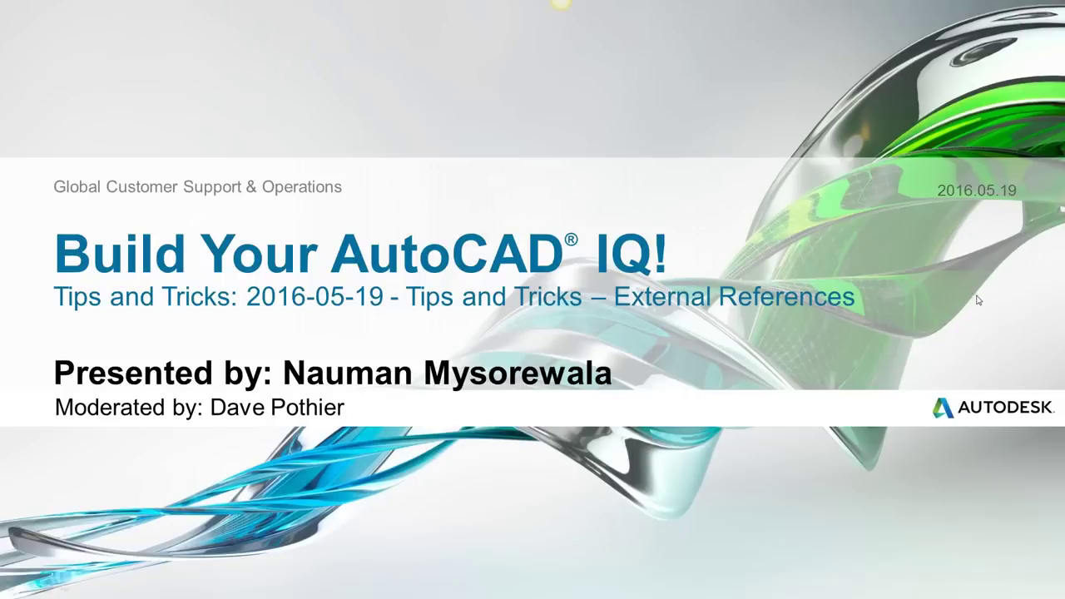
- Advance the slideshow from the title slide through 'Before We Get Started…' to the Webinar Series slide
key(Right)
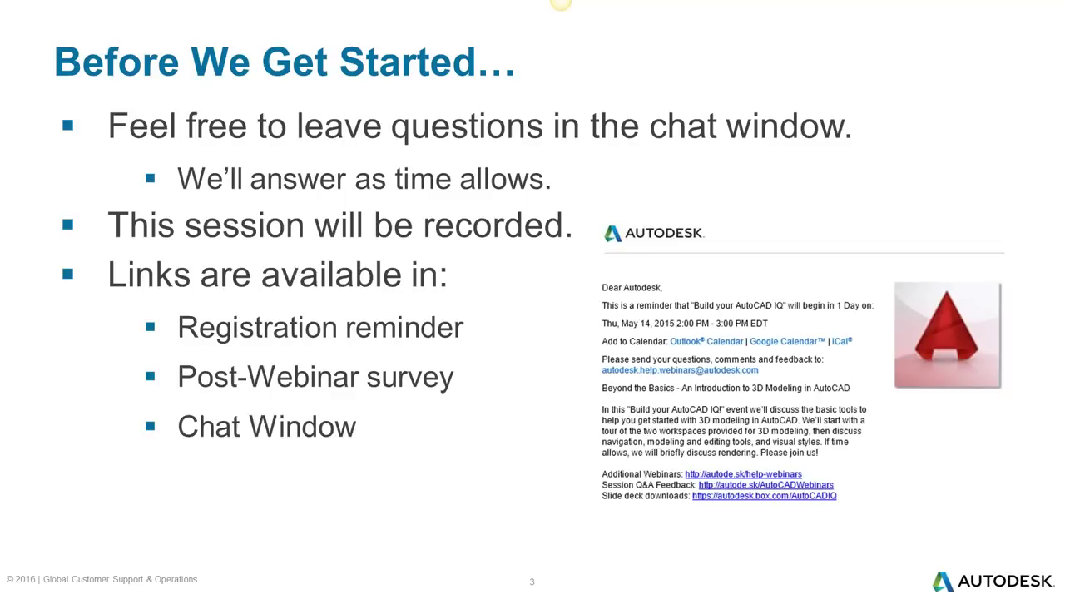
key(Right)
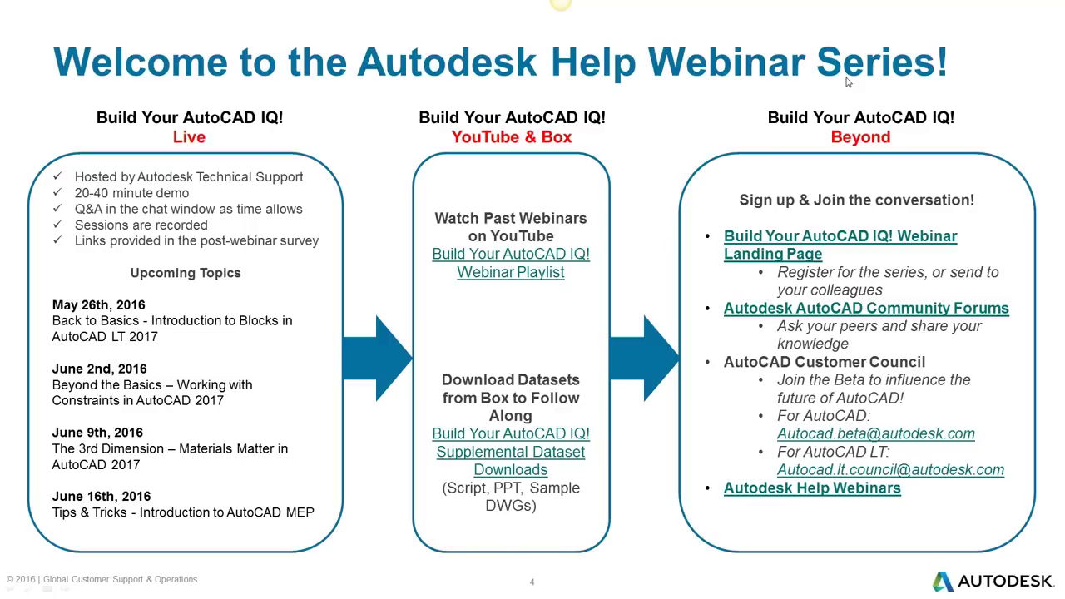
- Advance from the Webinar Series slide to the 'Autodesk Knowledge Network' slide
key(Right)
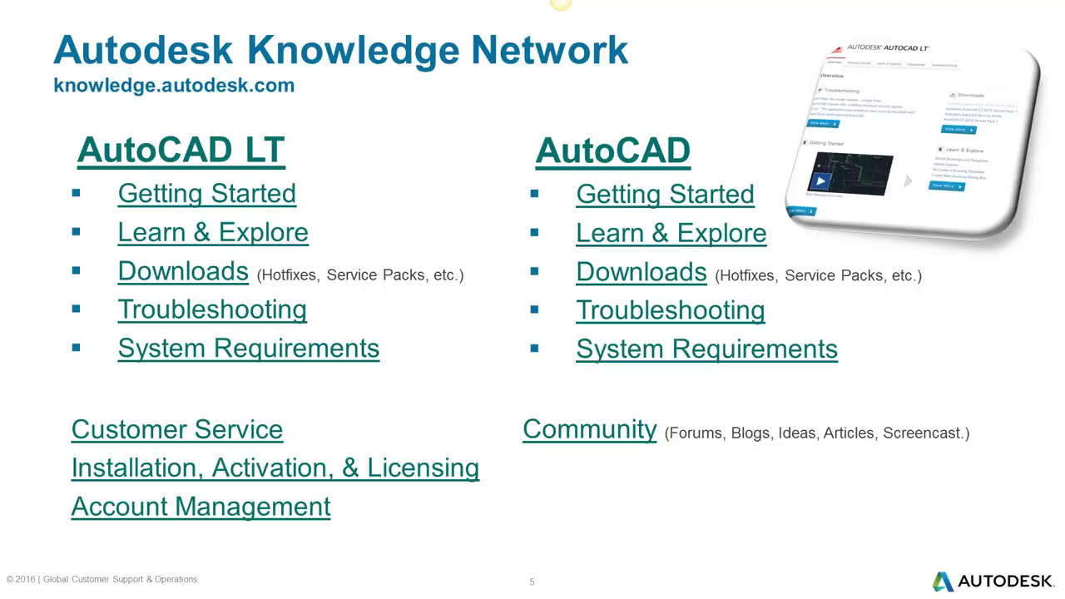
- Advance past the Knowledge Network and agenda slides to reach the AutoCAD demo
key(Page_Down)
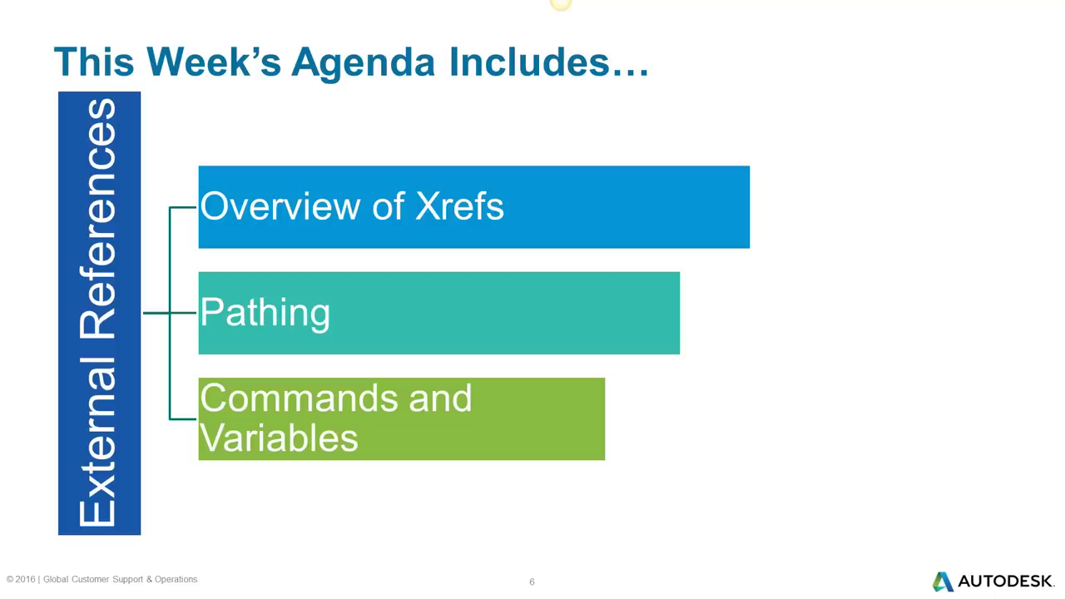
key(Right)
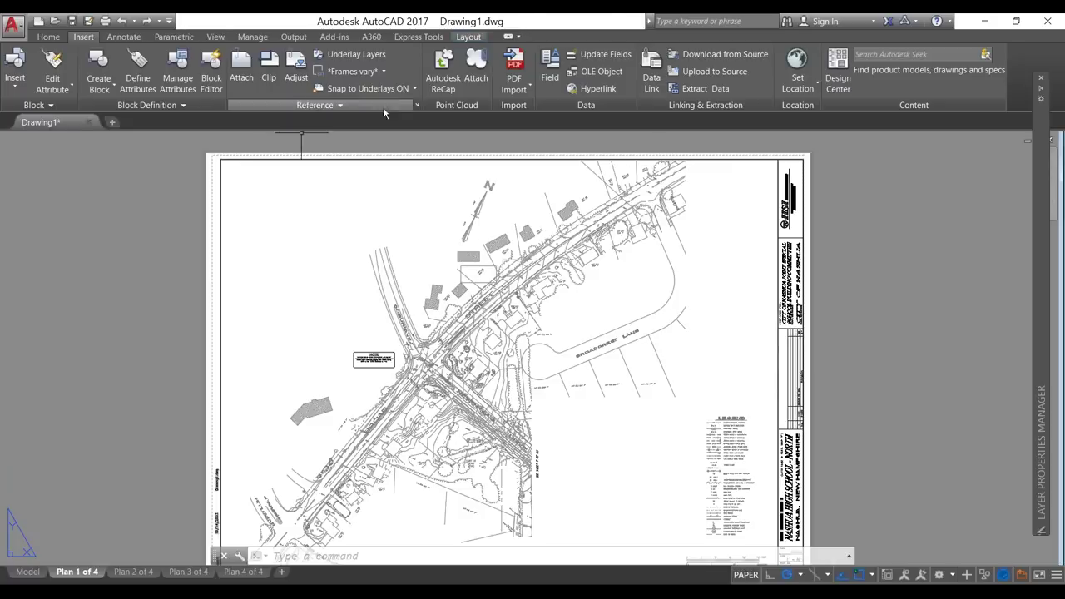
- Show the External References palette and preview the Attach file-type list without attaching anything
click(417, 105)
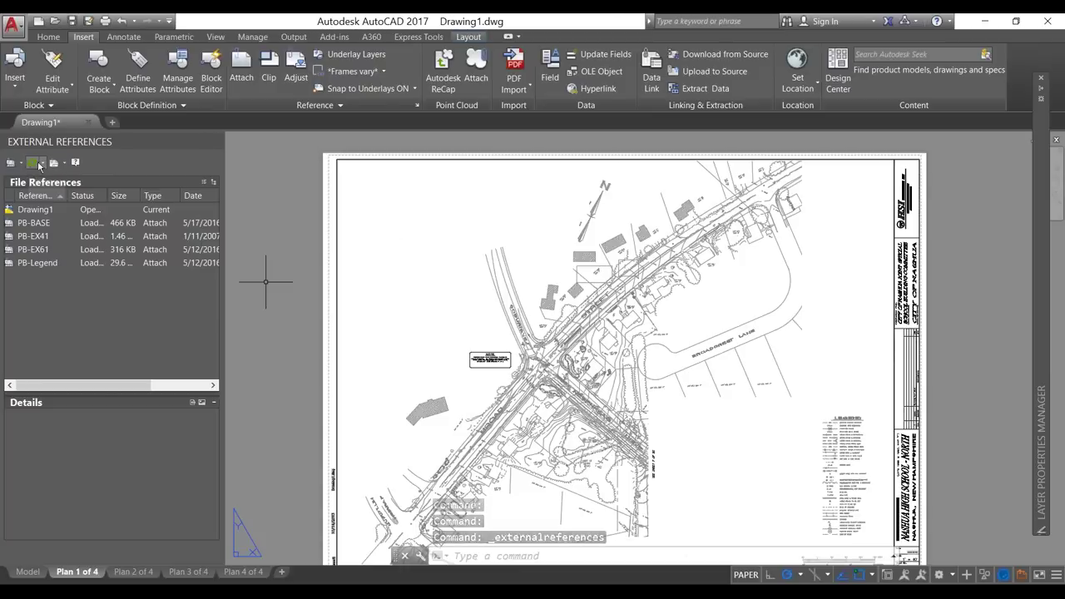
click(21, 163)
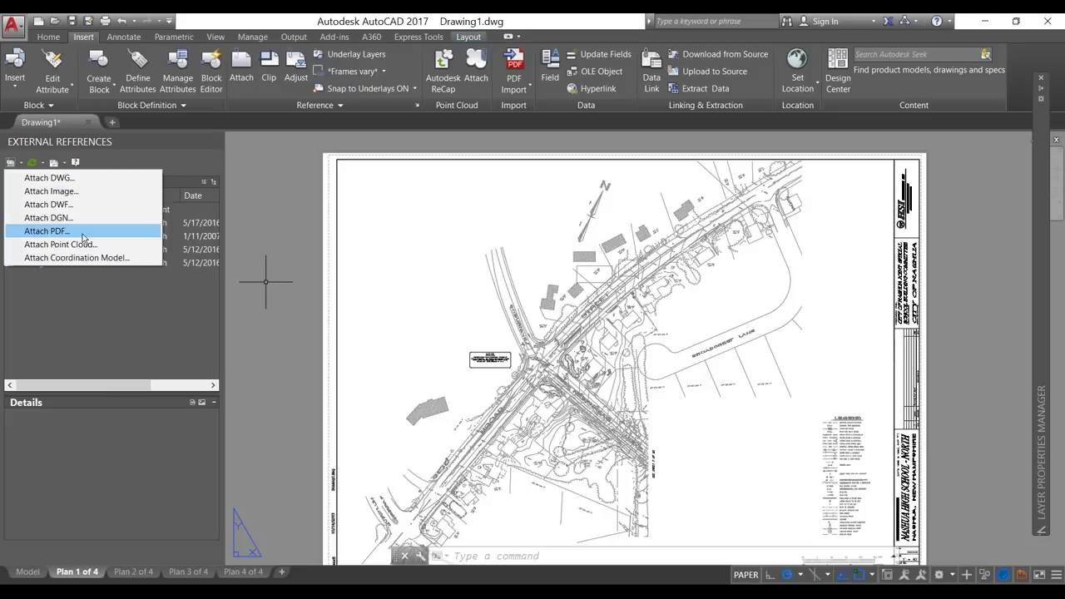
click(96, 298)
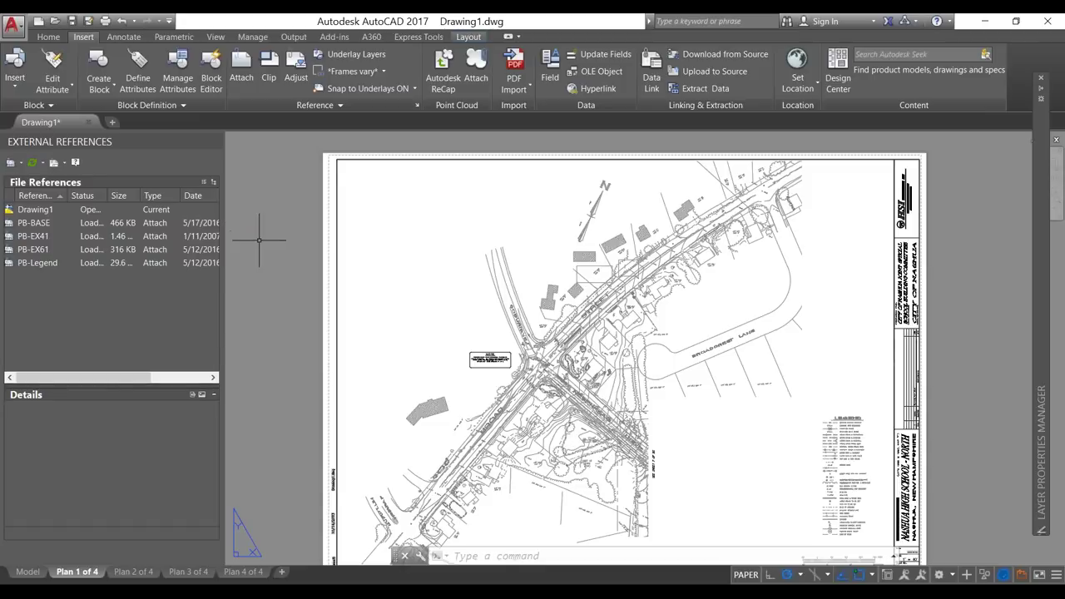
- Zoom out on the Plan 1 of 4 layout and clear the viewport selection
scroll(259, 240, down, 2)
click(672, 396)
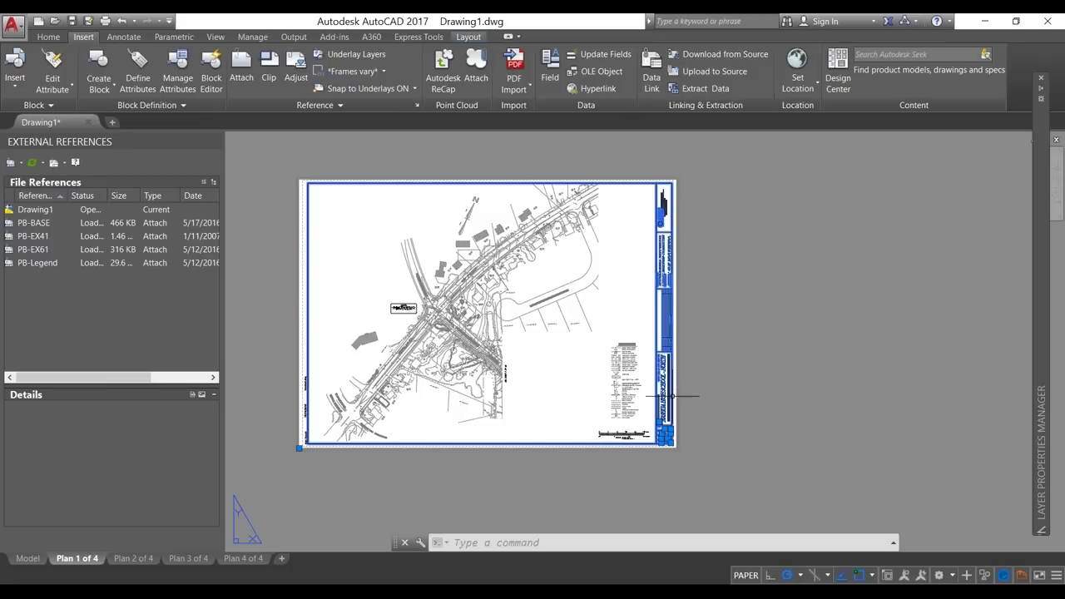
right_click(672, 396)
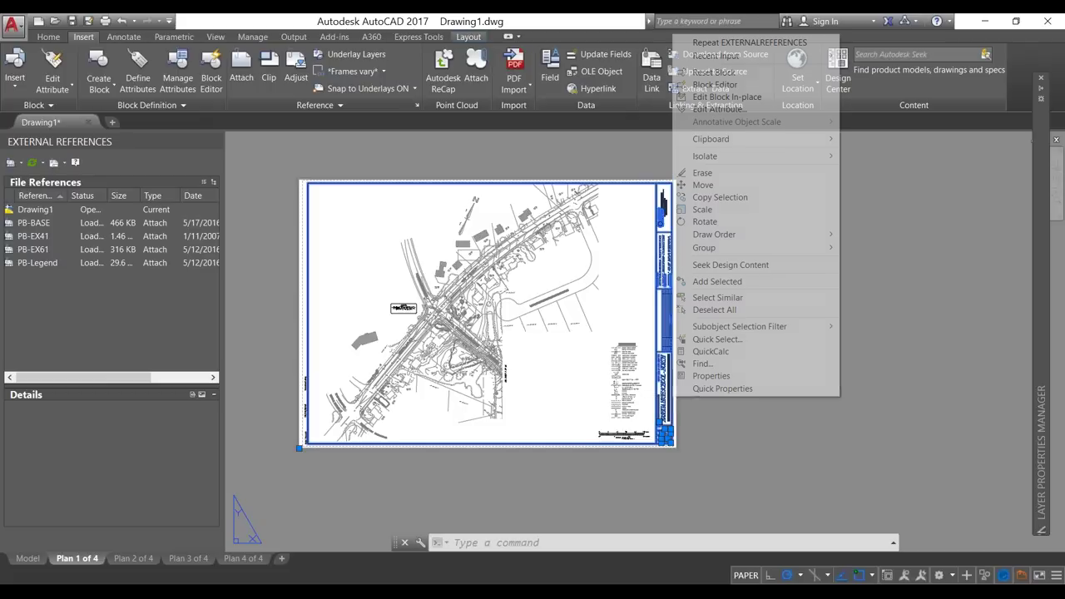
click(402, 139)
click(399, 150)
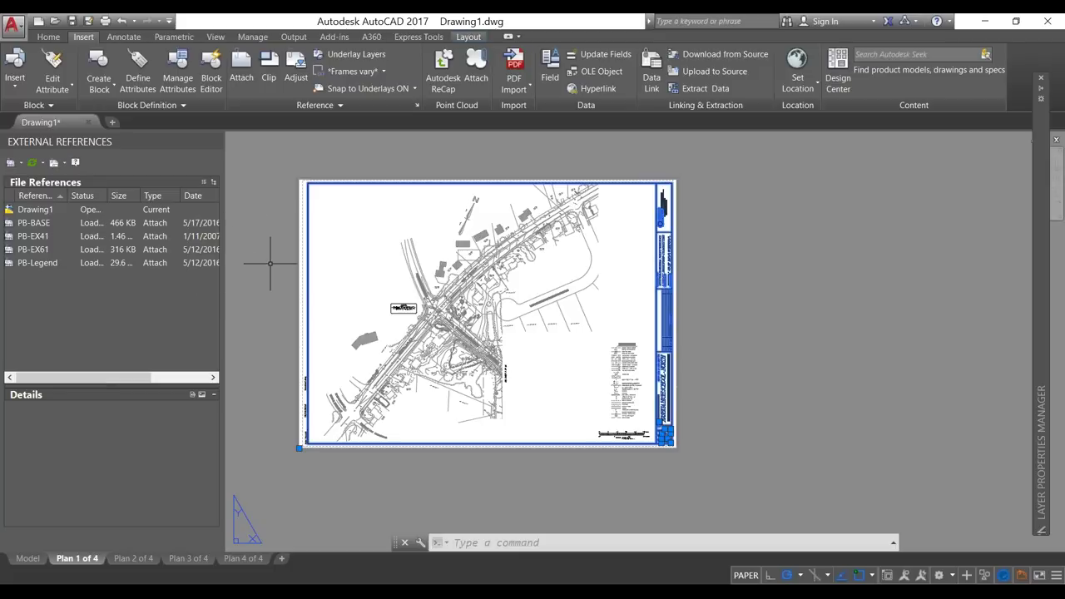
- Highlight PB-BASE, PB-EX41, PB-EX61 and PB-Legend in turn to see their geometry and details
click(36, 223)
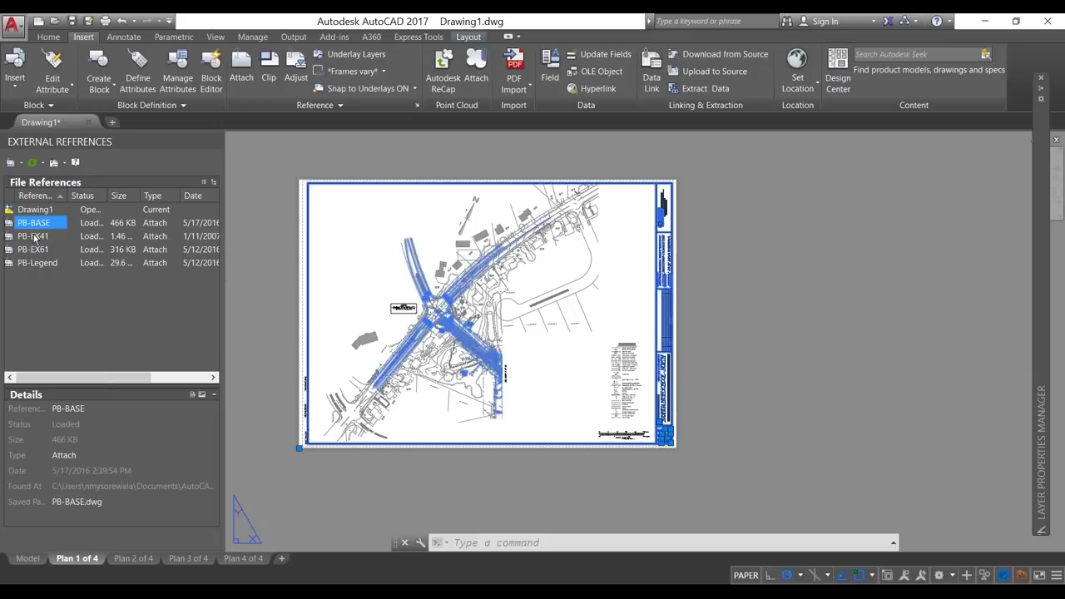
click(33, 237)
click(37, 249)
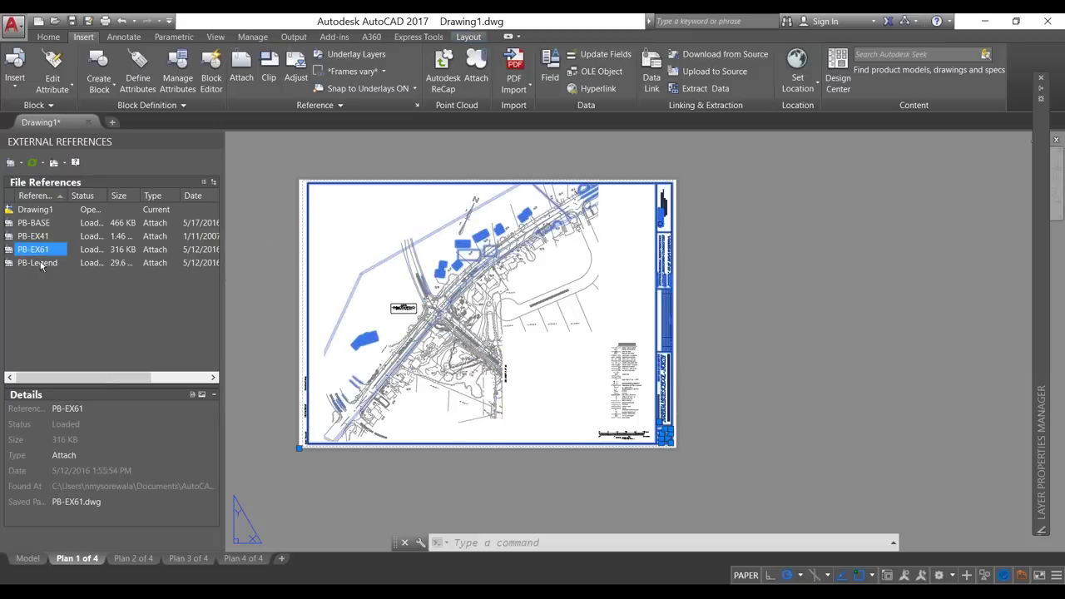
click(41, 224)
click(46, 239)
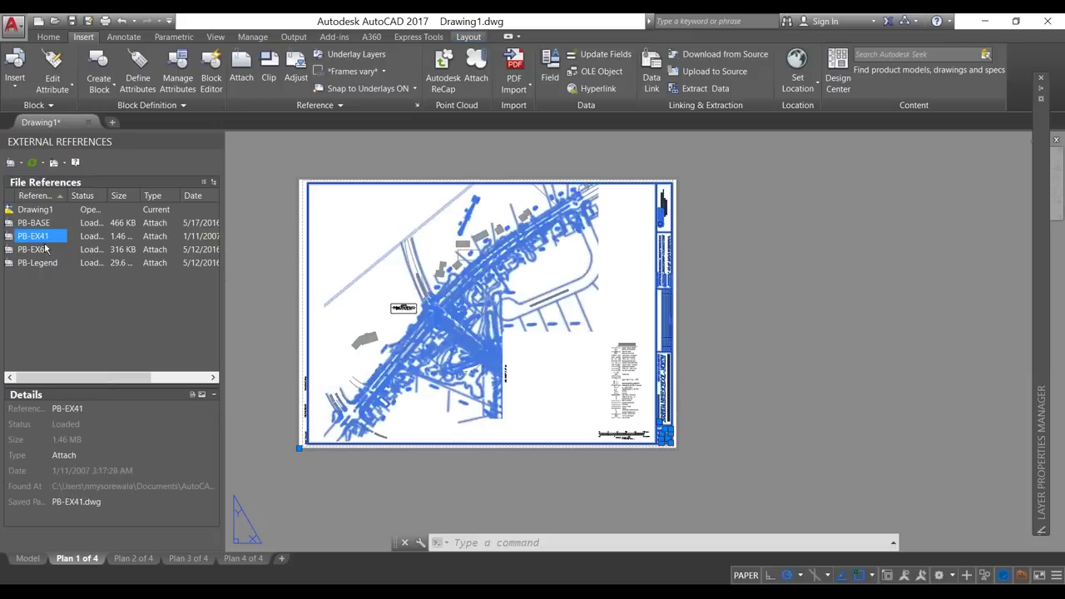
click(46, 249)
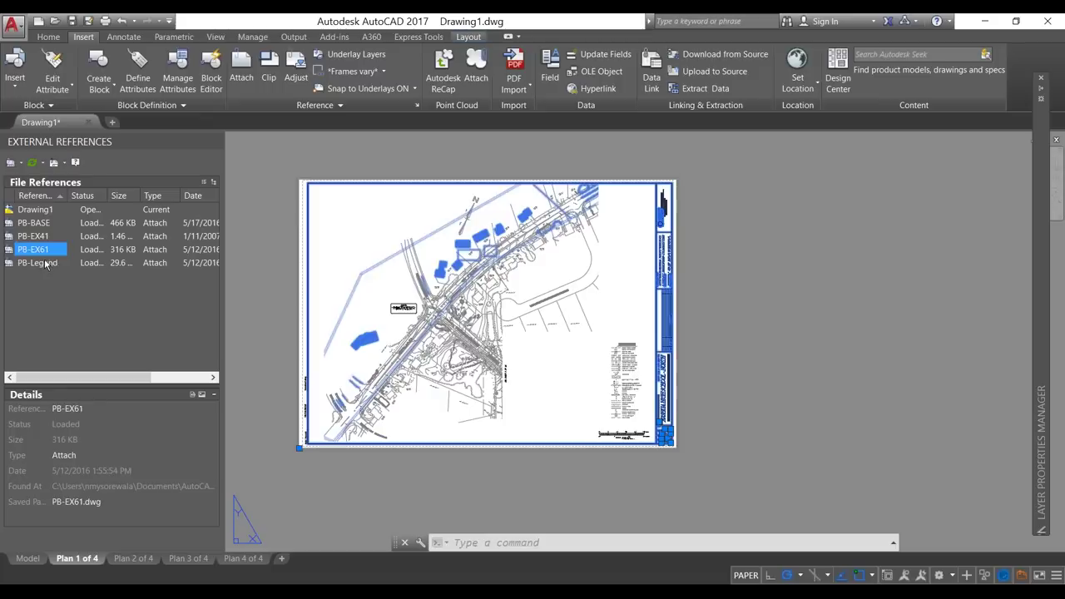
click(45, 262)
click(45, 220)
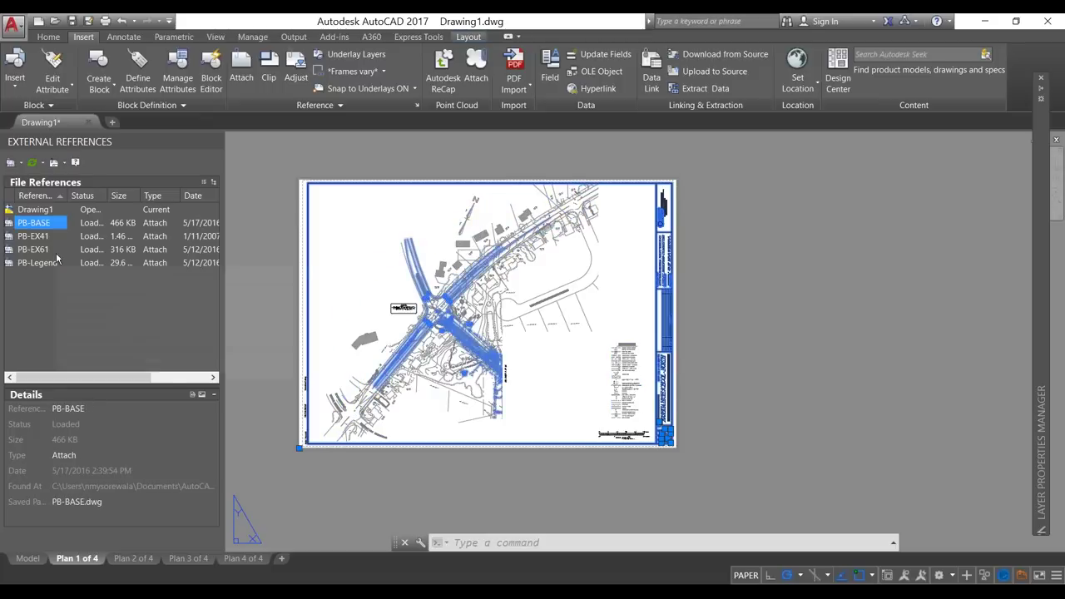
mouse_move(56, 259)
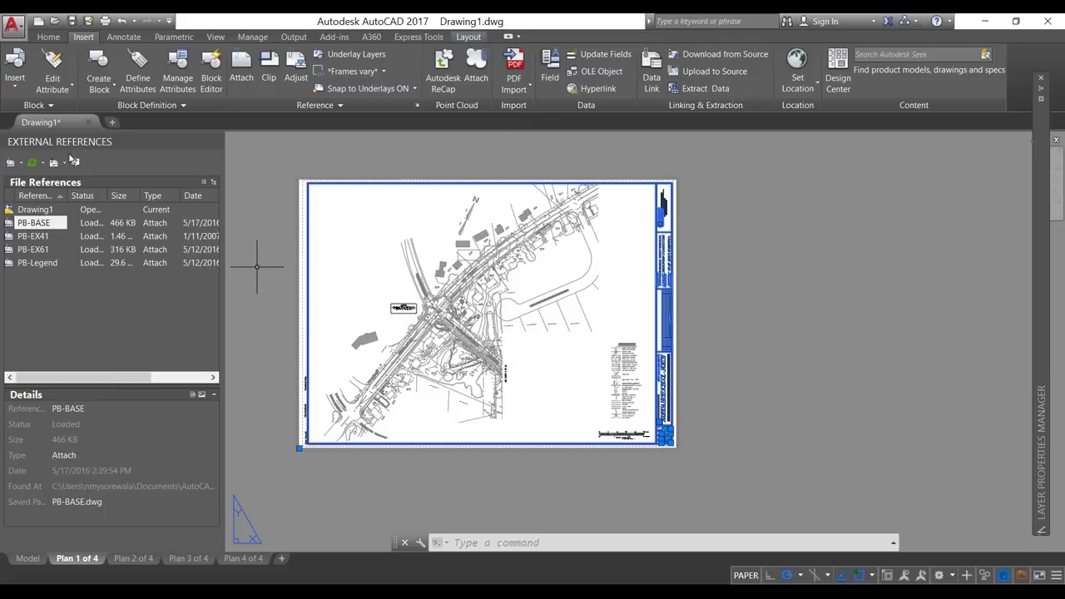
mouse_move(205, 143)
- Close the External References palette and zoom so the full Plan 1 of 4 sheet shows
click(218, 141)
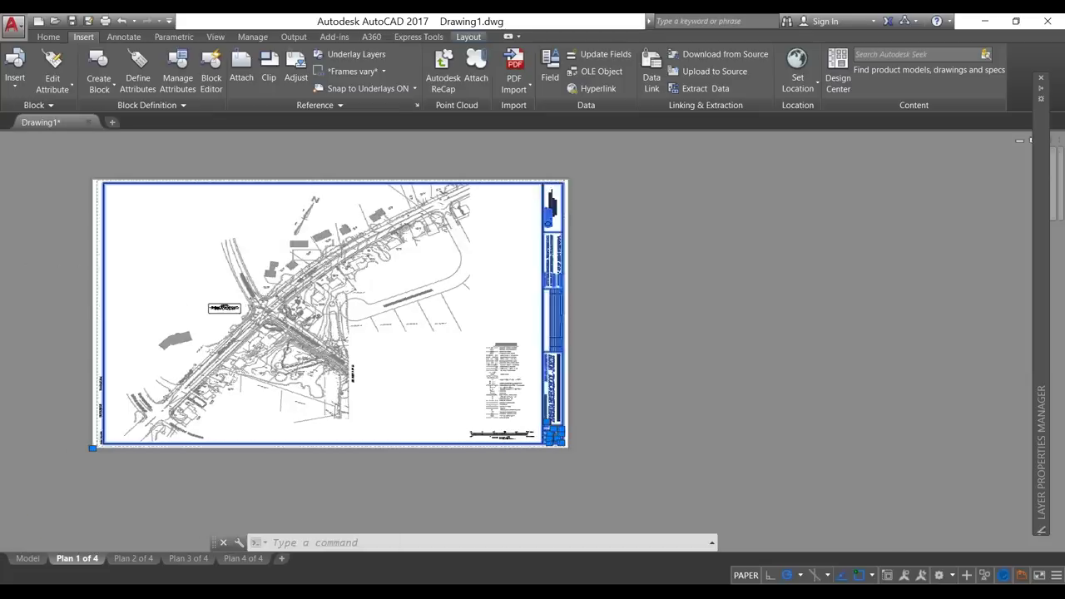
scroll(636, 318, down, 2)
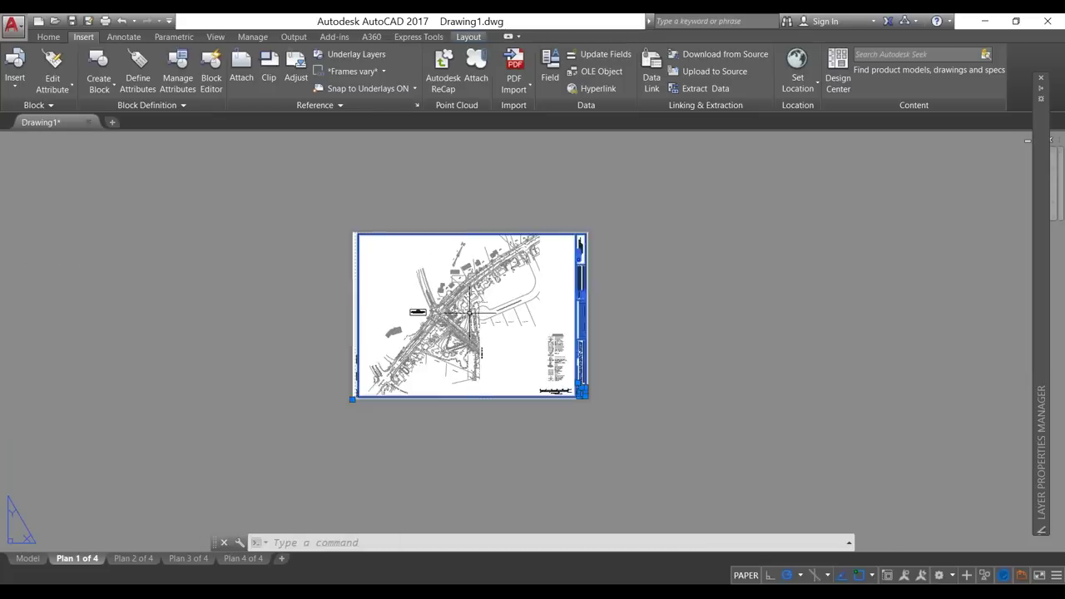
scroll(475, 320, up, 2)
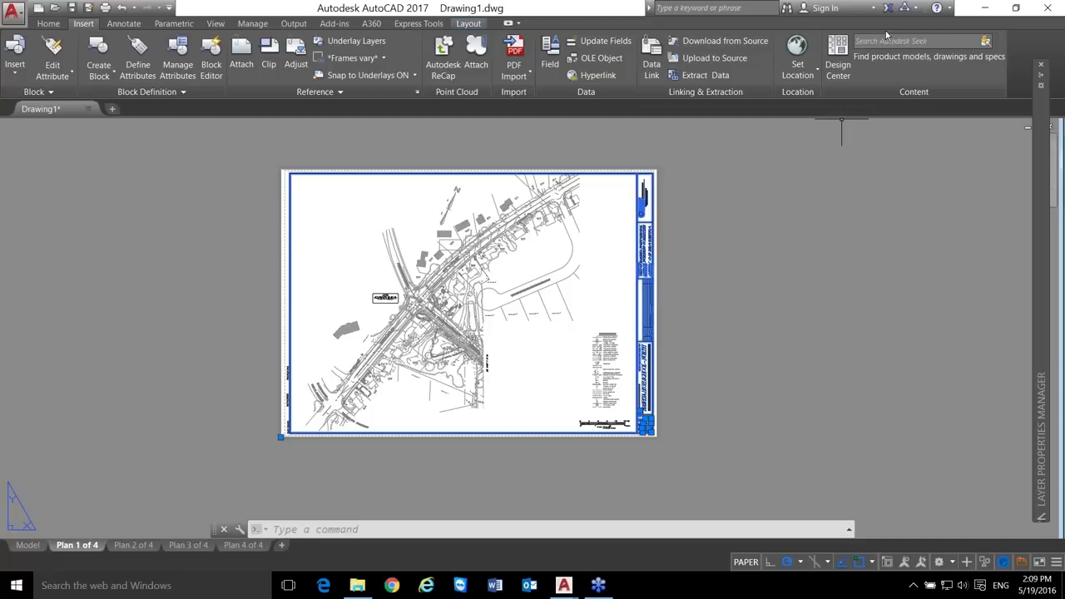
click(720, 157)
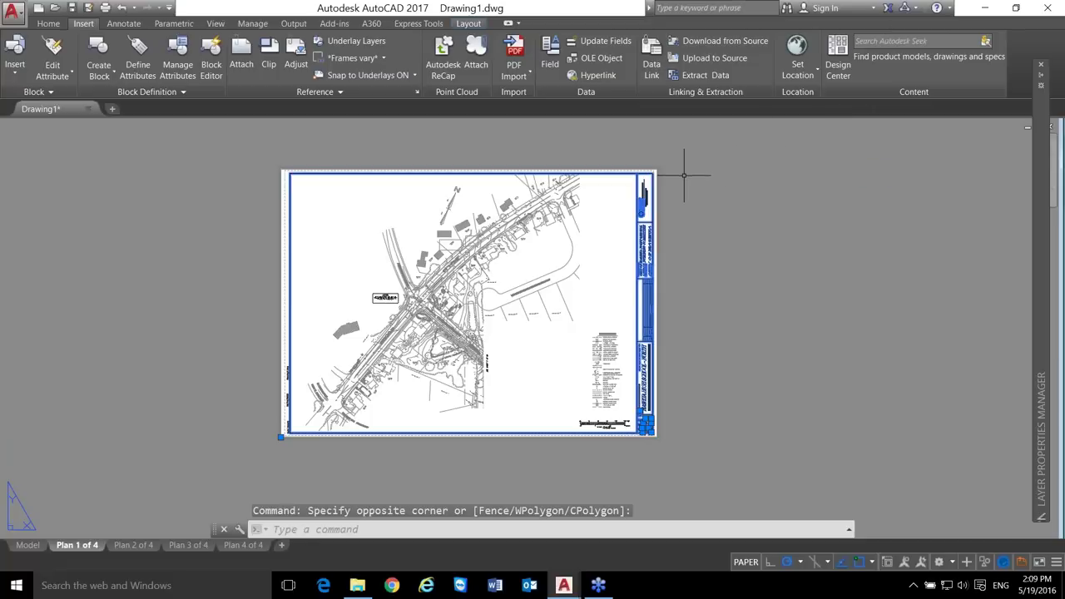
click(684, 176)
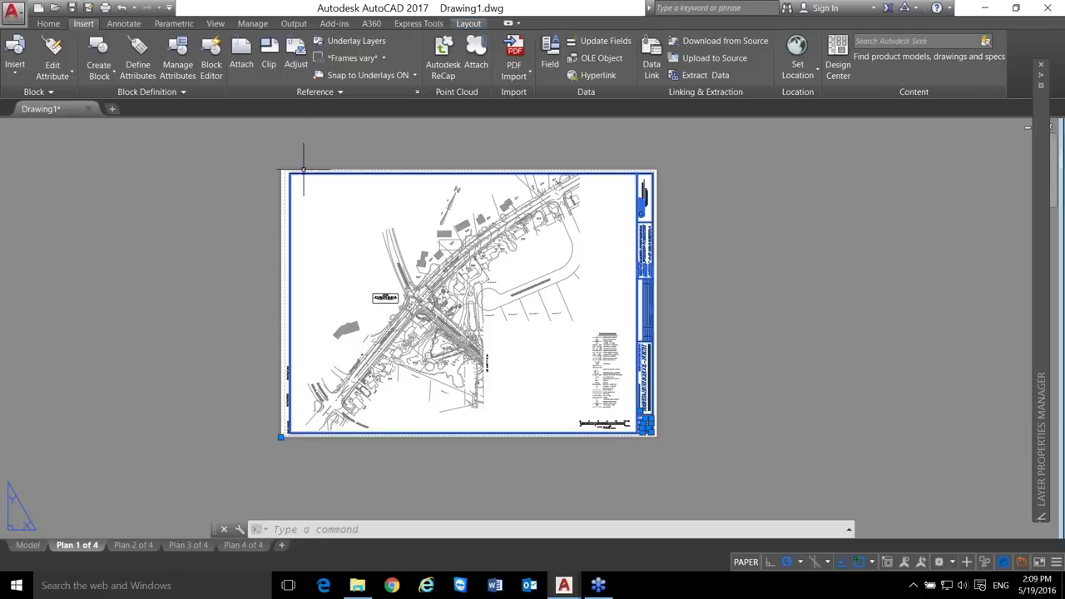
click(48, 24)
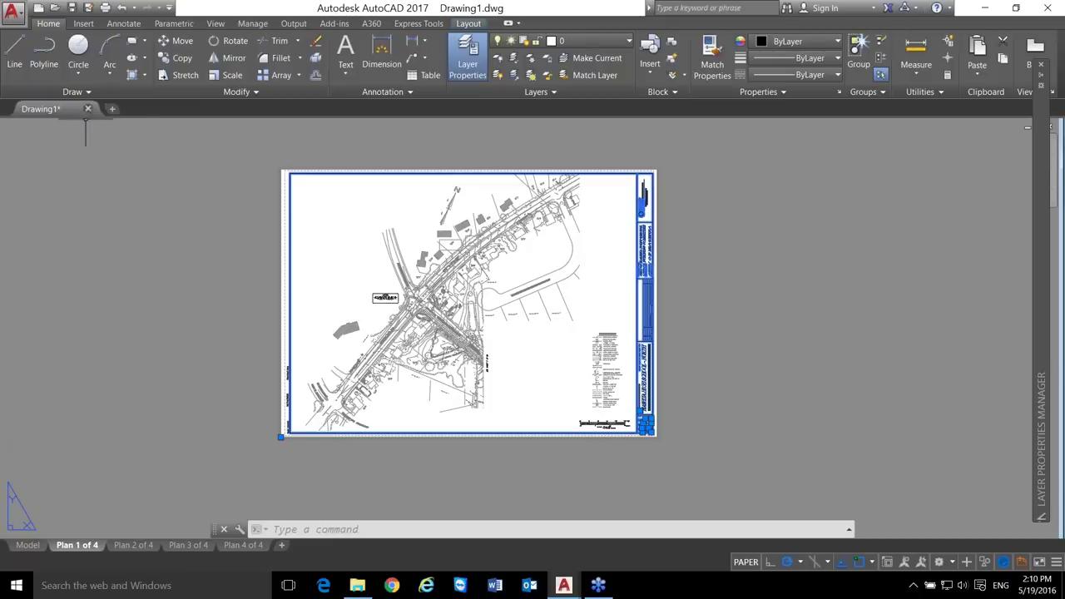
- Reopen the External References palette from the Insert tab's Reference panel
click(84, 25)
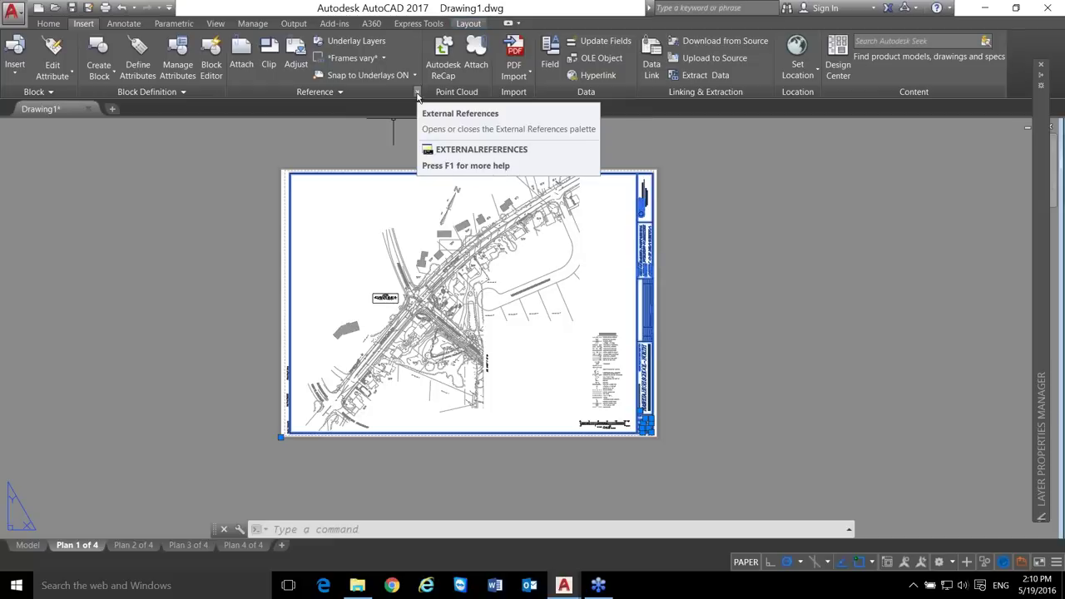
click(418, 96)
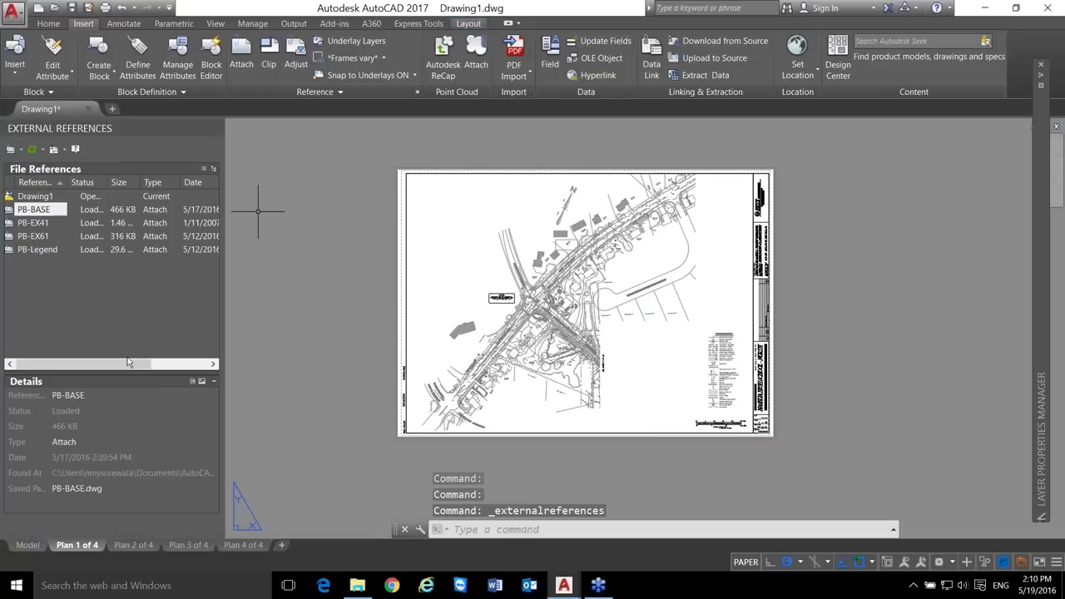
mouse_move(79, 231)
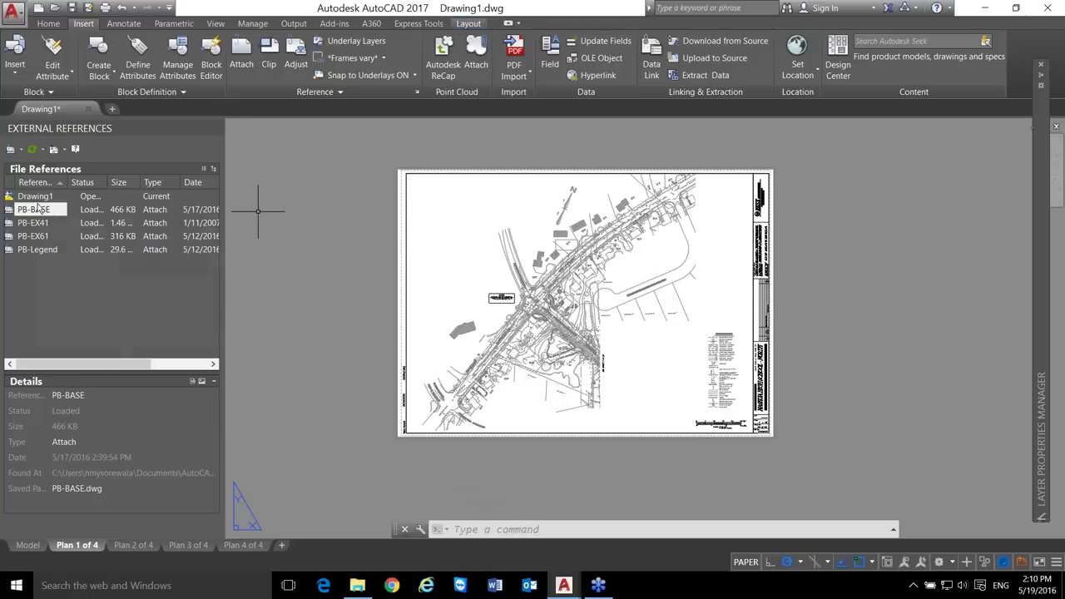
mouse_move(38, 214)
- Highlight PB-BASE, PB-EX41, PB-EX61 and PB-Legend in turn to locate their geometry
click(45, 235)
key(Up)
key(Up)
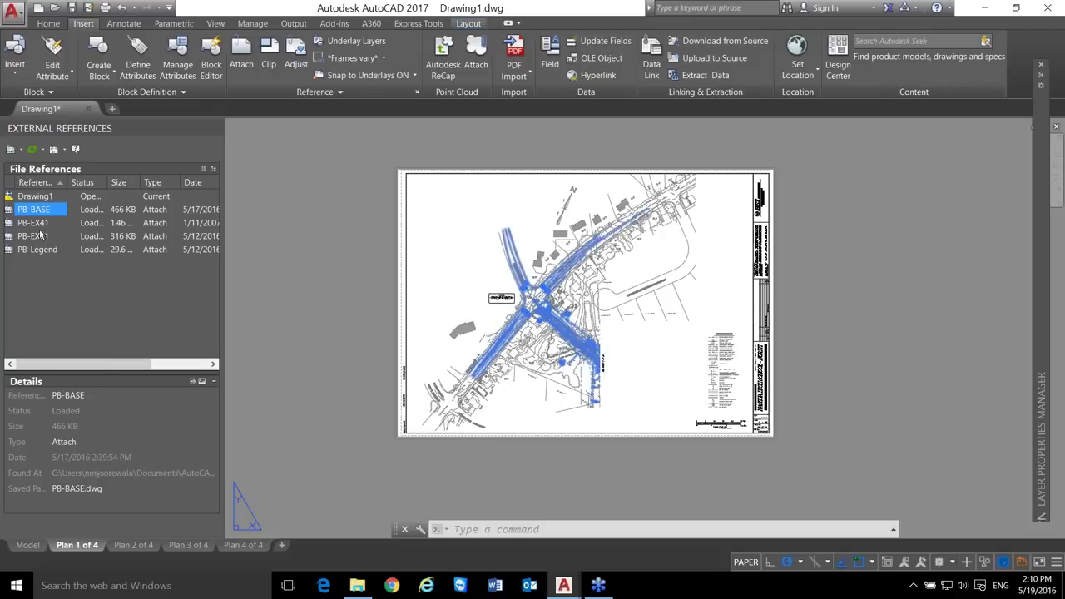
click(39, 236)
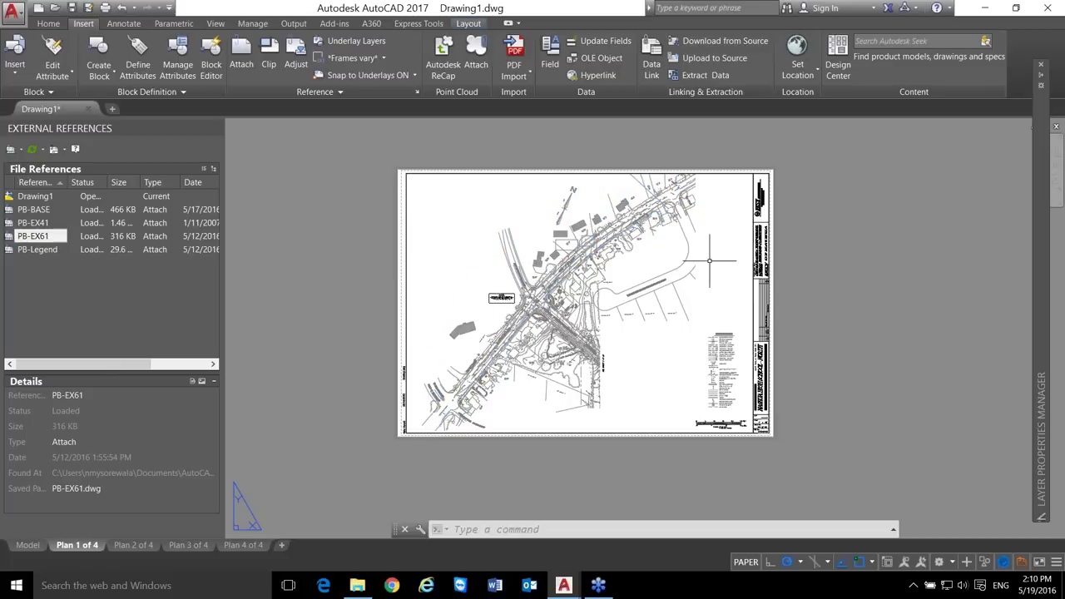
click(25, 214)
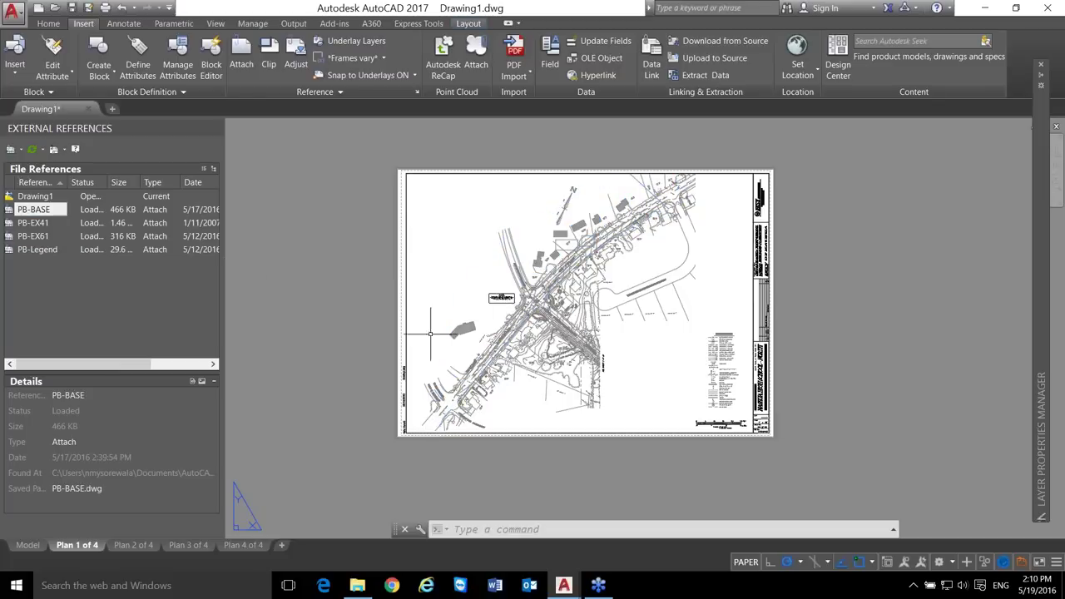
click(31, 211)
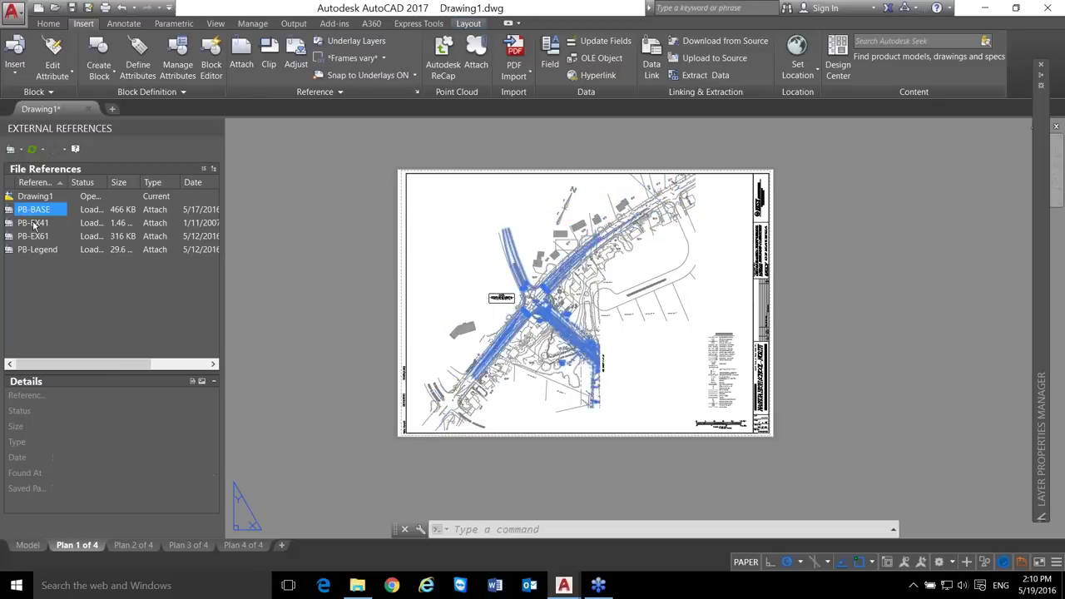
click(33, 223)
click(35, 237)
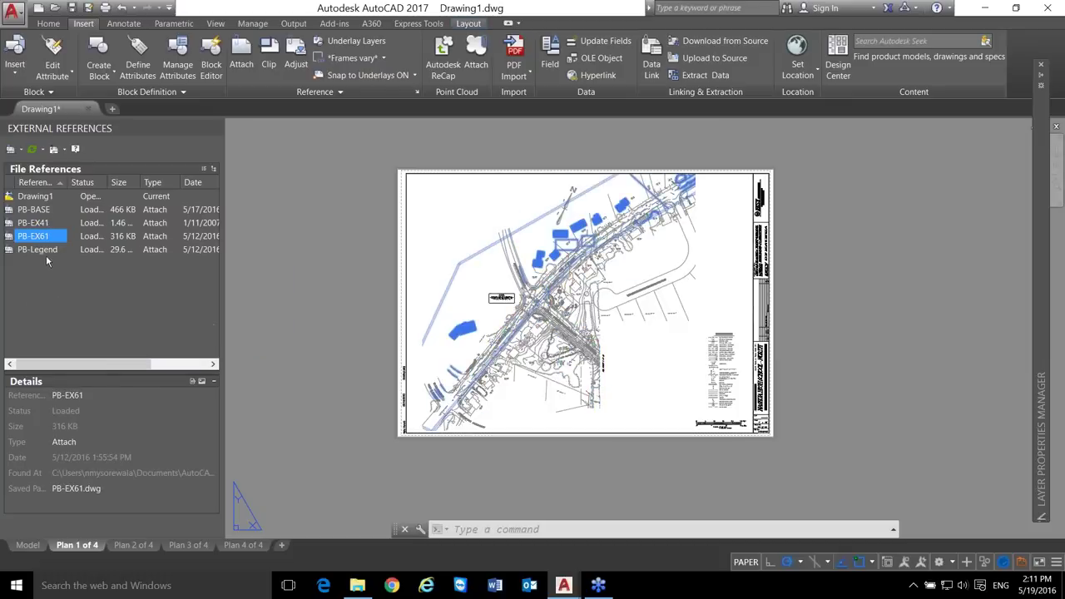
click(40, 251)
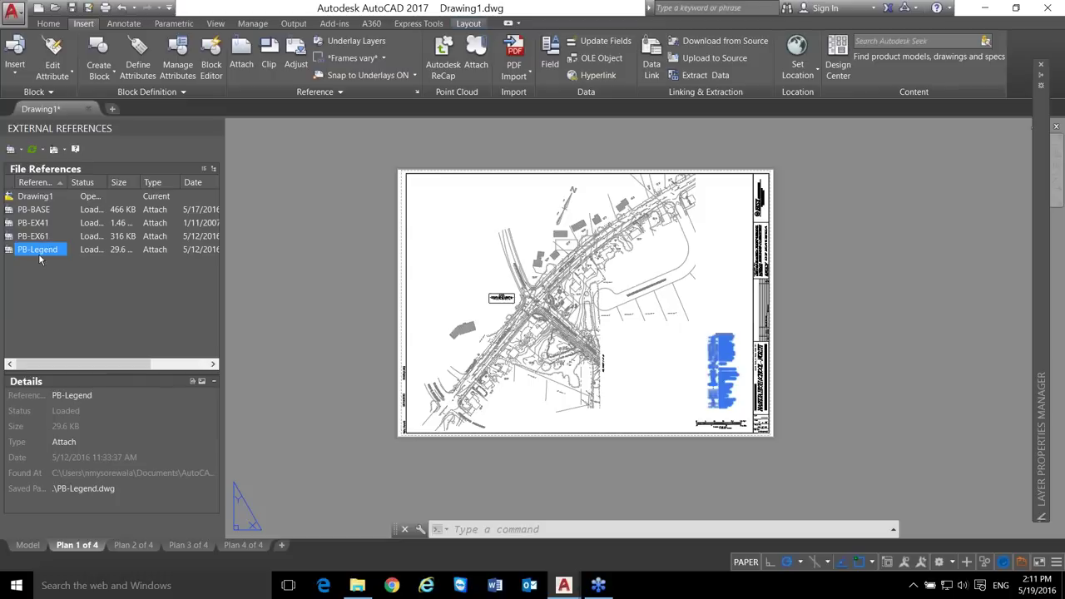
- Check host Drawing1's details, then list the attachable file types (DWG, Image, DWF, DGN, PDF)
click(44, 195)
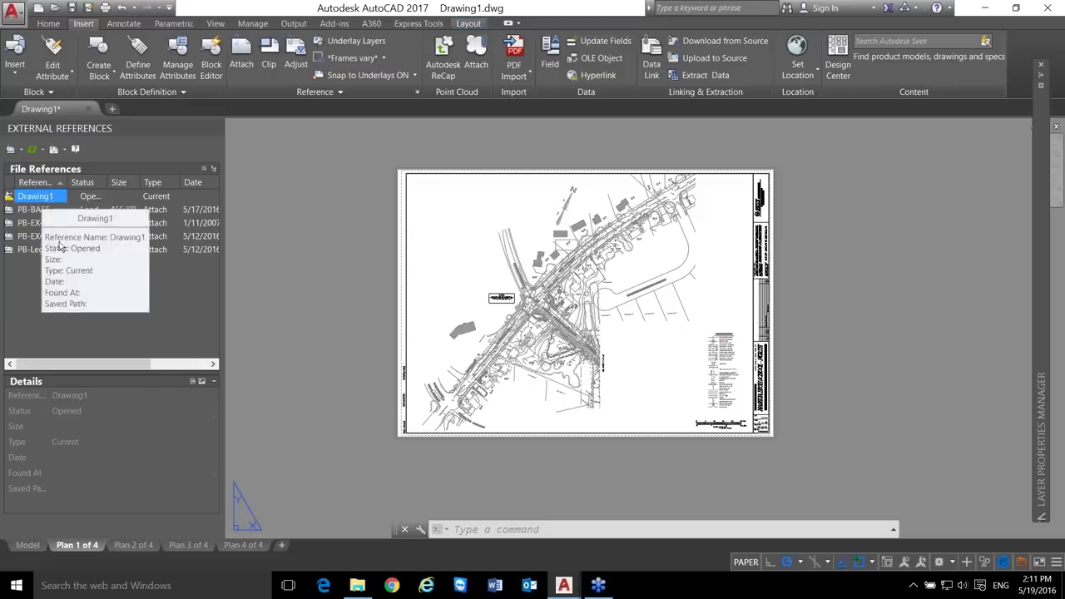
click(38, 290)
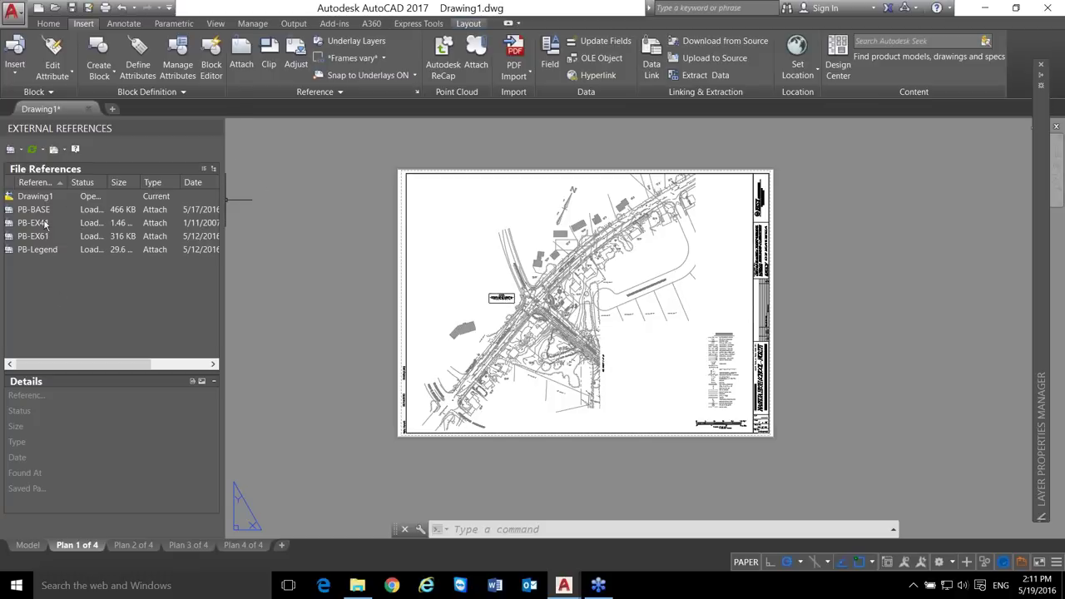
click(21, 150)
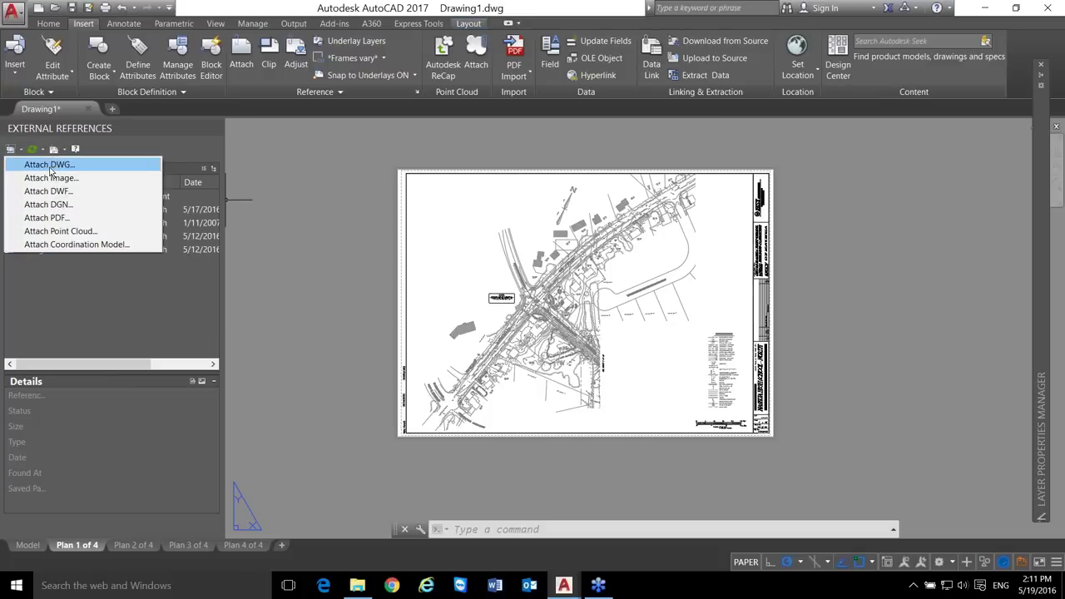
- Start a DWG attach, cancel the file dialog, then bring up PB-BASE's right-click actions
click(49, 166)
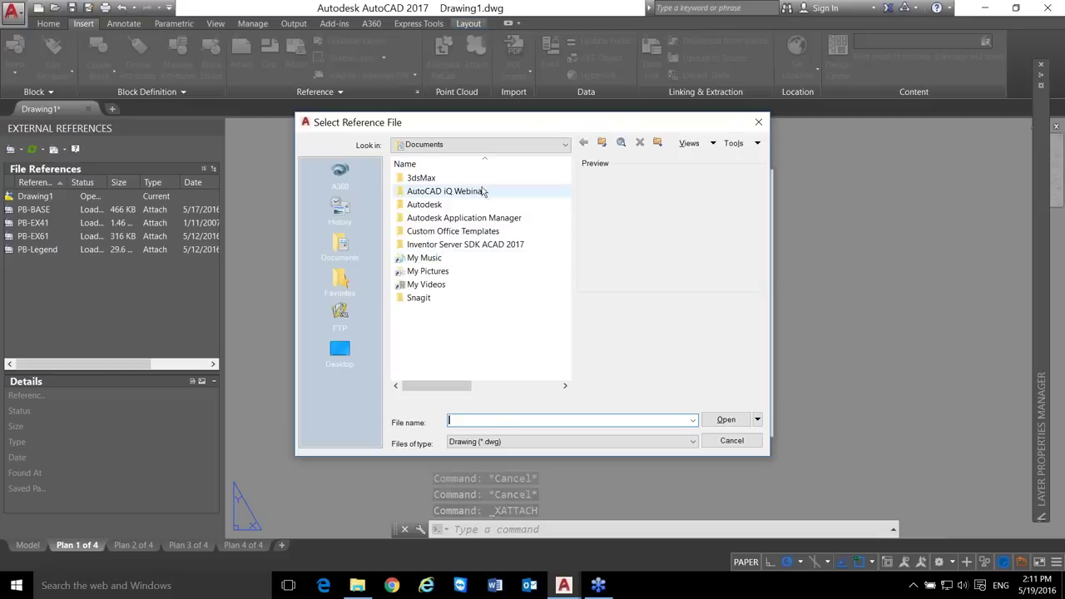
click(729, 440)
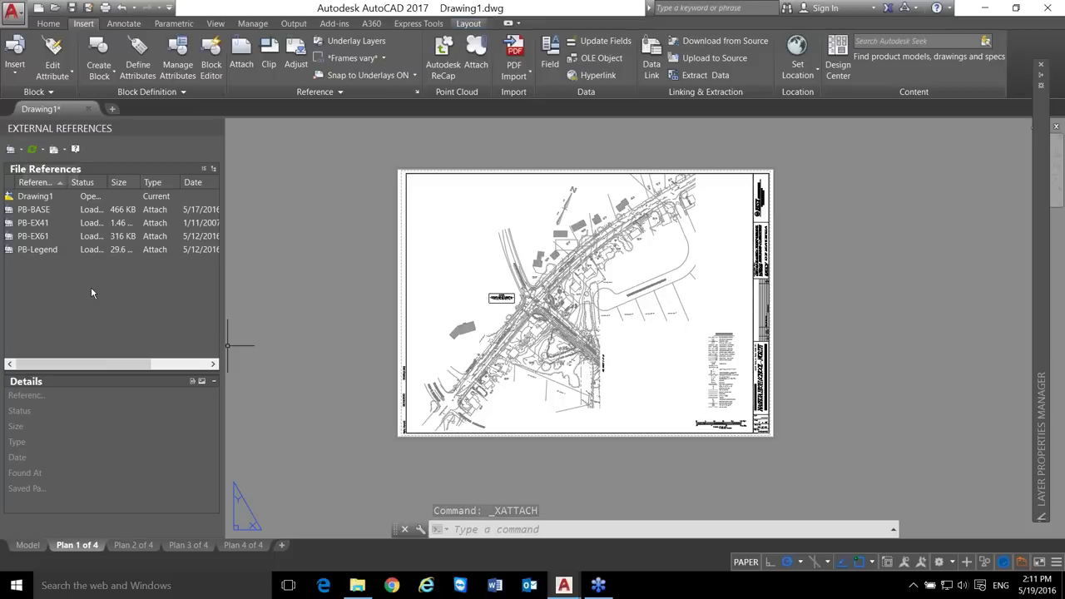
click(30, 212)
right_click(31, 212)
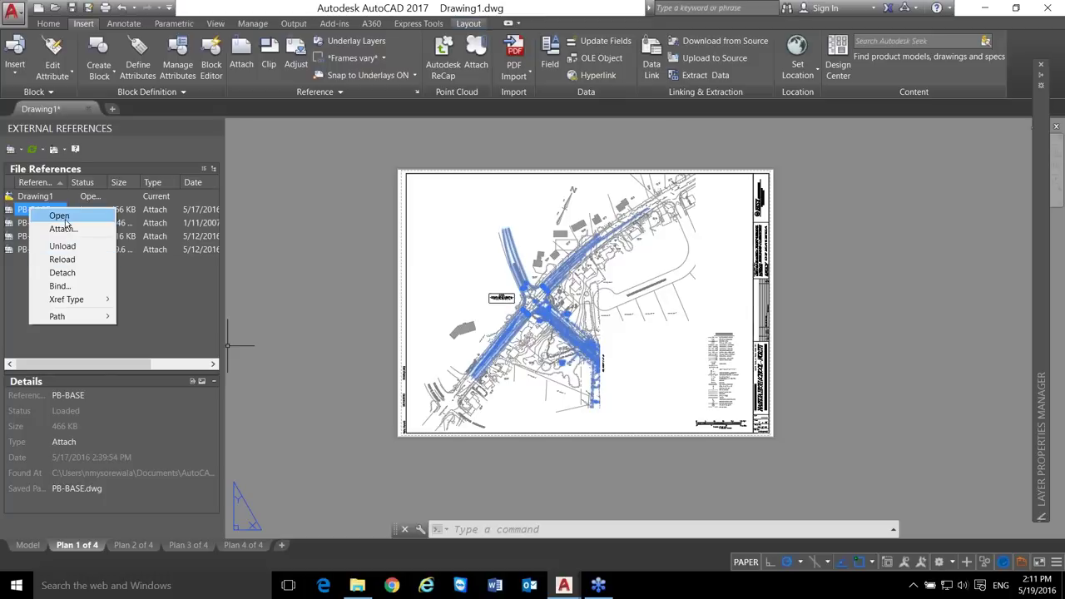
- Dismiss the PB-BASE actions menu and clear the selection
click(138, 308)
click(138, 308)
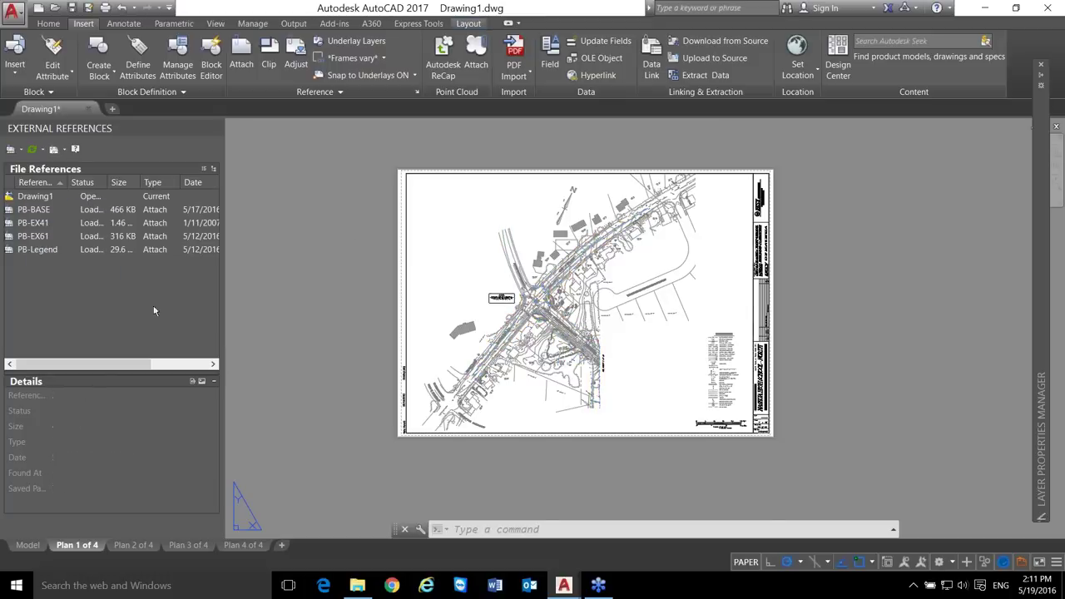
click(355, 267)
key(Escape)
- Activate the layout viewport for model space, then select and deselect PB-EX41
double_click(473, 252)
click(516, 238)
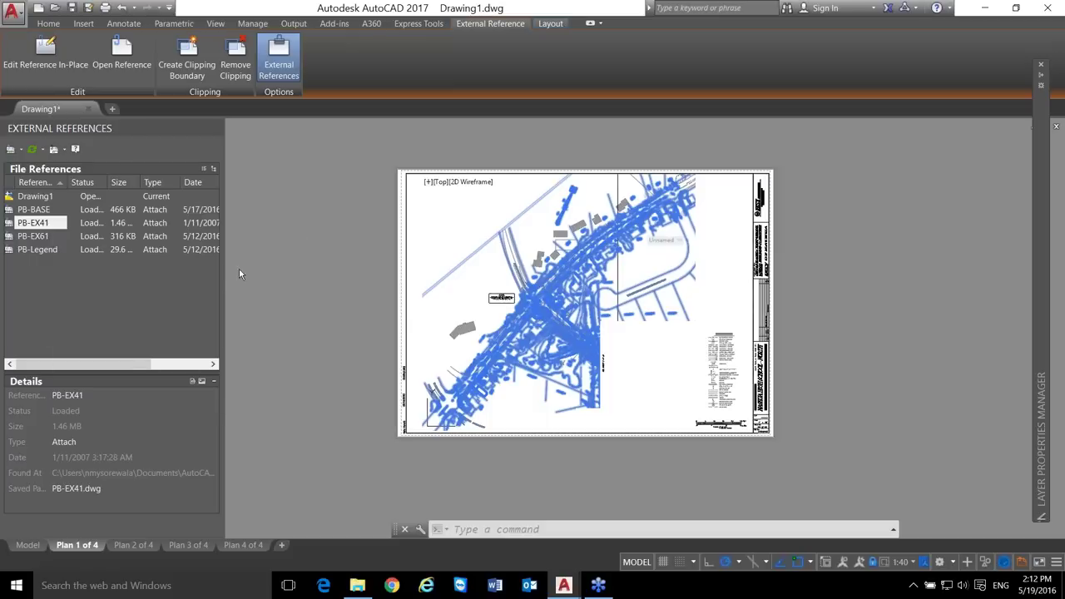
click(89, 286)
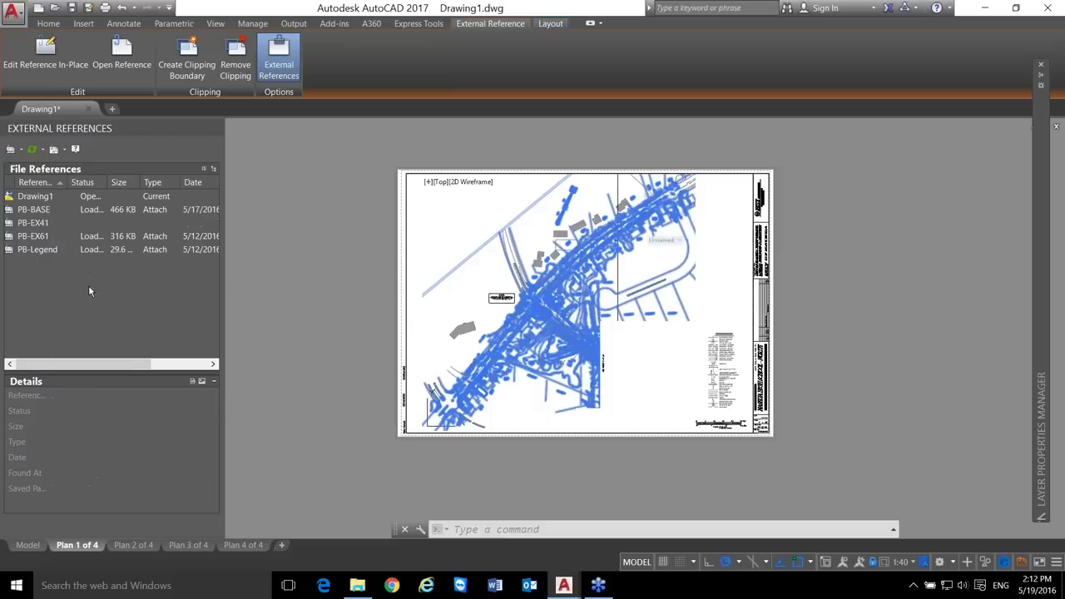
key(Escape)
key(Escape)
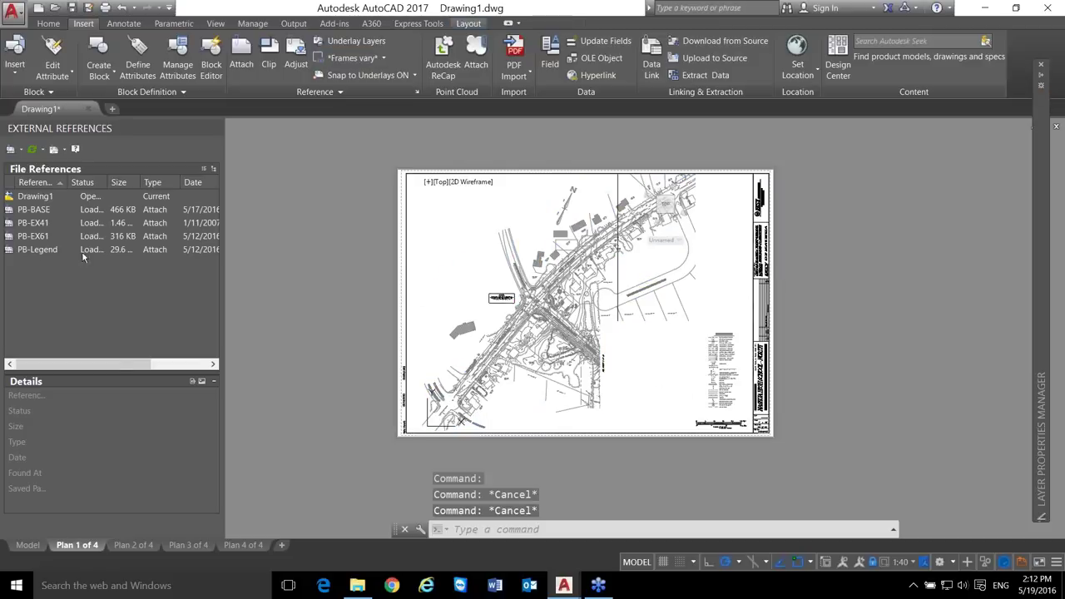
- Detach the PB-Legend reference from the drawing
right_click(34, 255)
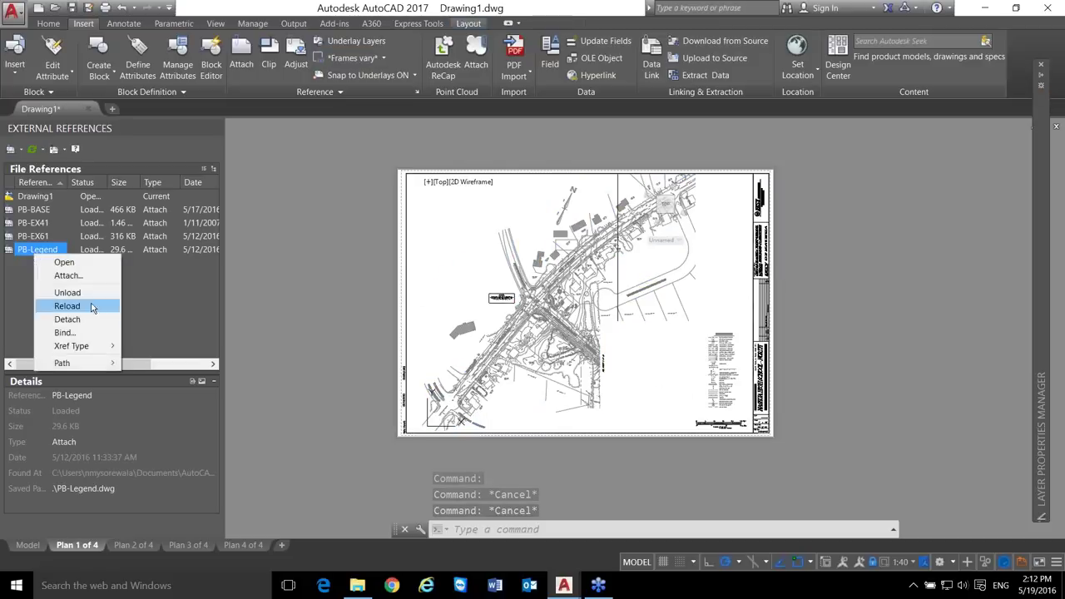
click(69, 319)
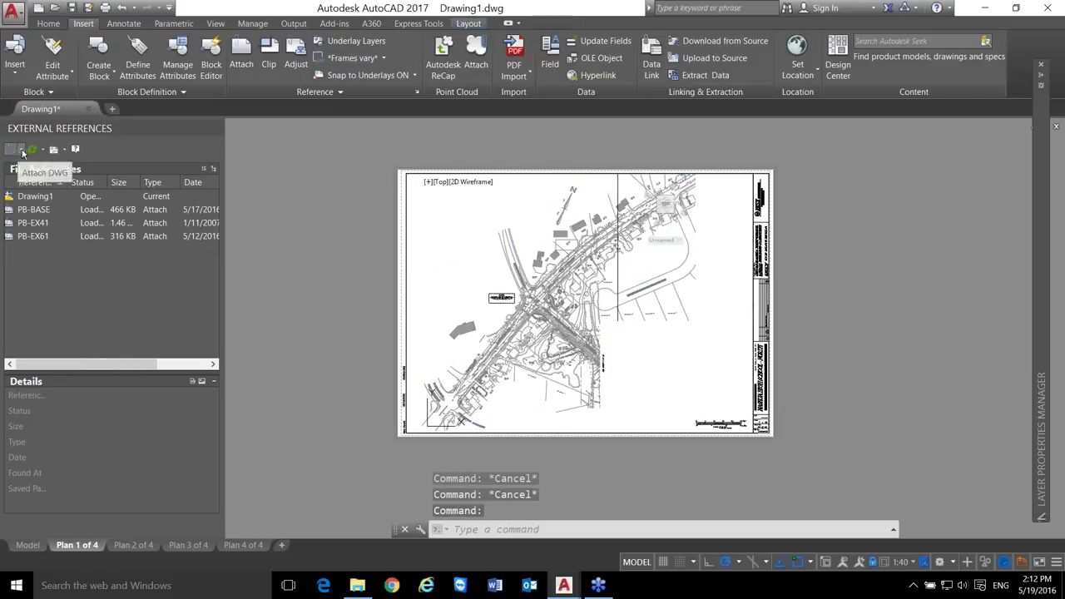
click(21, 150)
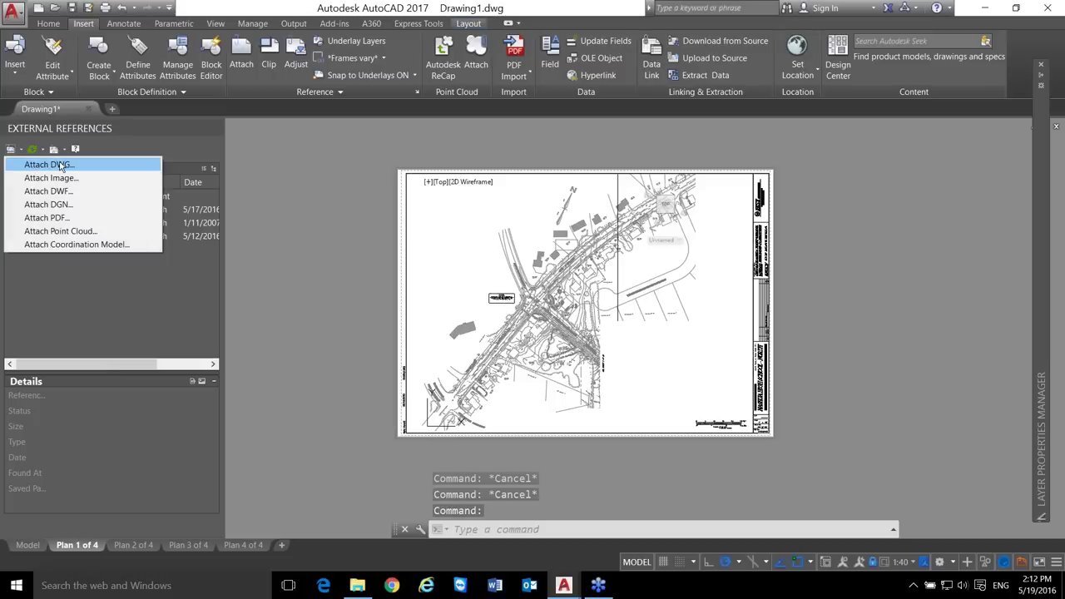
click(187, 110)
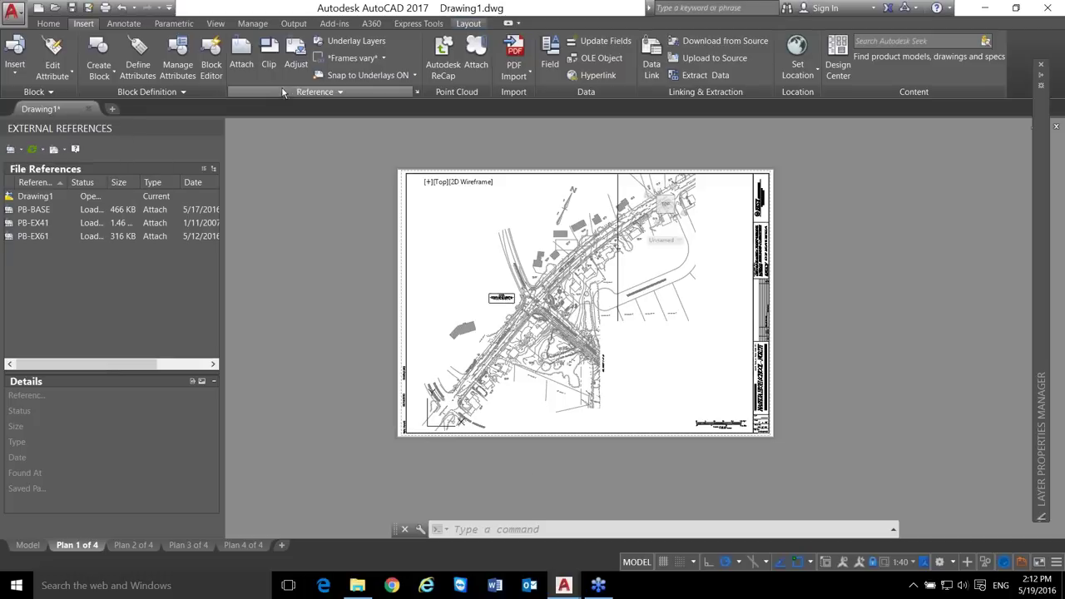
- Attach PB-Legend.dwg from the AutoCAD iQ Webinar\Civil folder, reaching its attachment settings
click(242, 52)
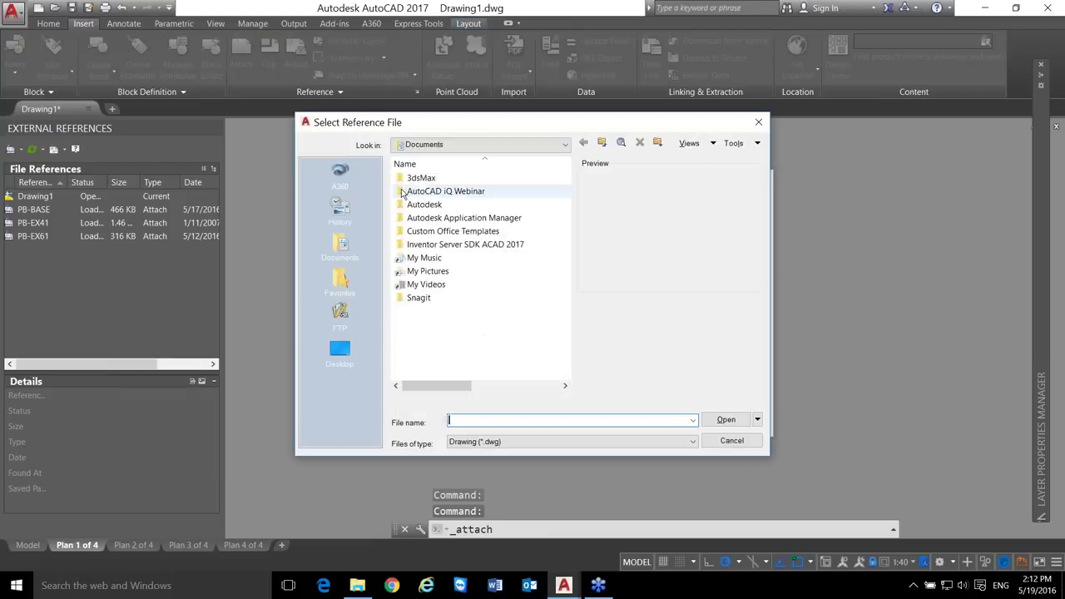
double_click(436, 192)
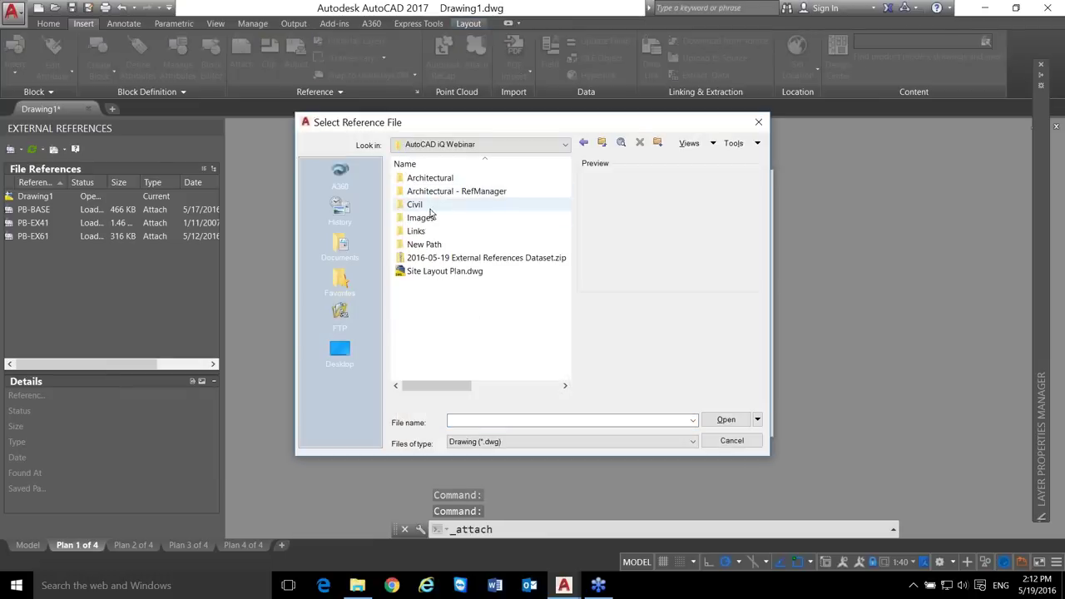
double_click(426, 206)
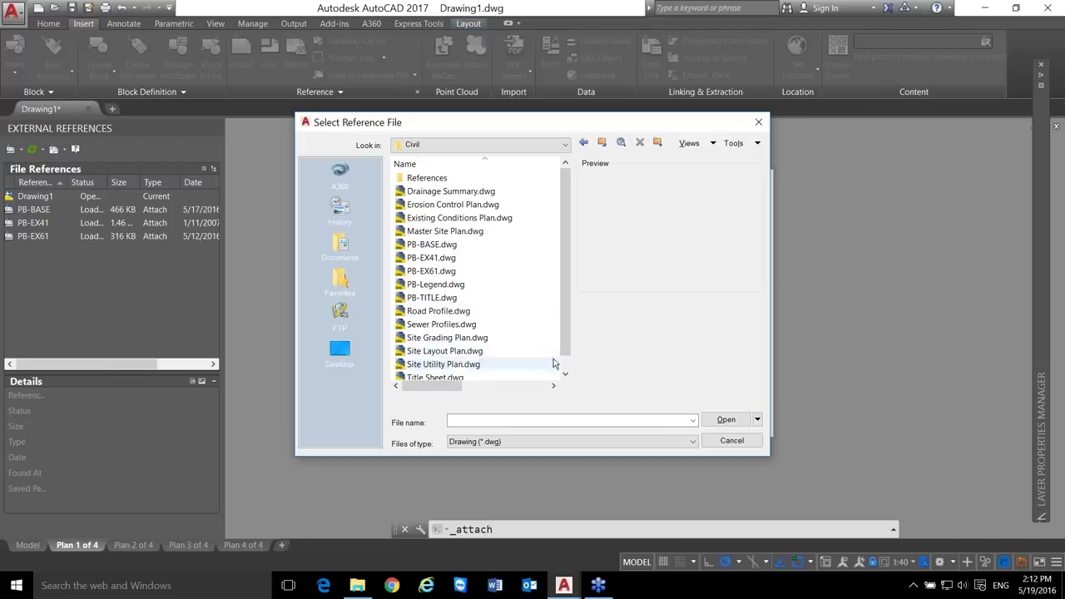
scroll(563, 369, down, 1)
scroll(561, 327, up, 1)
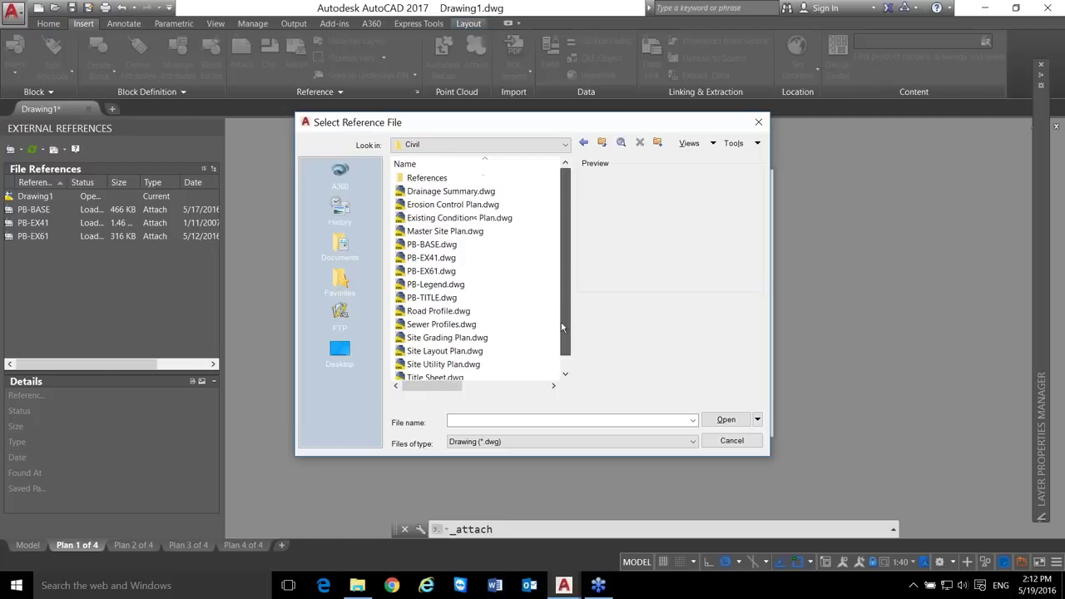
click(536, 284)
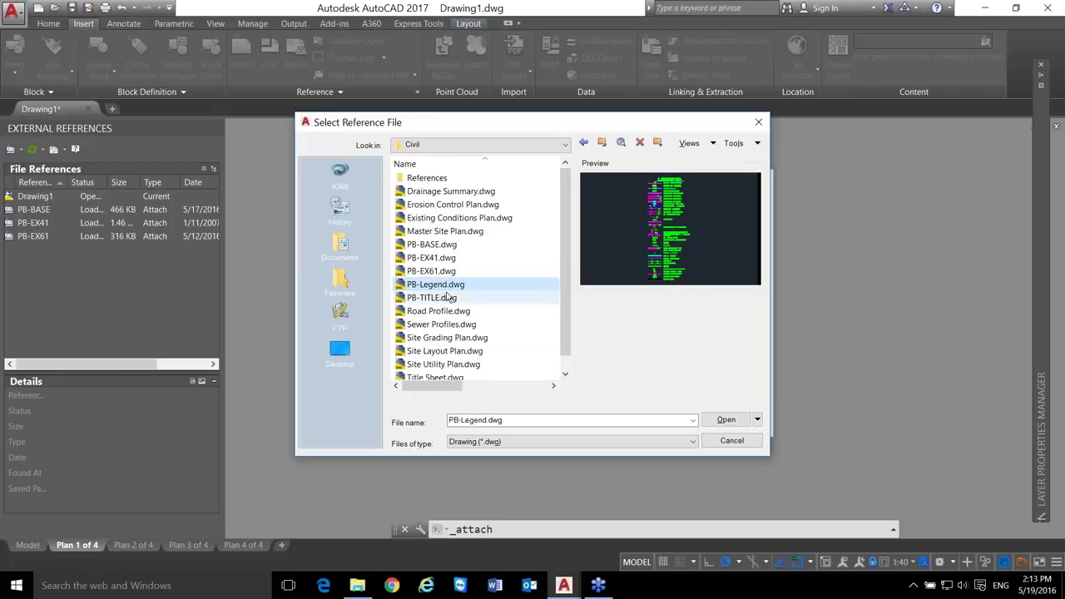
click(725, 420)
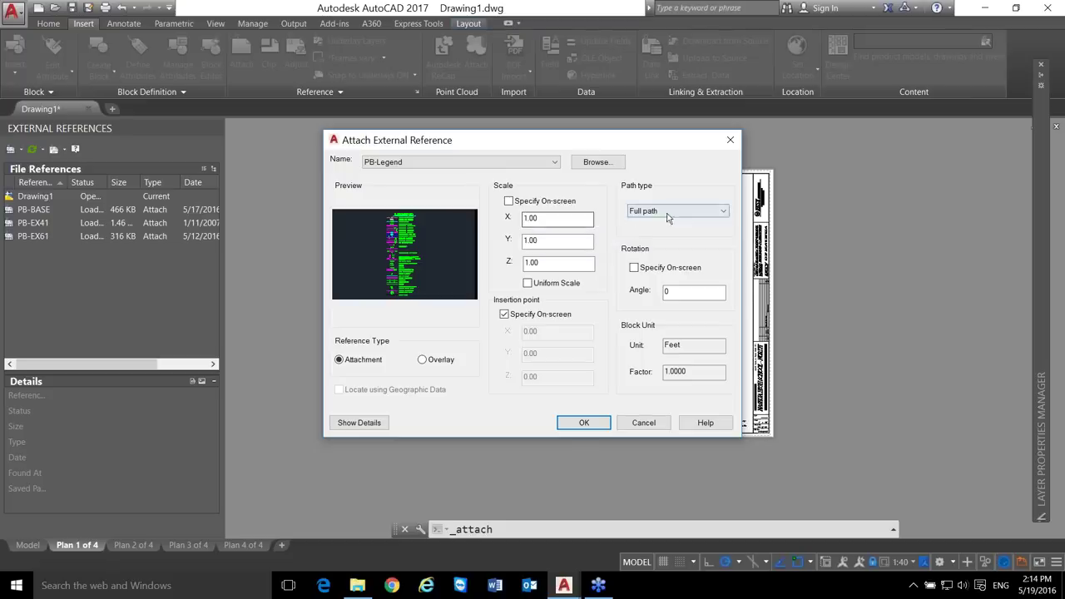
click(725, 210)
- Try setting PB-Legend's path type to Relative path; the unsaved-drawing warning keeps it Full path
click(724, 211)
click(680, 212)
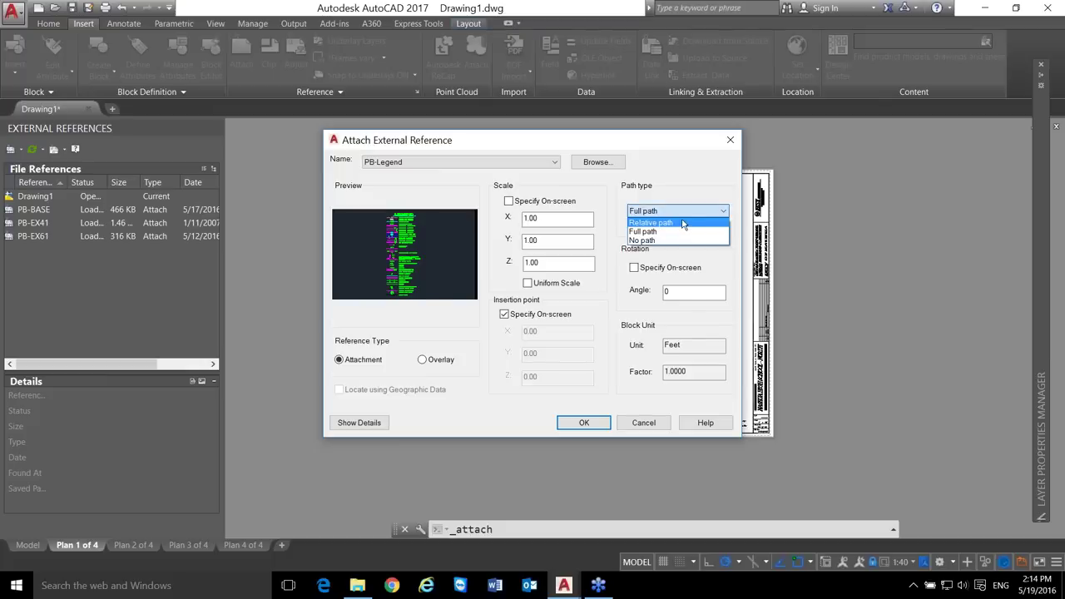
click(682, 223)
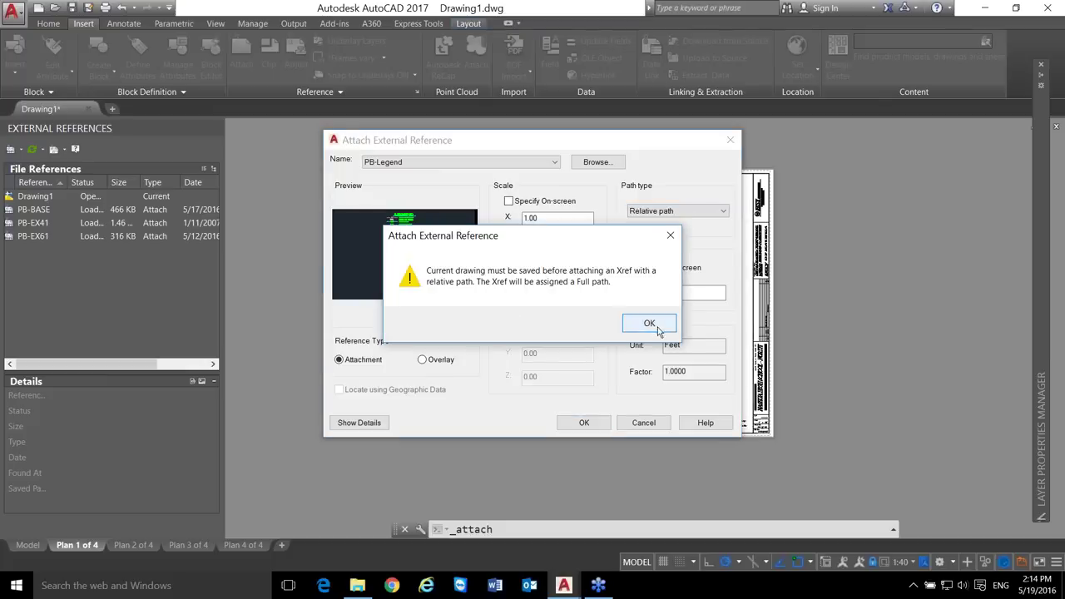
click(653, 326)
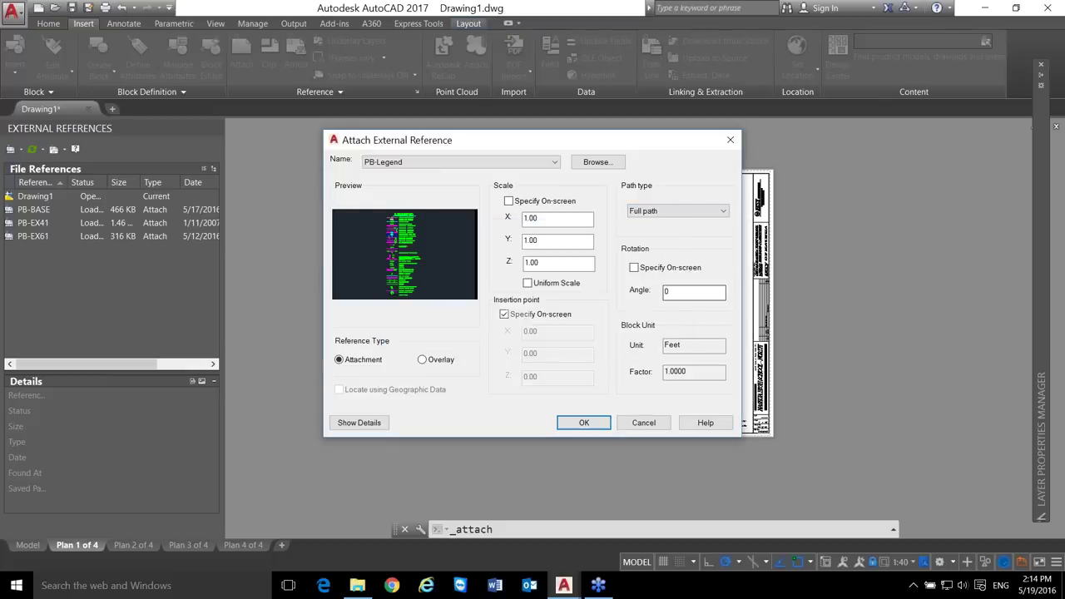
click(663, 213)
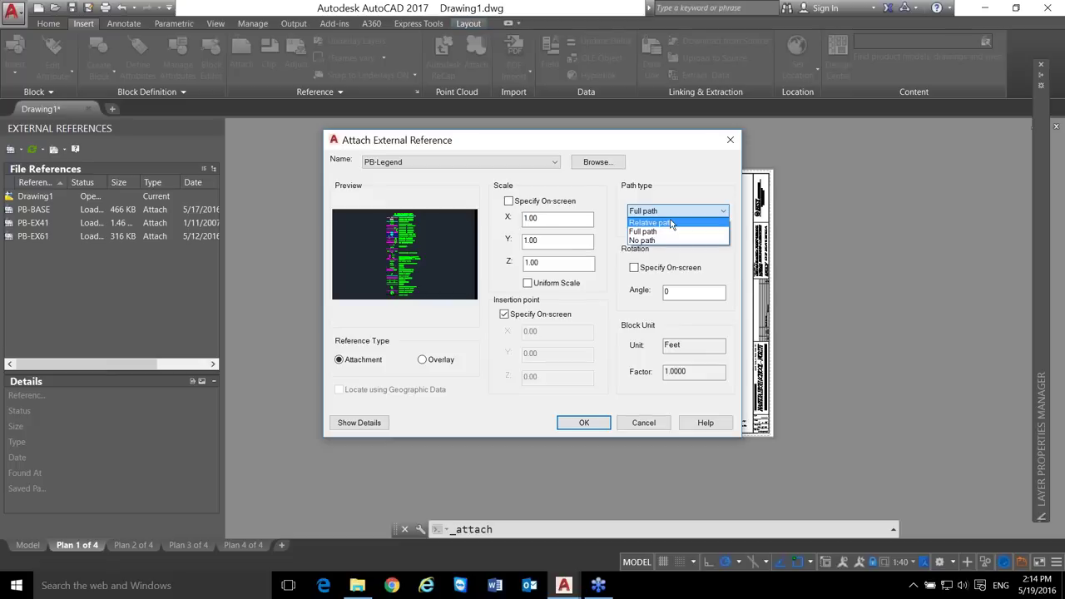
click(671, 223)
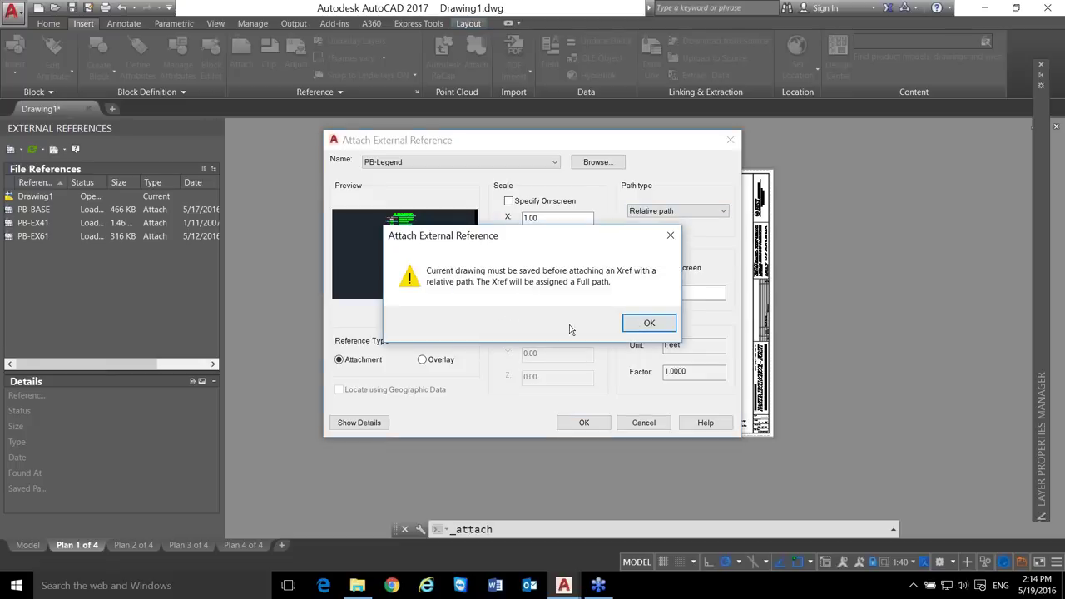
click(650, 324)
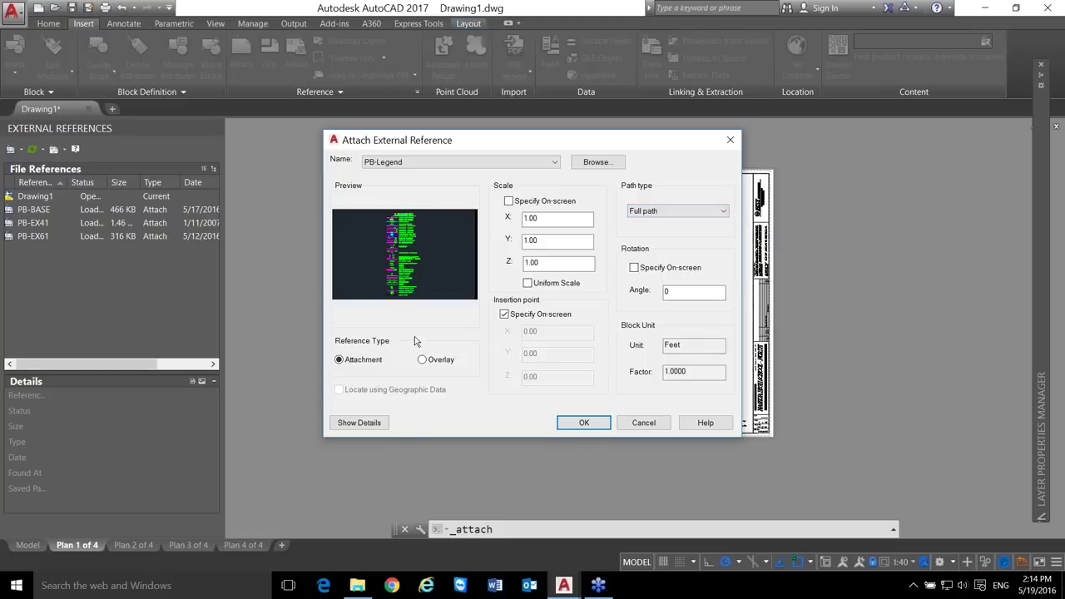
- Cancel placing PB-Legend and return from the viewport to paper space
click(566, 418)
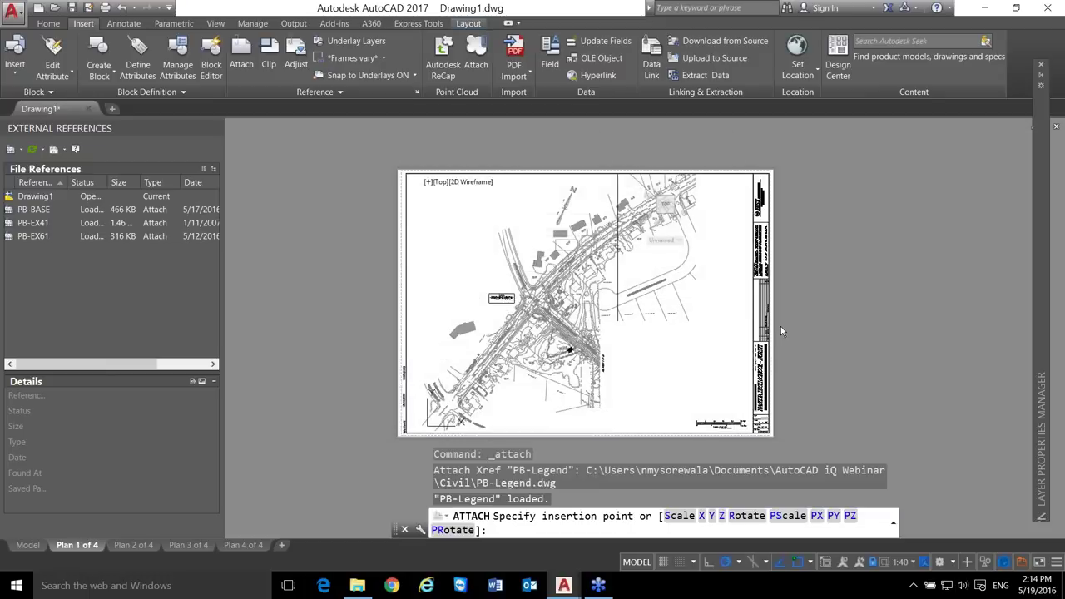
key(Escape)
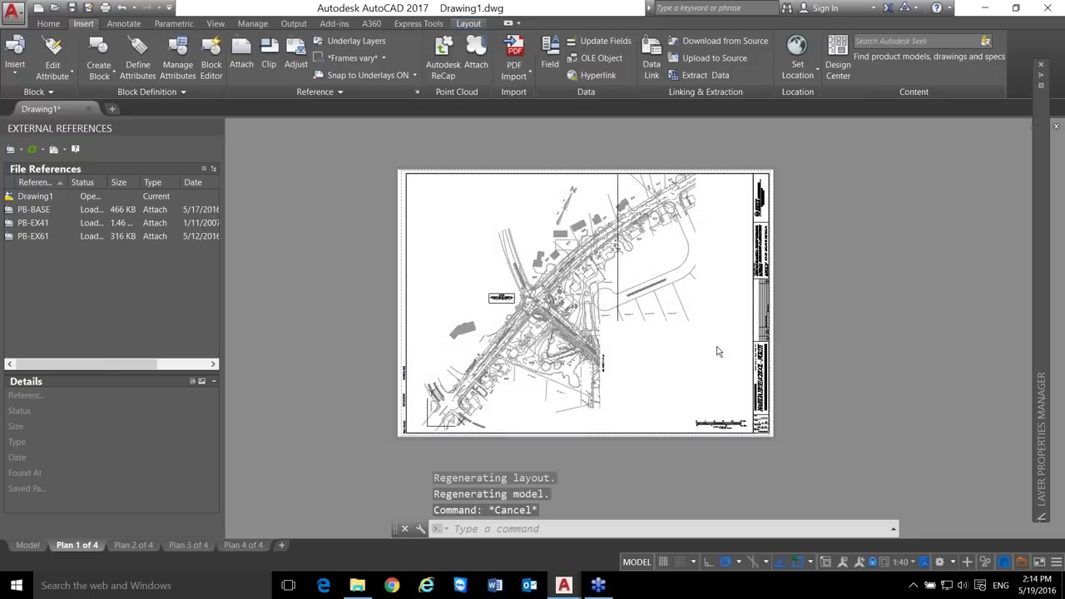
double_click(800, 336)
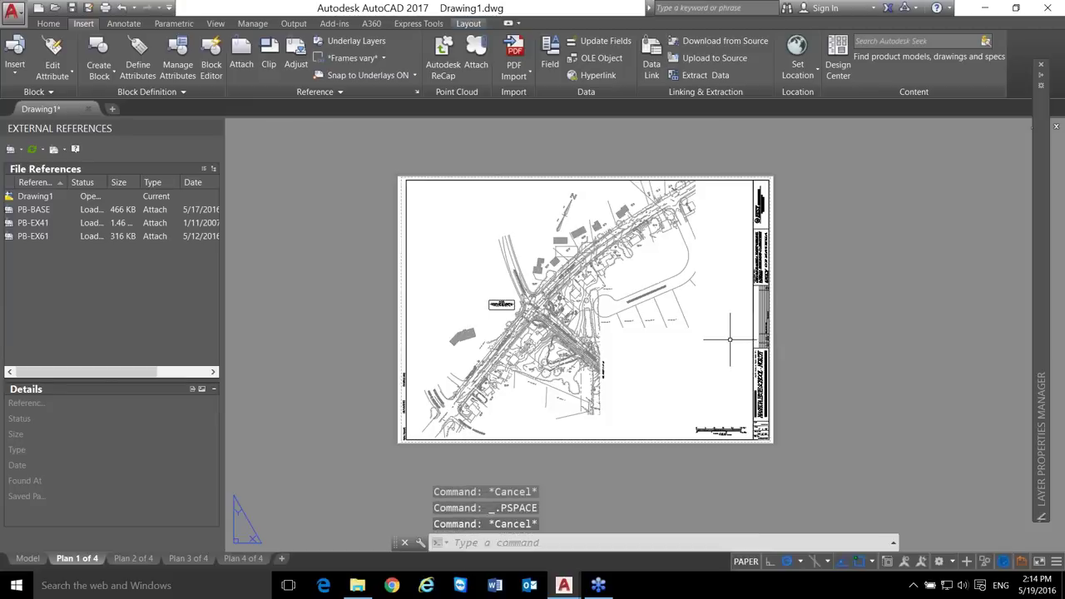
- Restart attaching an xref and select PB-Legend.dwg in the Civil folder
scroll(730, 339, up, 2)
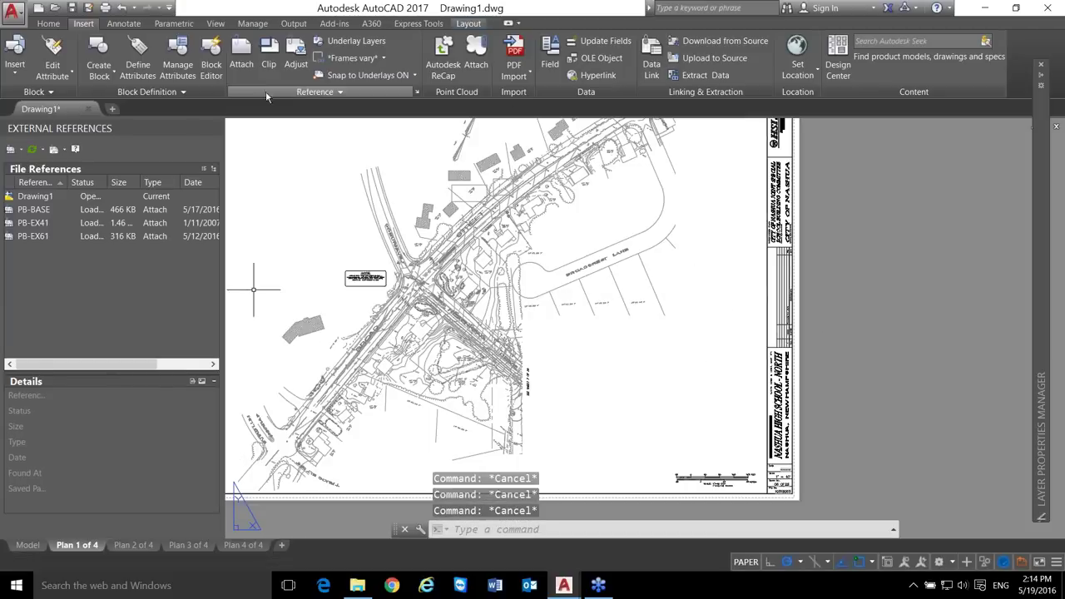
click(242, 58)
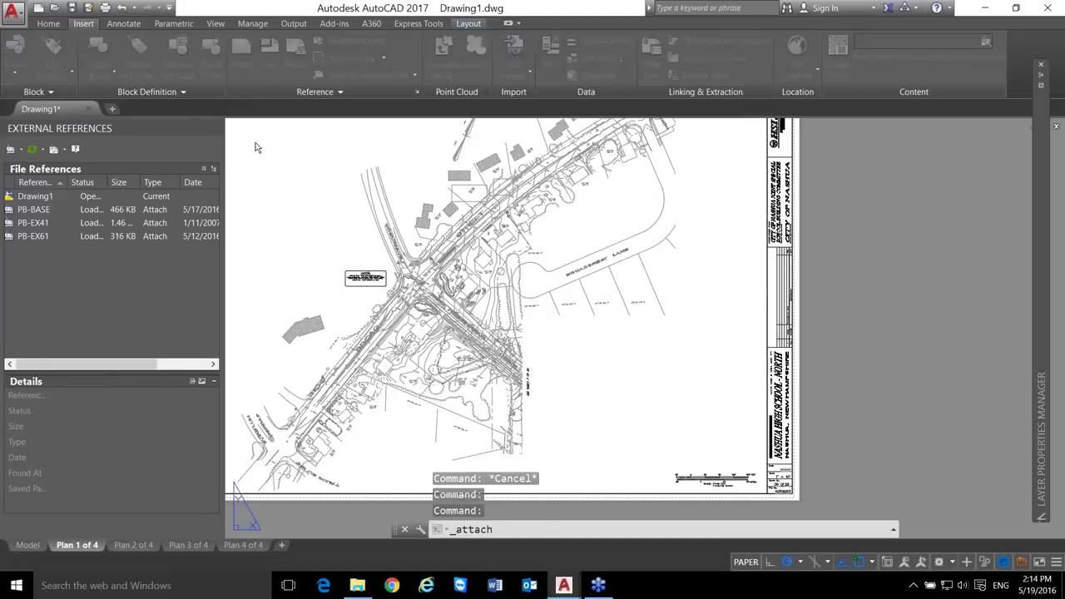
click(491, 284)
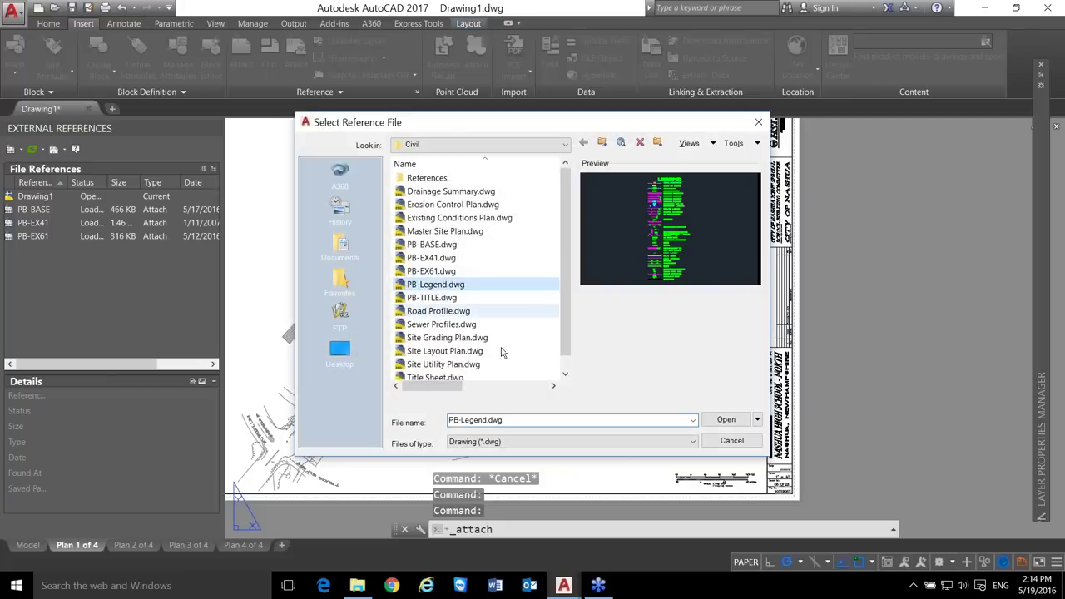
- Attach PB-Legend, placing it near the sheet's right edge beside the title block
click(722, 420)
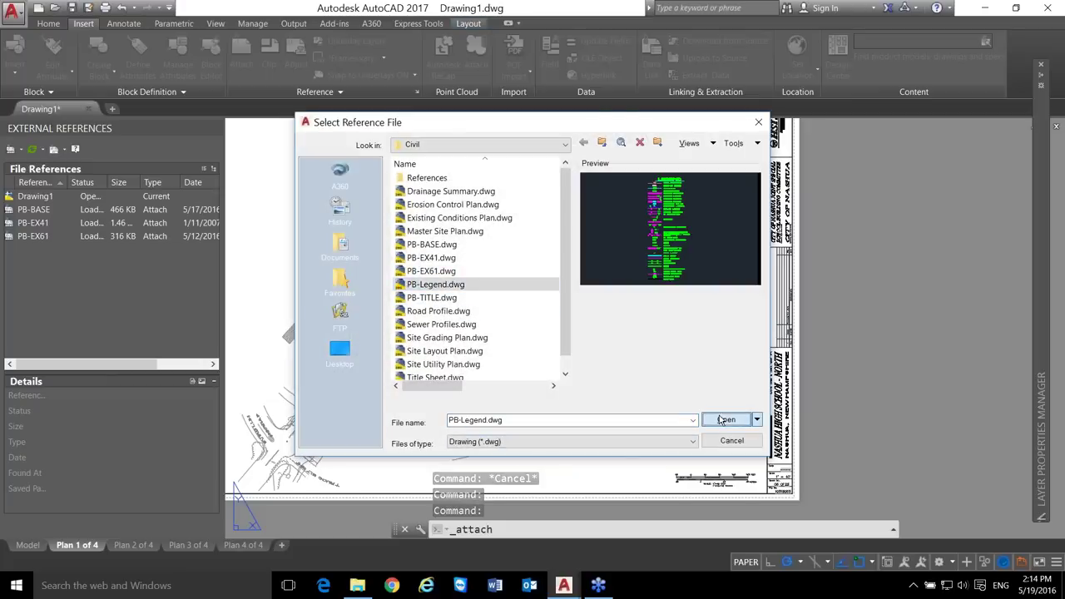
click(584, 422)
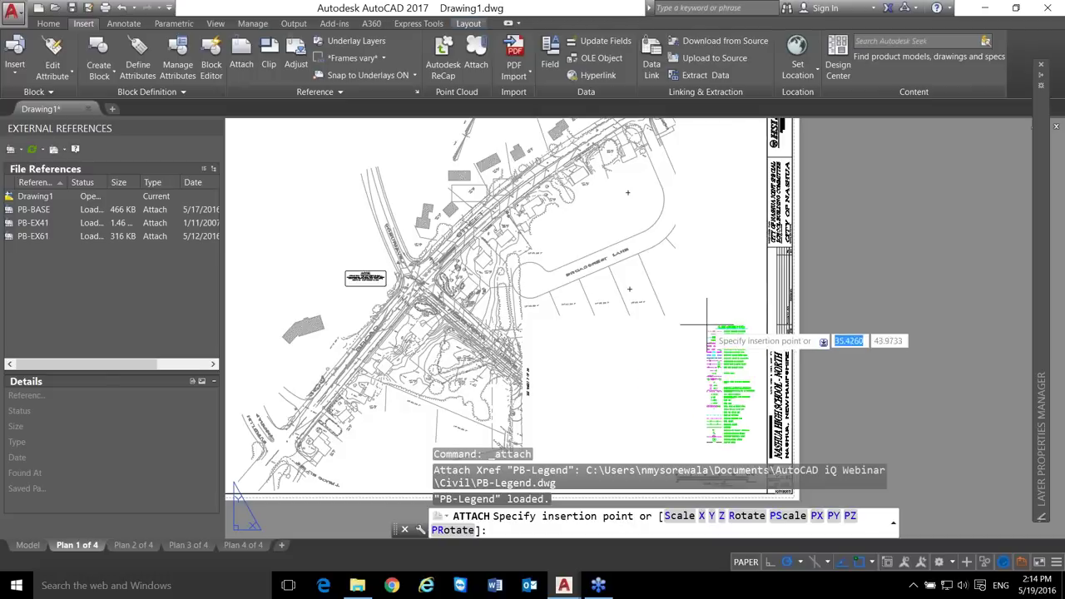
click(708, 334)
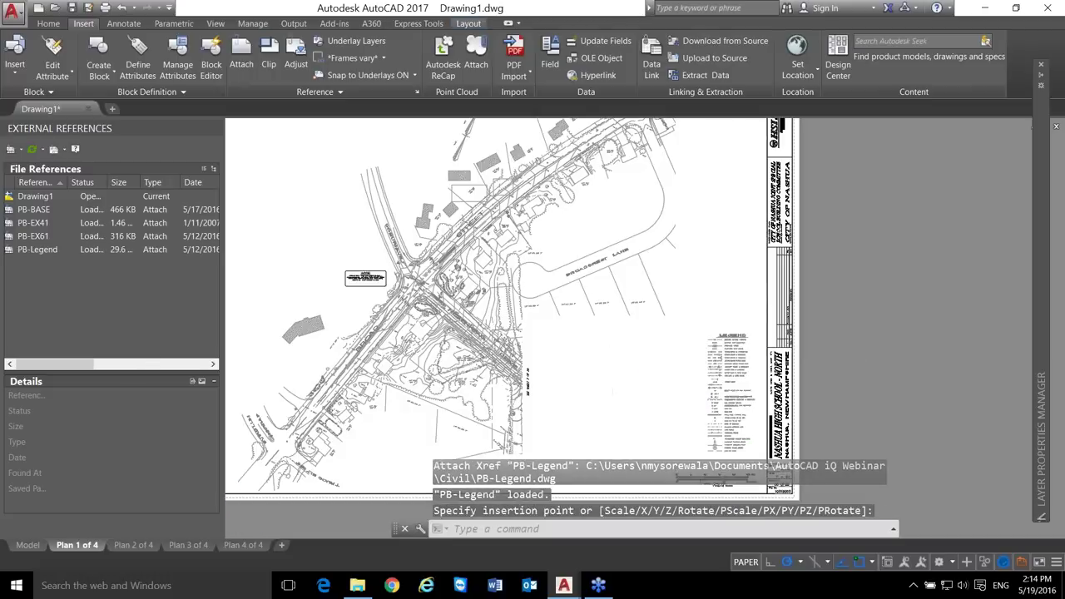
scroll(641, 337, down, 5)
key(Escape)
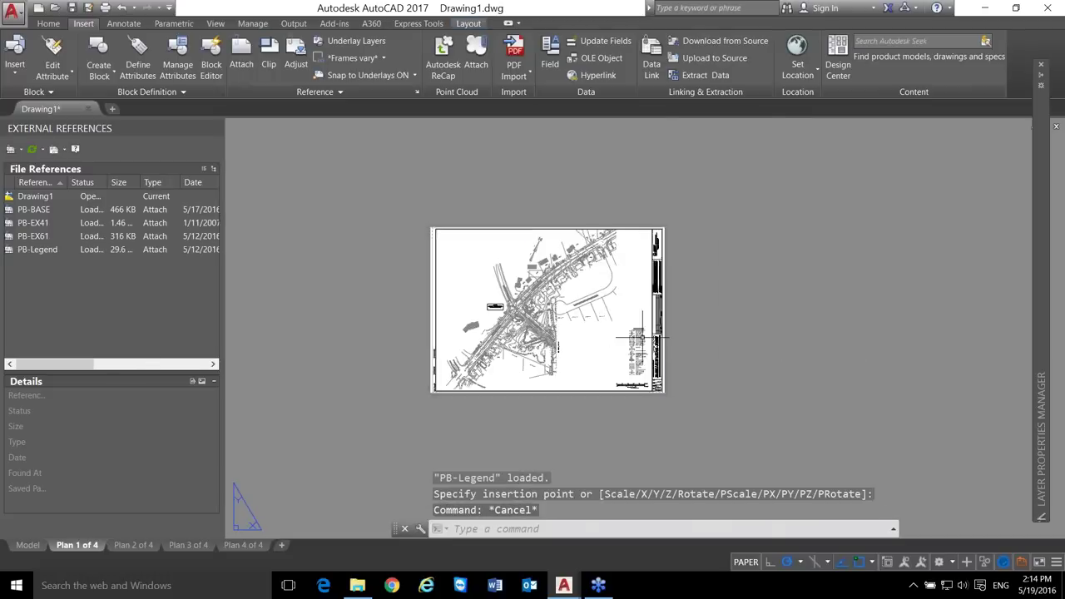
- Select the PB-Legend xref to view its details, then clear the selection
scroll(639, 335, up, 5)
click(630, 331)
key(Escape)
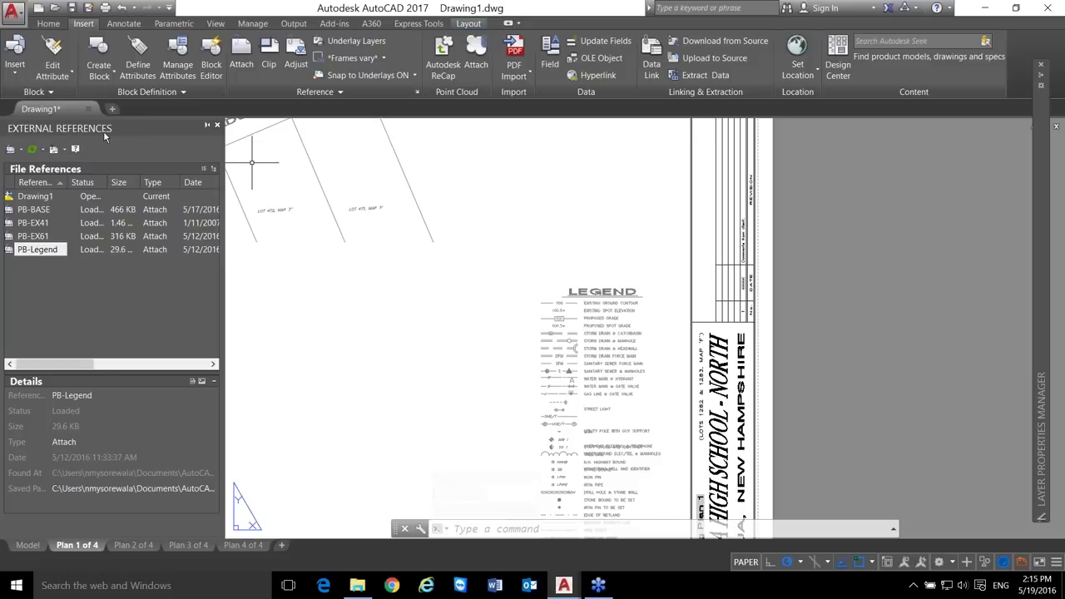
click(56, 10)
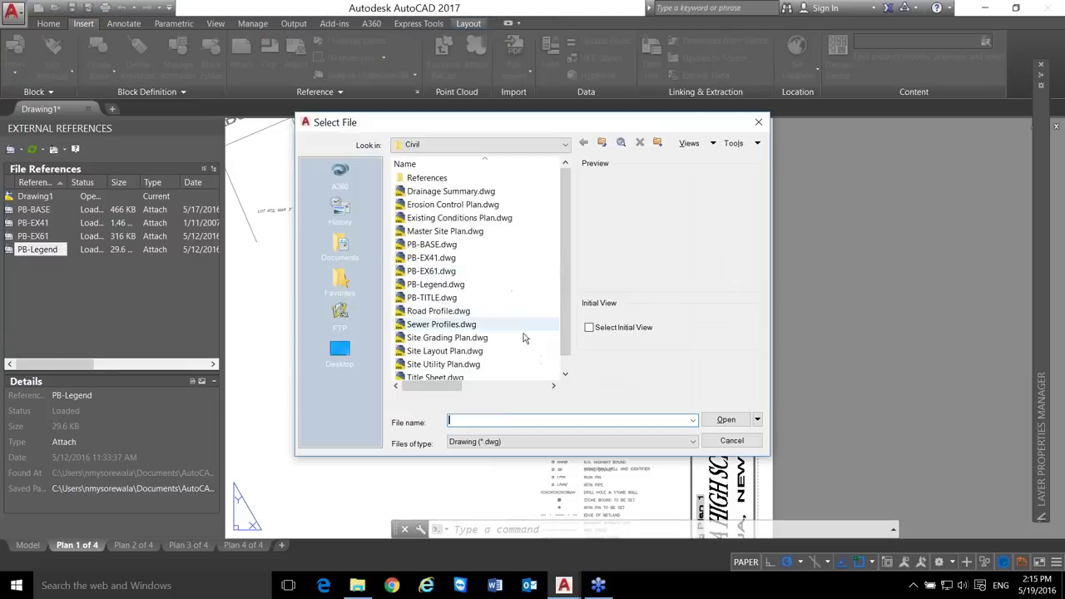
- Open Site Layout Plan.dwg from the Civil folder and run XATTACH
click(499, 351)
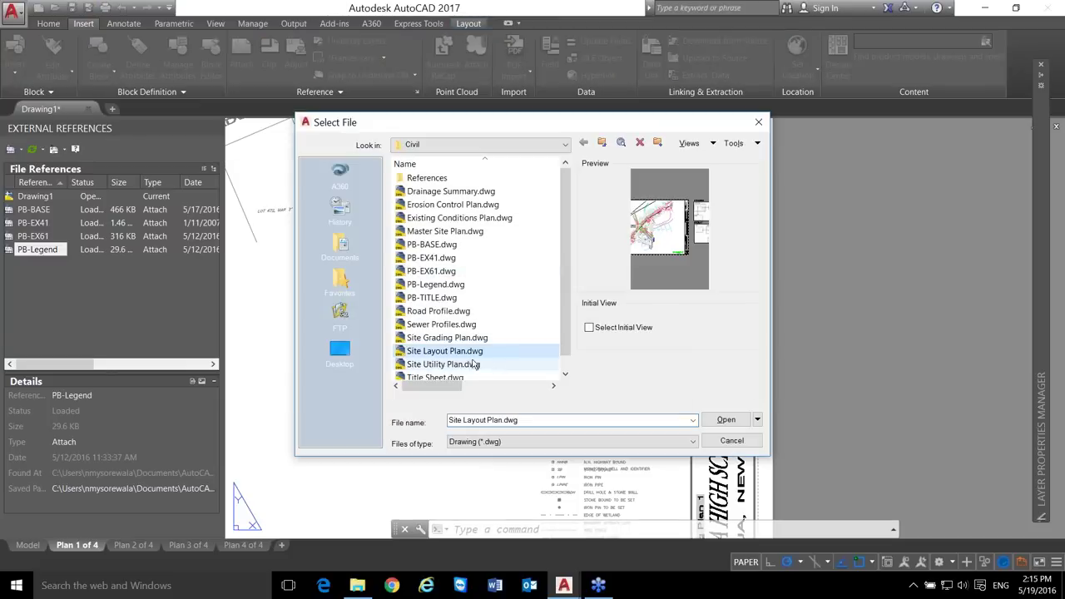
click(726, 420)
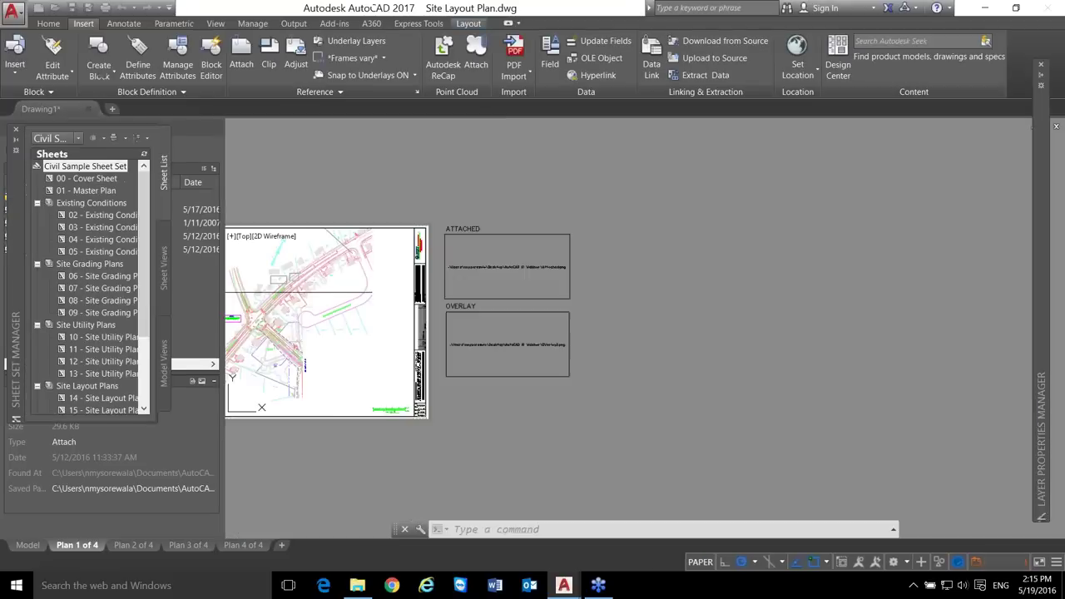
scroll(387, 400, up, 3)
scroll(587, 383, down, 3)
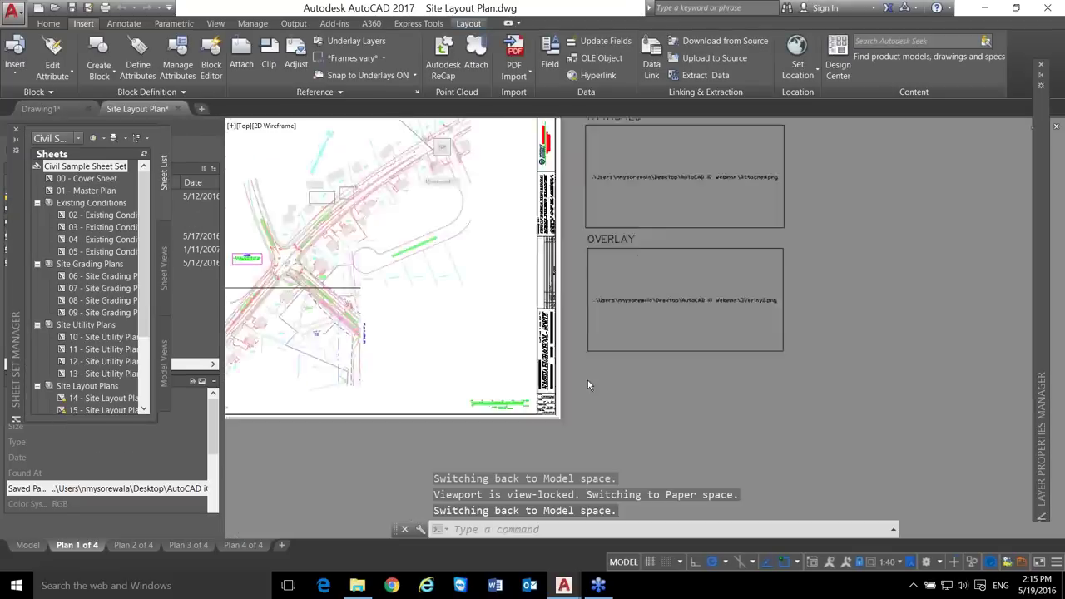
scroll(432, 274, up, 3)
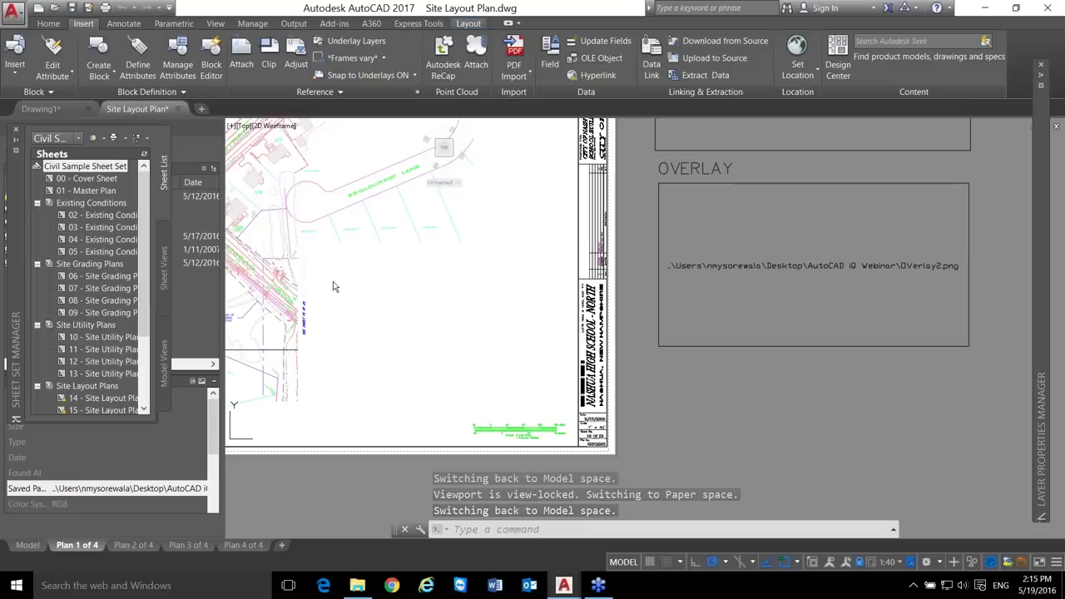
text(x)
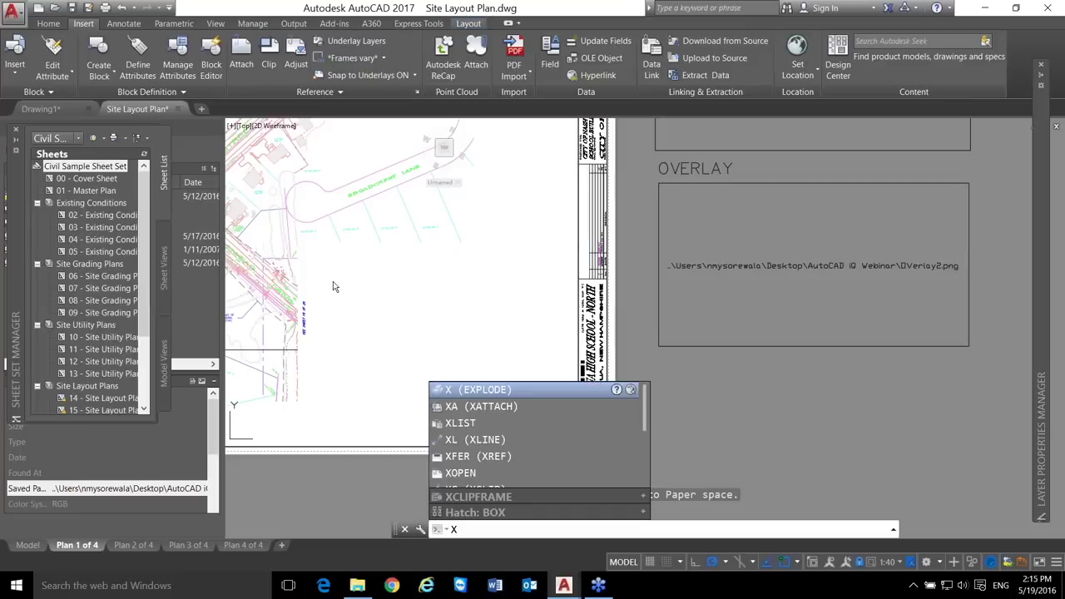
text(attach)
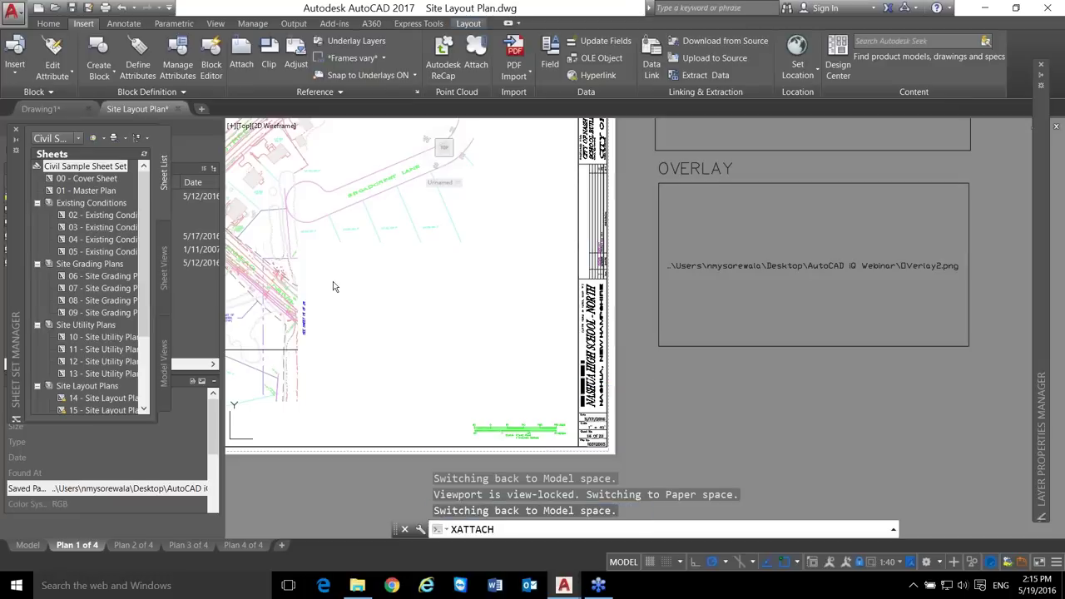
key(Return)
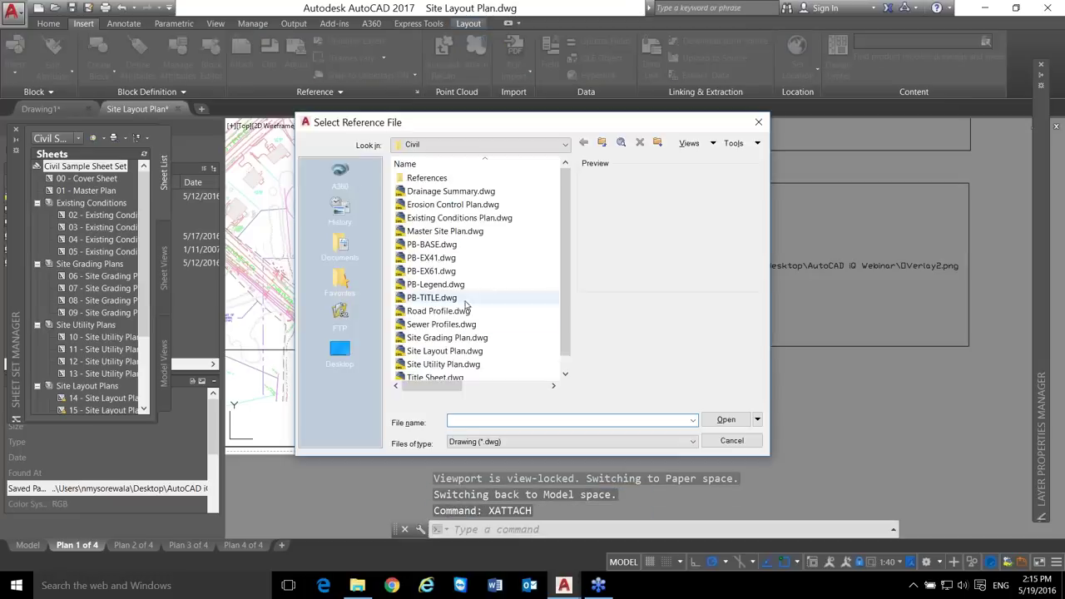
- Attach PB-Legend.dwg with the path type set to Relative path
click(462, 285)
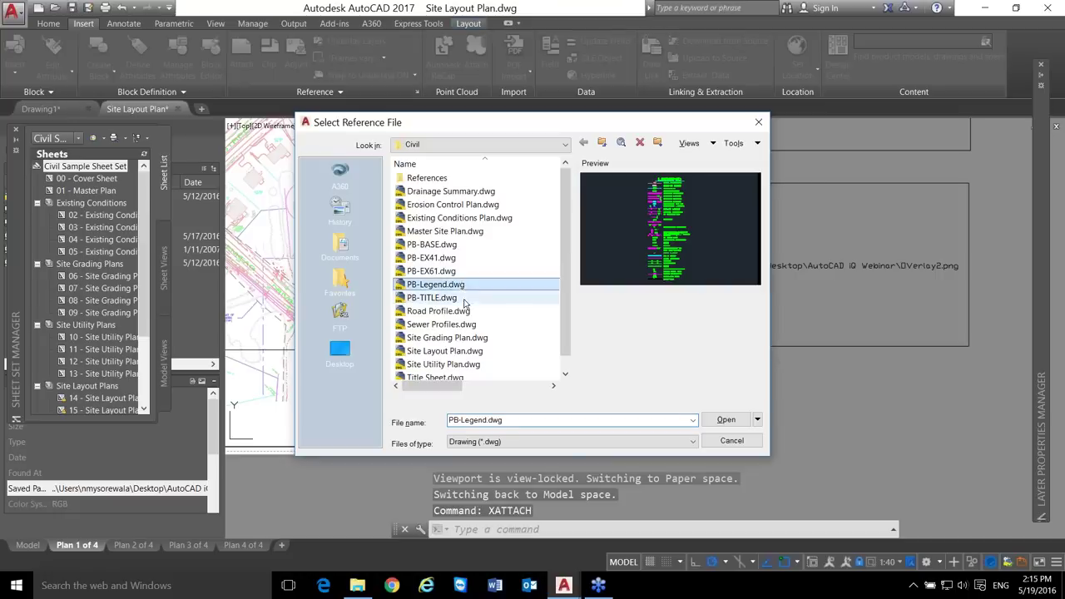
click(730, 424)
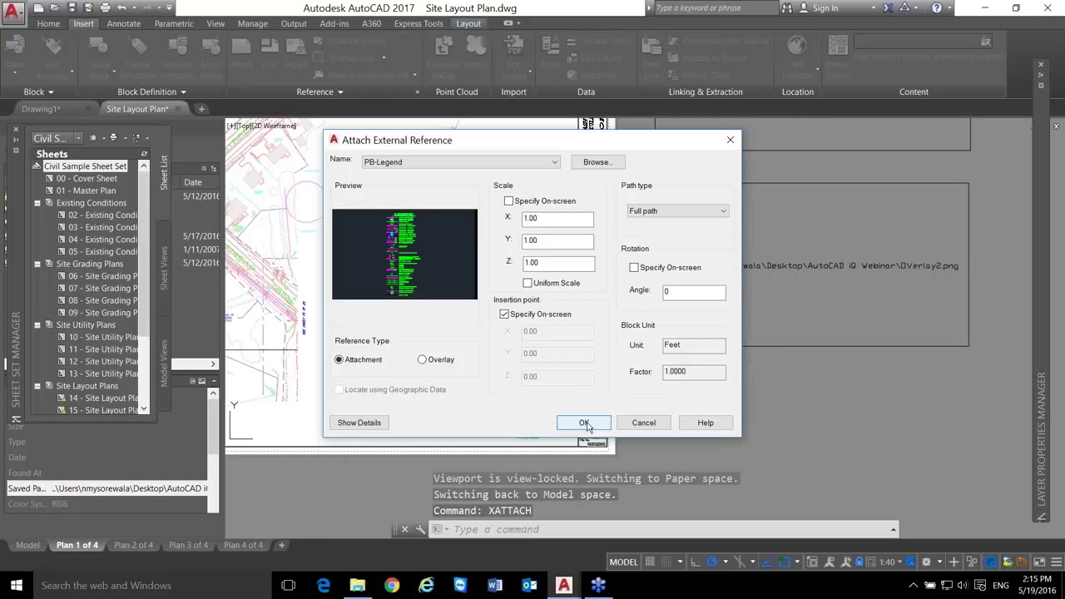
click(668, 212)
click(653, 222)
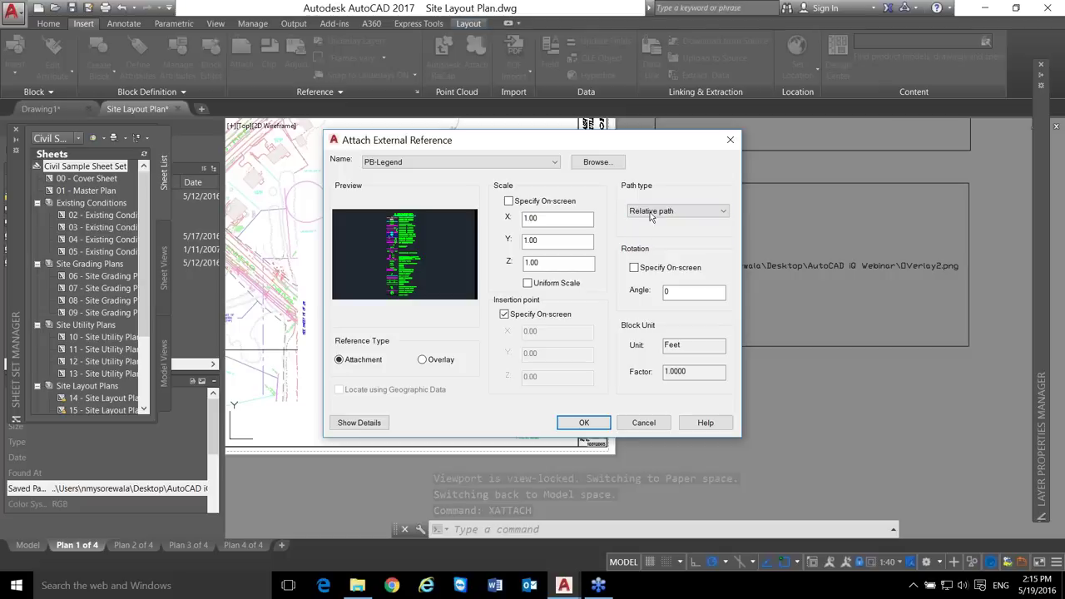
click(589, 422)
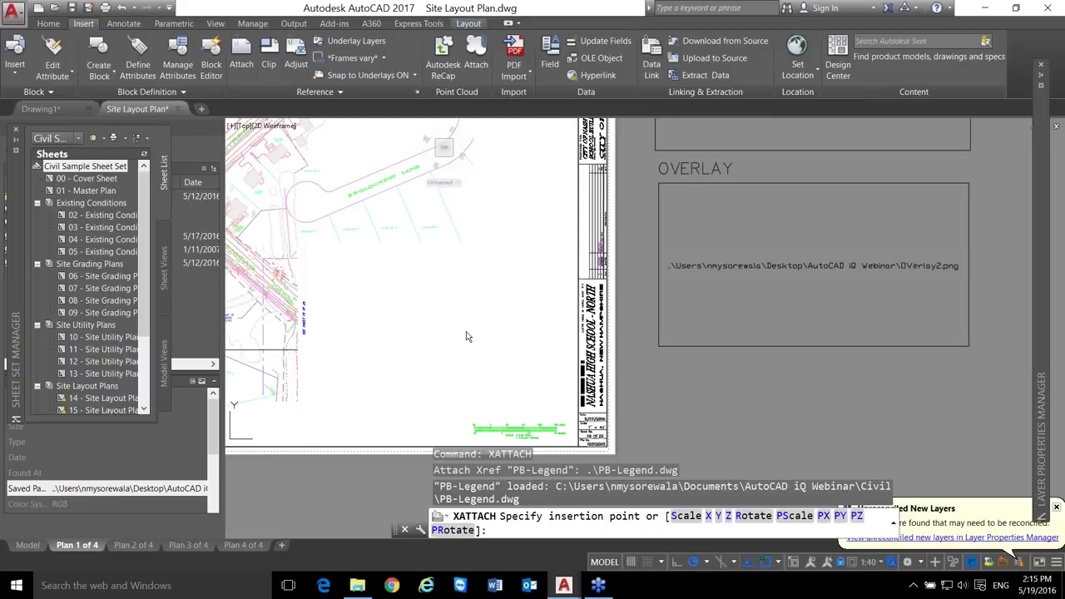
- Cancel PB-Legend's placement at the insertion-point prompt
key(Return)
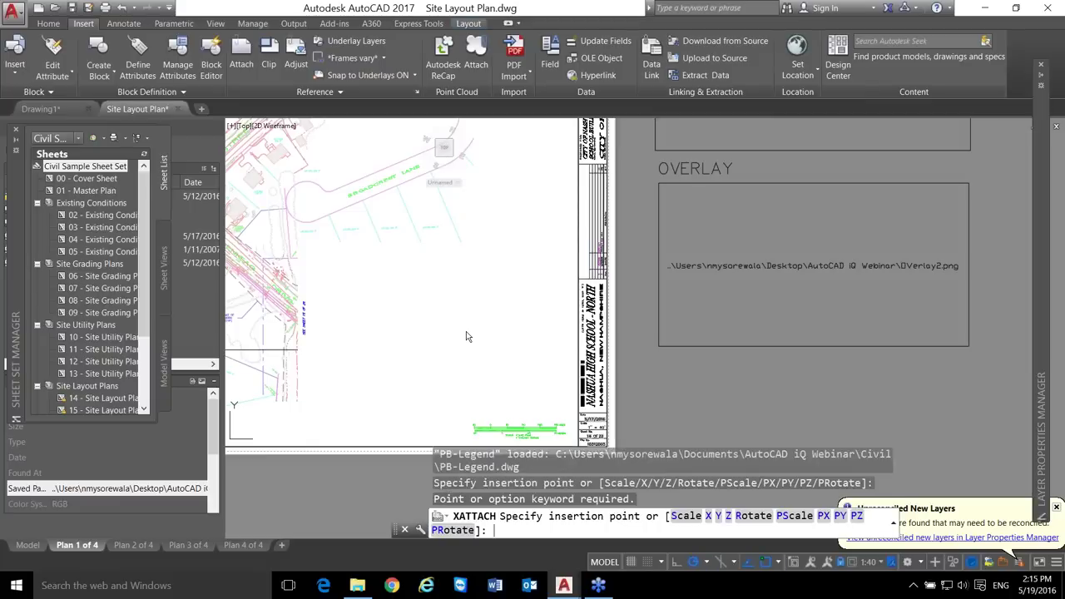
key(Return)
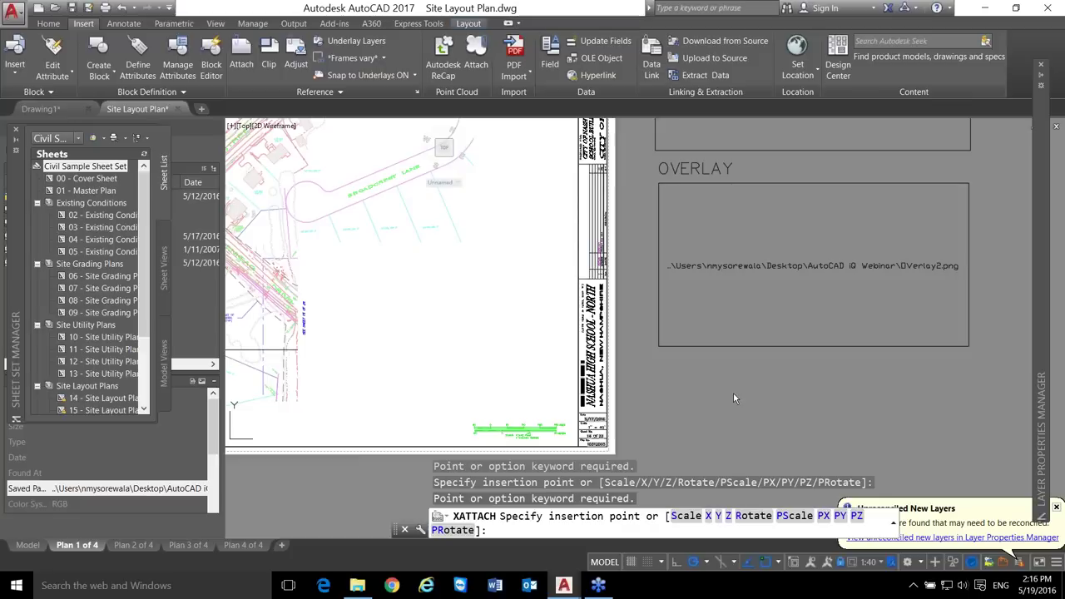
key(Escape)
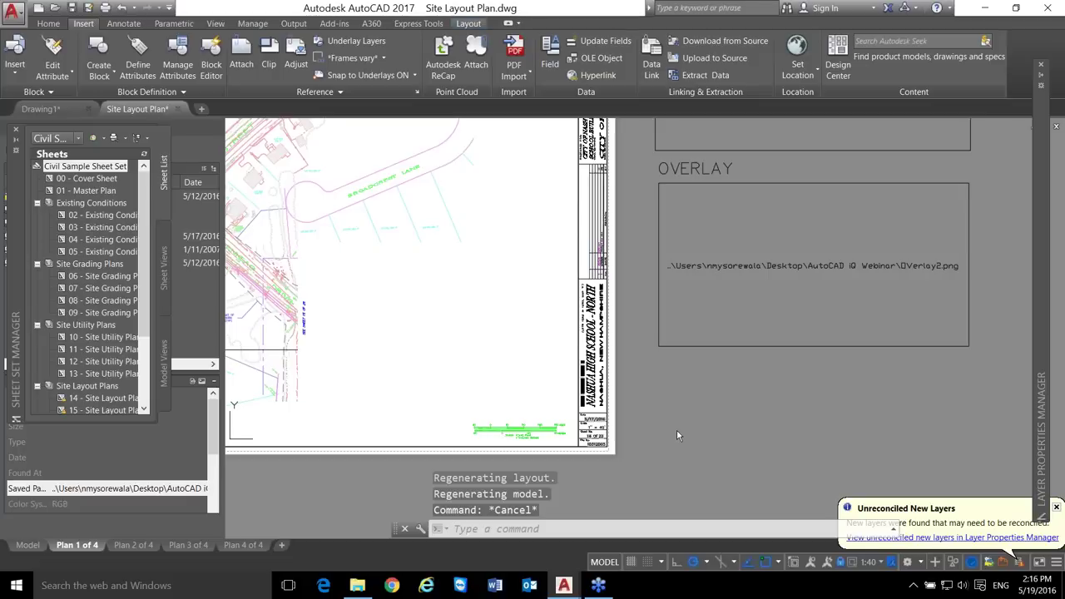
- Attach PB-Legend and place it on the layout
click(242, 58)
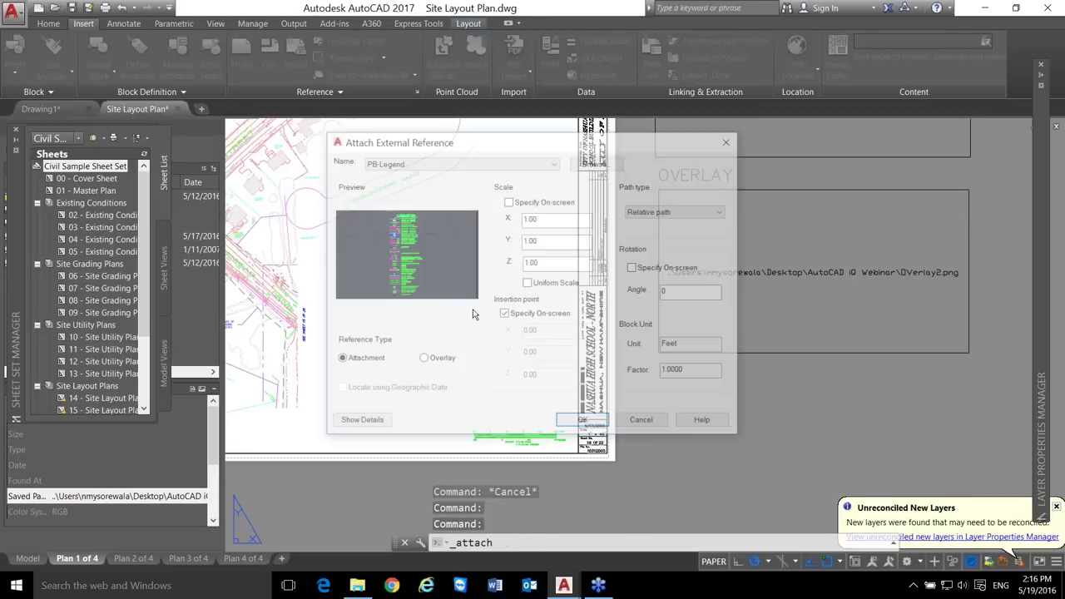
click(582, 419)
scroll(523, 333, up, 5)
click(574, 266)
key(Escape)
key(Escape)
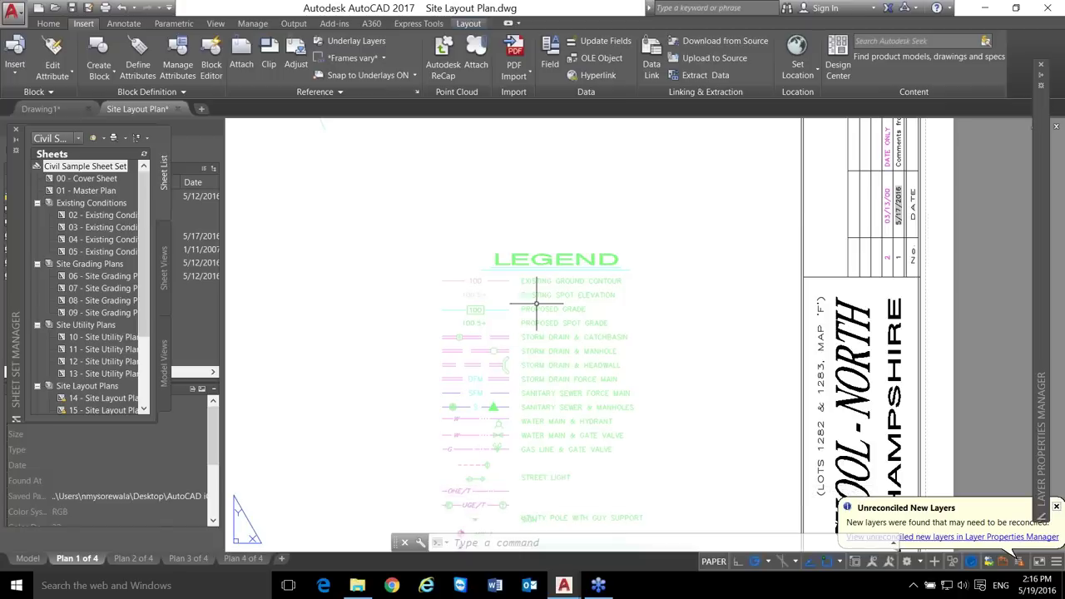
- Start an in-place reference edit of the PB-Legend xref
double_click(530, 268)
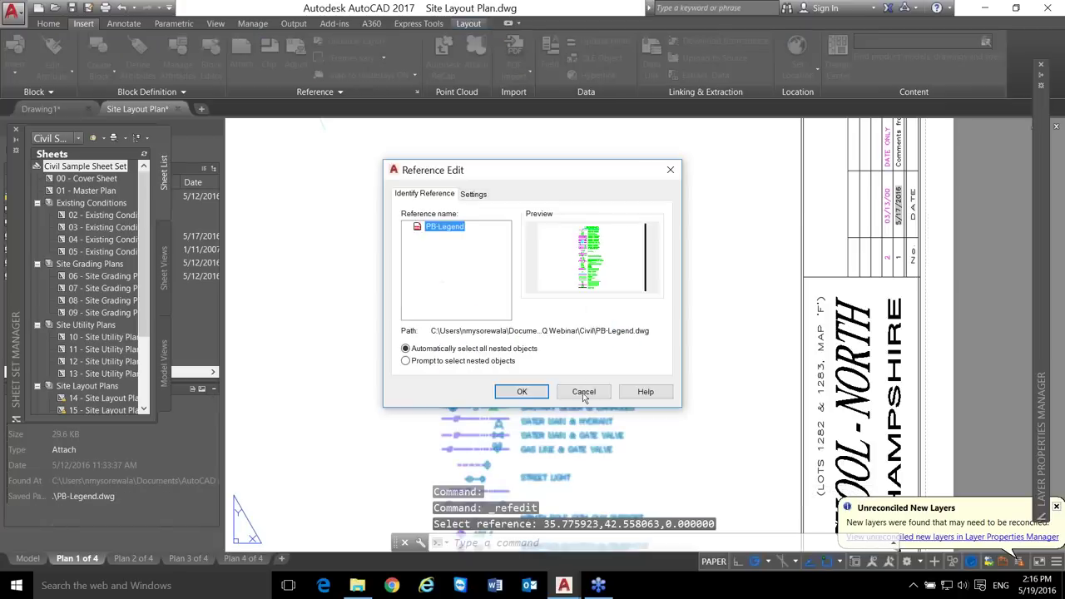
click(638, 388)
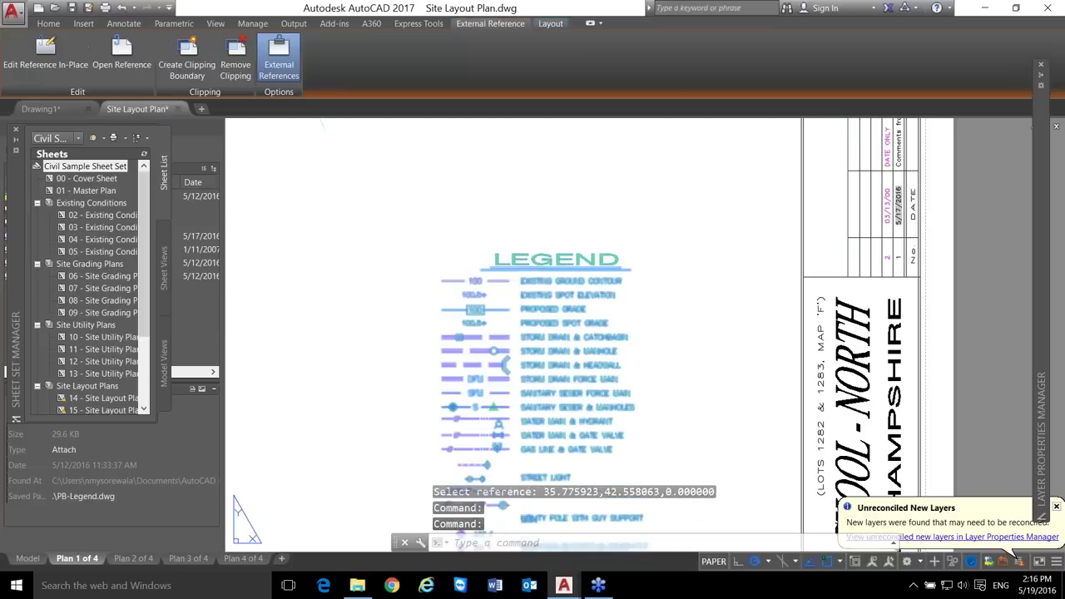
double_click(527, 271)
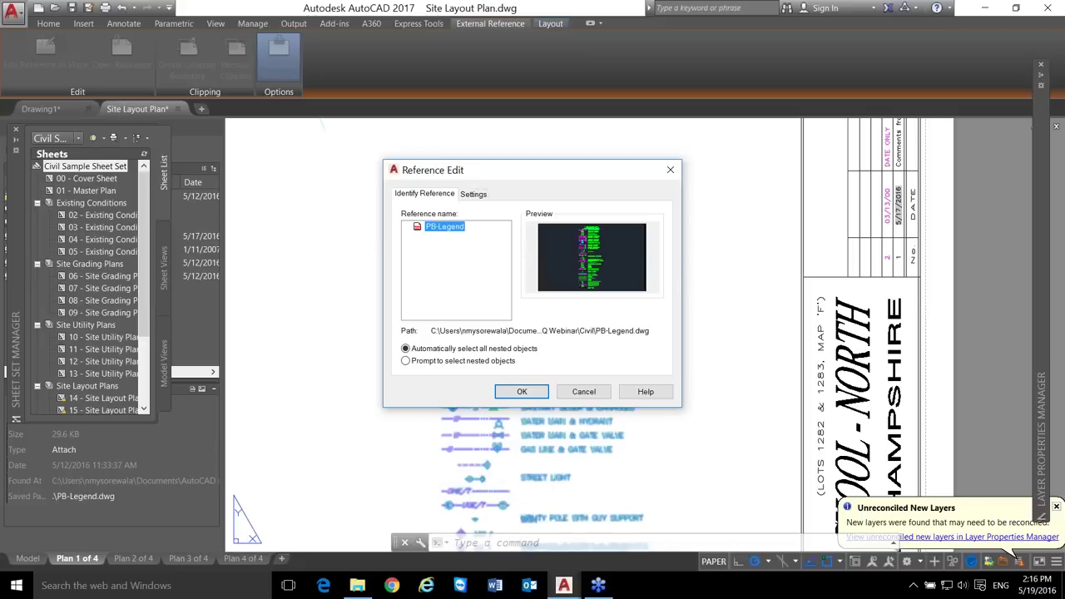
click(523, 392)
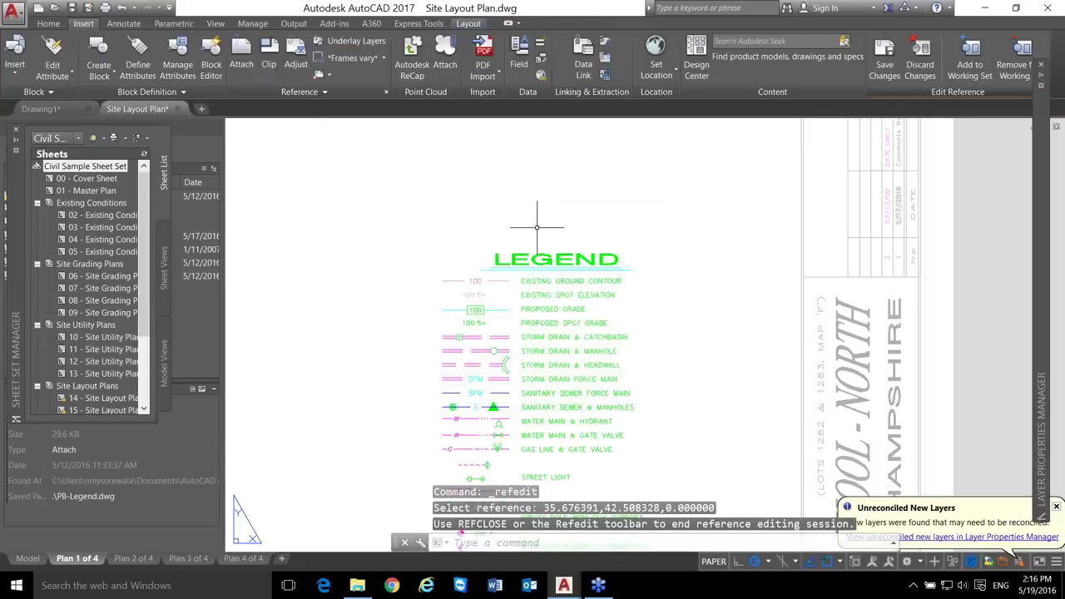
scroll(516, 262, up, 4)
- Stretch both ends of the underline beneath the LEGEND title wider
click(478, 279)
click(454, 270)
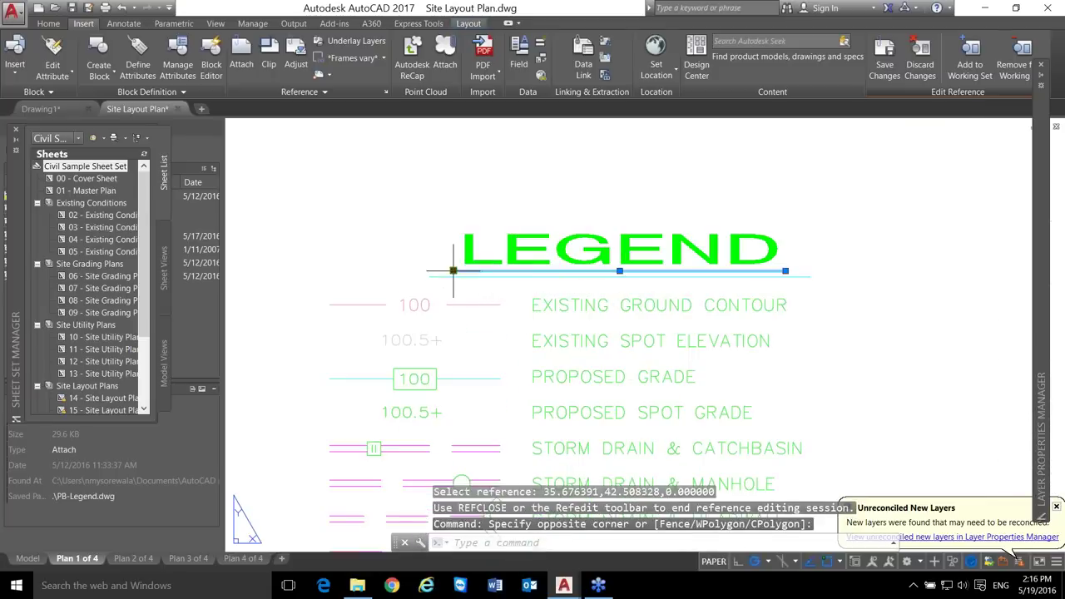
click(454, 271)
click(324, 271)
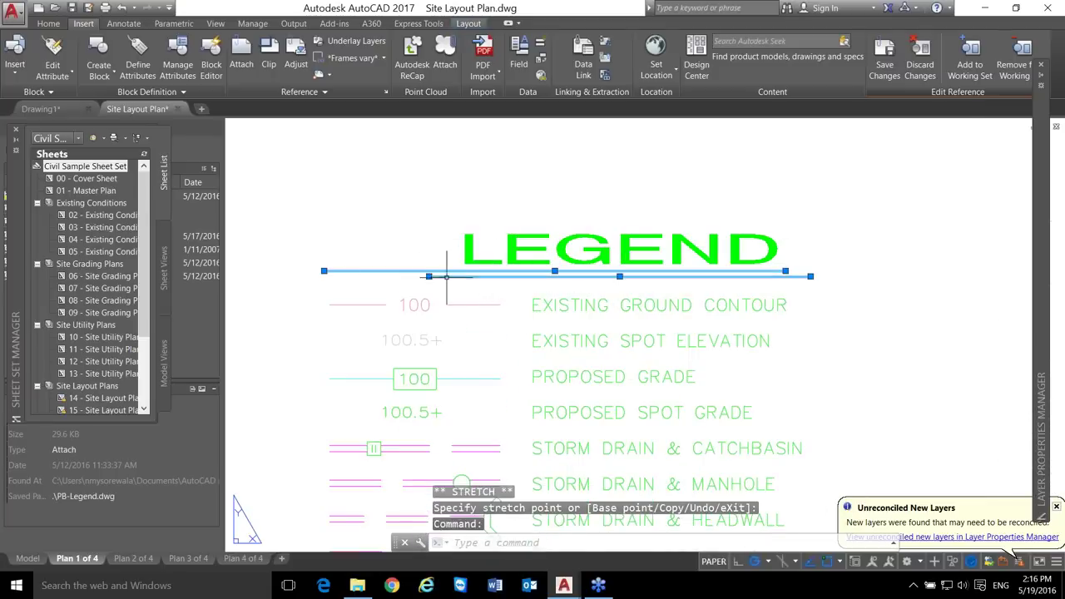
click(428, 275)
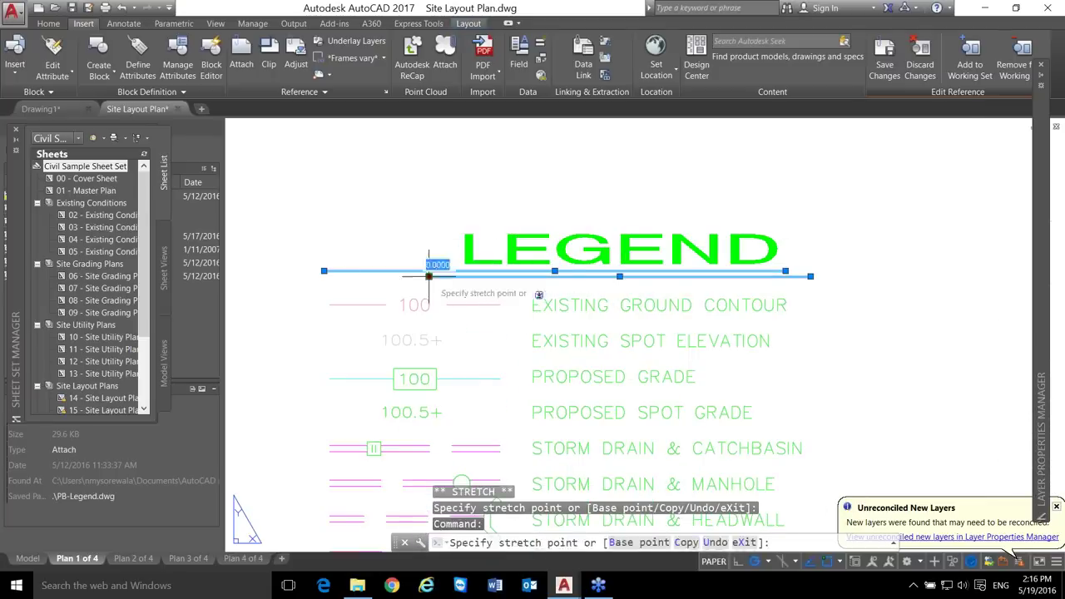
click(810, 273)
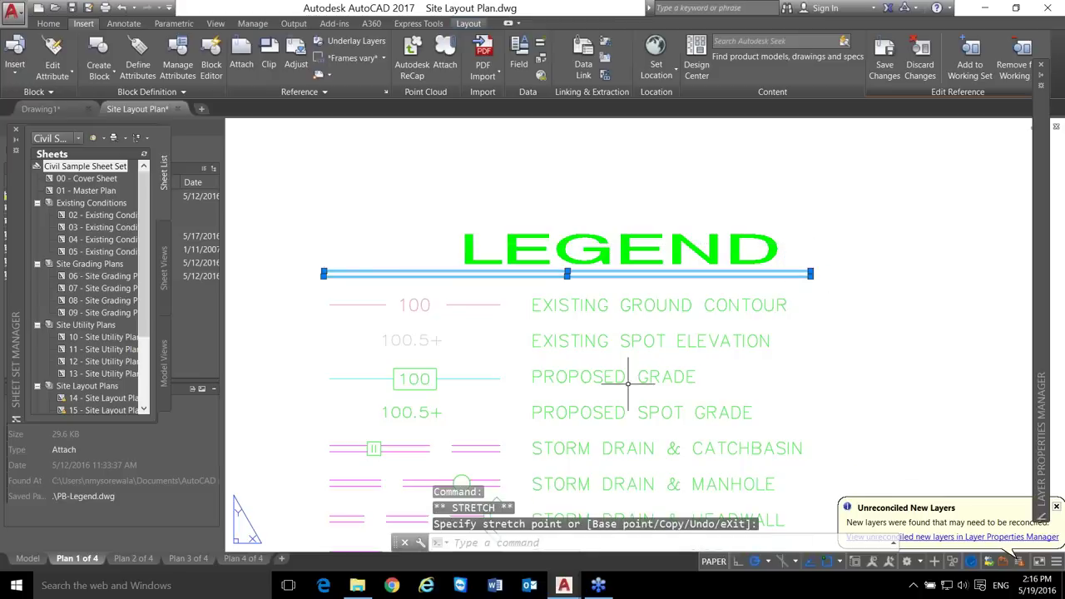
key(Escape)
key(Escape)
scroll(500, 300, down, 3)
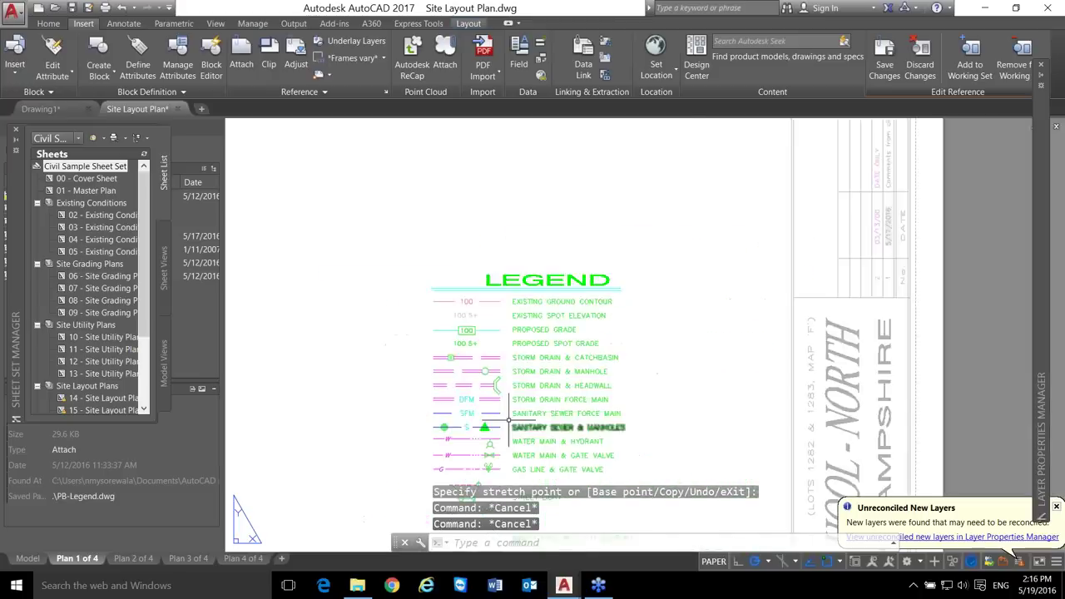
scroll(504, 454, up, 6)
- Grip-stretch points of the storm-drain headwall symbol to reshape it
click(509, 355)
click(486, 393)
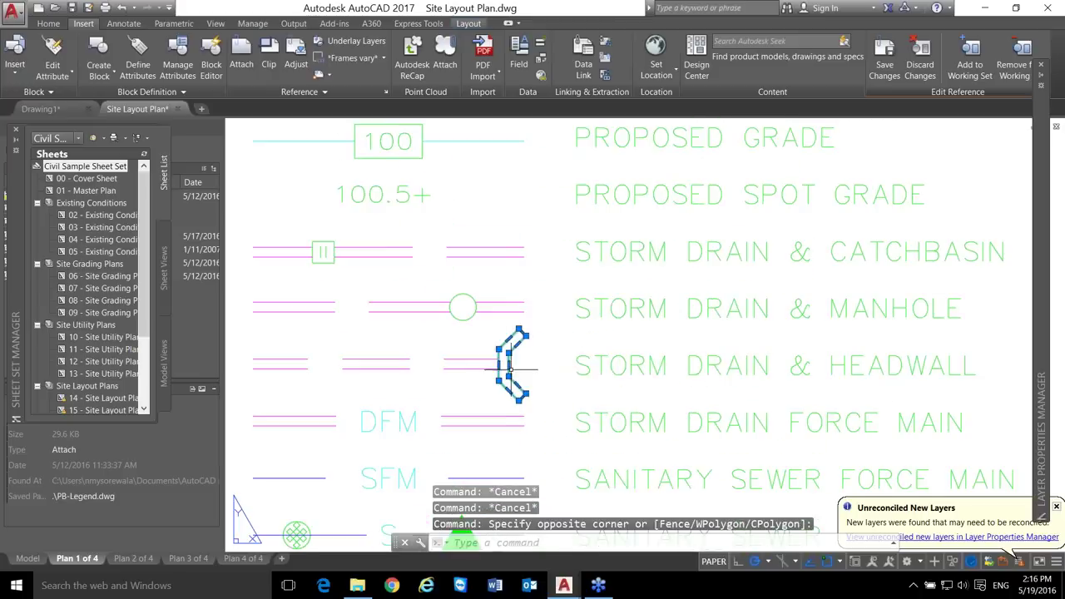
click(519, 384)
click(526, 391)
click(508, 373)
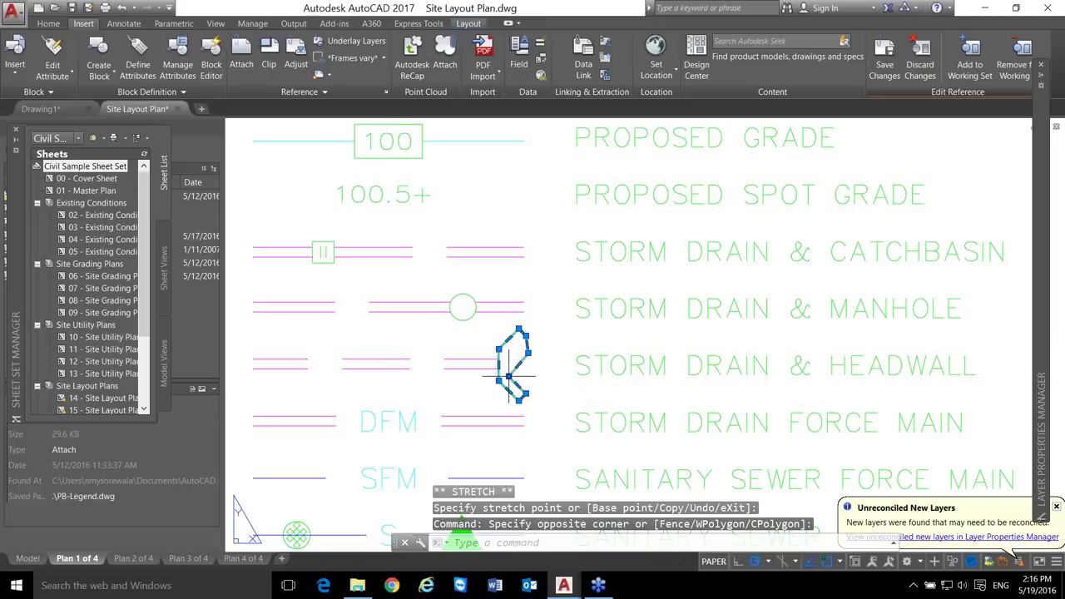
click(508, 376)
click(529, 396)
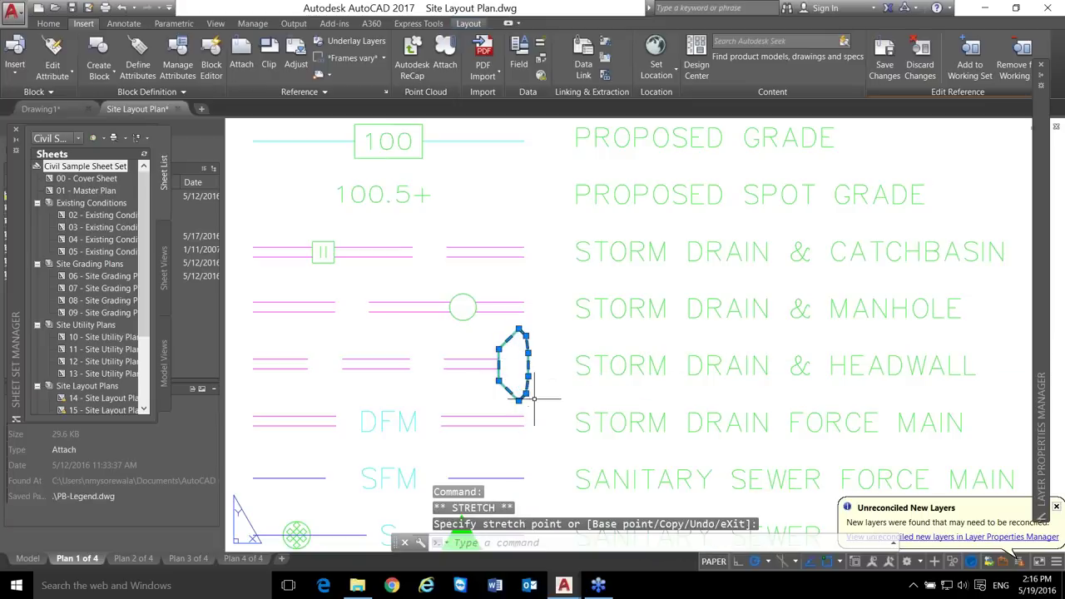
key(Escape)
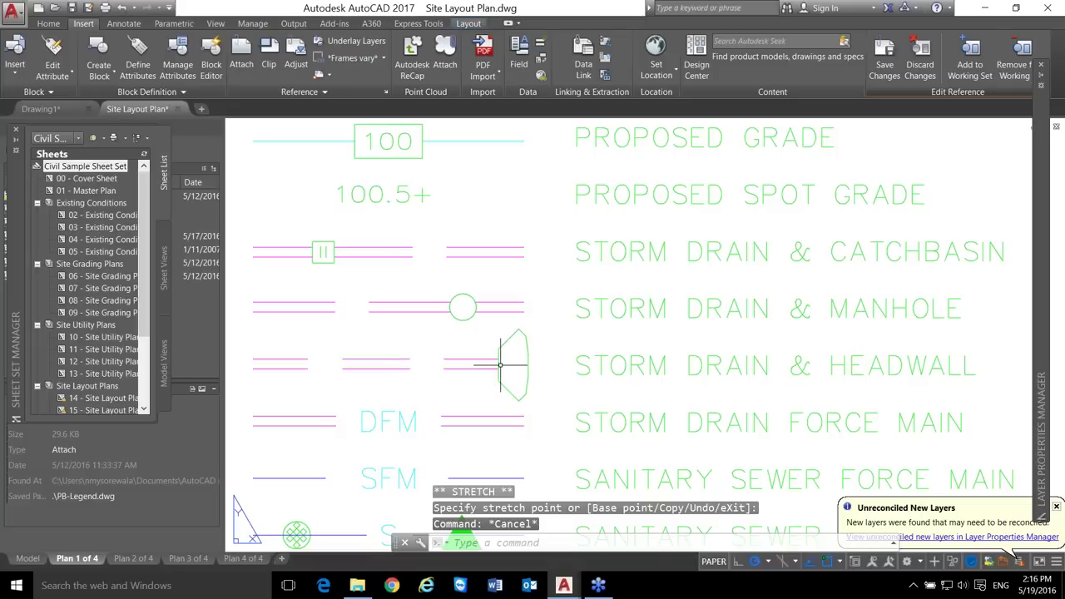
scroll(500, 364, down, 2)
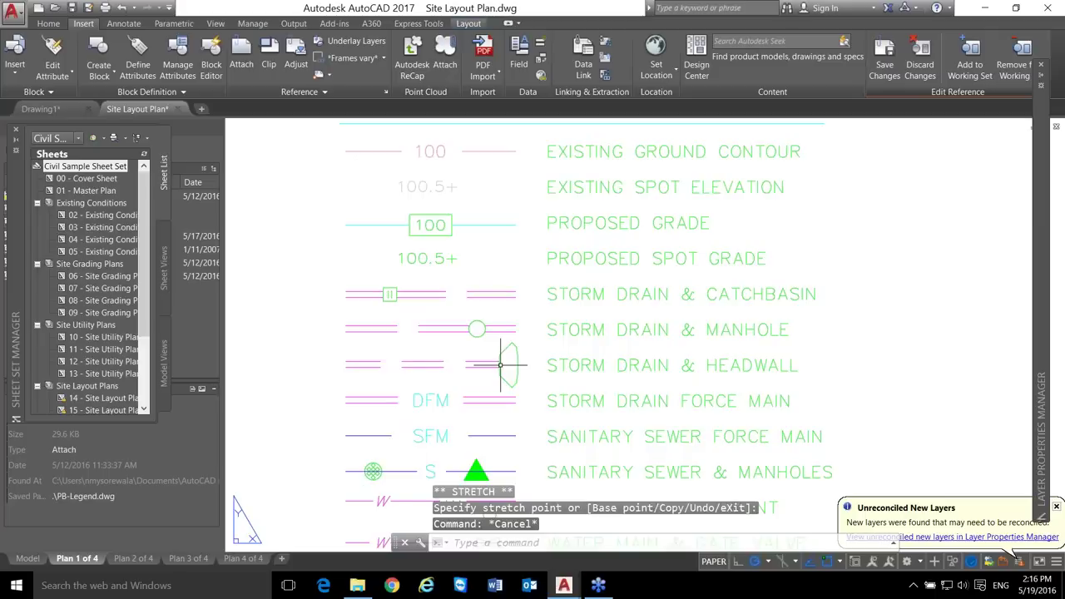
scroll(500, 365, down, 2)
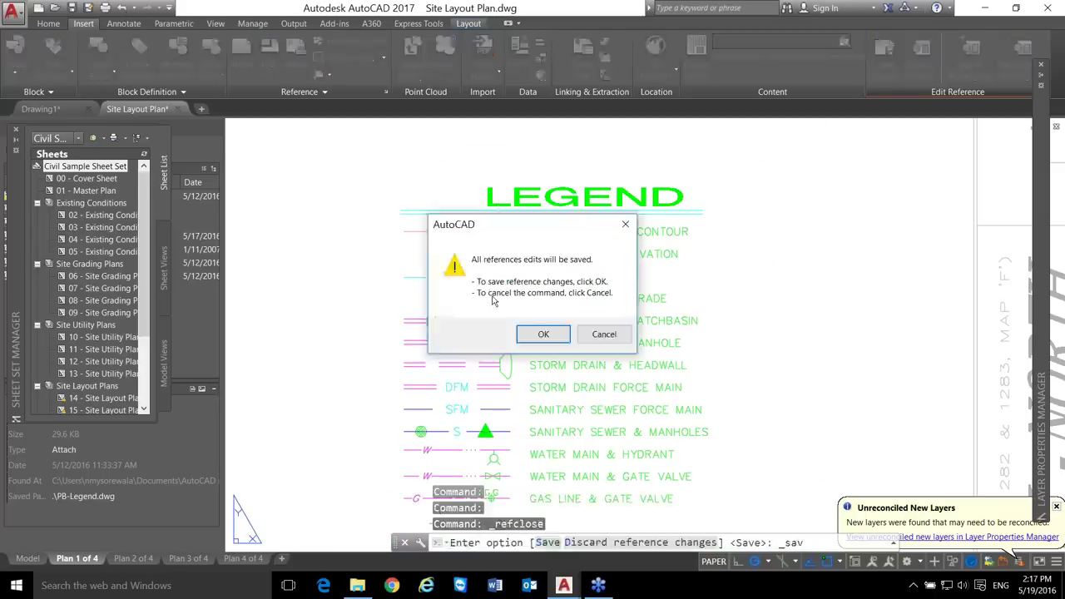
- Save the legend edits back to PB-Legend and switch to Drawing1
click(542, 337)
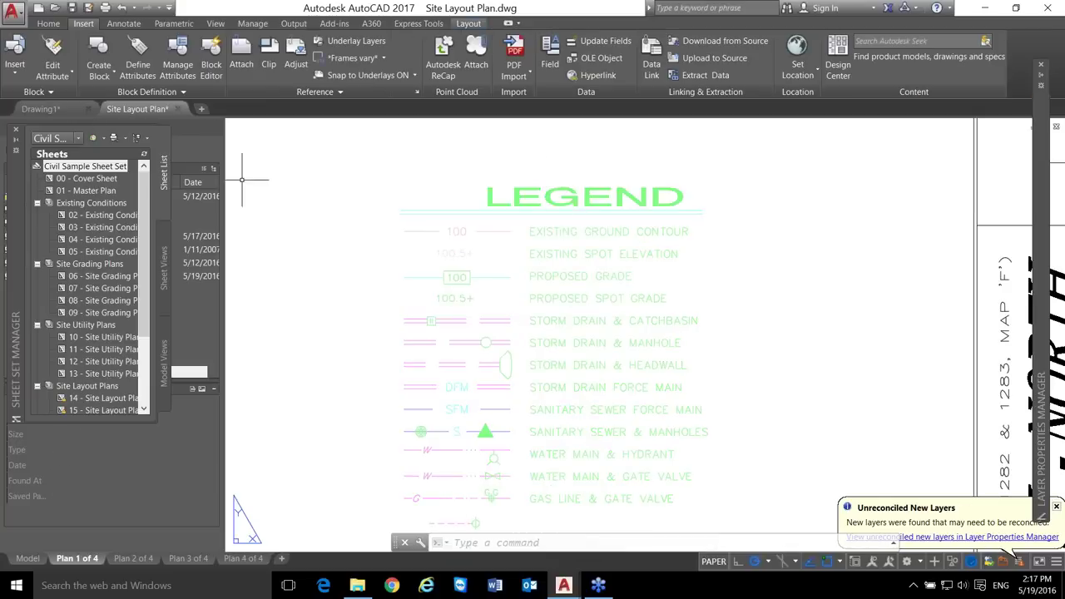
click(53, 109)
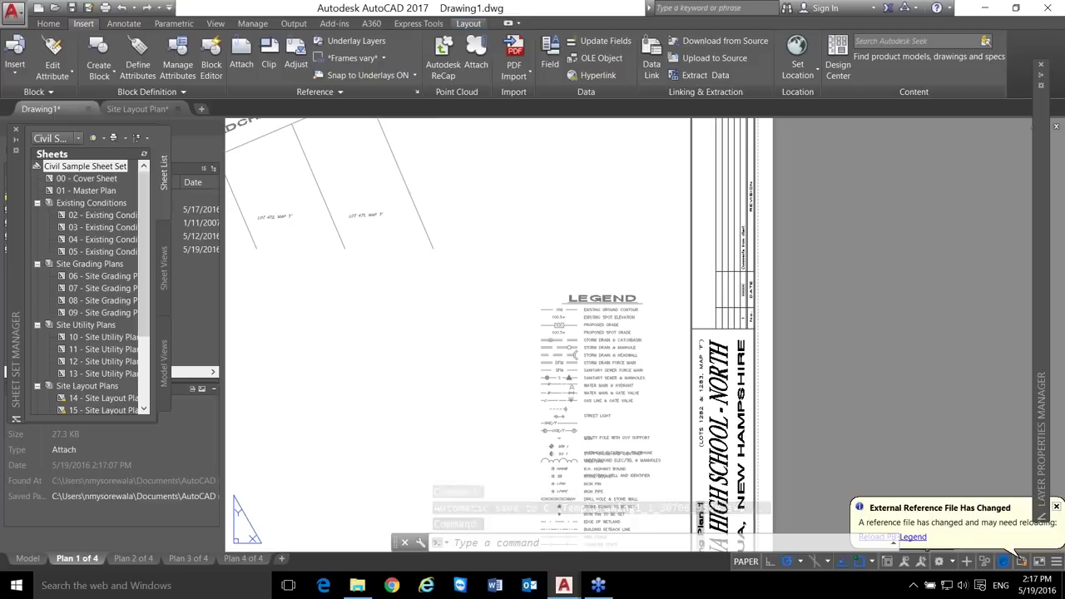
- Reload PB-Legend from the change balloon, close Sheet Set Manager, and return to Site Layout Plan
click(894, 536)
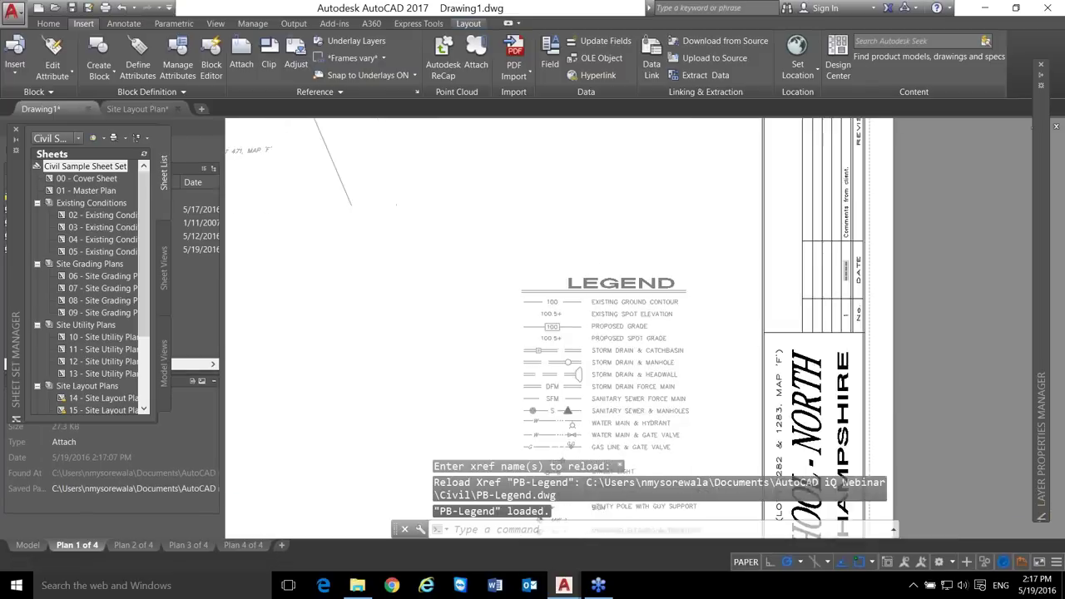
scroll(593, 309, up, 4)
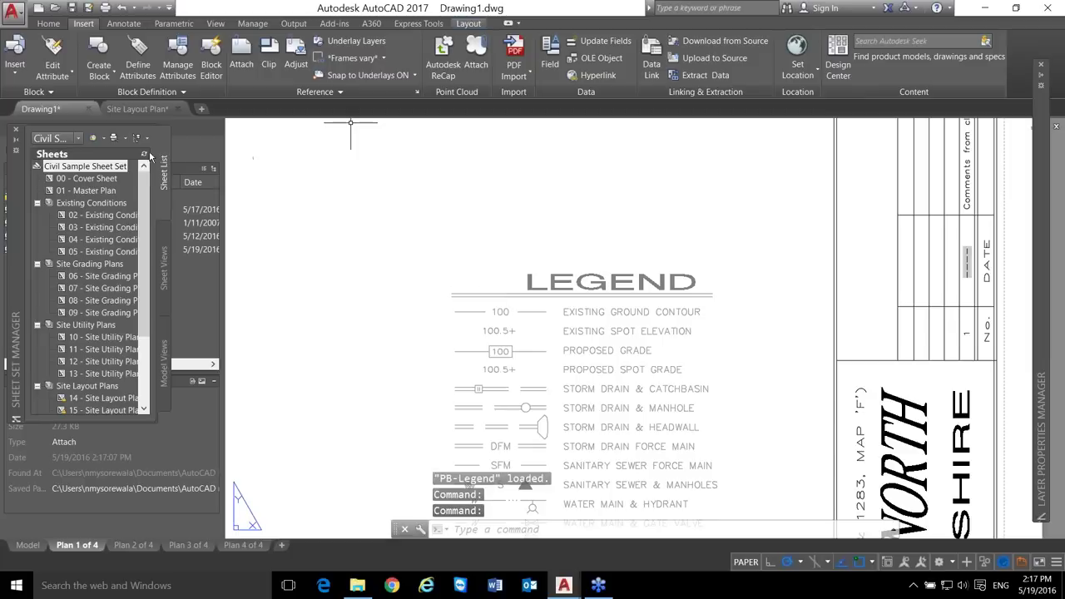
click(16, 130)
click(128, 111)
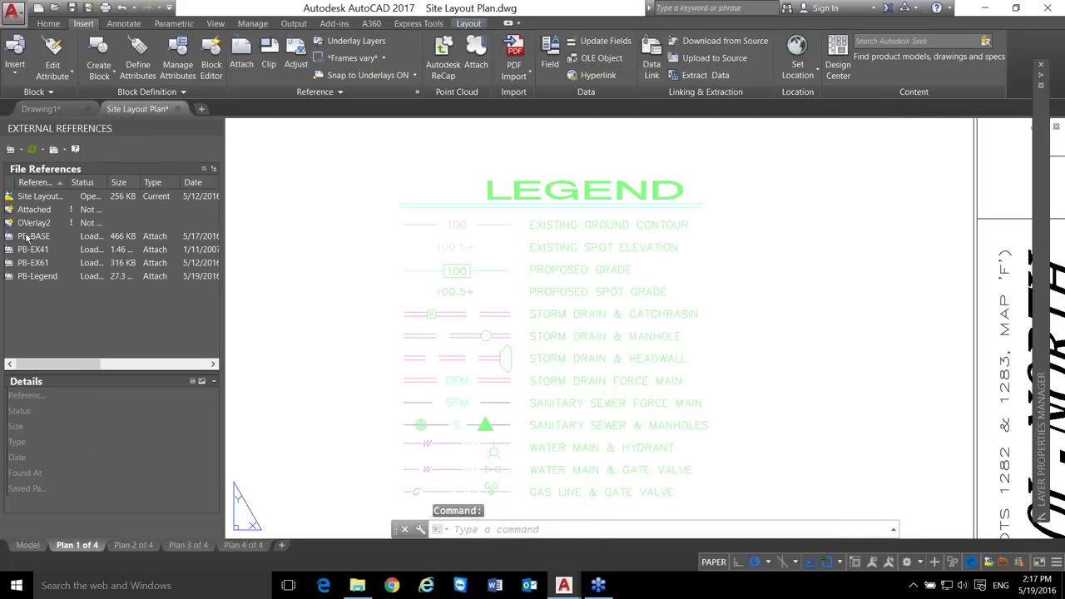
- Reload the PB-BASE reference, then bring up the options for PB-Legend
click(25, 239)
right_click(35, 238)
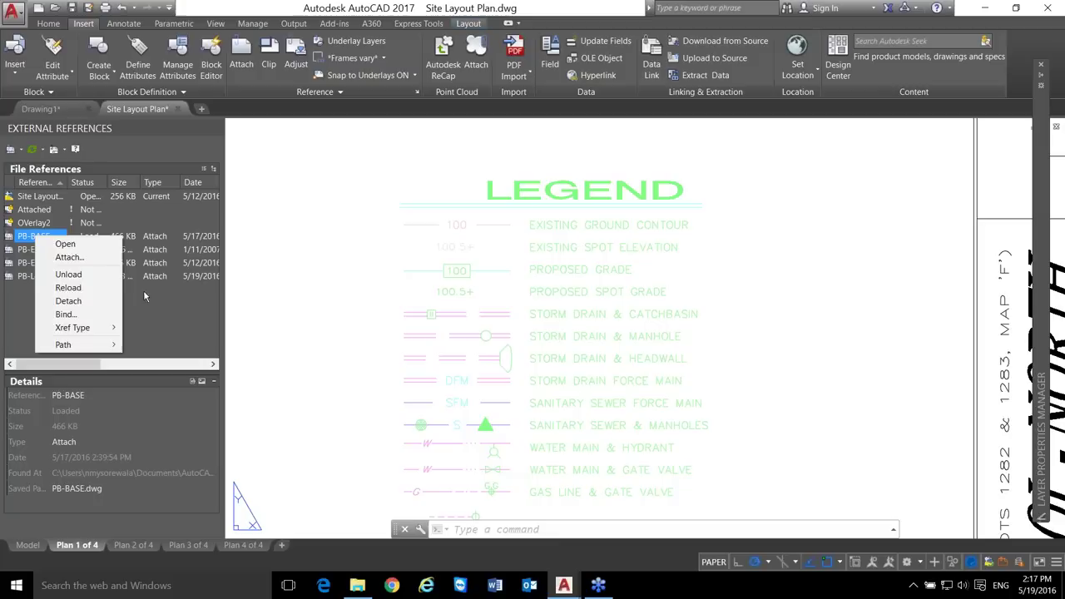
click(72, 291)
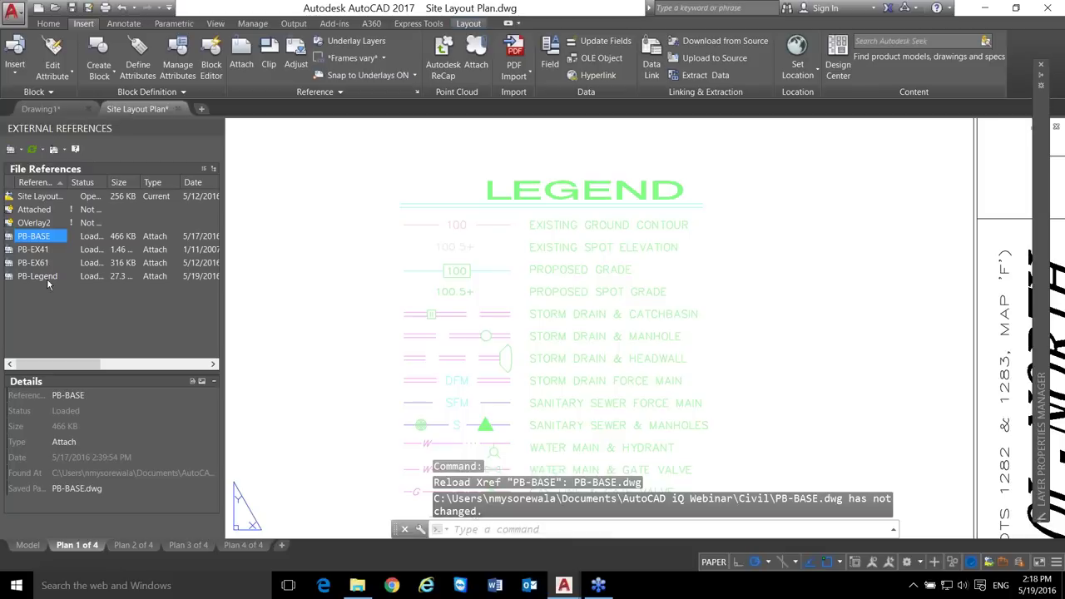
click(46, 277)
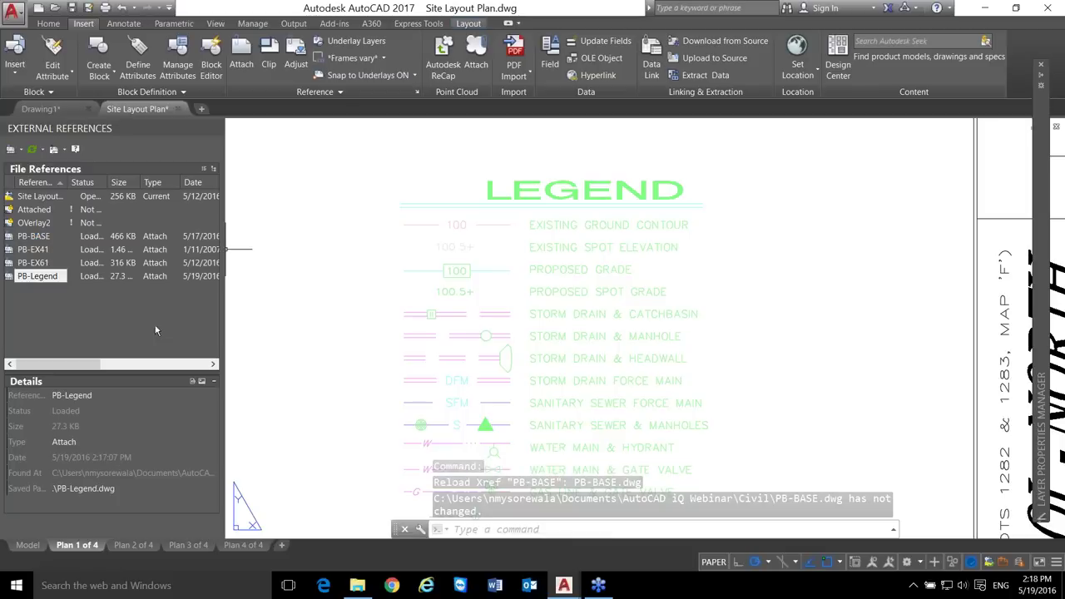
right_click(53, 279)
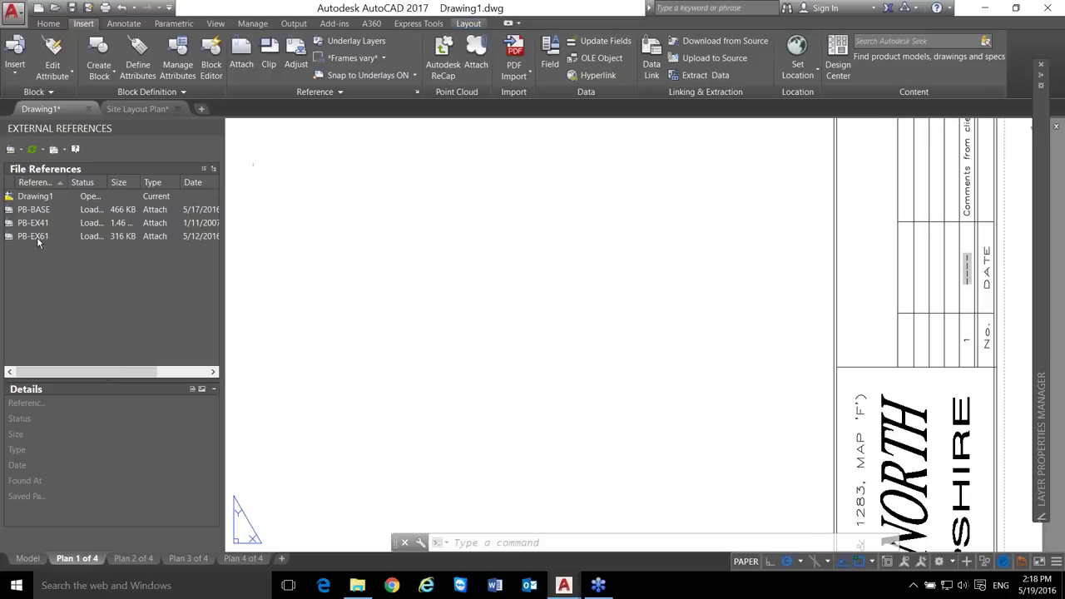
- Switch to Site Layout Plan and zoom in on the street intersection plan
click(133, 109)
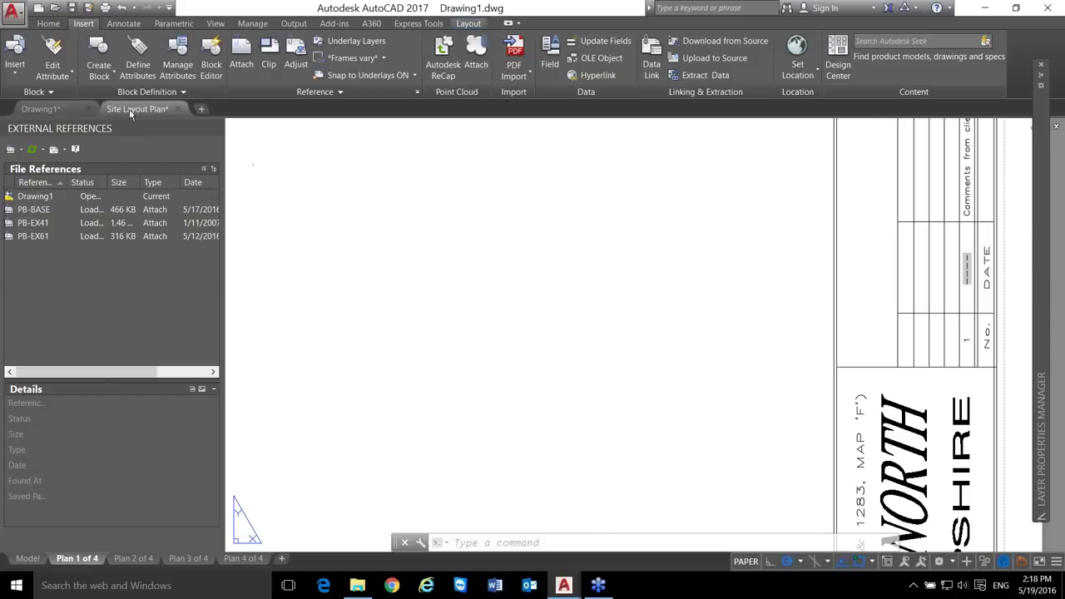
scroll(716, 352, down, 3)
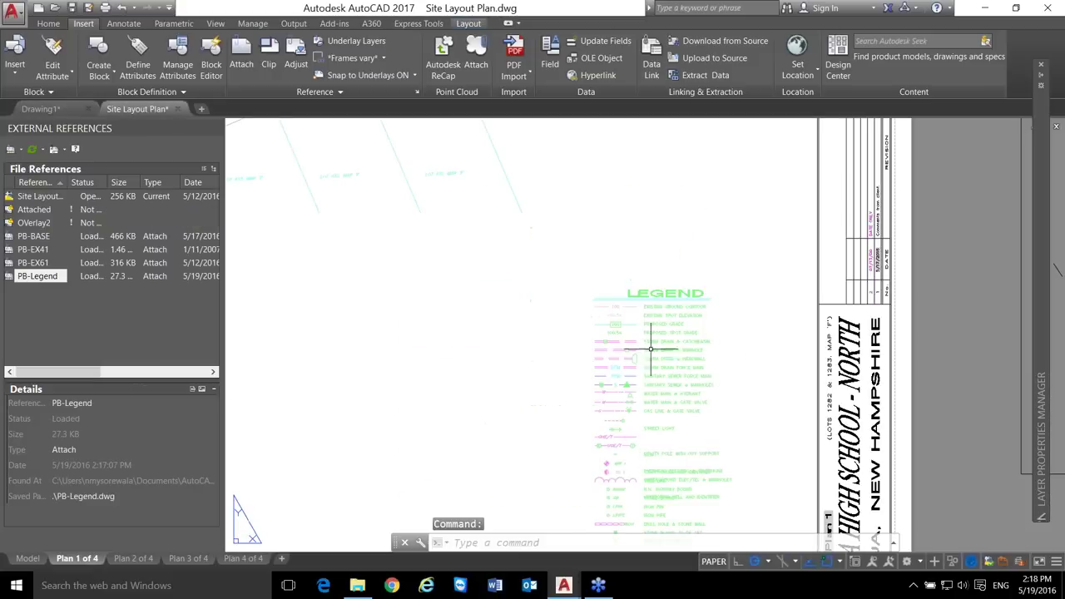
scroll(462, 333, down, 3)
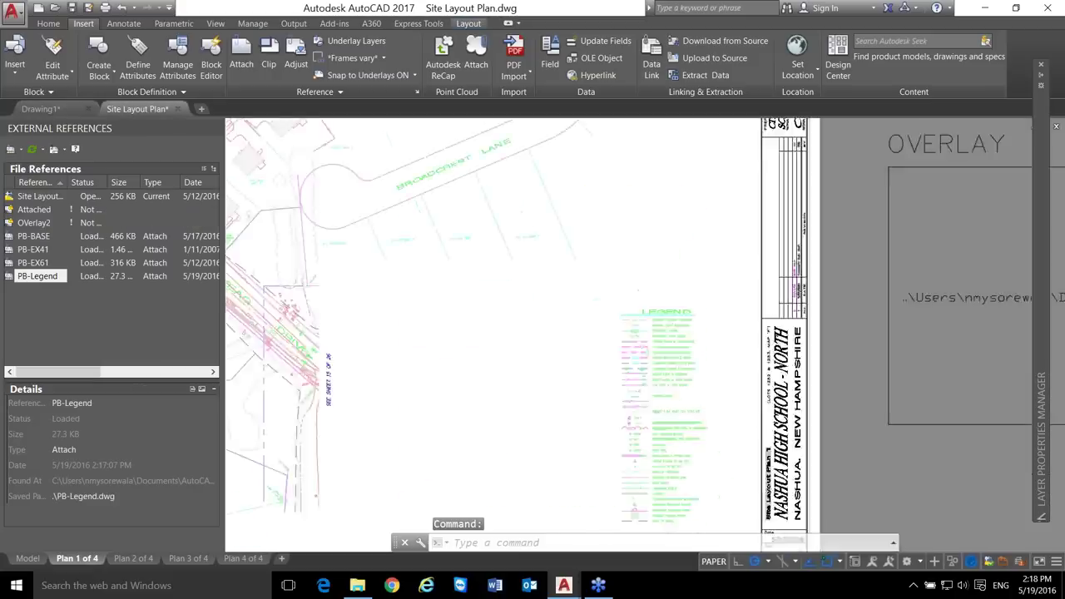
scroll(525, 350, up, 5)
scroll(649, 321, down, 1)
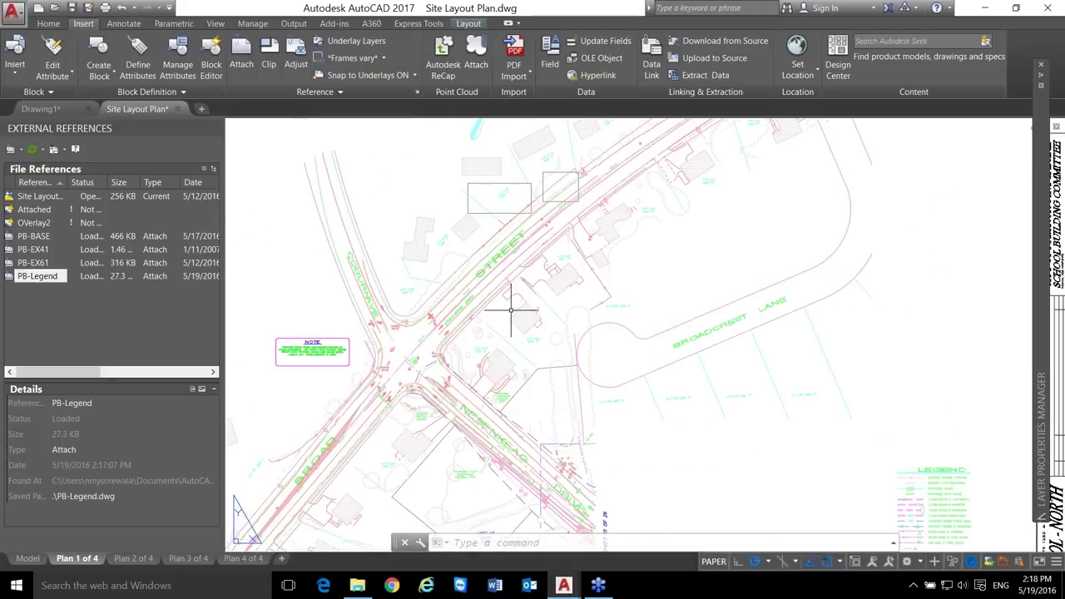
- Unload the PB-EX61 reference in External References
click(44, 251)
mouse_move(45, 253)
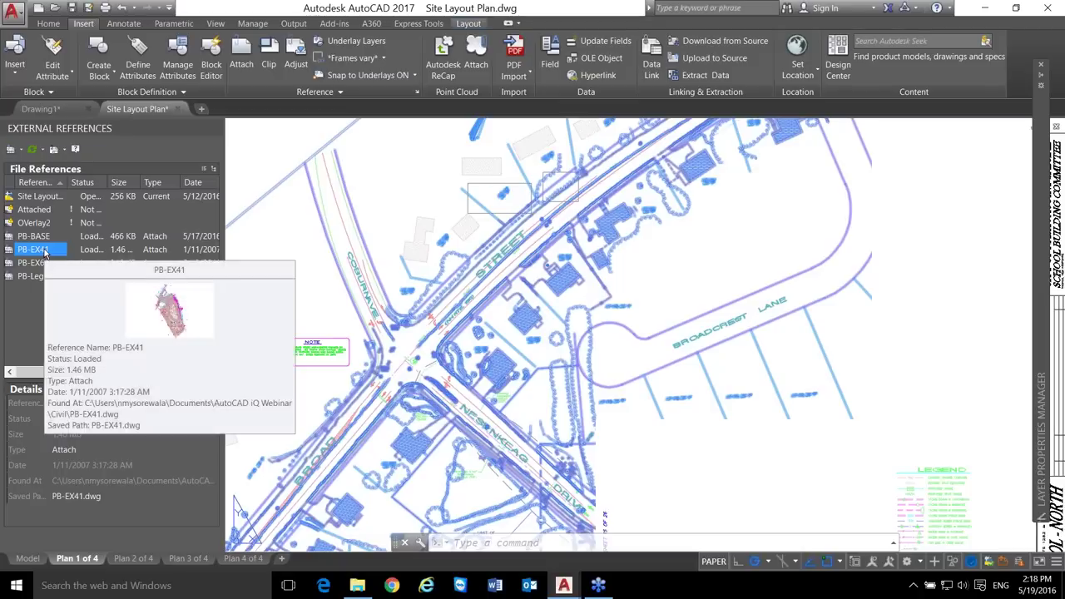
click(40, 262)
right_click(40, 264)
click(87, 301)
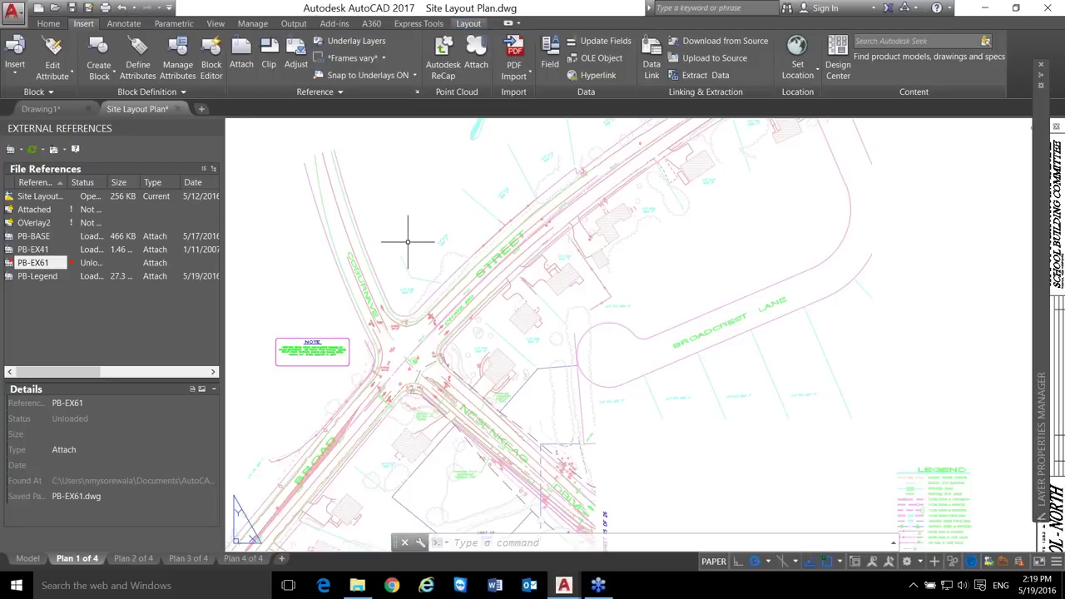
mouse_move(48, 265)
- Enter the viewport's model space and reload the PB-EX61 reference
double_click(499, 254)
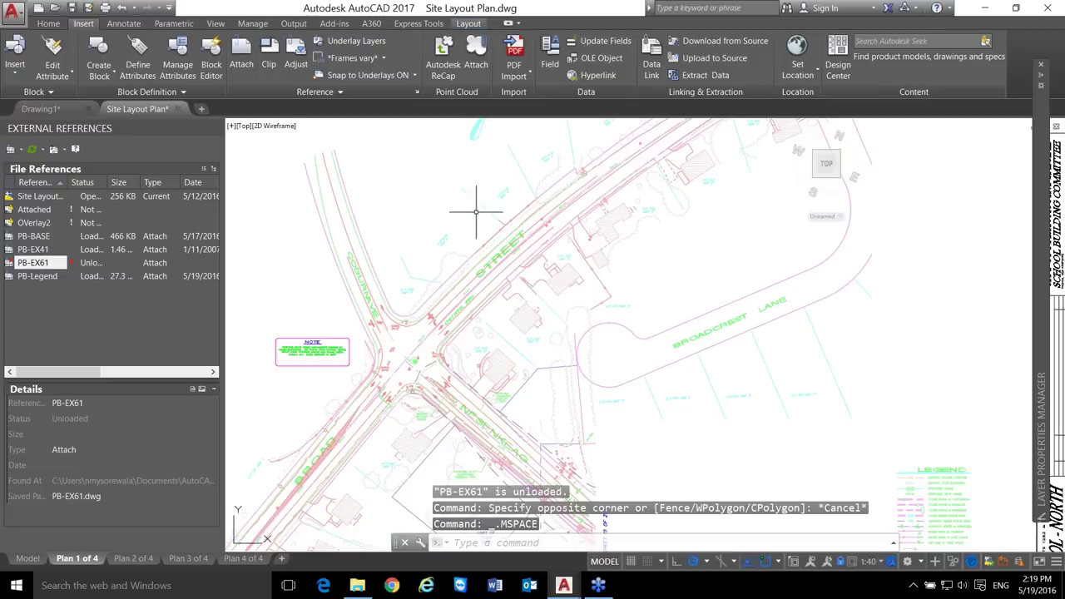
scroll(475, 212, down, 3)
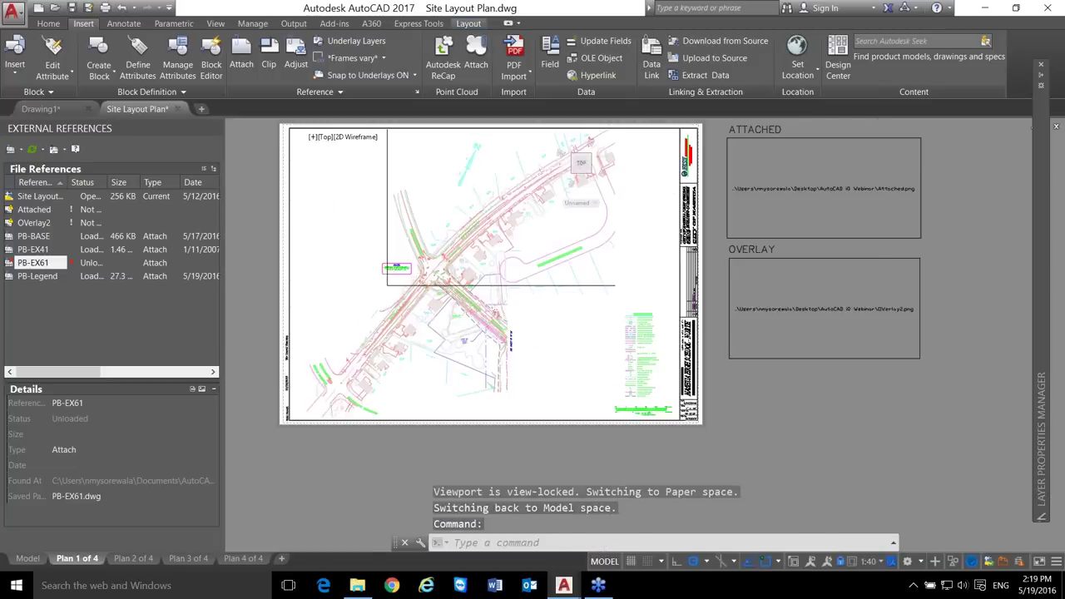
scroll(490, 229, up, 3)
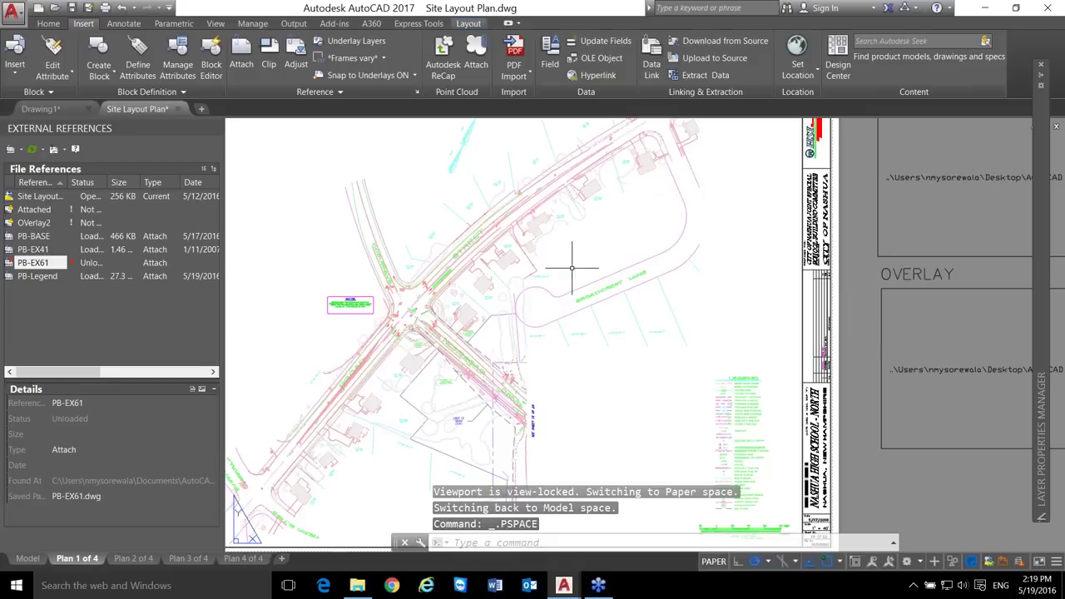
right_click(52, 263)
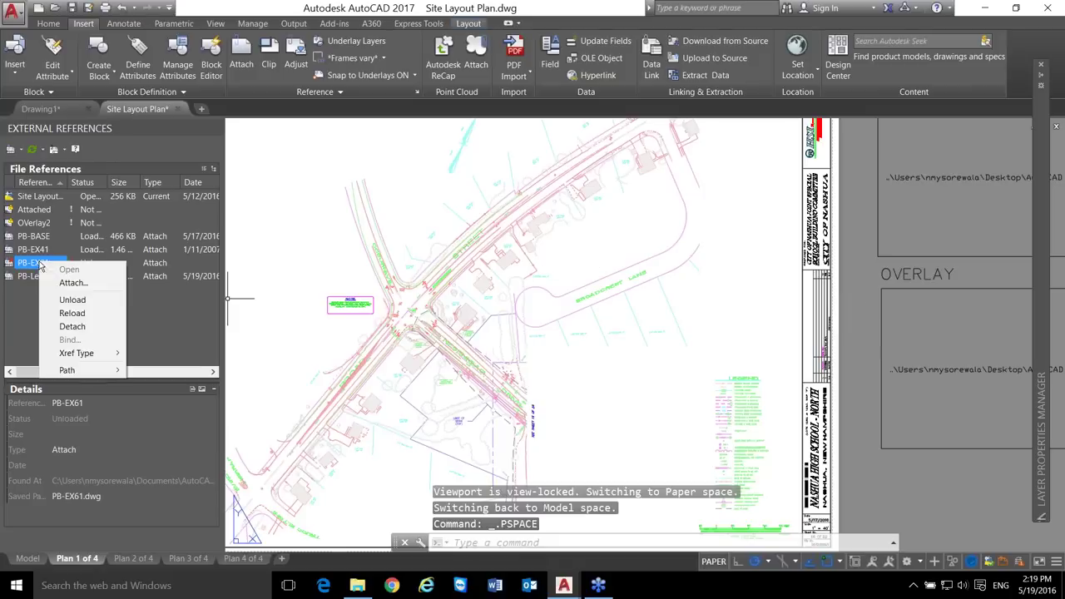
click(83, 313)
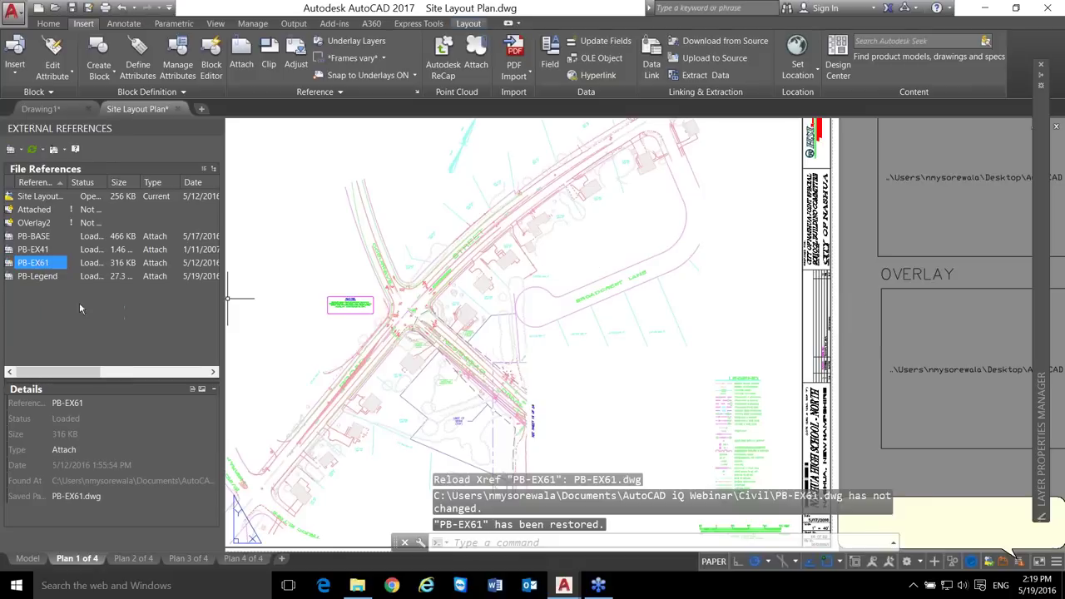
click(463, 193)
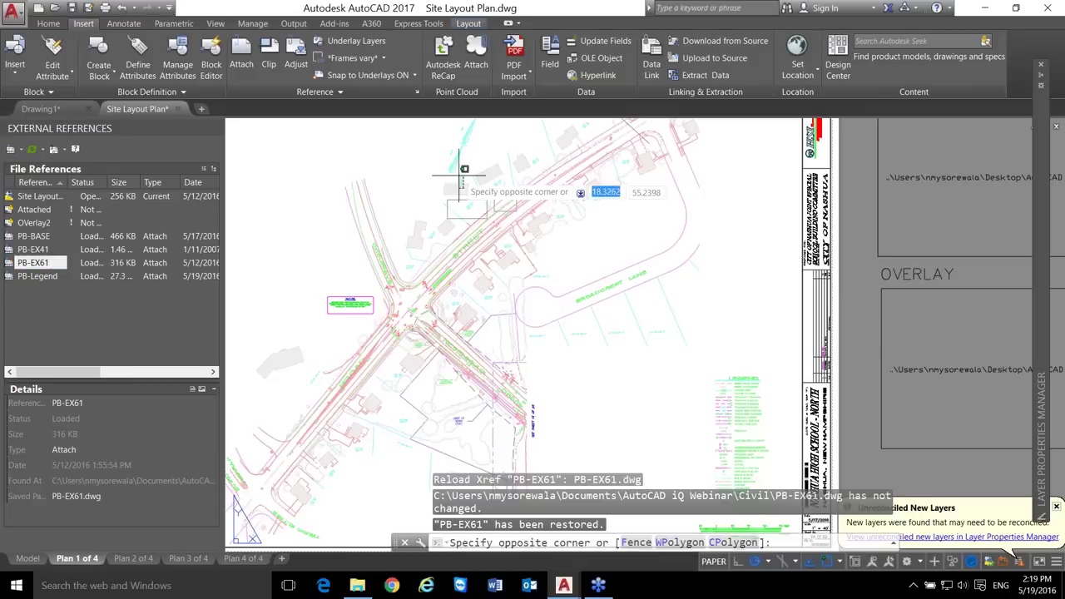
key(Escape)
key(Escape)
double_click(440, 186)
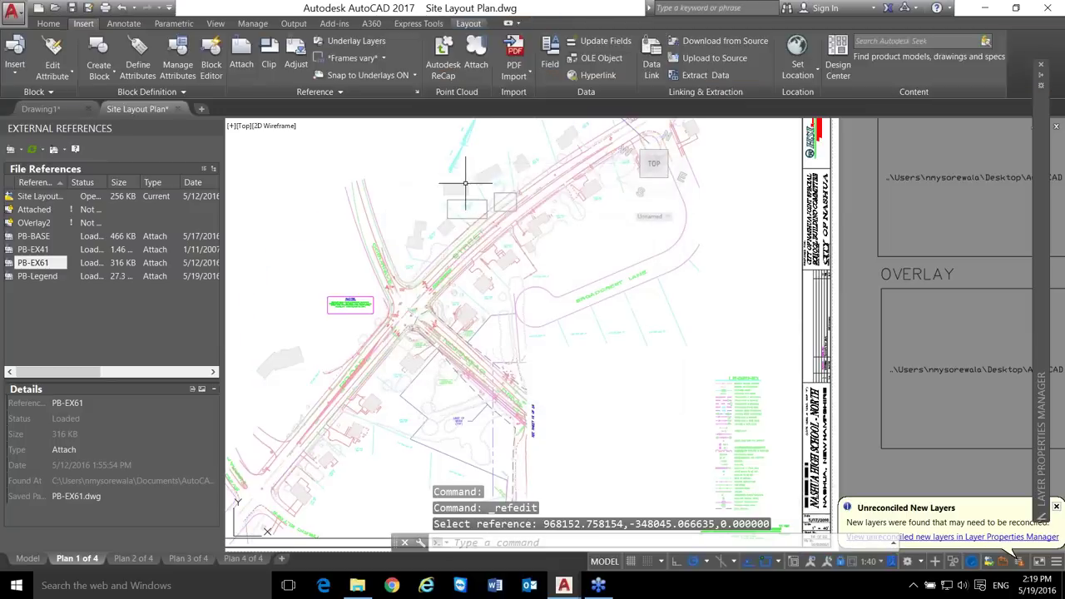
- Look over PB-Legend's Path options and close them without changing anything
click(471, 183)
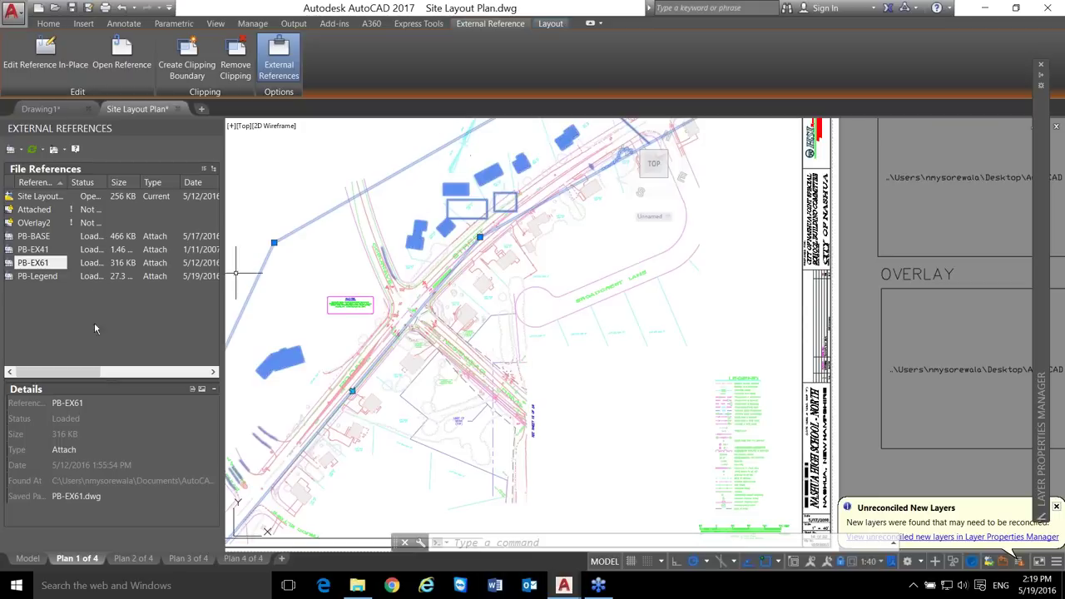
click(97, 295)
click(60, 279)
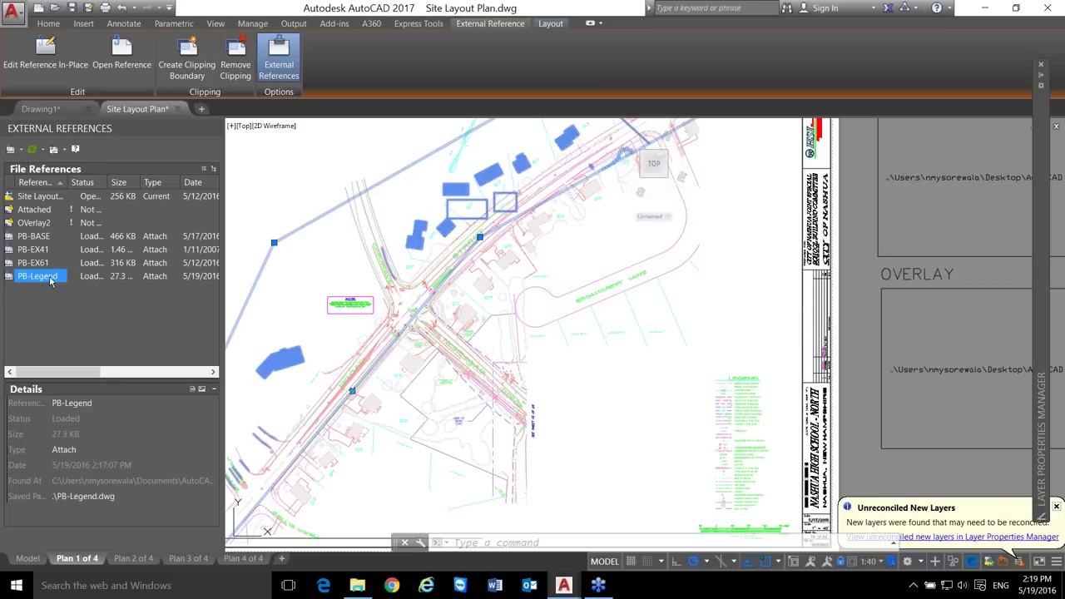
right_click(55, 282)
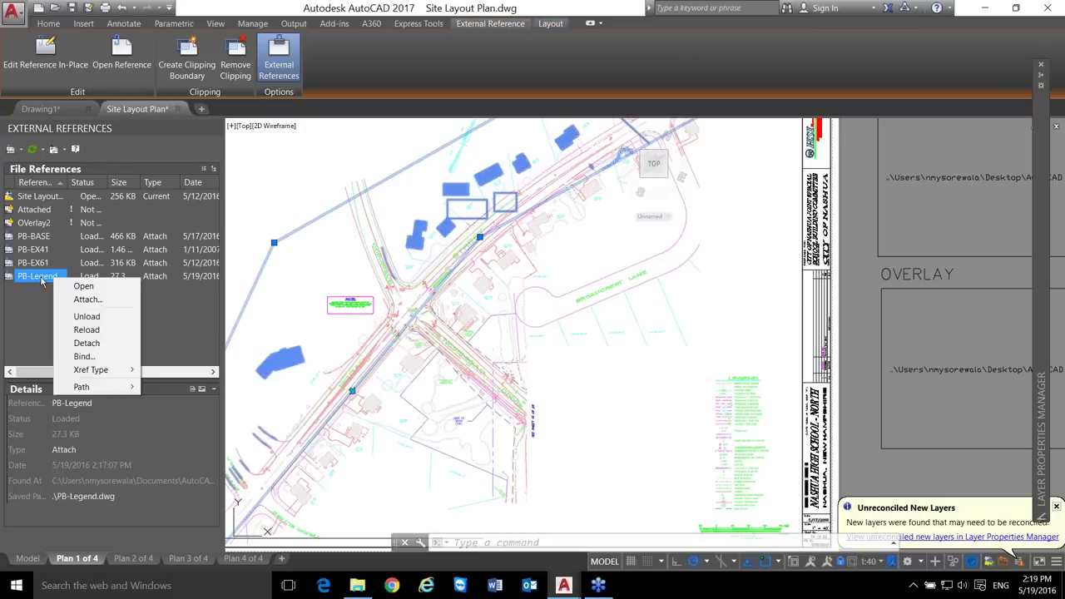
click(37, 311)
click(28, 276)
right_click(35, 276)
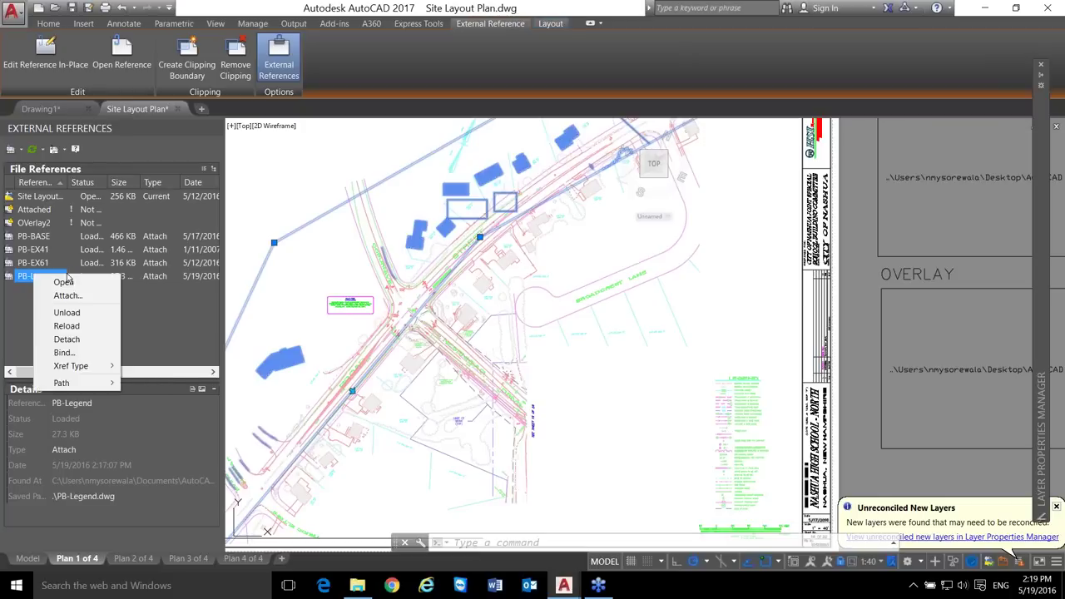
mouse_move(64, 387)
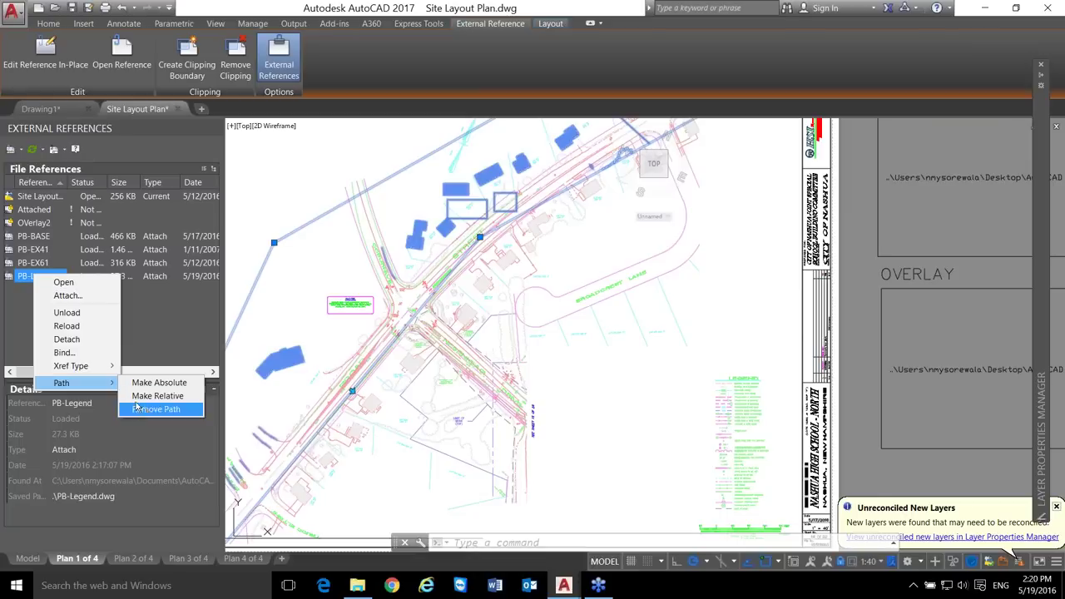
click(157, 324)
click(151, 306)
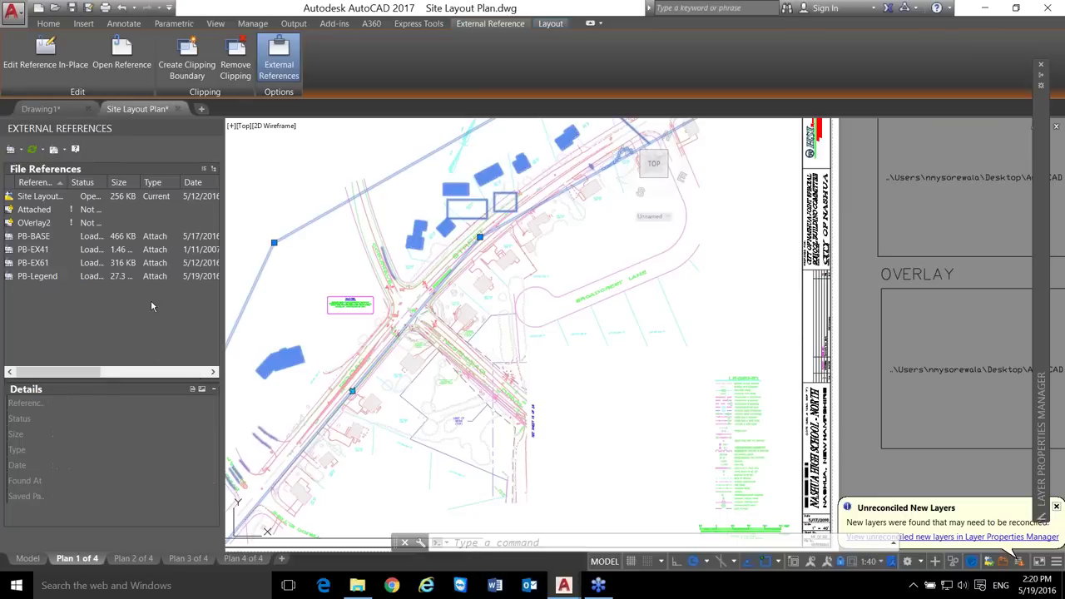
click(44, 279)
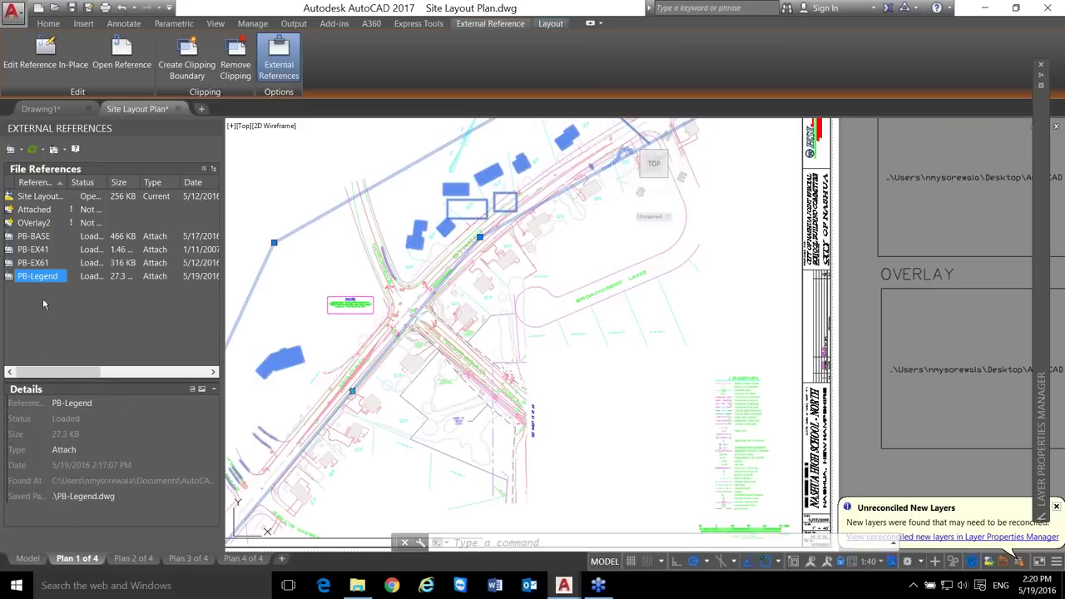
- Review details for PB-EX61, PB-EX41, OVerlay2 and Attached, then switch to Drawing1
click(43, 262)
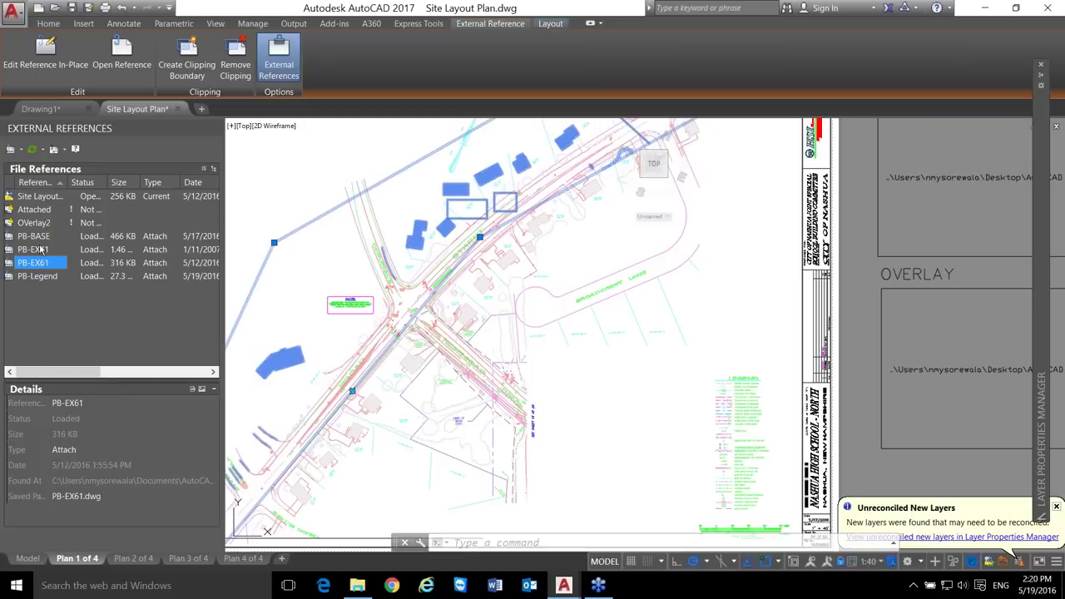
click(33, 249)
click(40, 223)
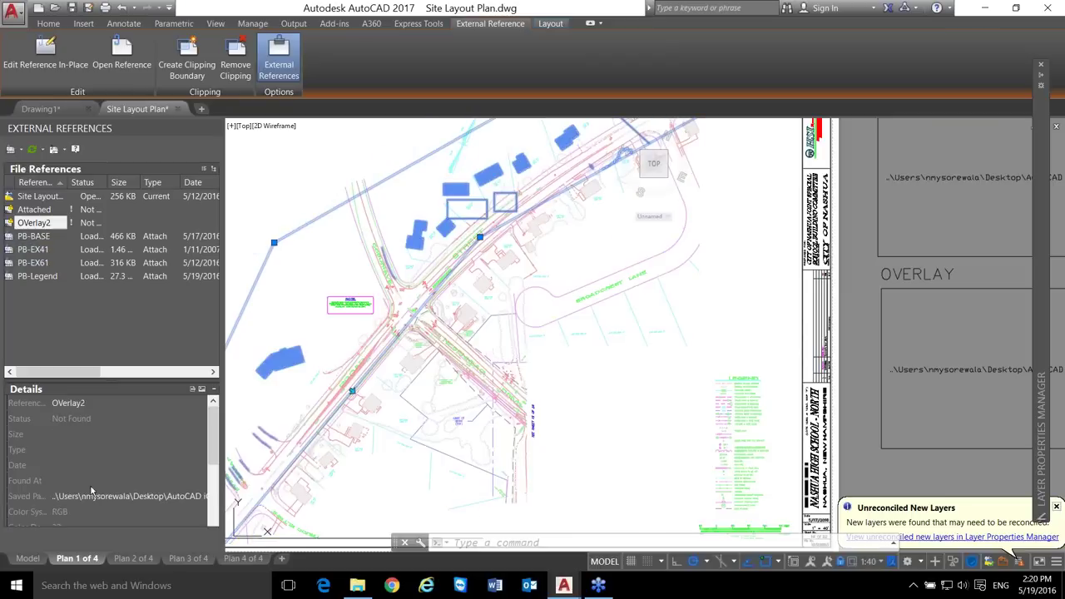
scroll(214, 461, down, 2)
scroll(214, 461, up, 2)
click(43, 208)
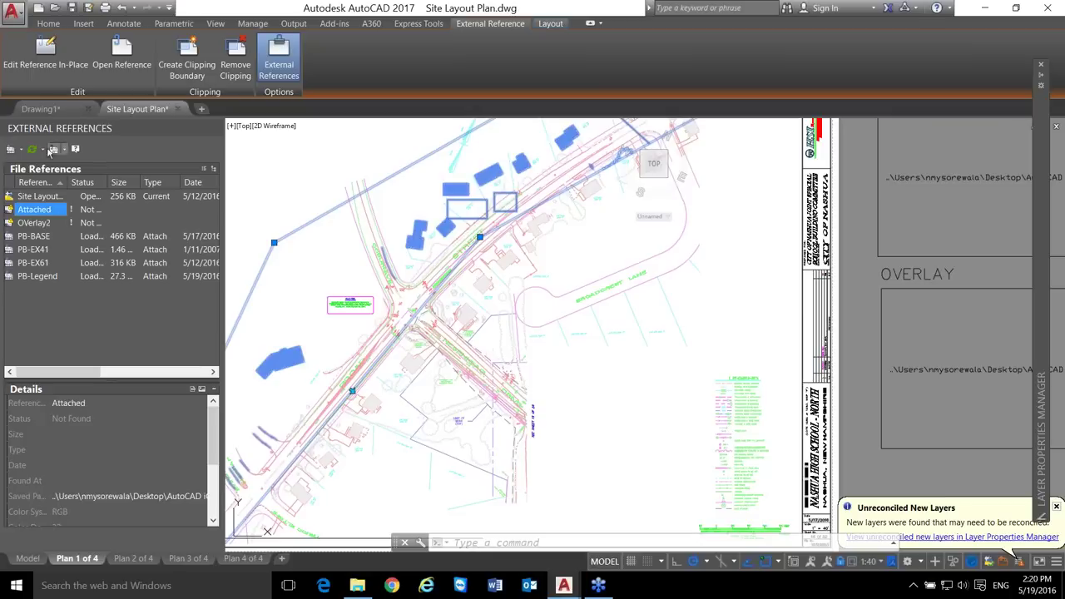
click(40, 109)
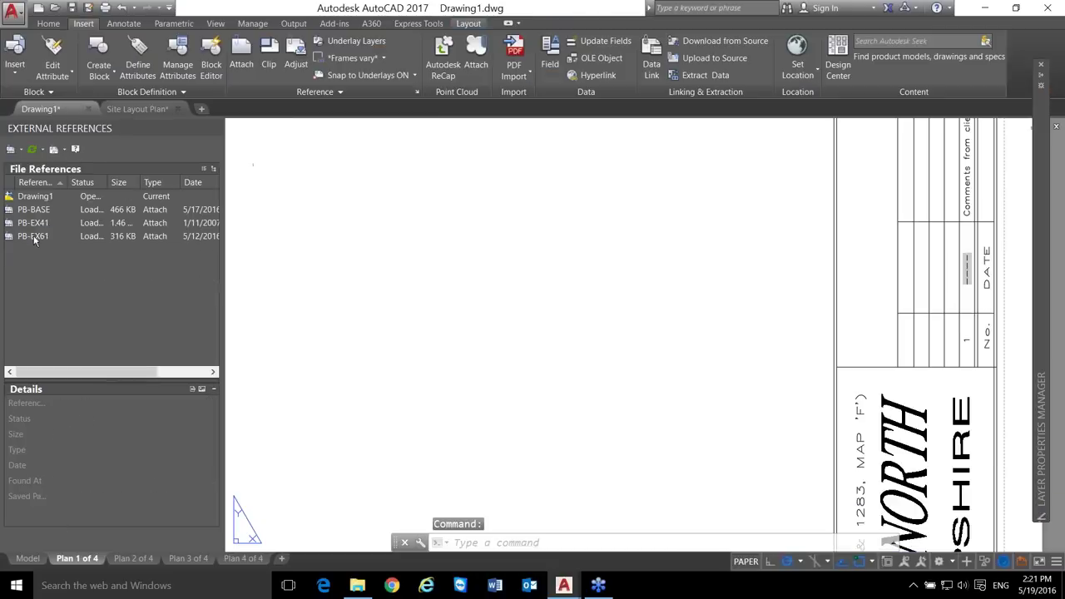
- Attach PB-Legend.dwg as an xref and place the legend on Drawing1's layout
click(33, 235)
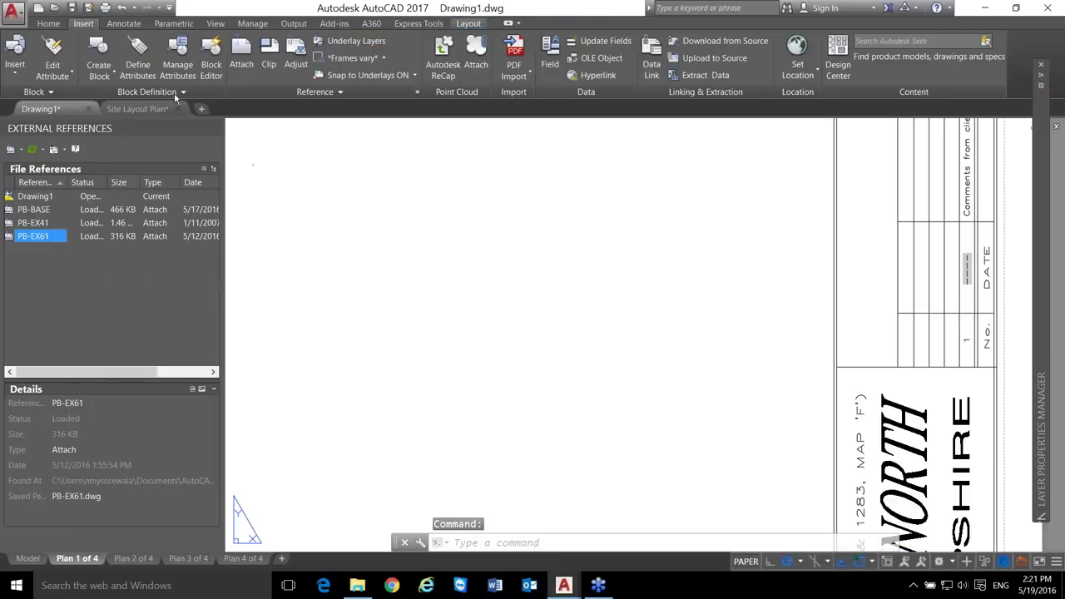
click(241, 58)
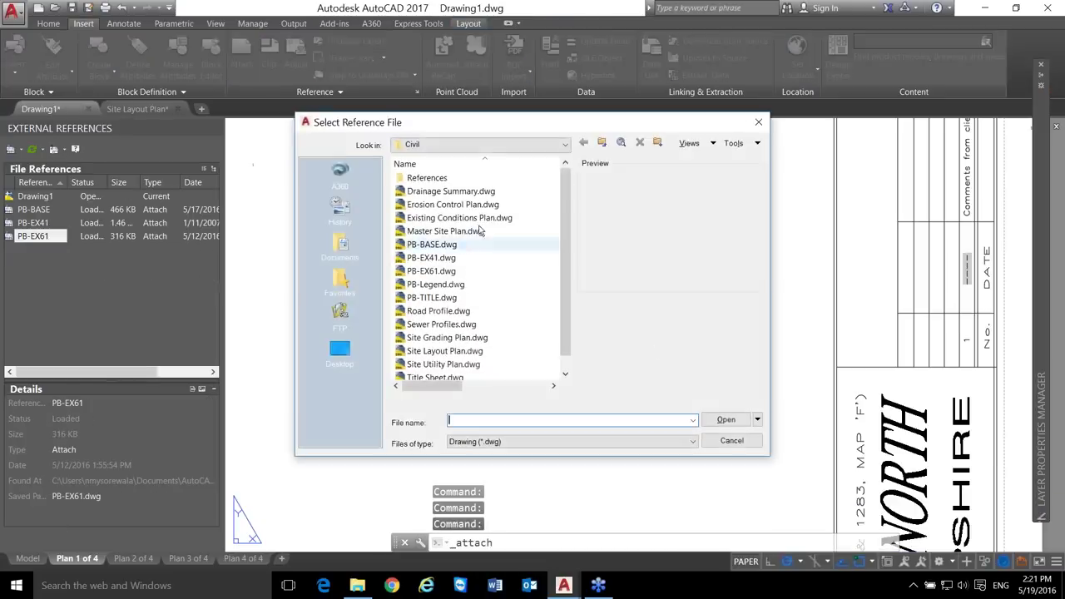
double_click(460, 285)
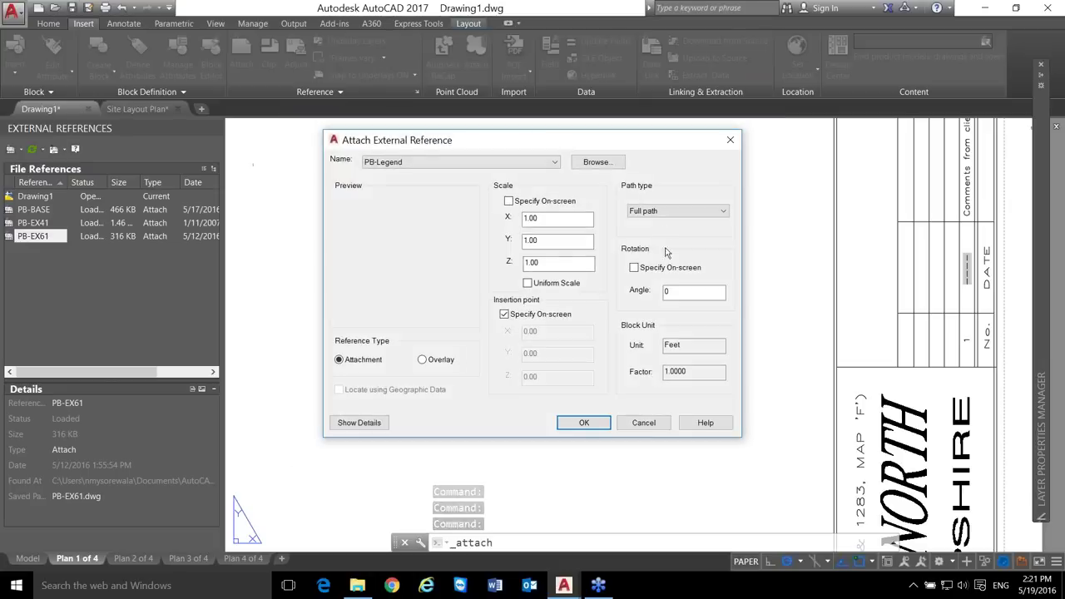
click(583, 422)
click(458, 221)
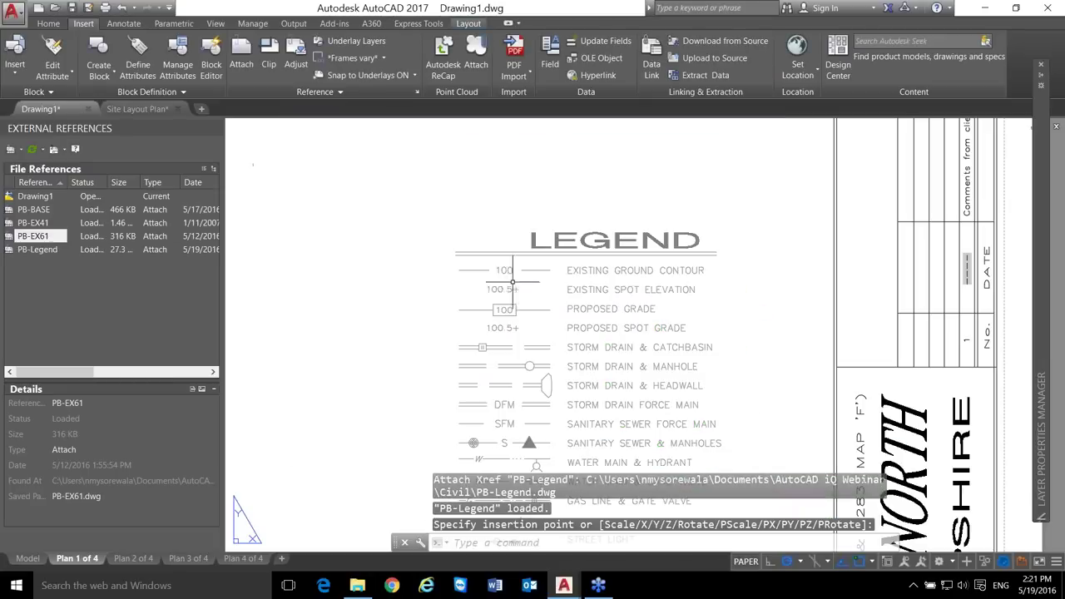
click(47, 251)
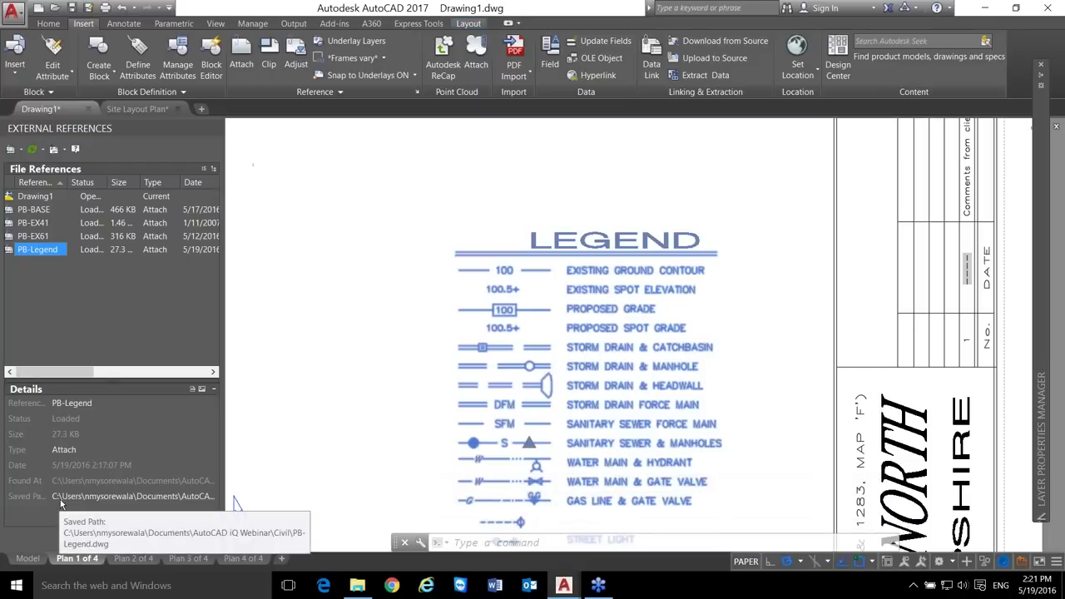
click(61, 498)
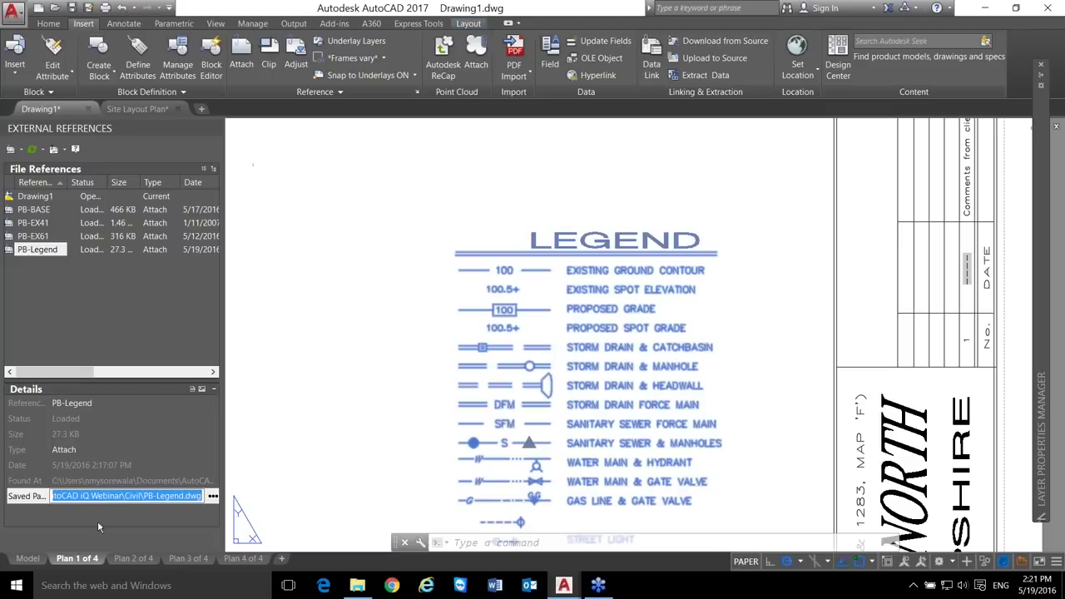
click(96, 519)
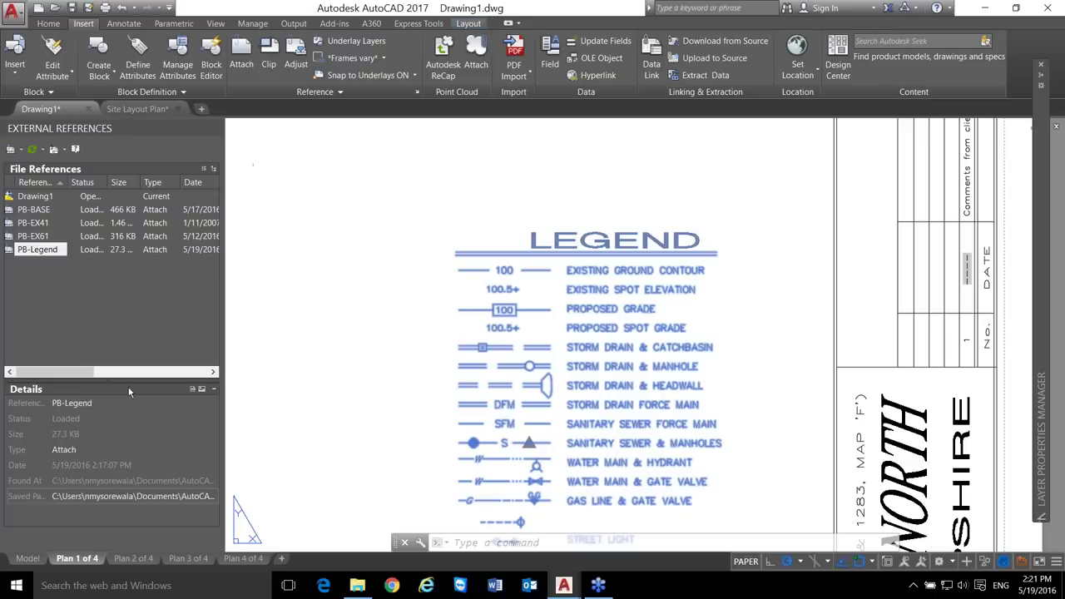
click(104, 491)
click(103, 524)
click(71, 10)
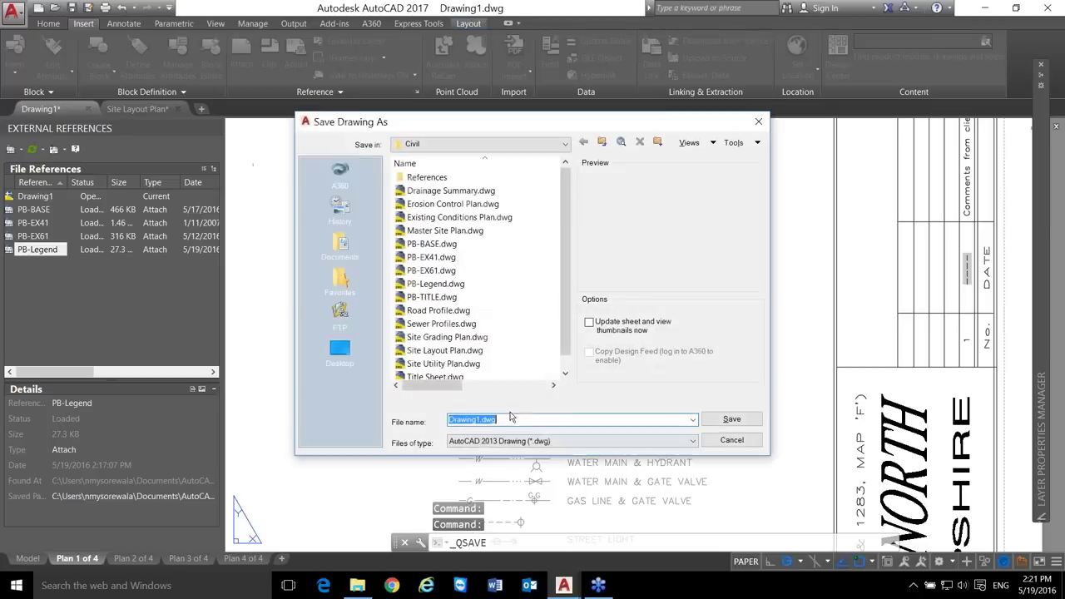
- Save the drawing as Grading.dwg, then check PB-Legend's saved path
text(Giading)
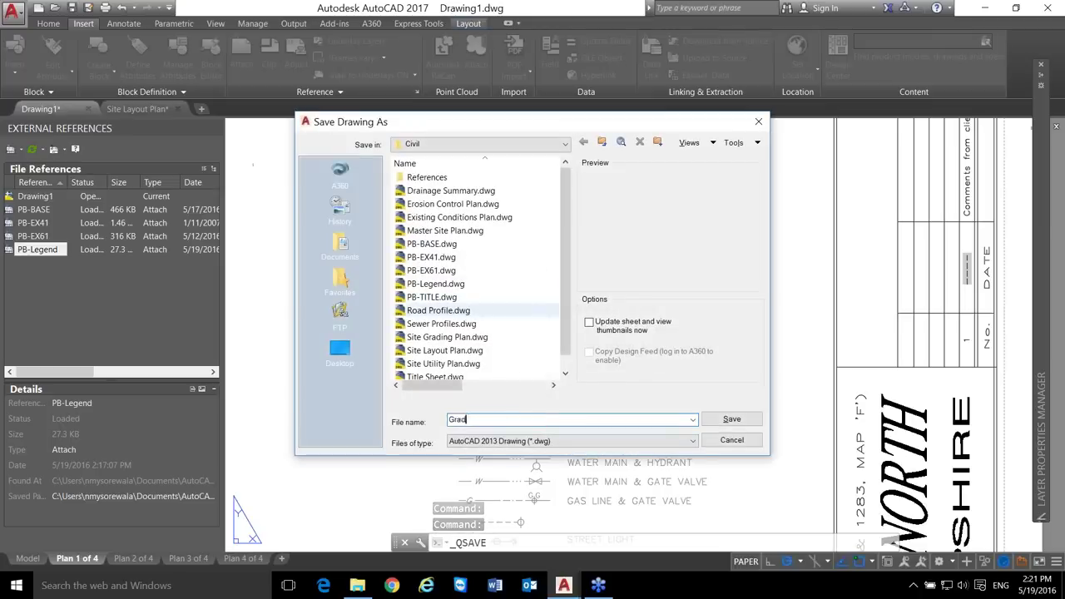
key(Return)
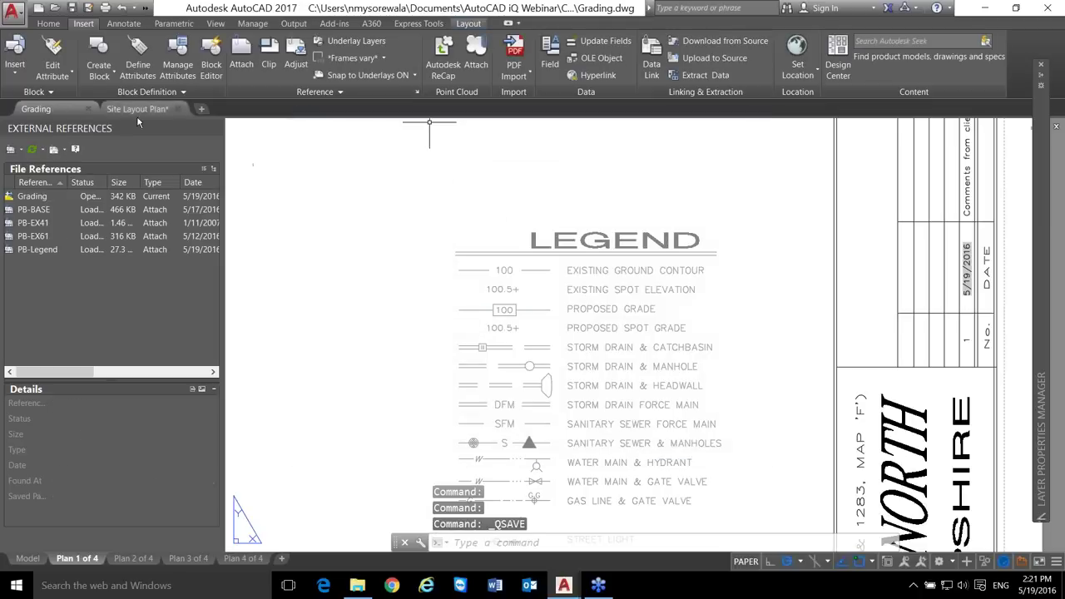
click(49, 249)
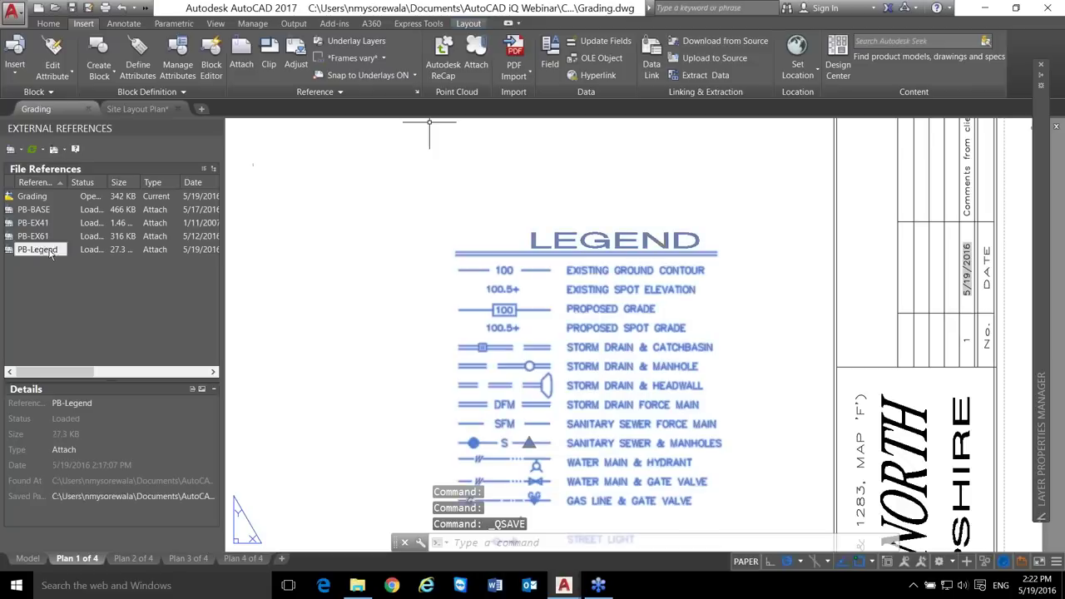
click(106, 497)
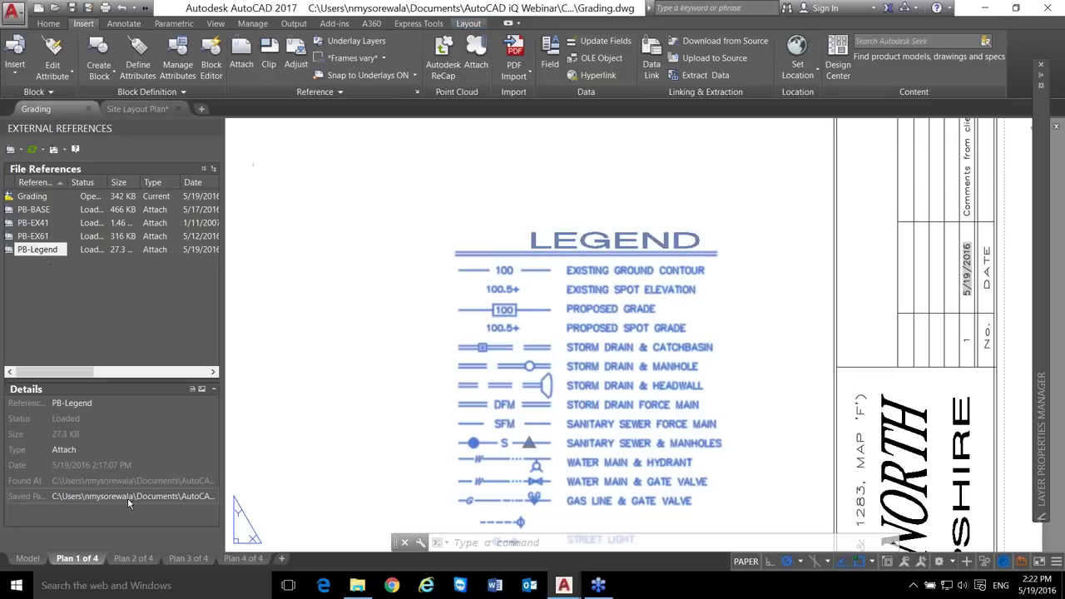
- Make PB-Legend's saved path relative using Path > Make Relative
right_click(53, 251)
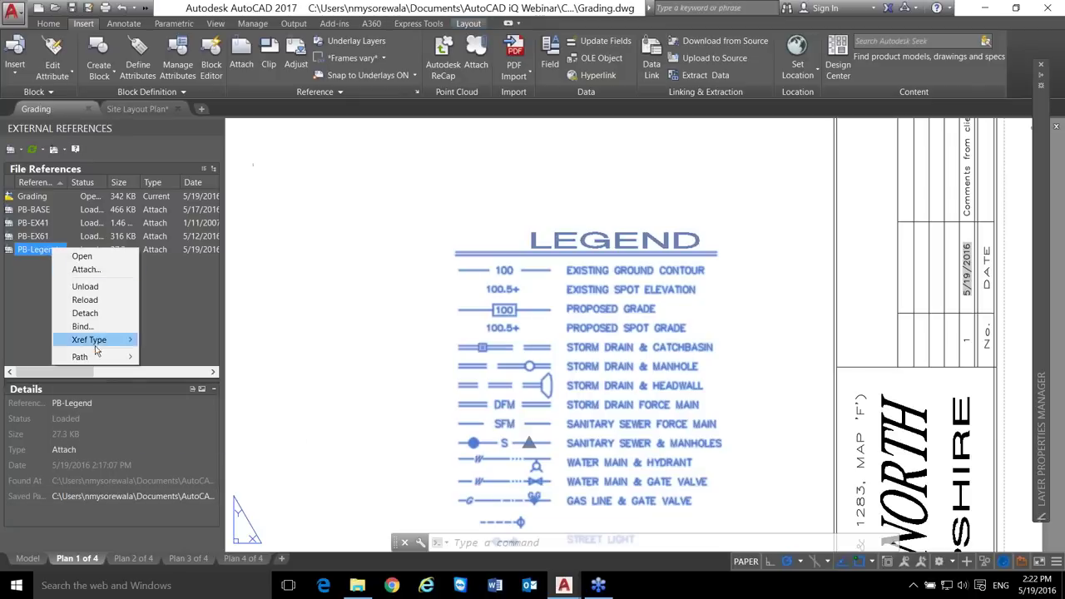
mouse_move(96, 357)
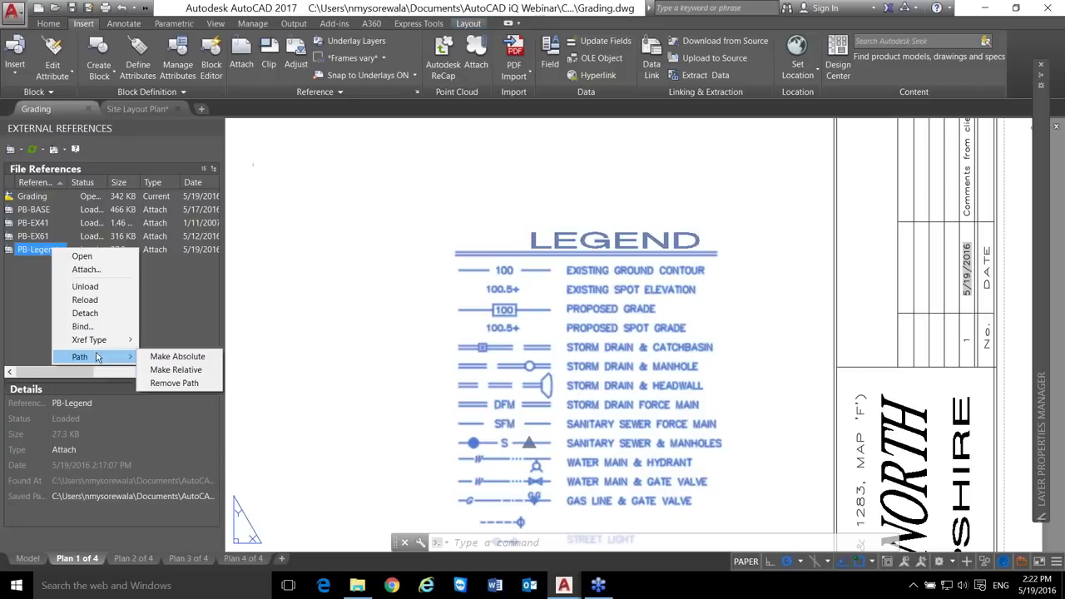
click(166, 370)
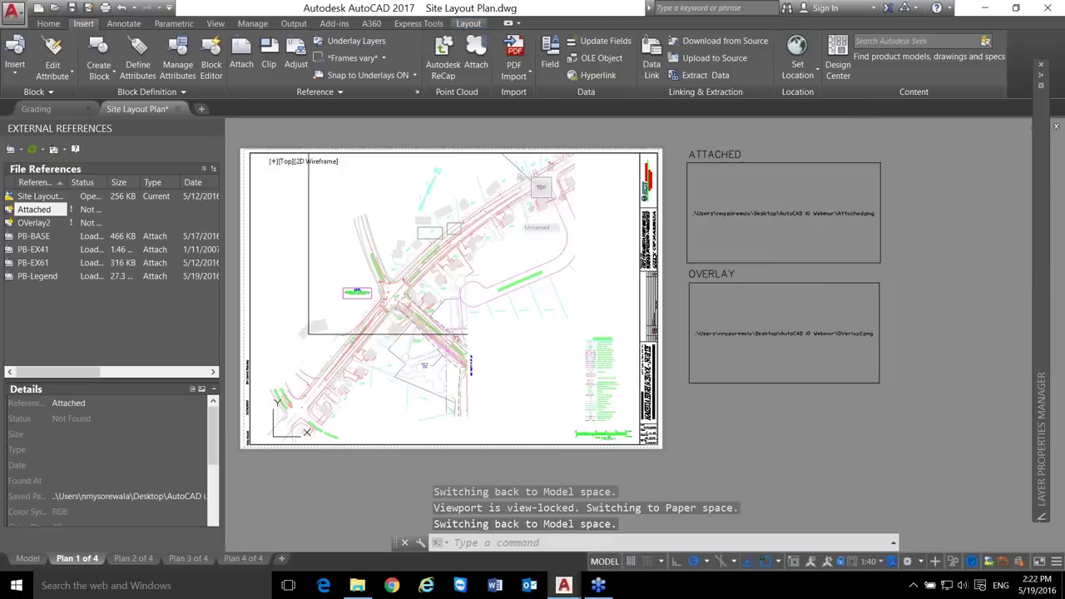
double_click(758, 247)
scroll(757, 247, up, 3)
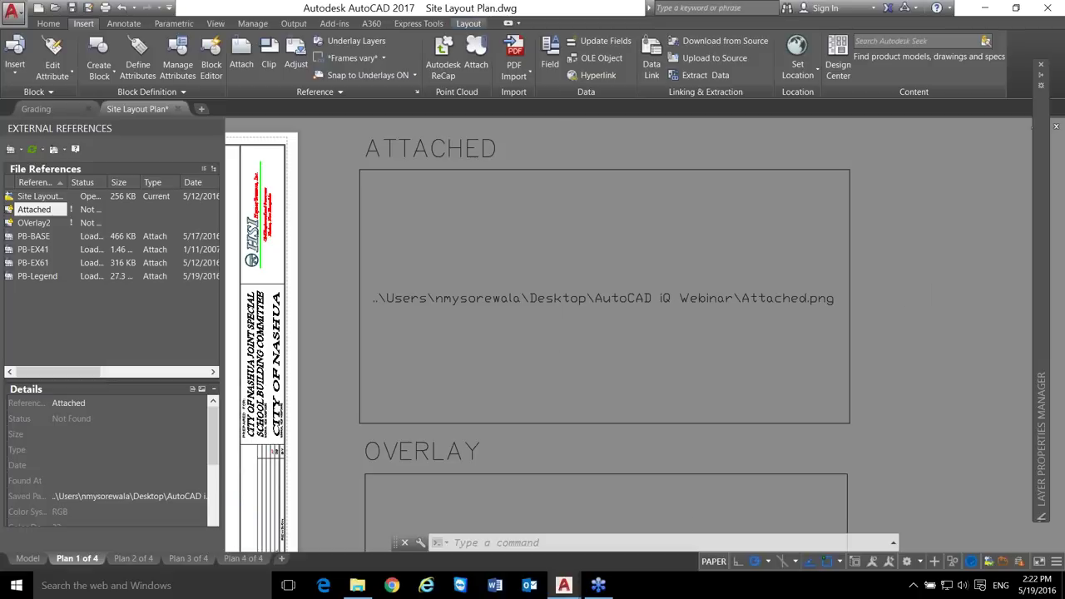
- Zoom to the ATTACHED/OVERLAY frames and inspect the ATTACHED image
scroll(932, 312, down, 2)
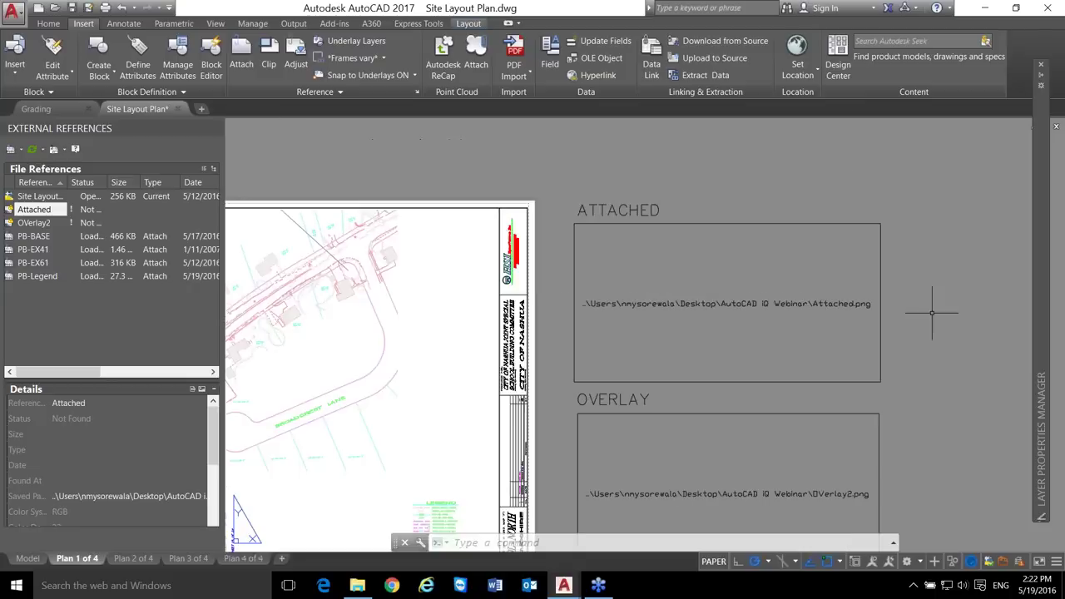
scroll(655, 306, down, 5)
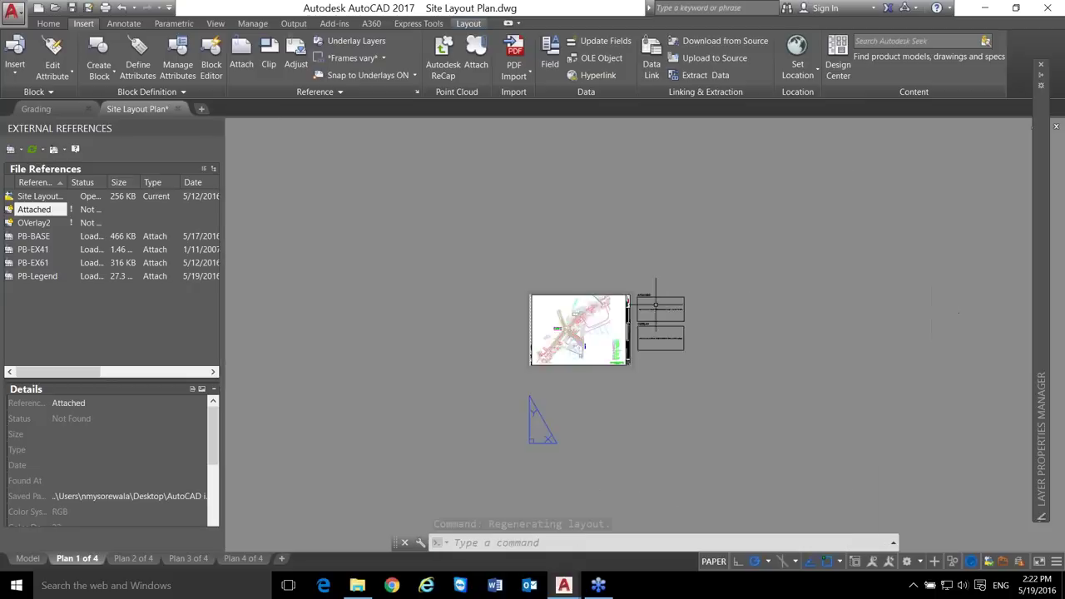
scroll(655, 306, up, 4)
click(625, 308)
key(Escape)
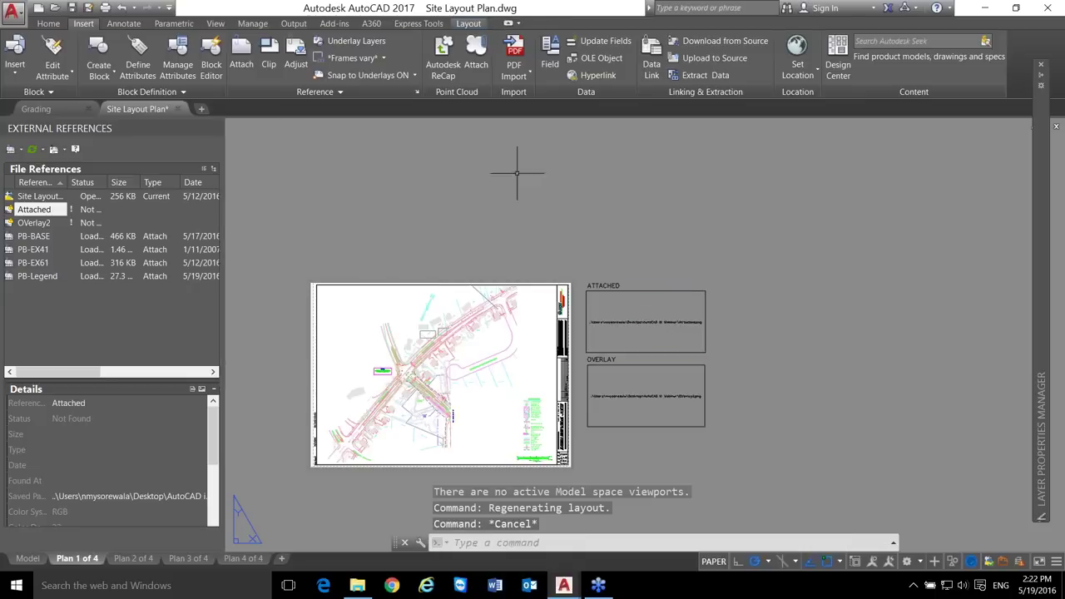
click(54, 329)
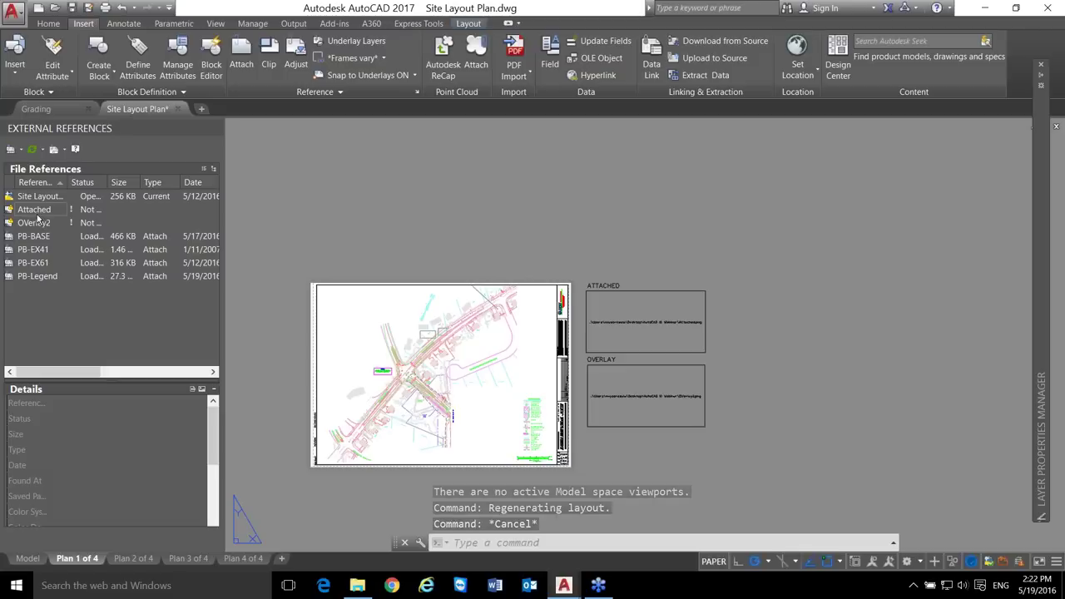
- Select the Attached image reference and start editing its Saved Path in Details
mouse_move(35, 220)
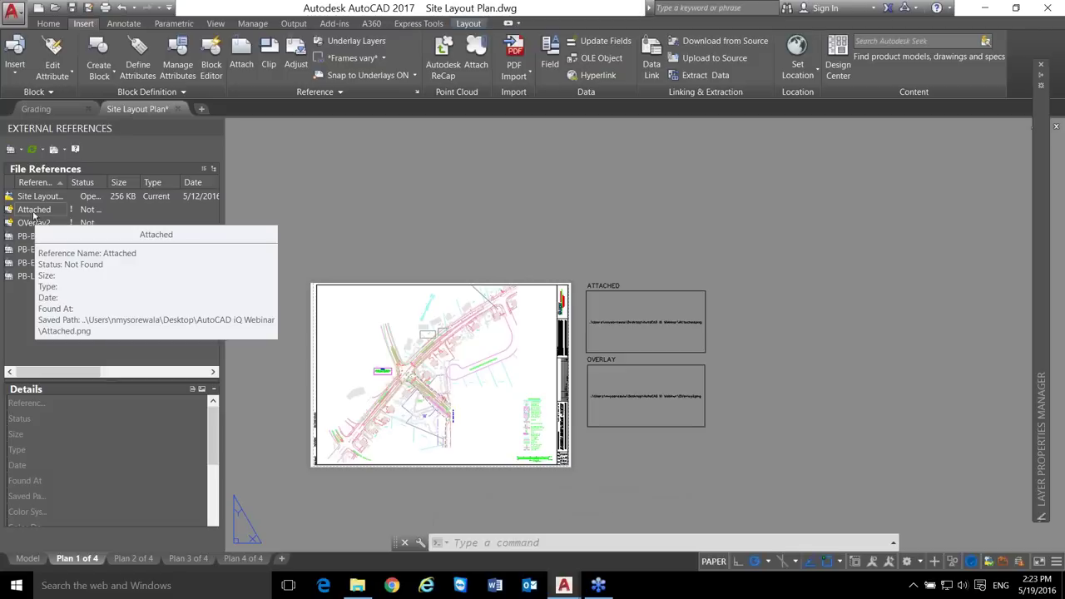
click(31, 211)
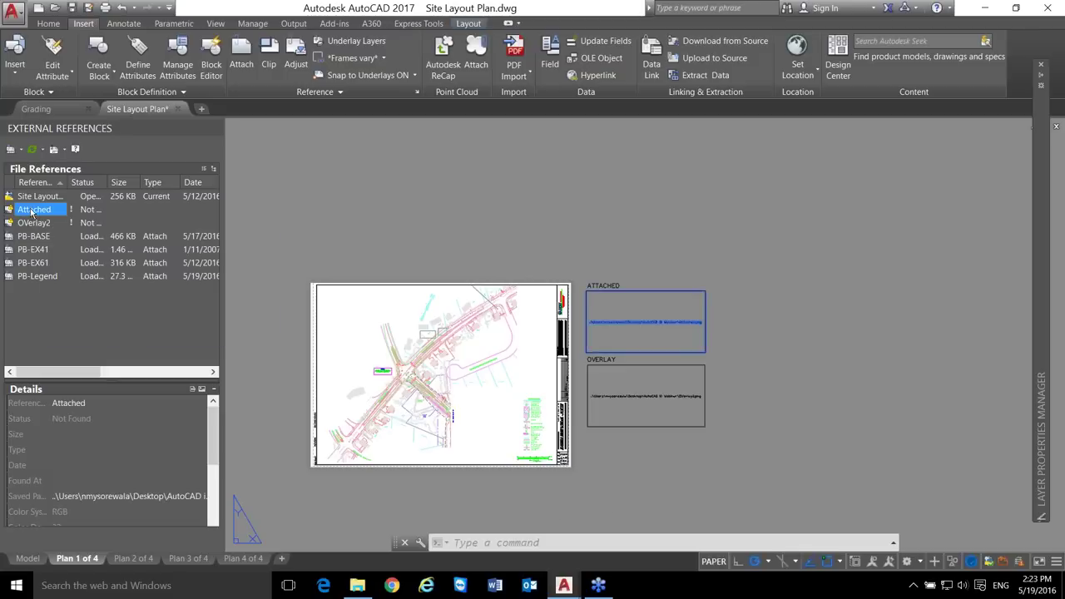
mouse_move(49, 213)
mouse_move(213, 426)
mouse_down()
mouse_move(219, 501)
mouse_move(205, 421)
mouse_up()
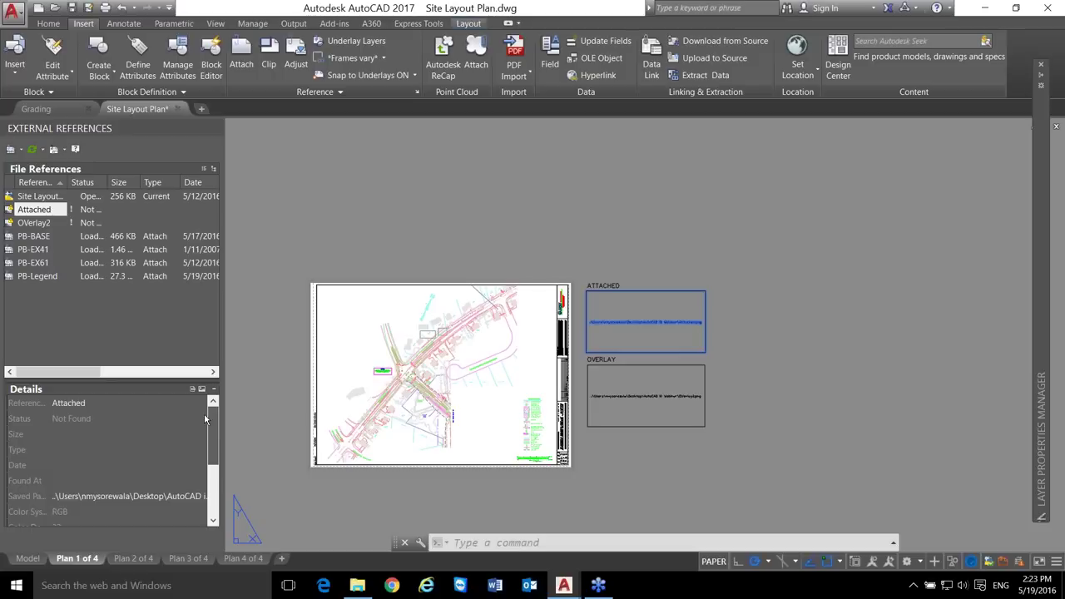
right_click(41, 210)
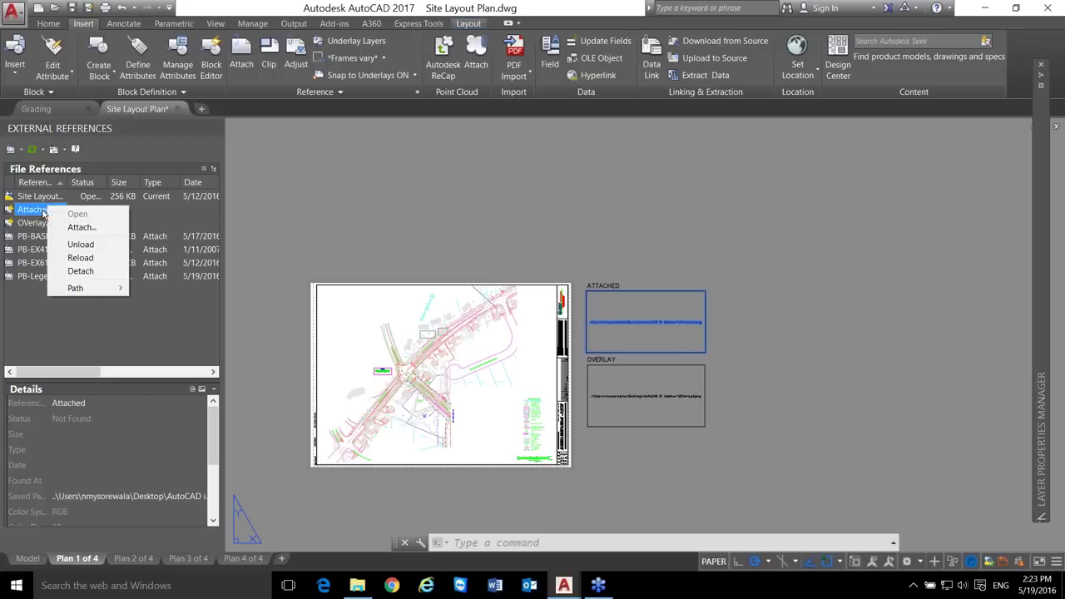
click(218, 455)
scroll(209, 462, down, 1)
scroll(210, 461, down, 1)
click(90, 449)
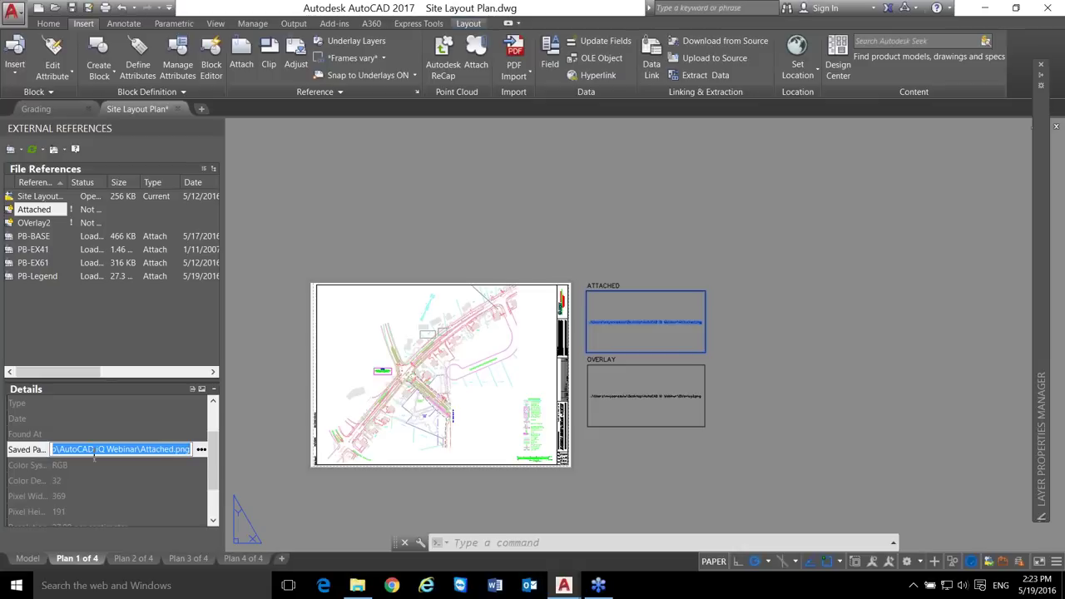
click(201, 450)
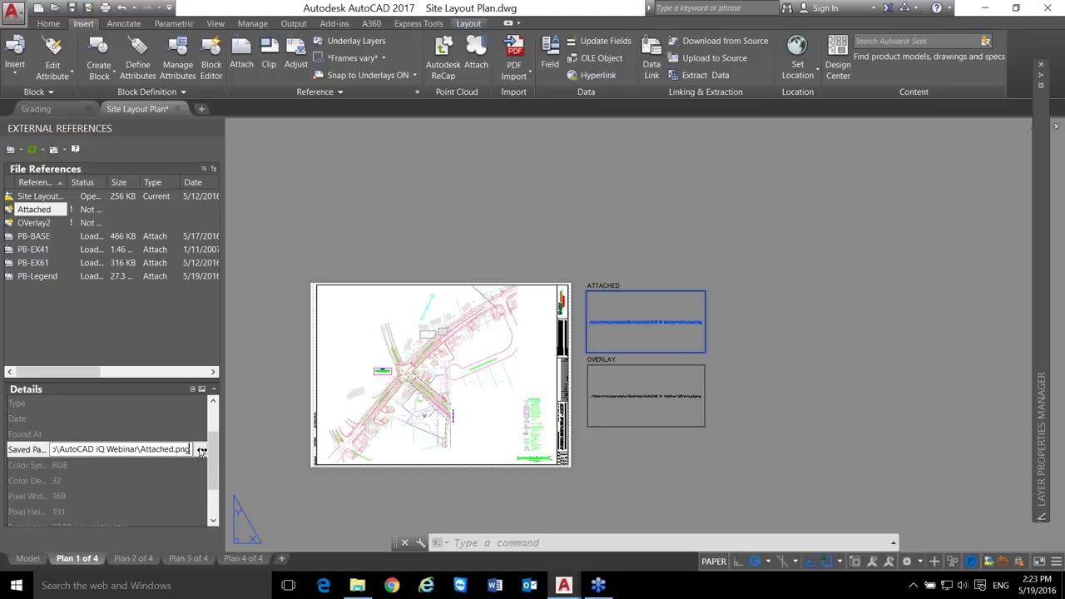
- Repath the missing Attached image to Attached.png in the Images folder
click(201, 452)
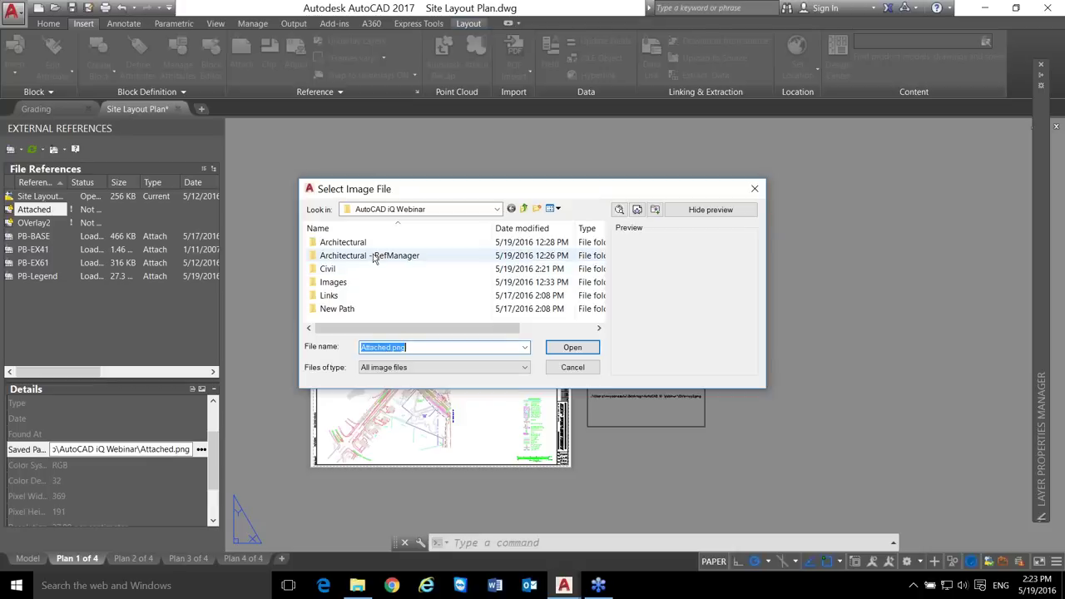
double_click(350, 283)
click(355, 287)
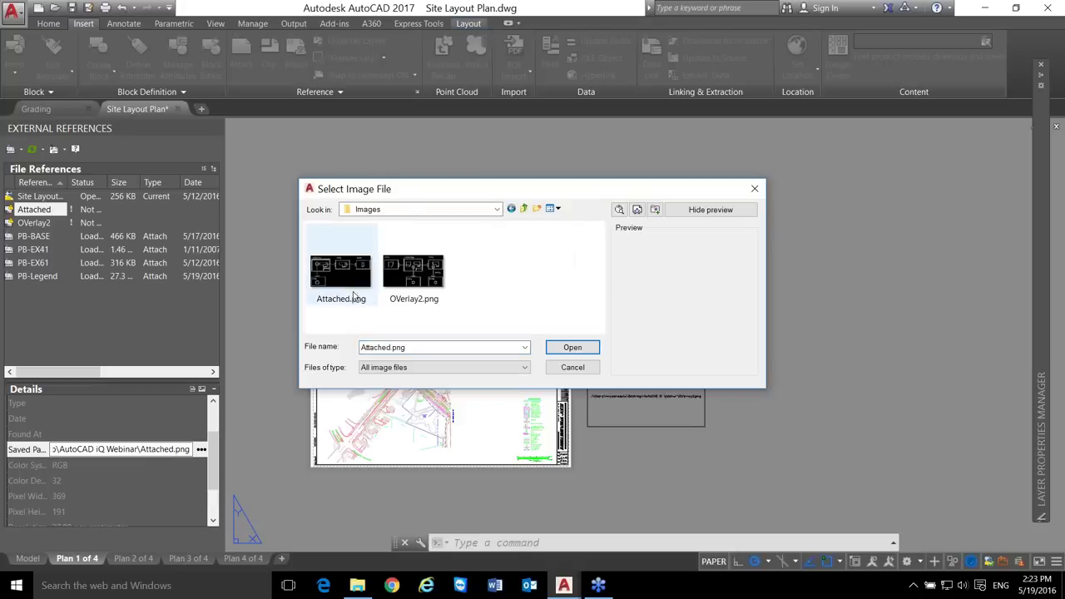
click(573, 349)
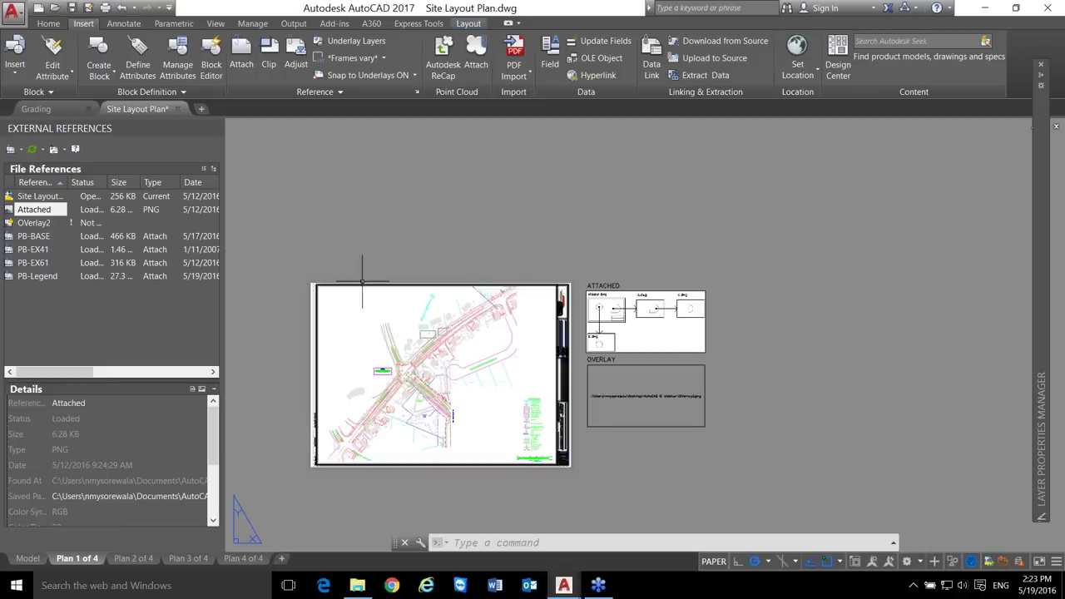
- Change OVerlay2's Saved Path to Images\OVerlay2.png so it loads in the OVERLAY frame
click(37, 225)
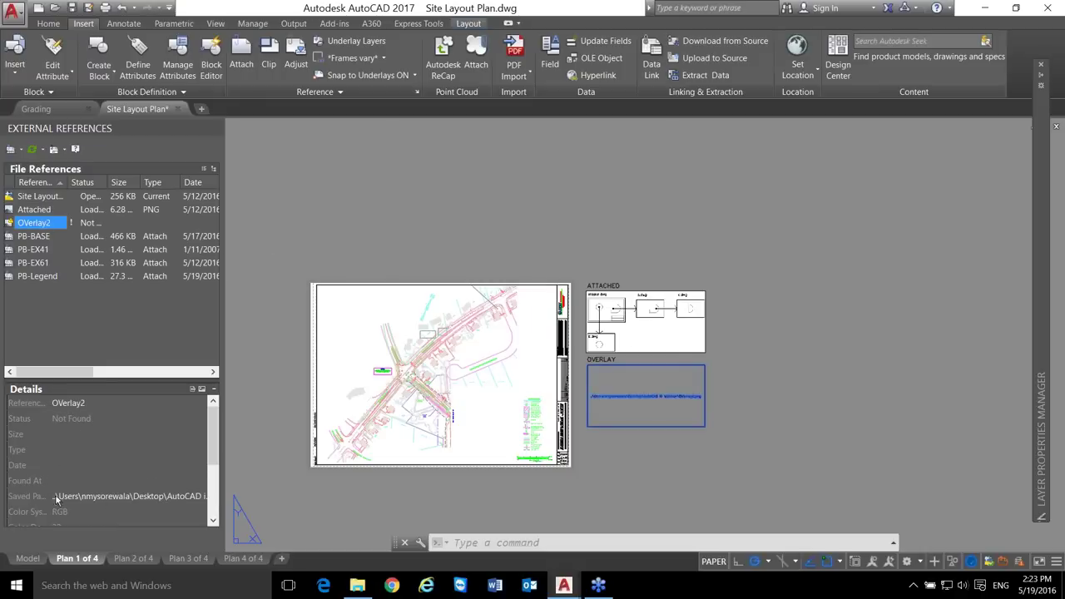
click(25, 497)
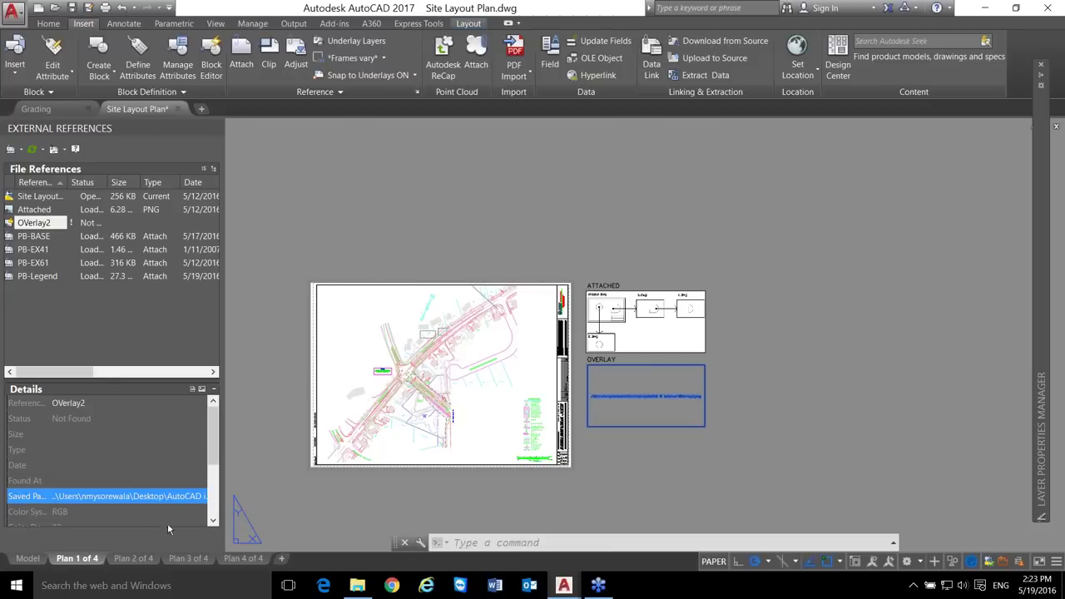
click(137, 496)
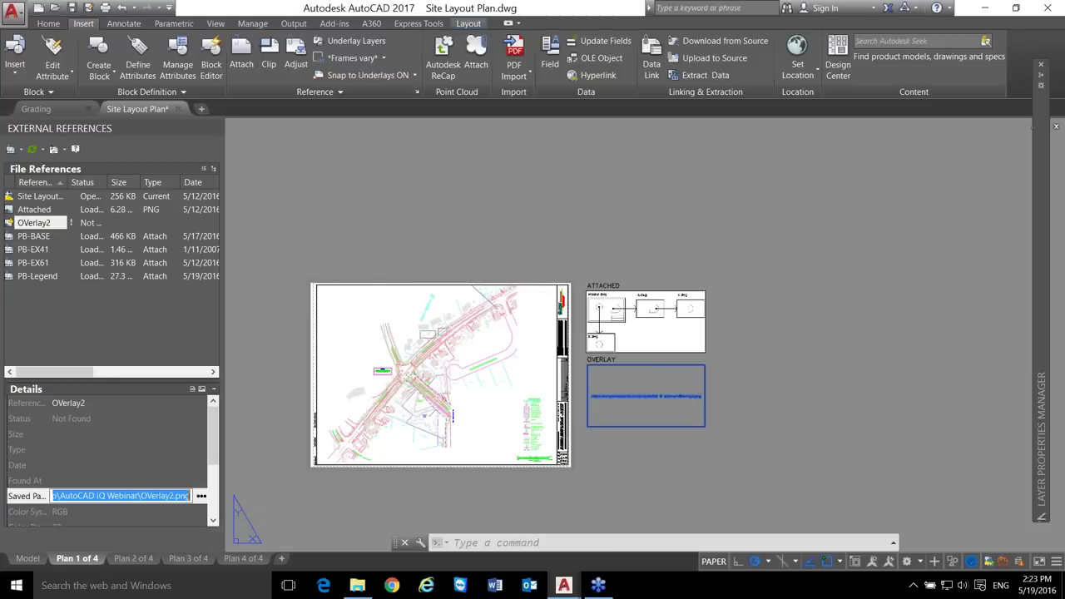
click(136, 496)
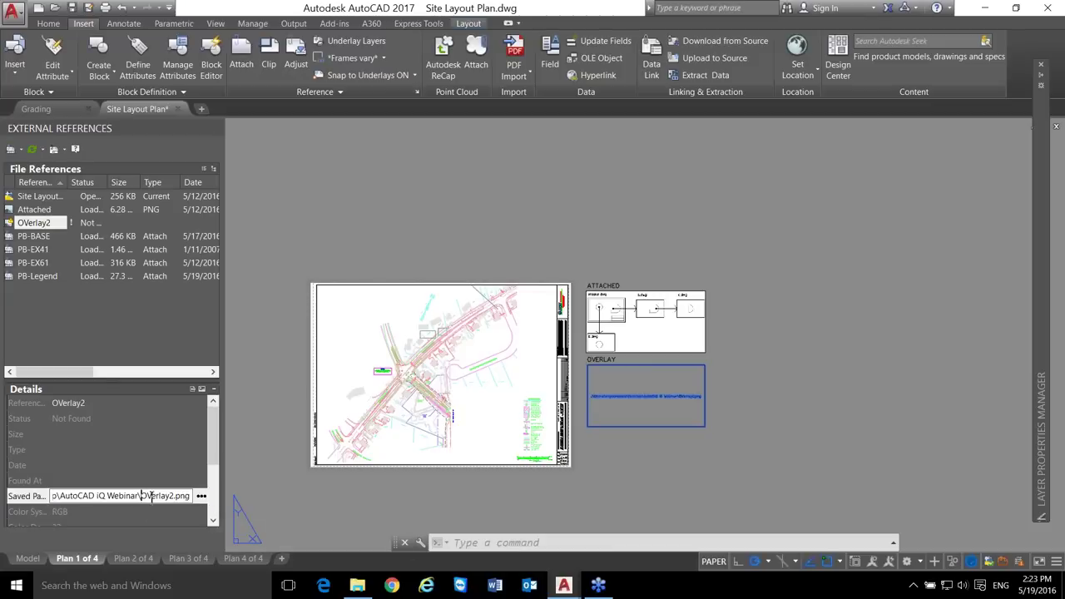
click(201, 495)
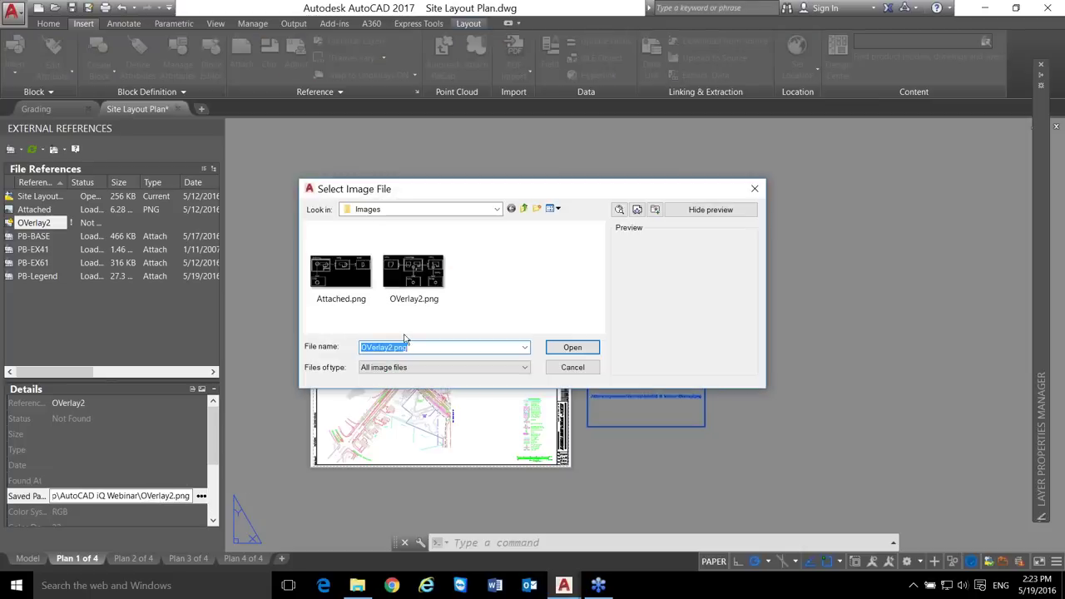
click(414, 273)
click(589, 349)
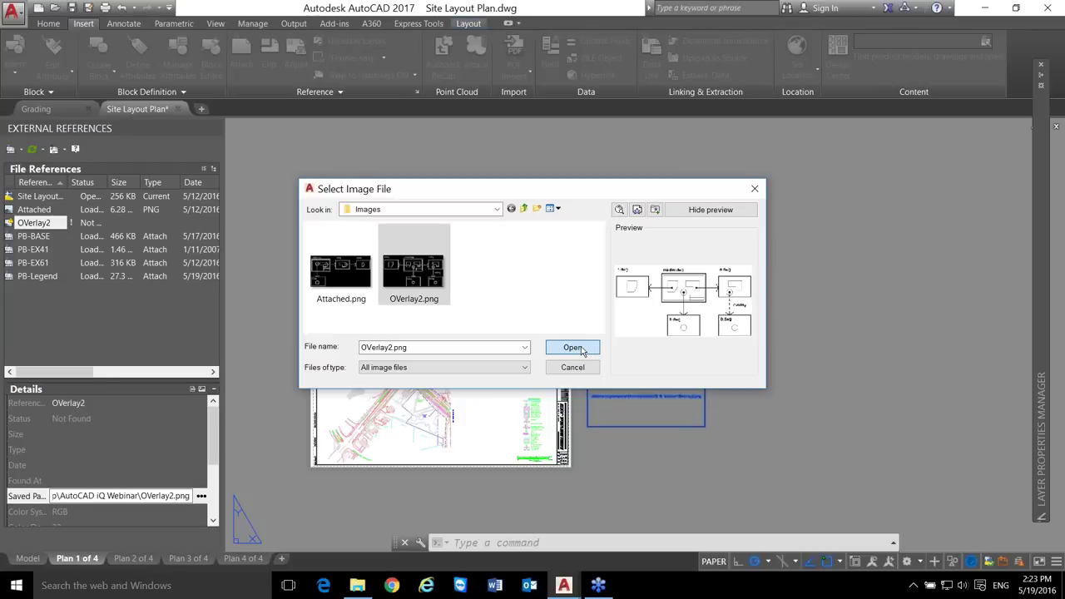
click(581, 349)
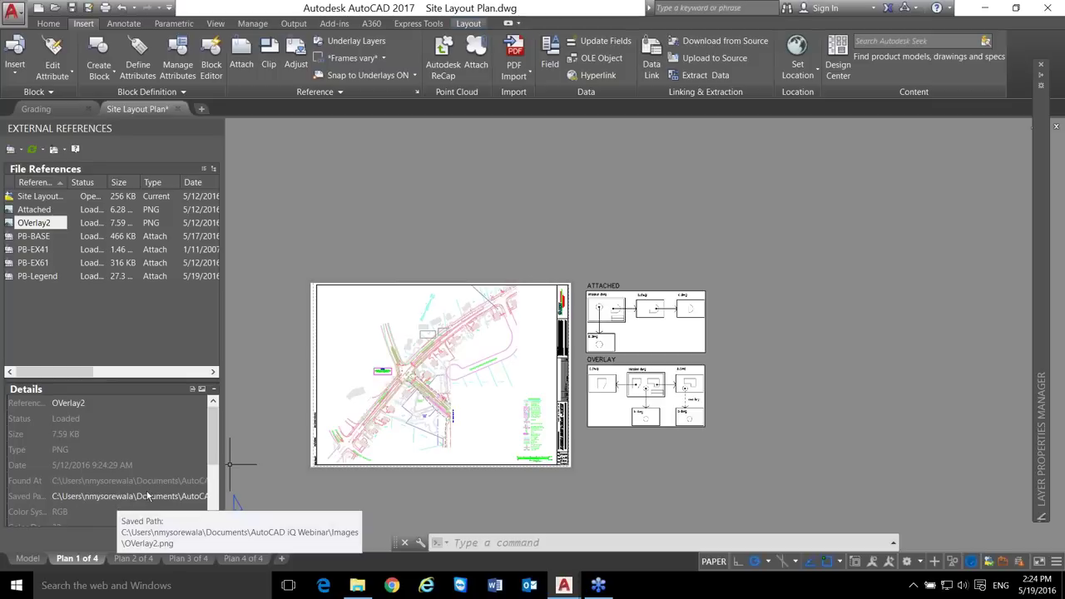
click(36, 211)
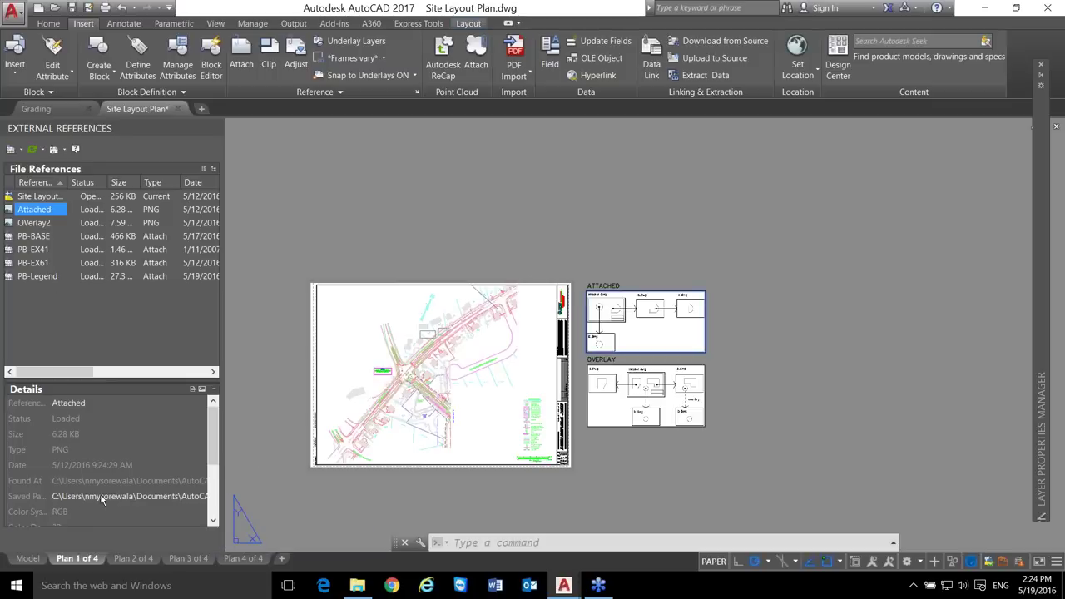
- Make the Attached image's saved path relative
right_click(41, 211)
mouse_move(88, 291)
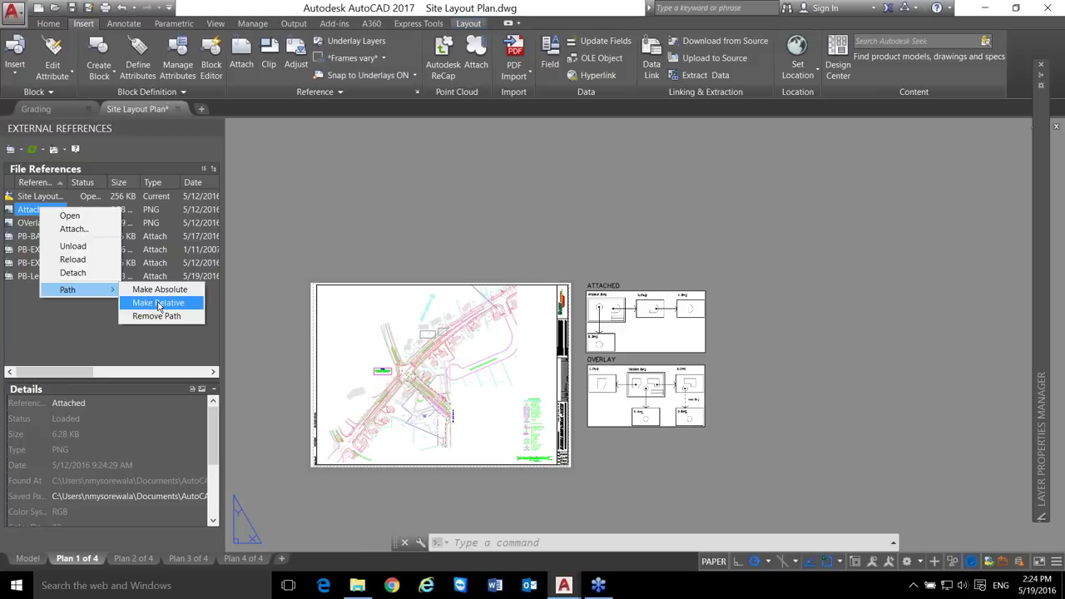
click(158, 304)
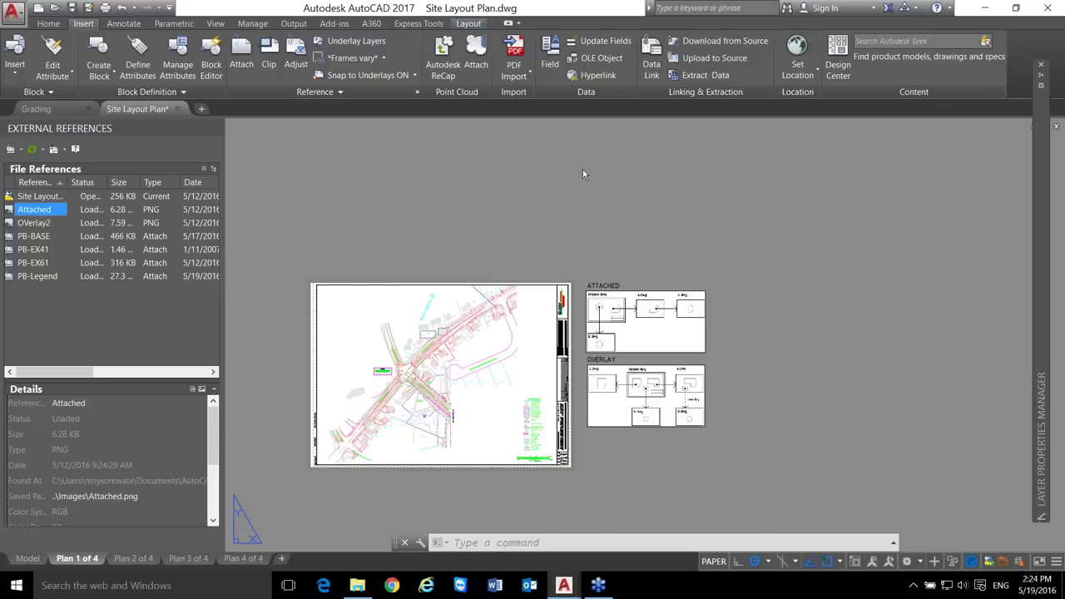
- Clear the drawing selection and switch to model space
click(613, 159)
click(677, 393)
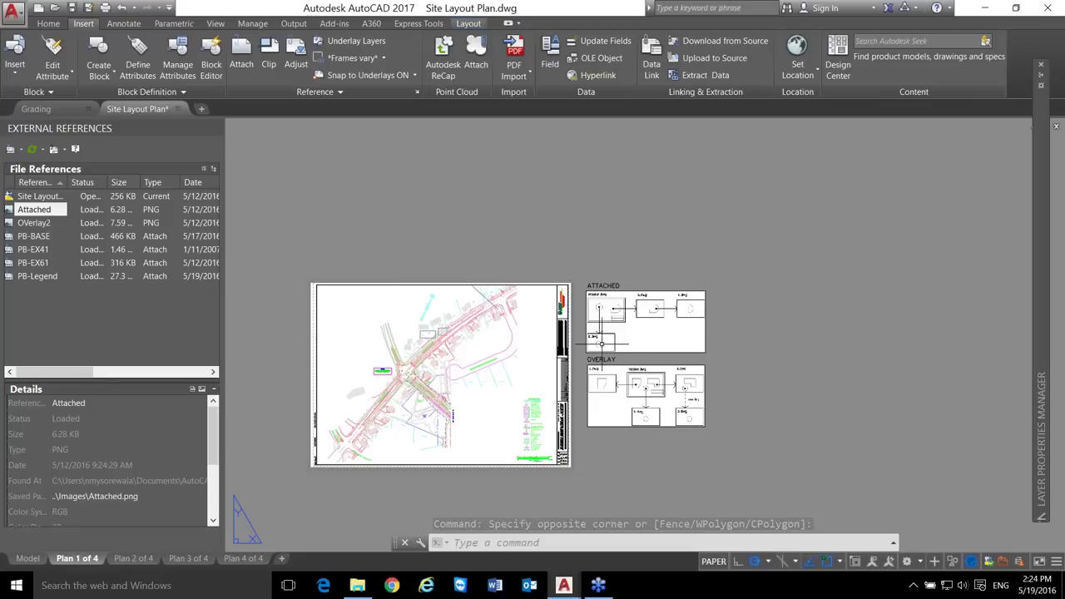
scroll(664, 367, up, 2)
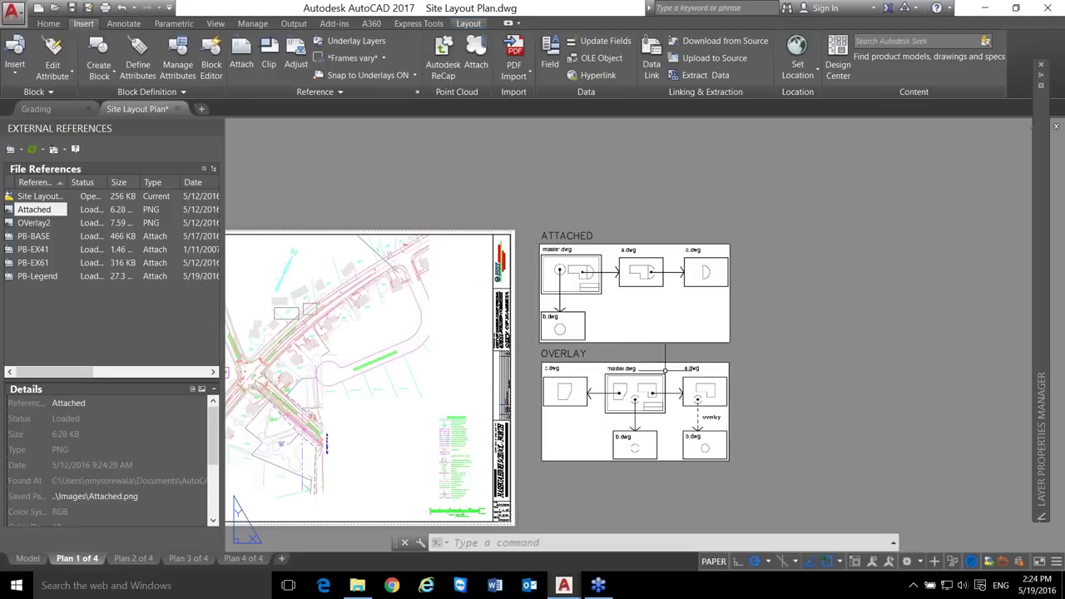
scroll(664, 371, up, 2)
click(27, 560)
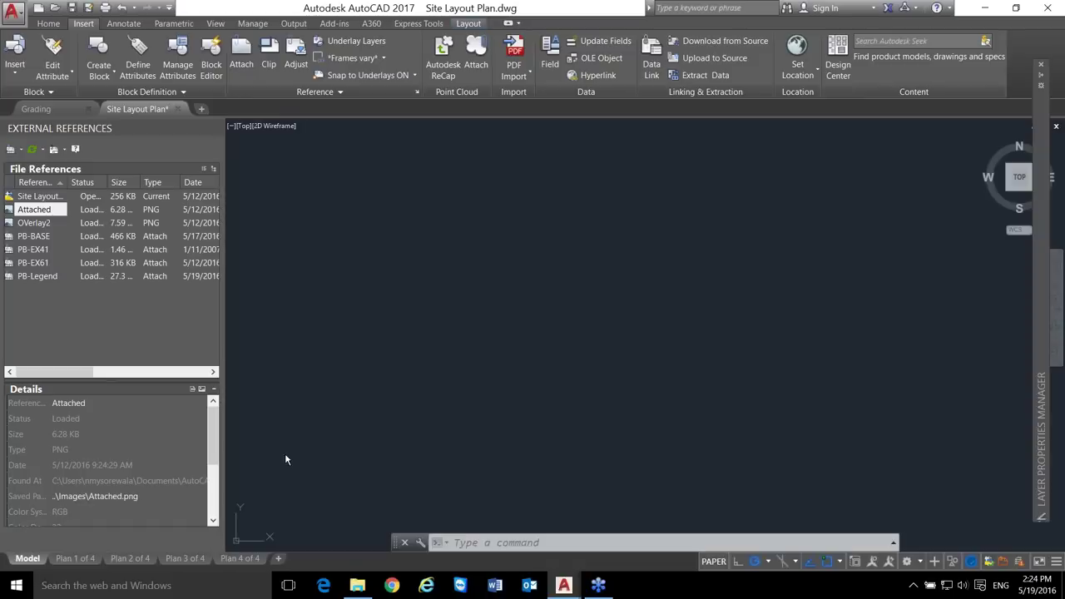
- Choose Drainage Summary.dwg to attach as a reference, then cancel without attaching
click(245, 70)
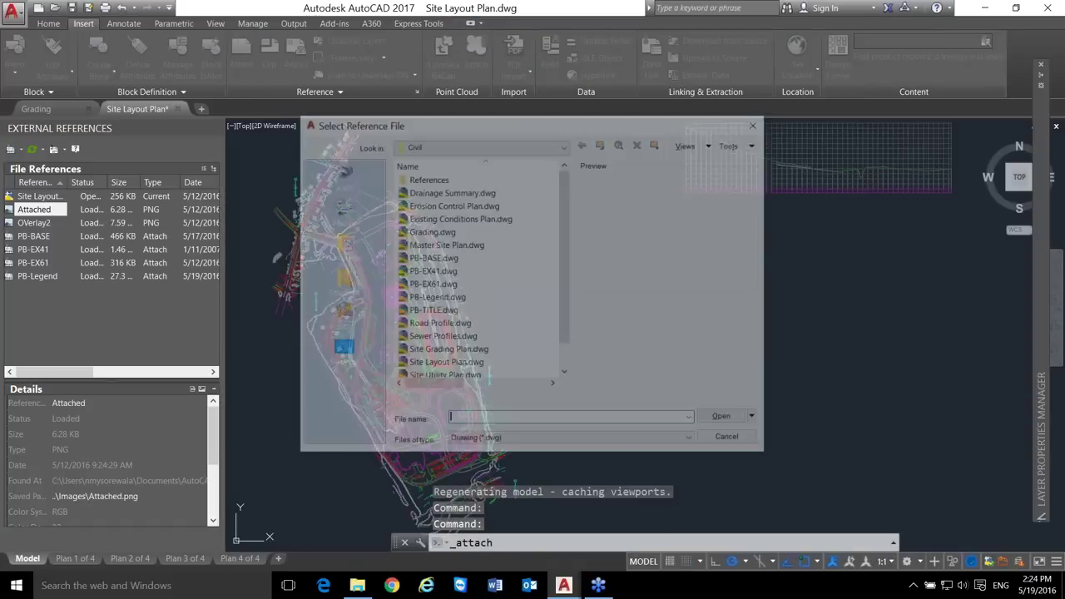
click(449, 231)
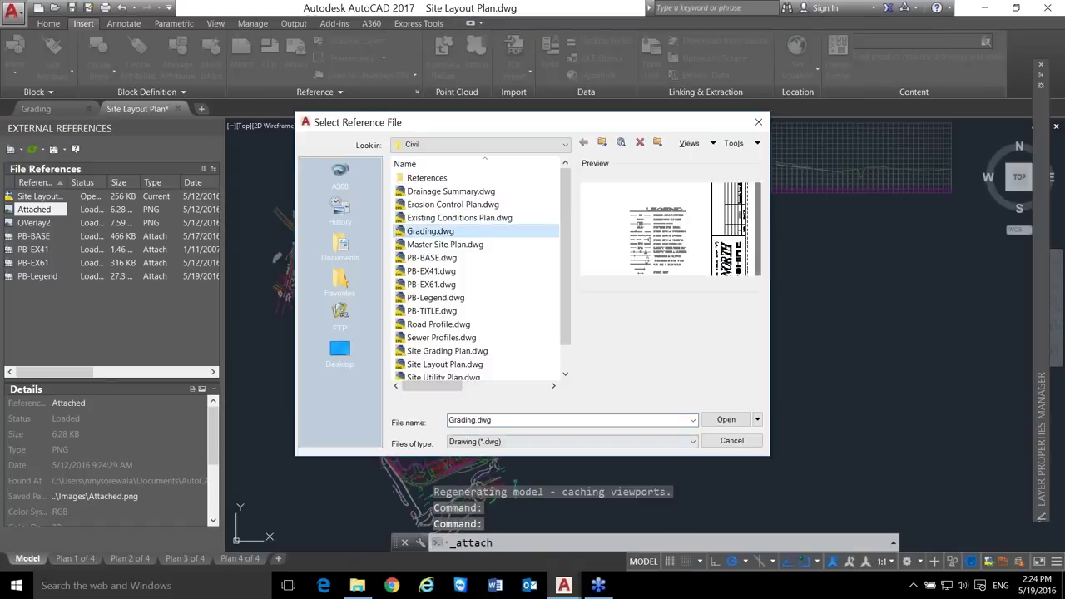
click(421, 218)
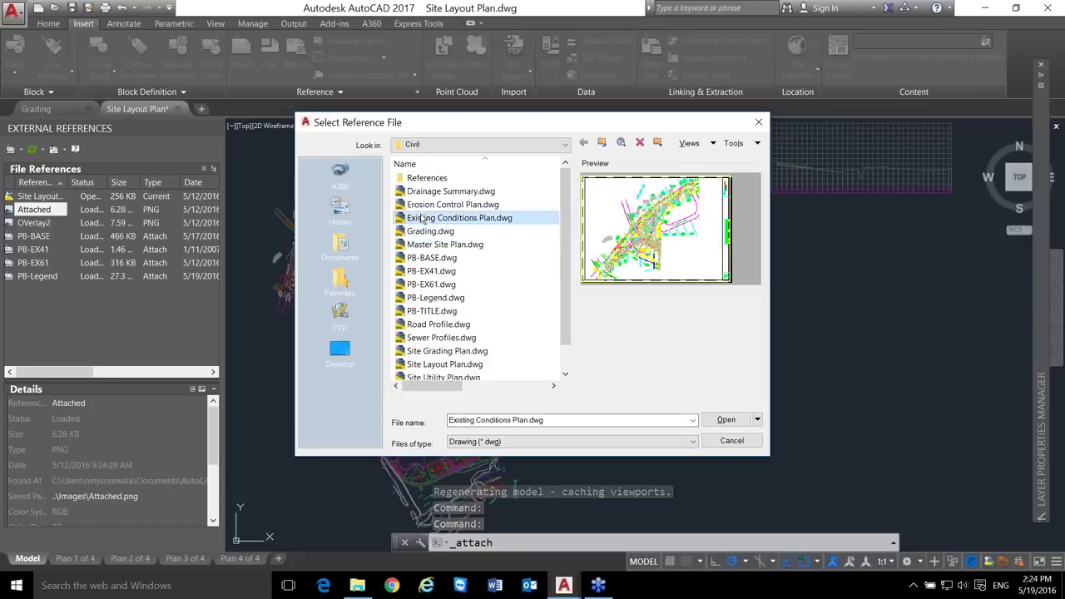
click(453, 204)
click(461, 191)
click(724, 419)
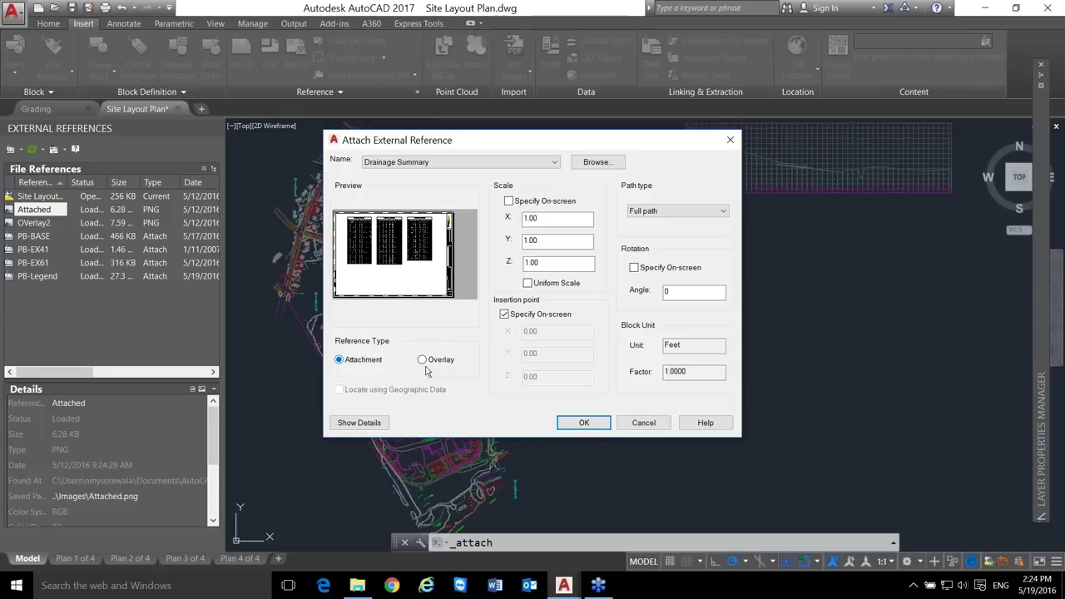
click(346, 363)
click(639, 430)
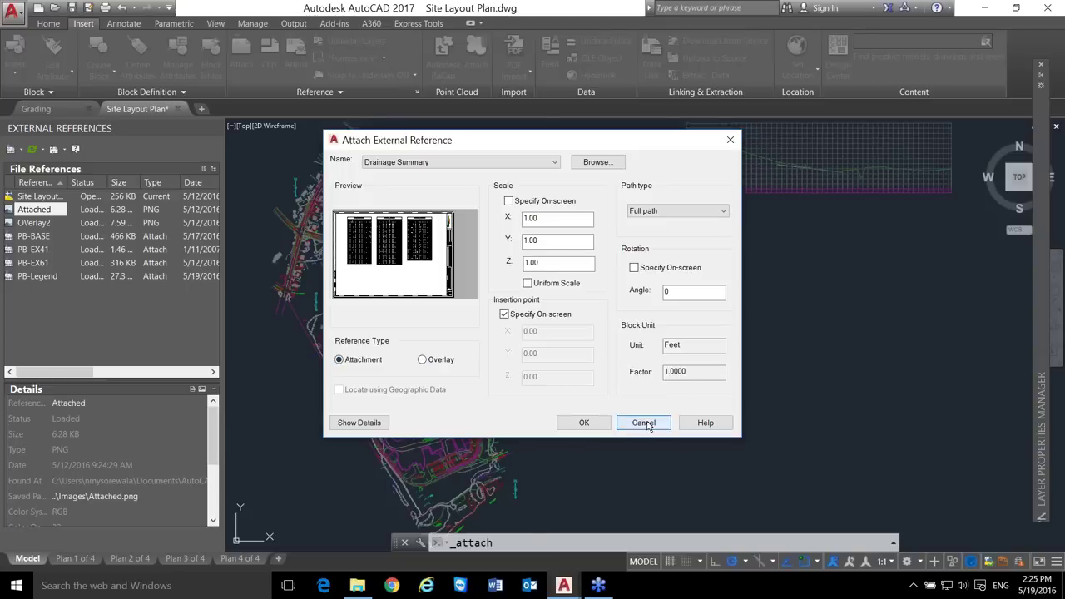
click(645, 423)
- Return to Site Layout Plan's Plan 1 of 4 layout
click(50, 108)
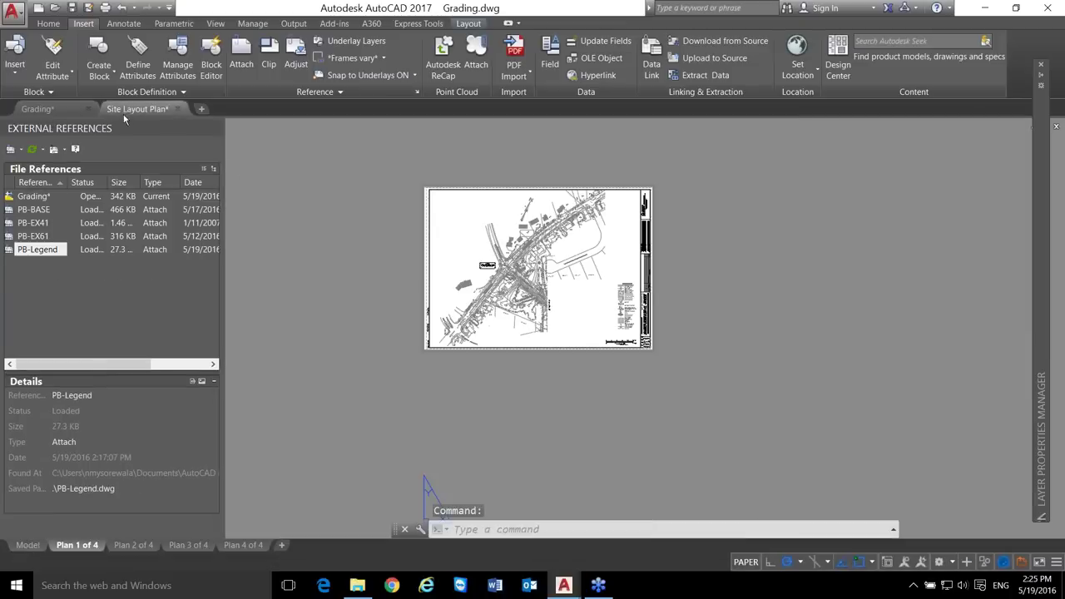
click(125, 115)
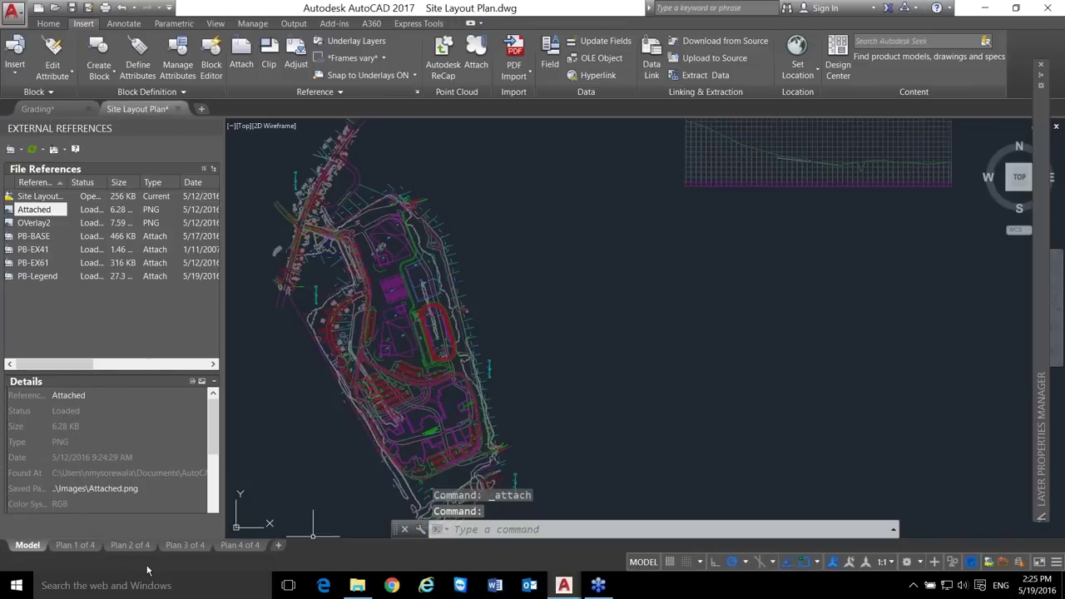
click(76, 545)
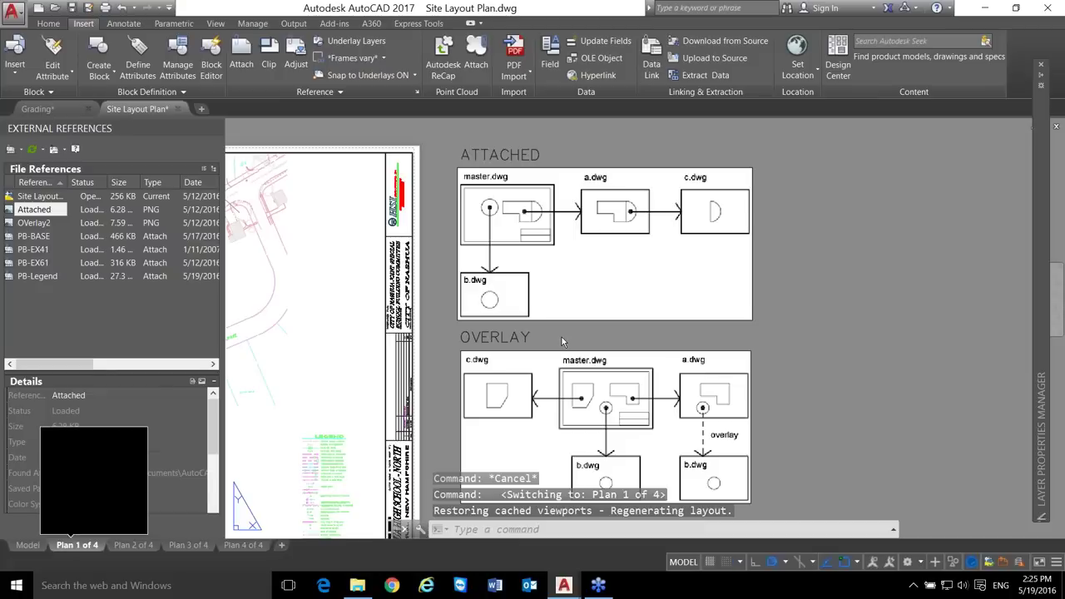
scroll(572, 218, up, 2)
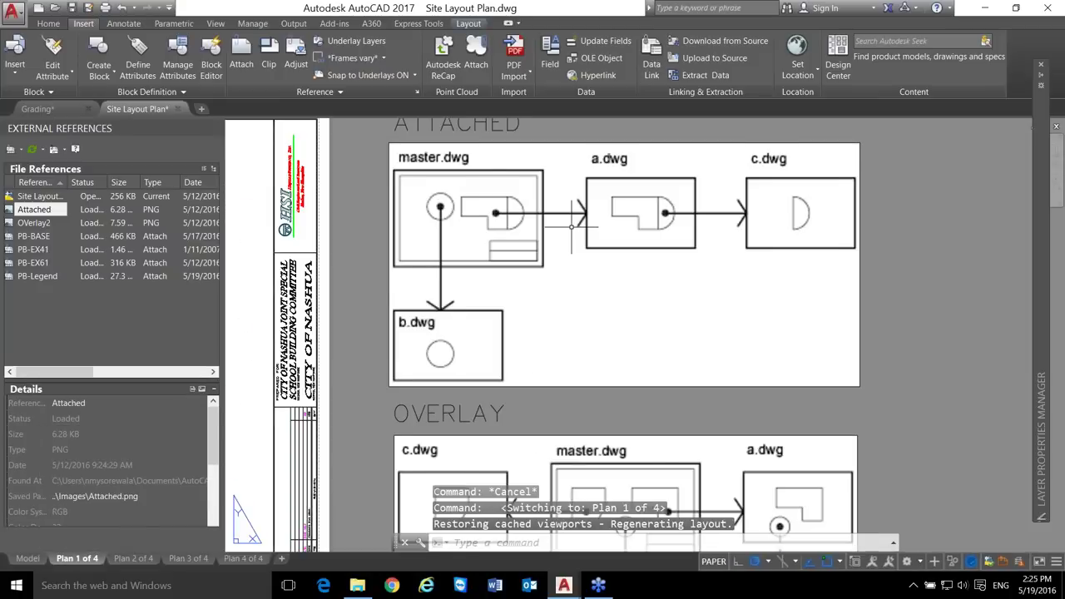
middle_drag(571, 223, 472, 238)
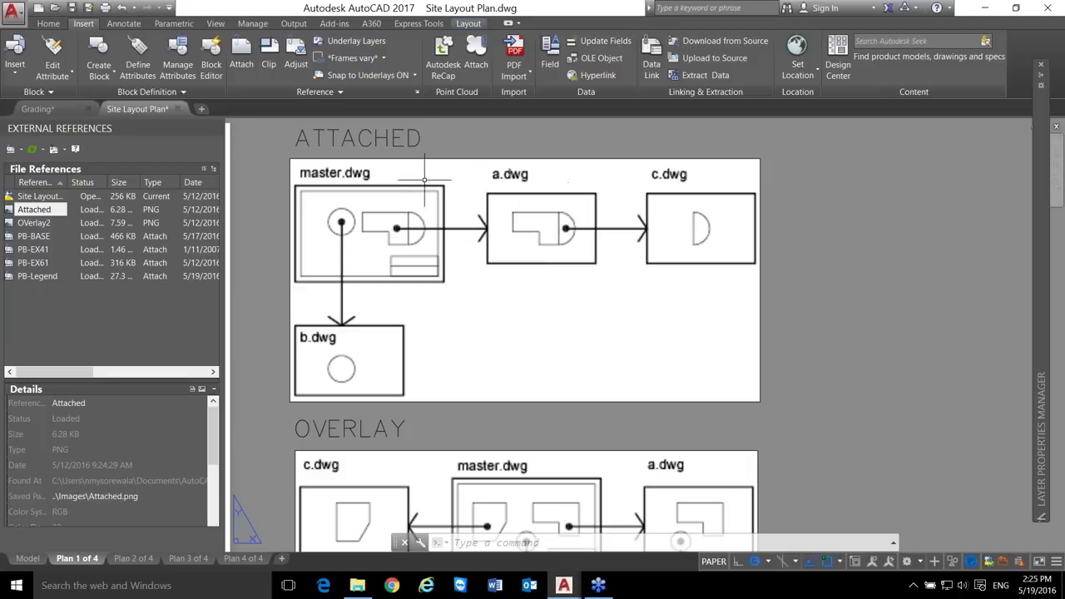
click(540, 247)
scroll(575, 184, down, 2)
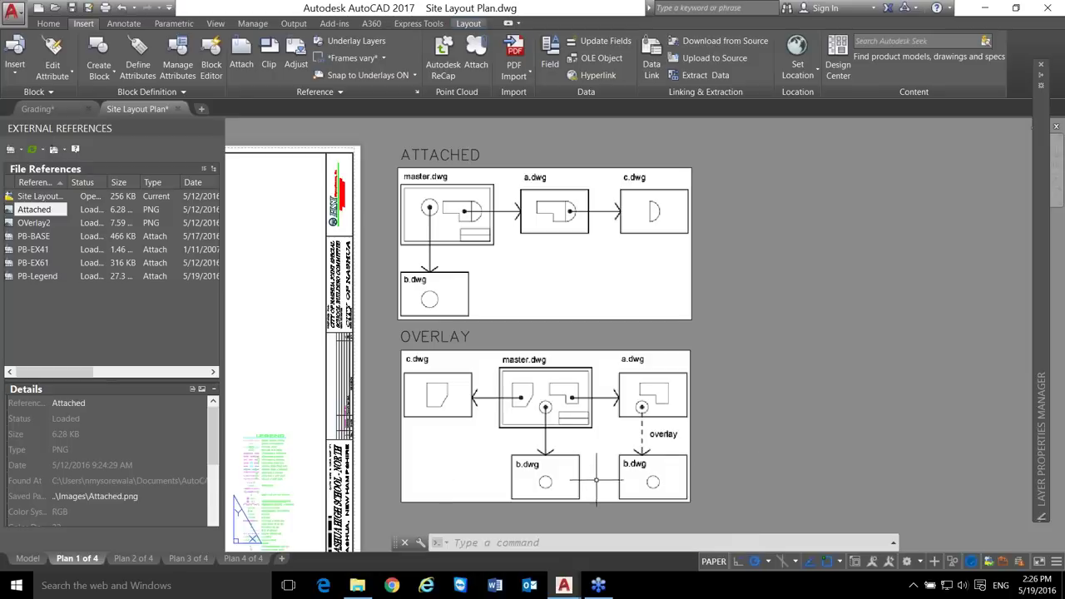
scroll(570, 428, up, 5)
scroll(577, 356, down, 3)
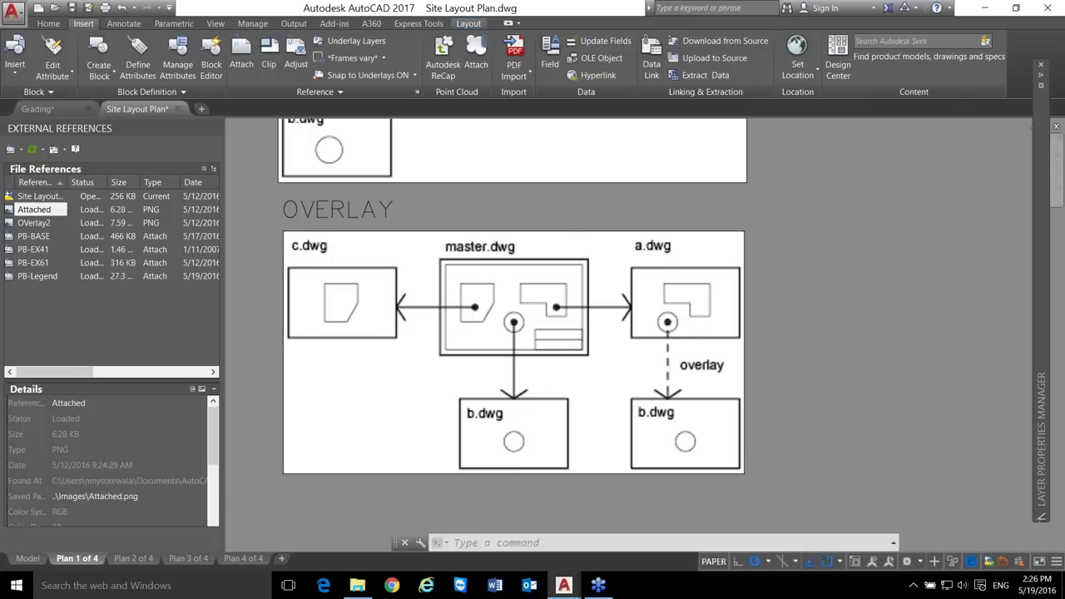
- Window-select the PB-Legend xref on Plan 1 of 4, then activate the viewport's model space
scroll(902, 373, down, 2)
scroll(903, 373, down, 2)
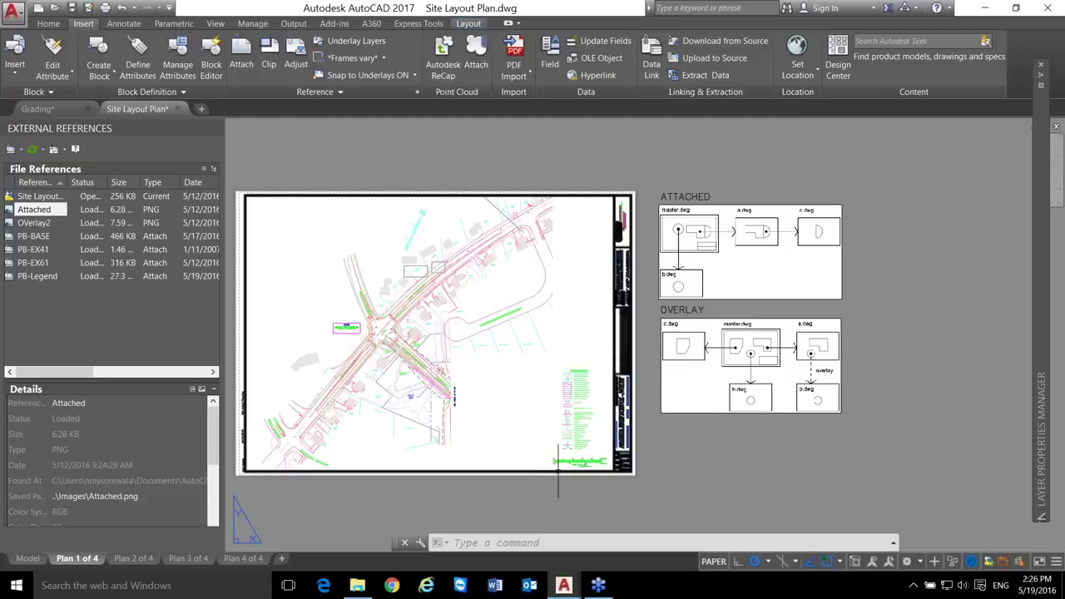
scroll(561, 468, up, 2)
click(595, 395)
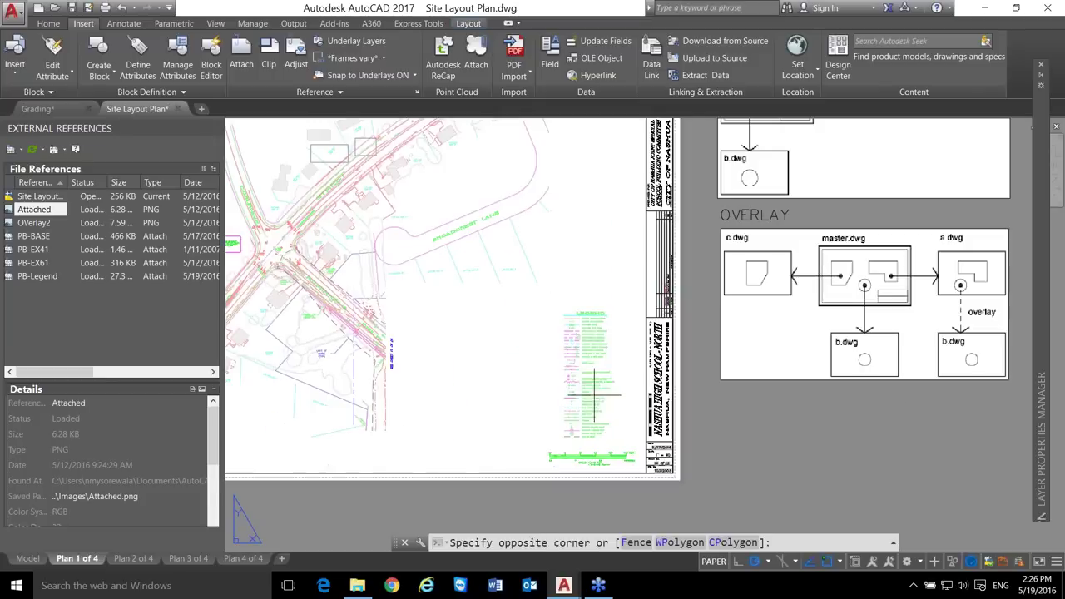
click(591, 345)
key(Escape)
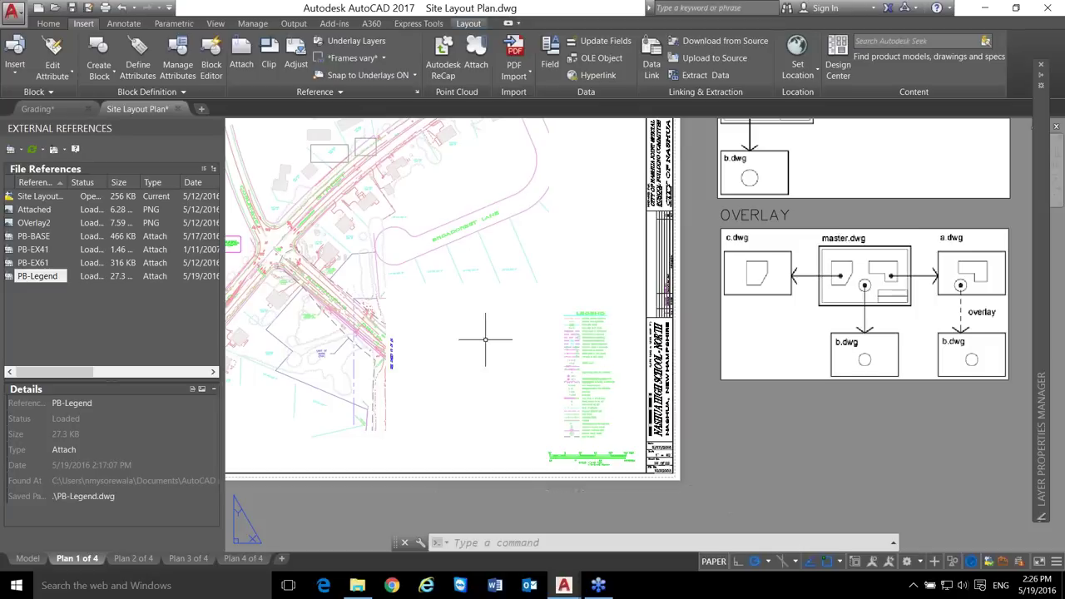
scroll(534, 335, down, 2)
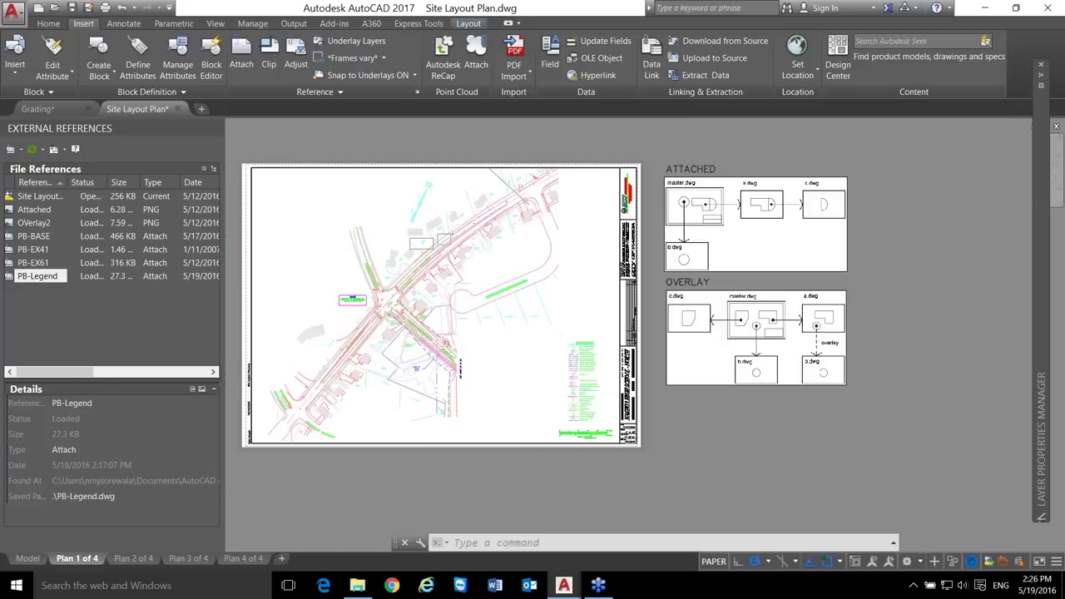
scroll(446, 306, up, 3)
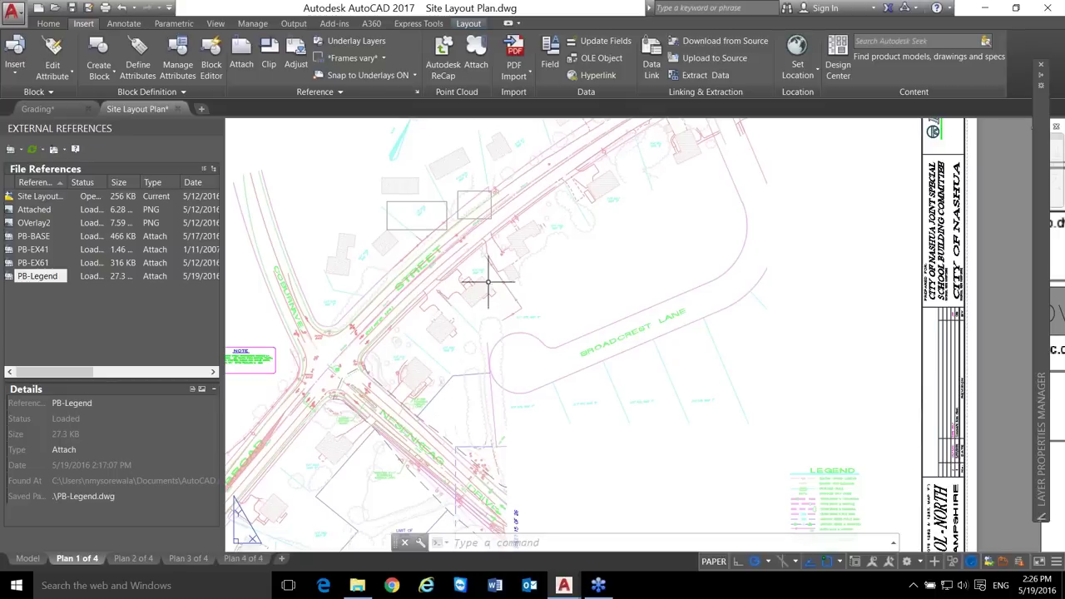
double_click(548, 292)
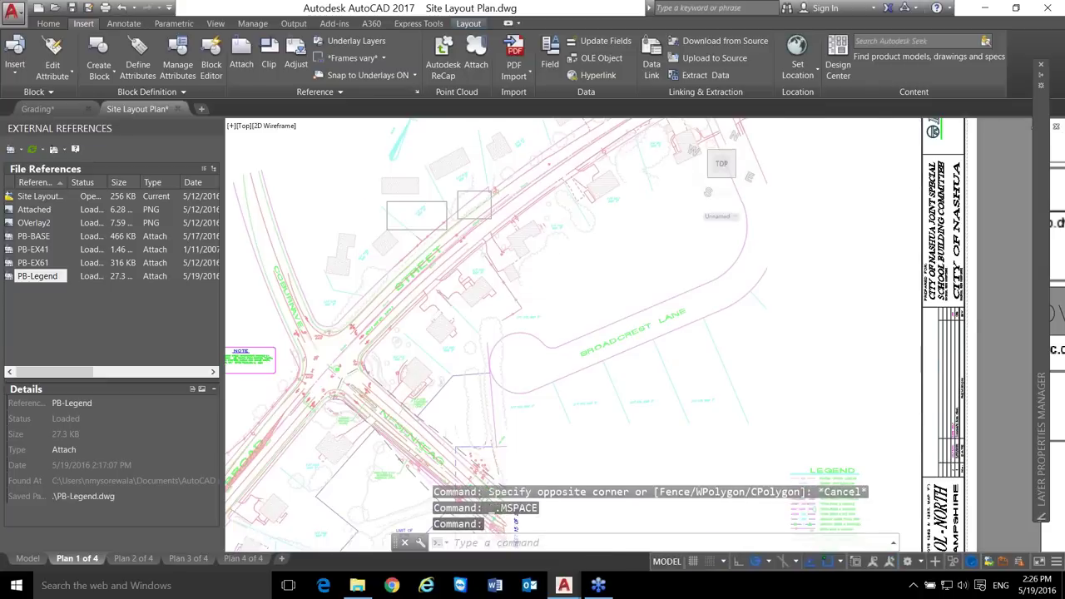
- Save the Site Layout Plan drawing from the Quick Access Toolbar
scroll(400, 174, down, 1)
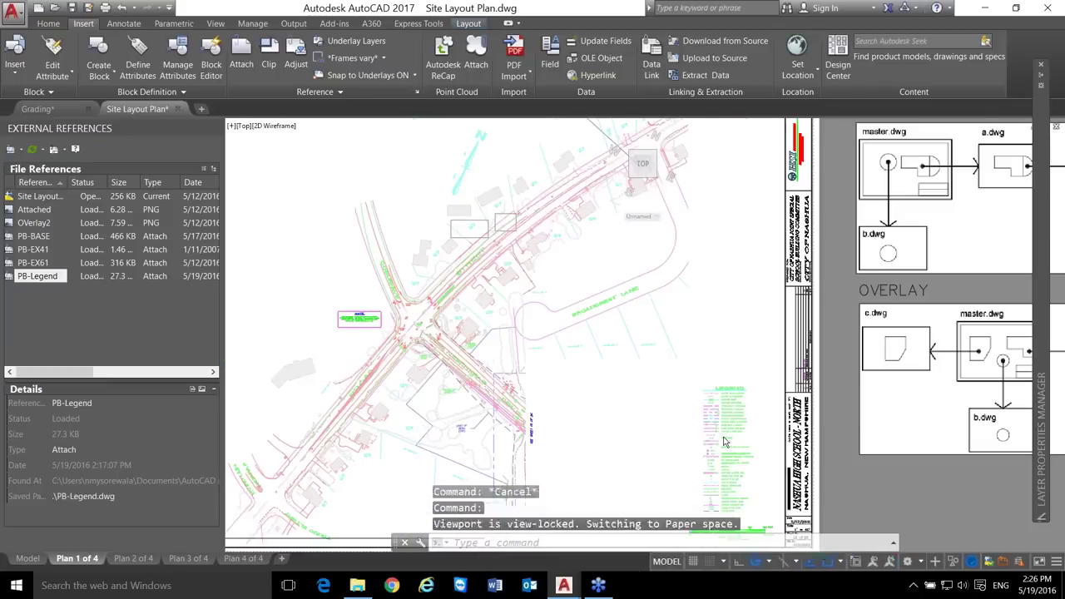
scroll(735, 405, up, 2)
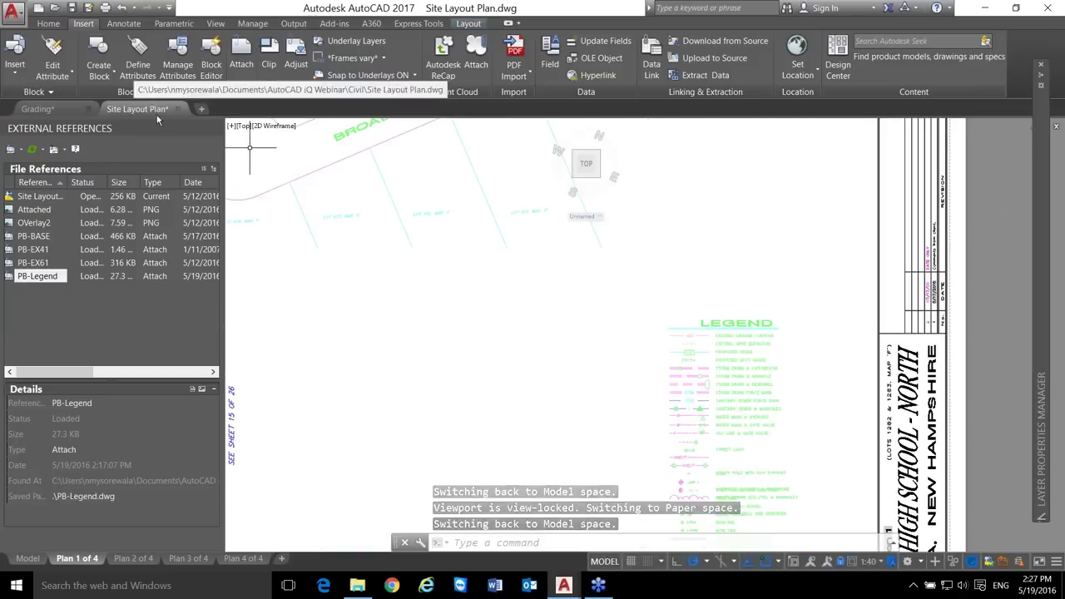
mouse_move(157, 114)
click(72, 7)
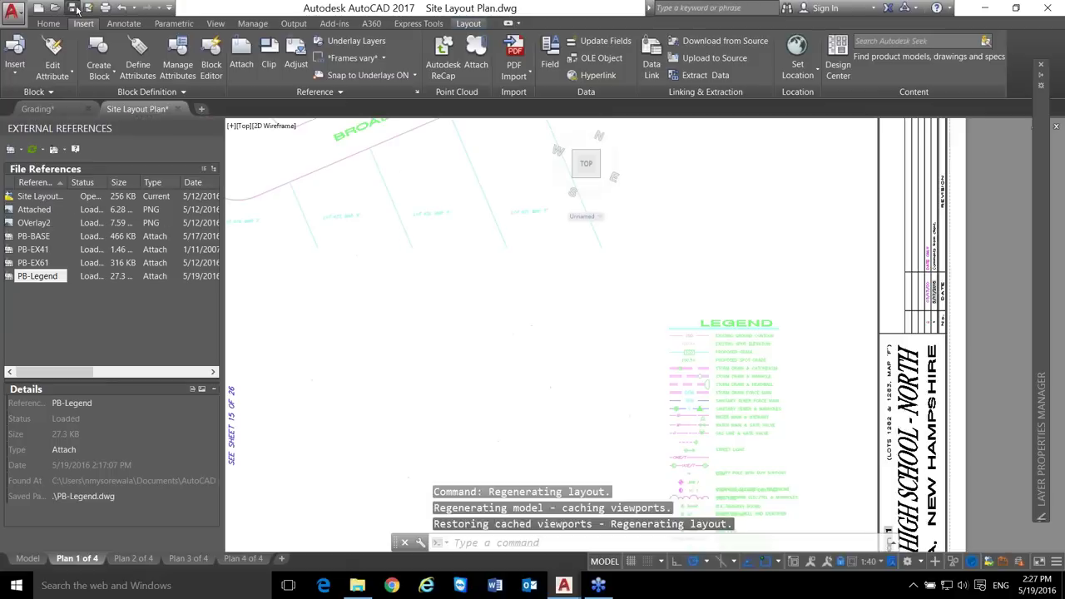
- Switch to the Grading drawing and cancel the stray partly typed command
click(57, 107)
text(x)
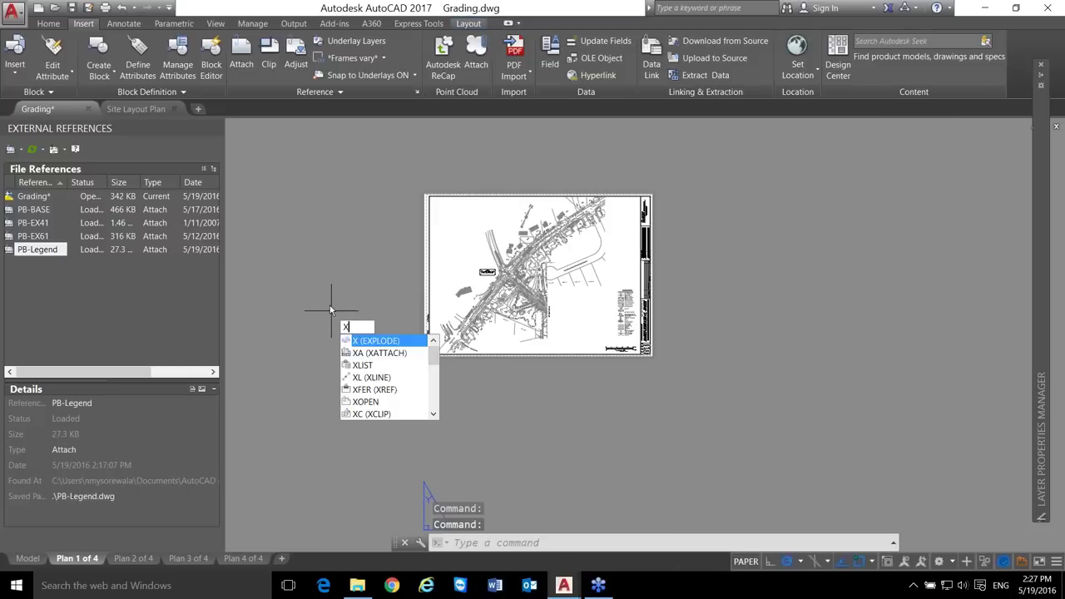
key(Escape)
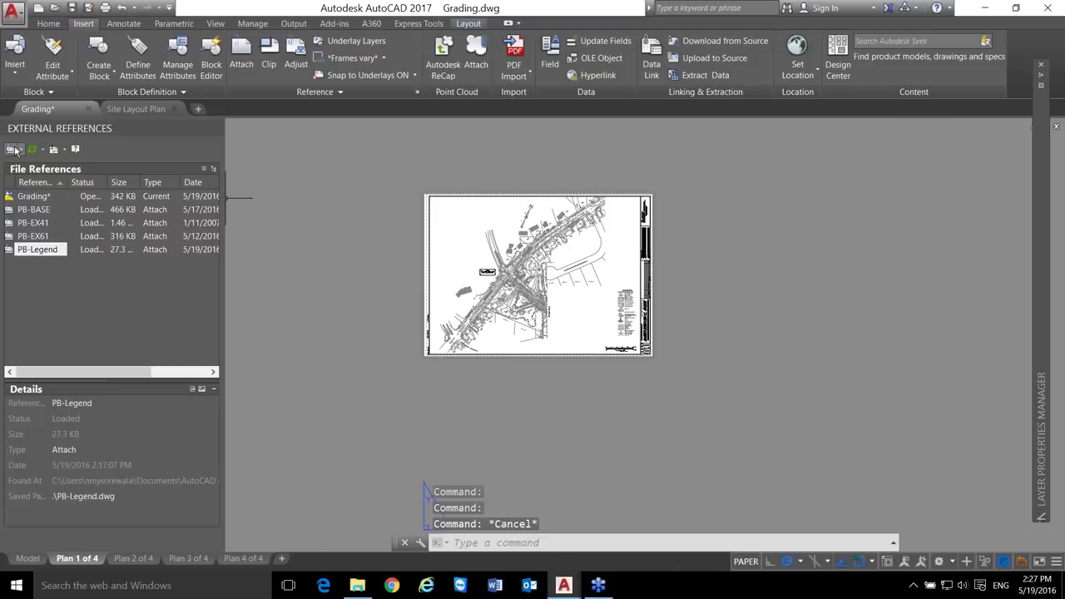
- Attach Site Layout Plan.dwg as a DWG reference with Reference Type set to Overlay
click(15, 151)
click(45, 164)
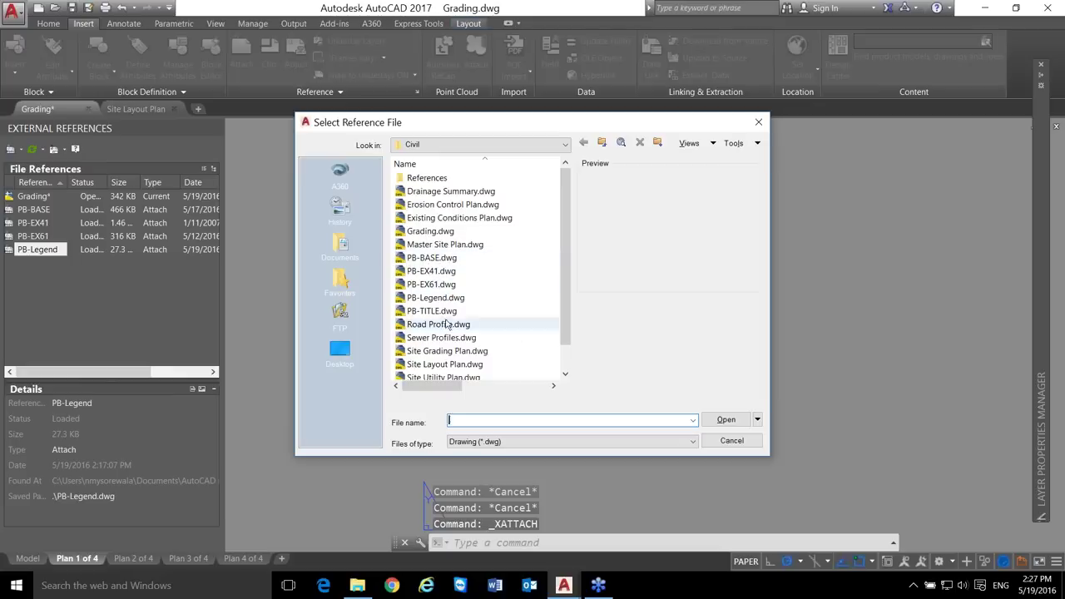
click(444, 363)
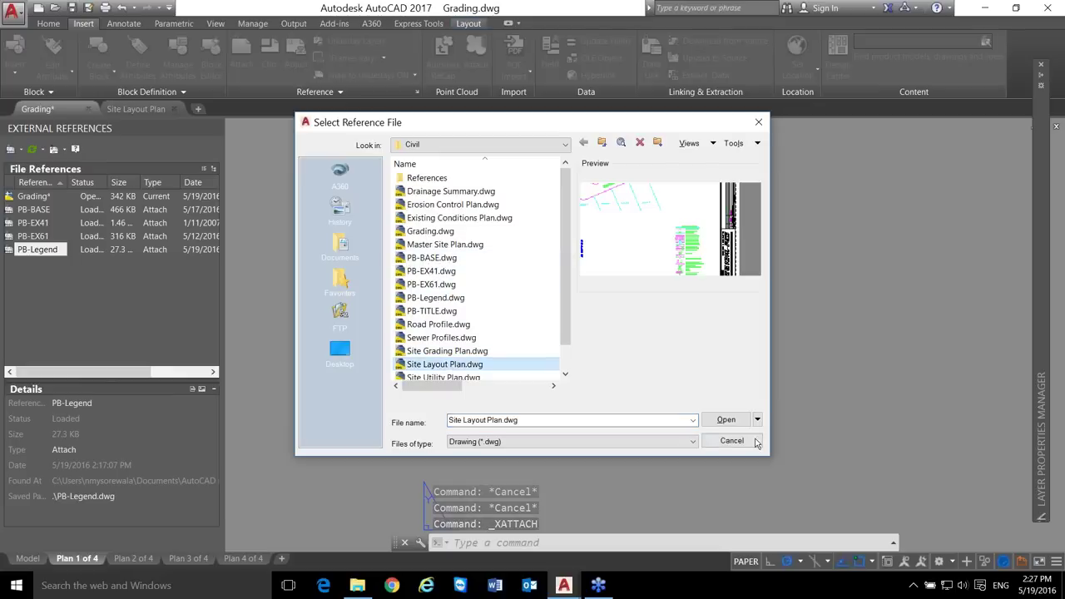
click(725, 419)
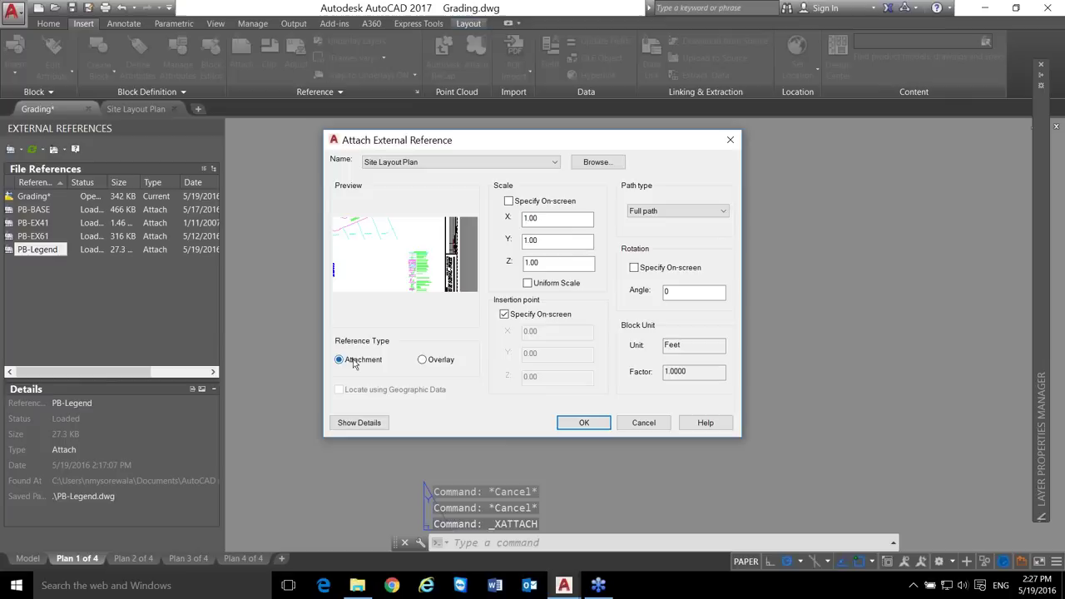
click(422, 360)
click(362, 359)
click(424, 361)
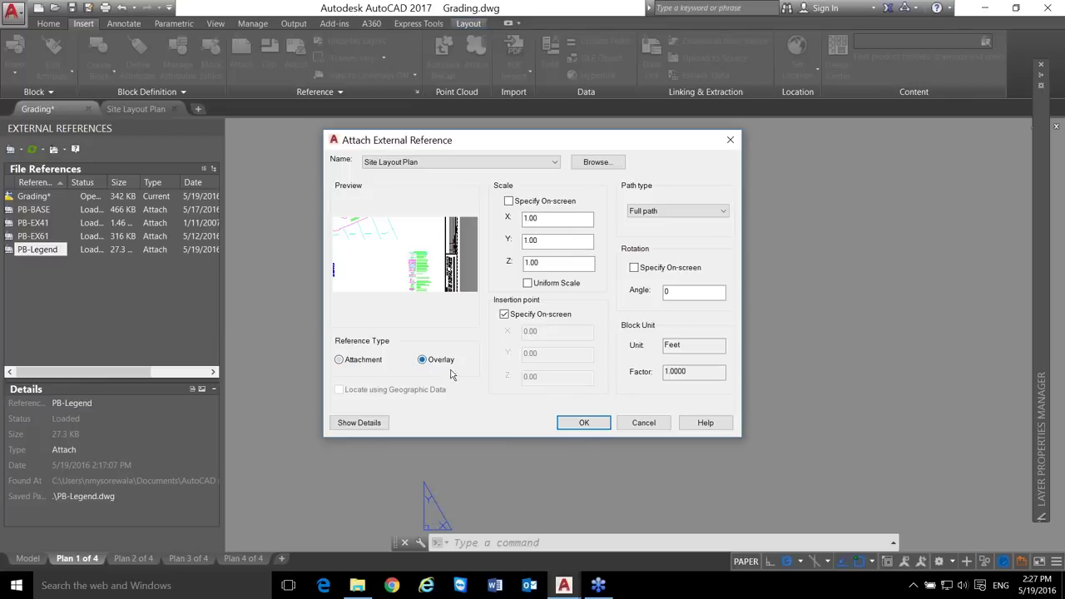
click(584, 422)
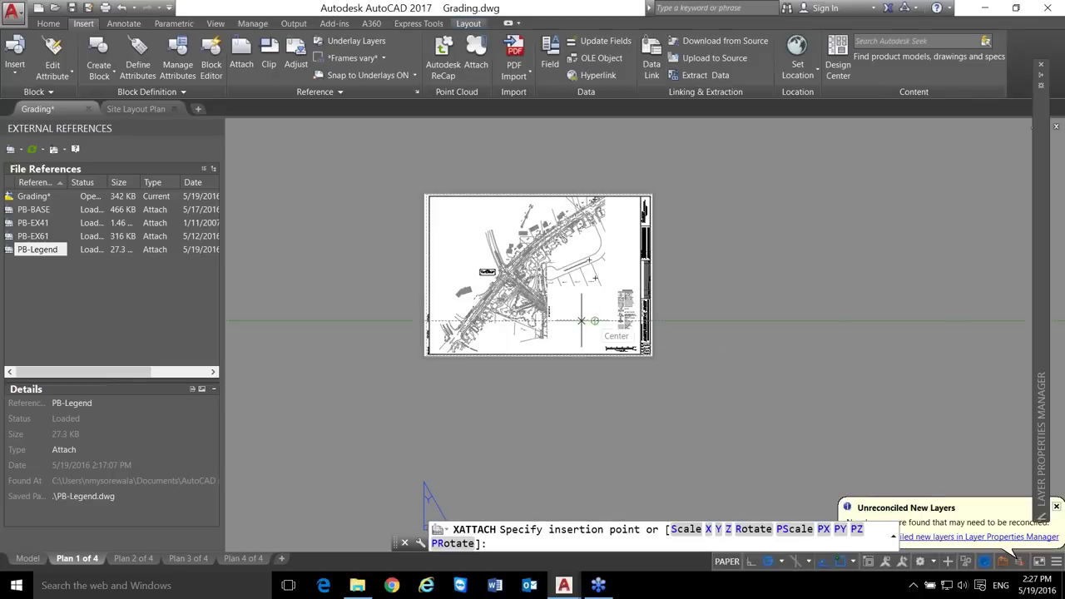
- Place the Site Layout Plan overlay, inspect its new reference rows, and switch to Tree View
click(789, 178)
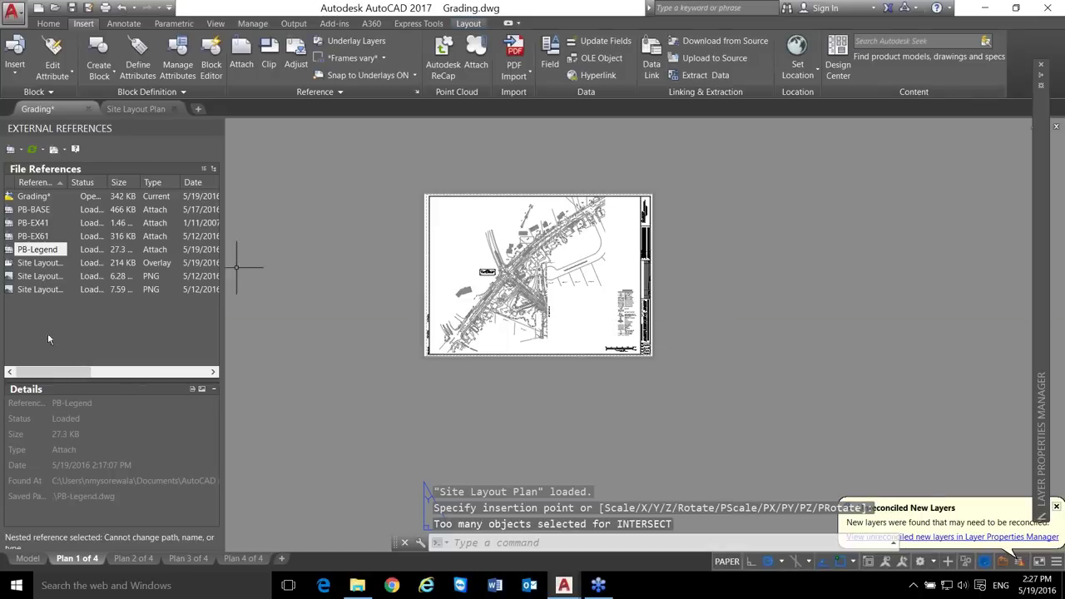
click(48, 333)
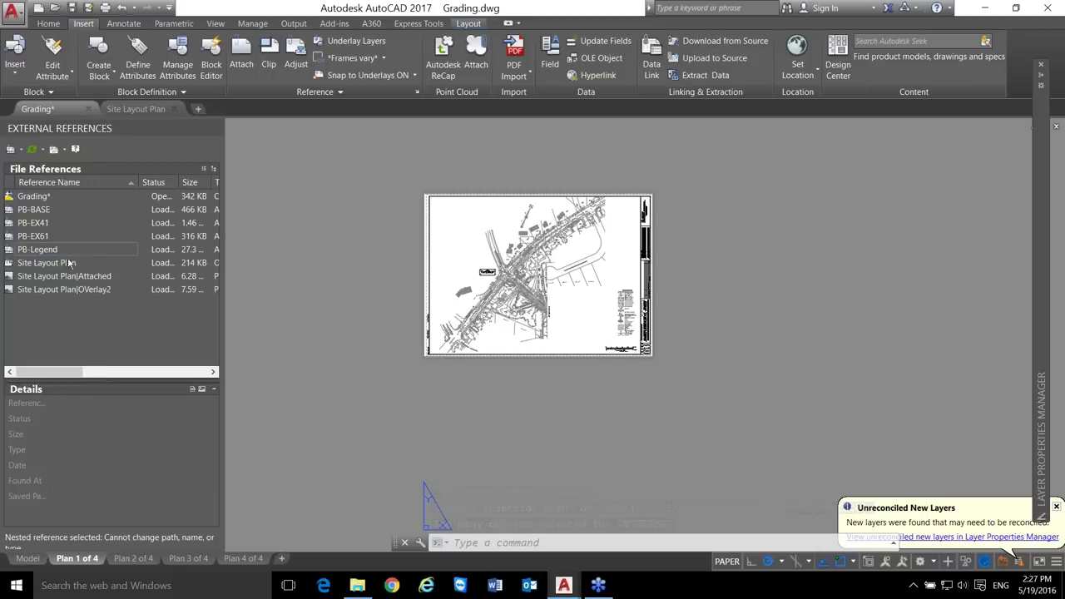
click(41, 277)
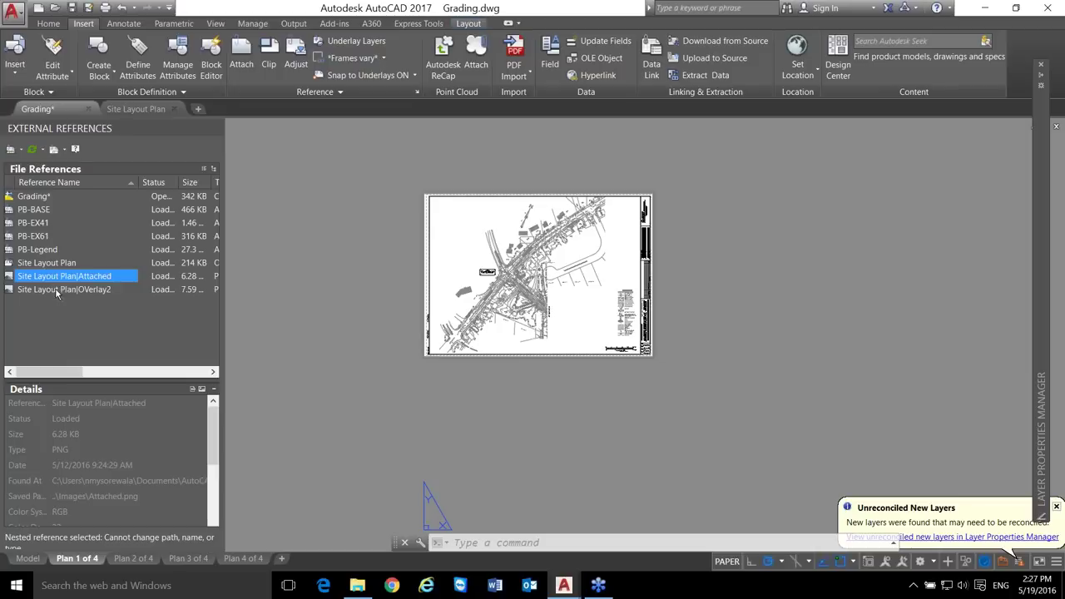
click(83, 264)
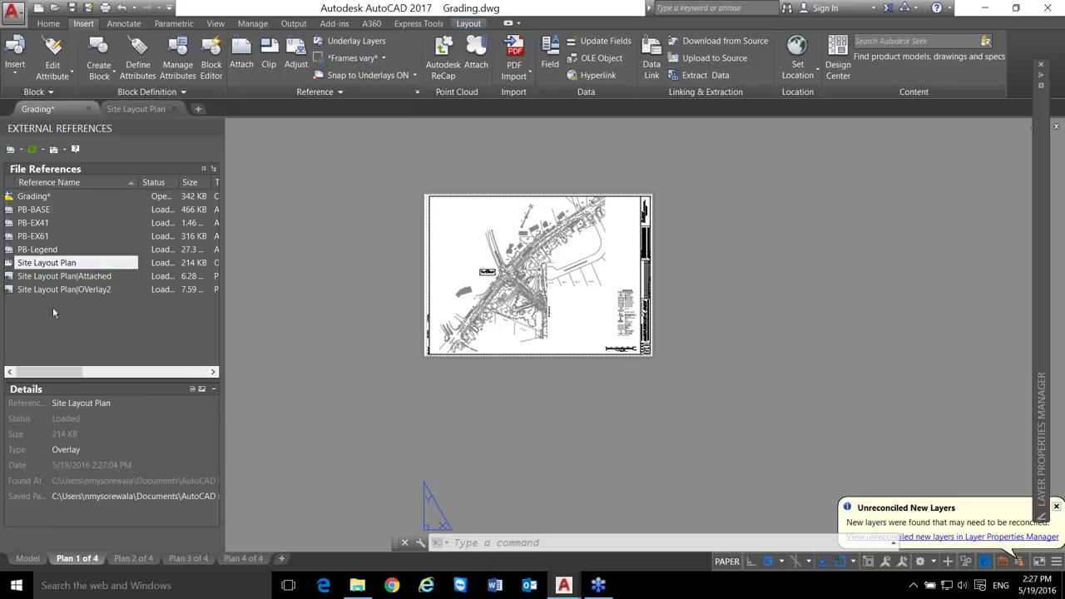
click(206, 171)
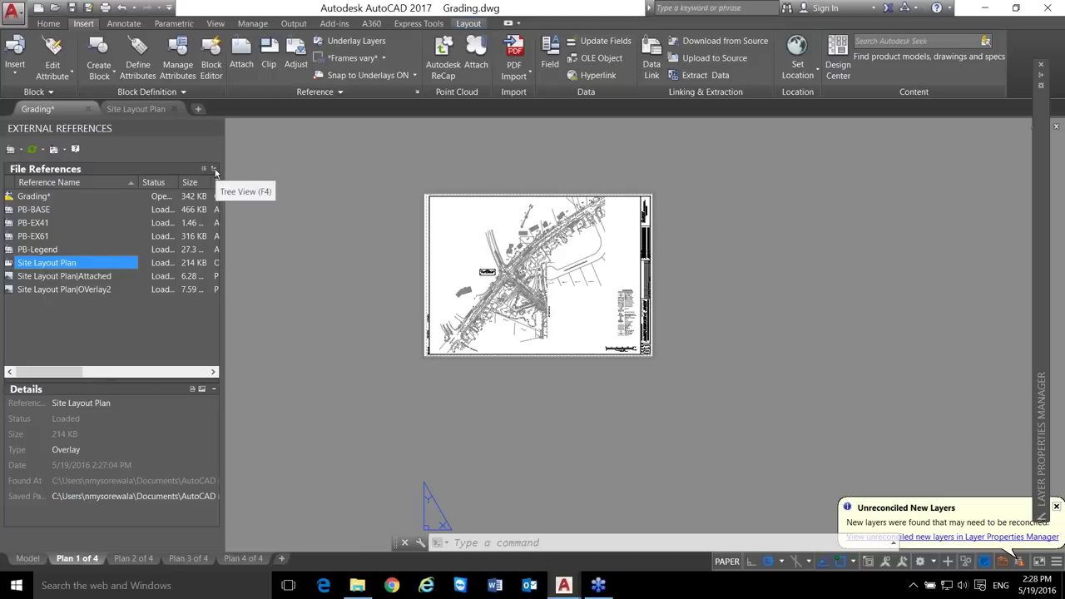
click(213, 171)
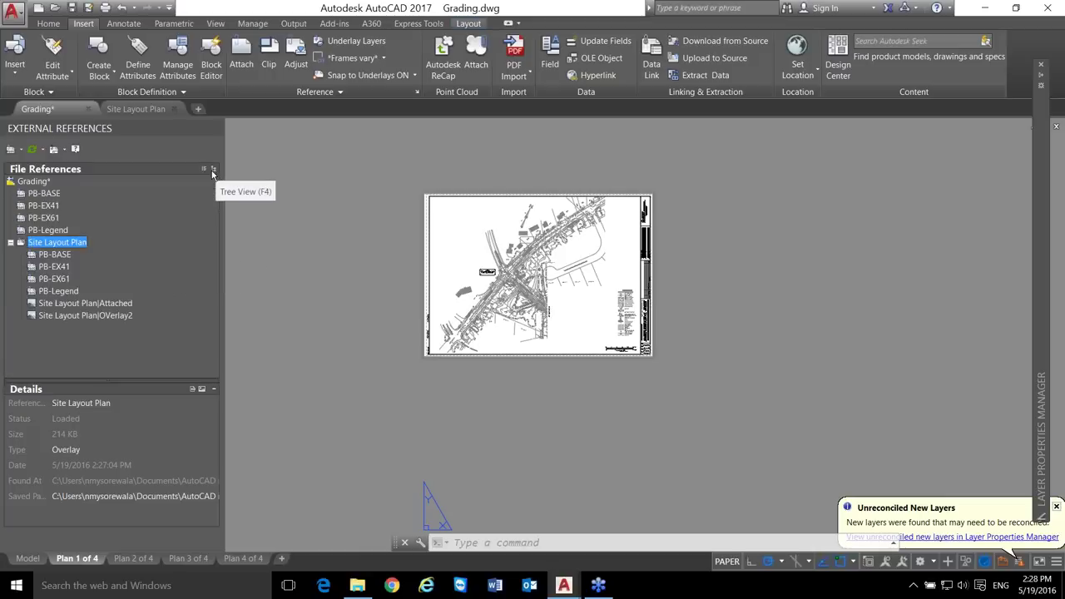
- Read Details for nested PB-BASE, PB-EX41, PB-EX61, PB-Legend and the Attached and OVerlay2 images
click(65, 258)
click(51, 243)
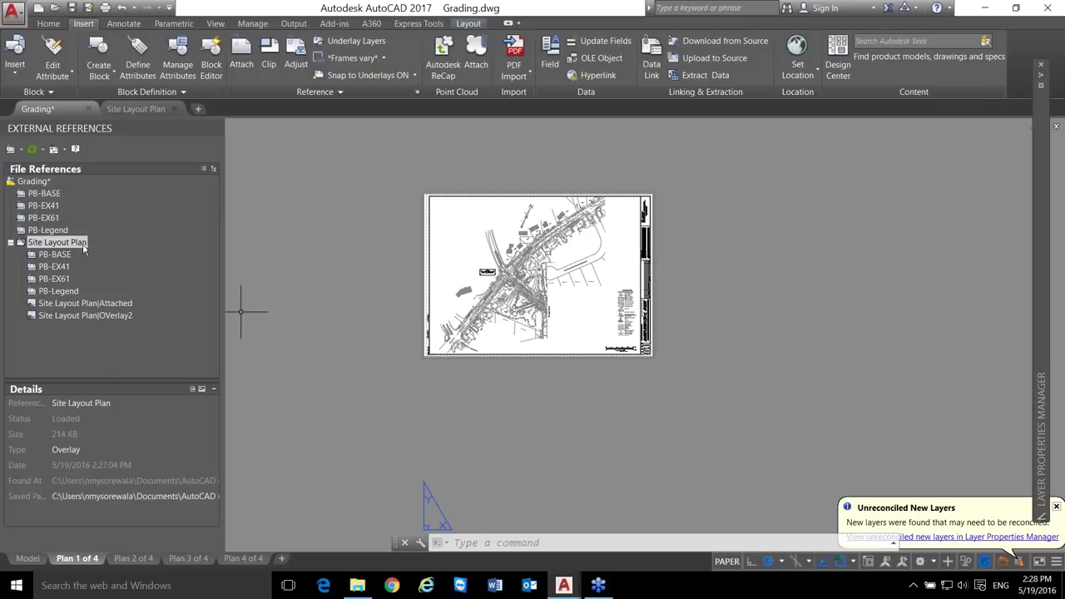
click(55, 254)
click(63, 267)
click(67, 280)
click(58, 291)
click(88, 305)
click(90, 316)
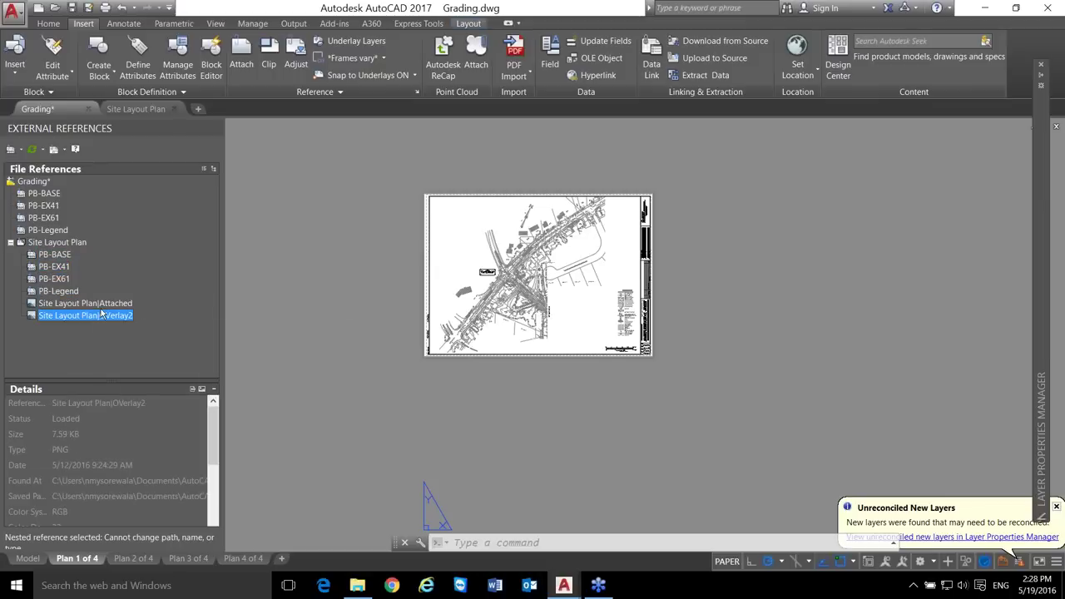
click(74, 292)
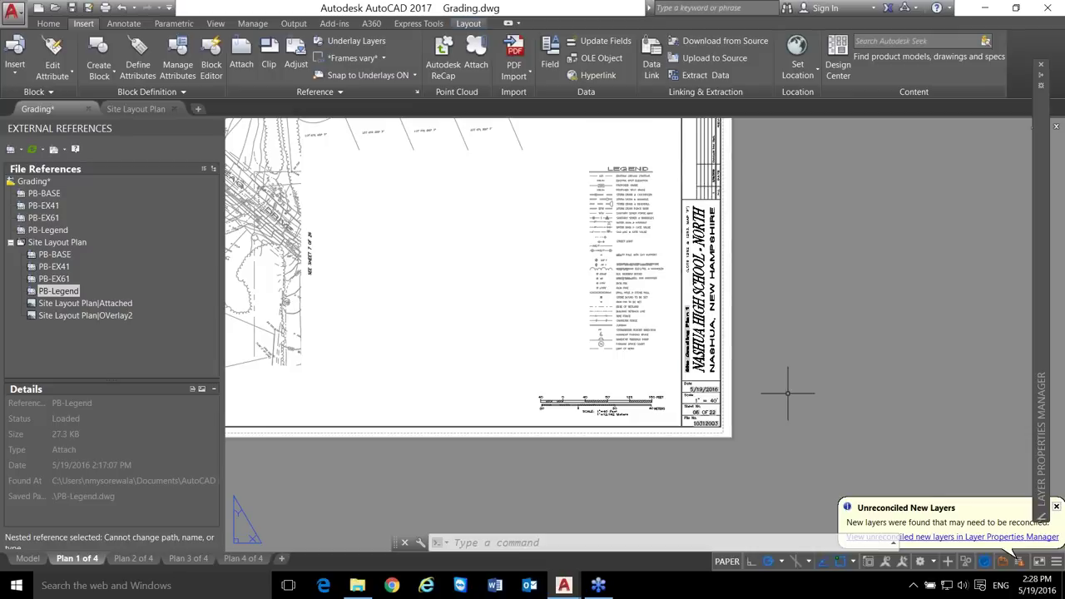
- Close the Unreconciled New Layers balloon and confirm nested references cannot be detached
click(1057, 506)
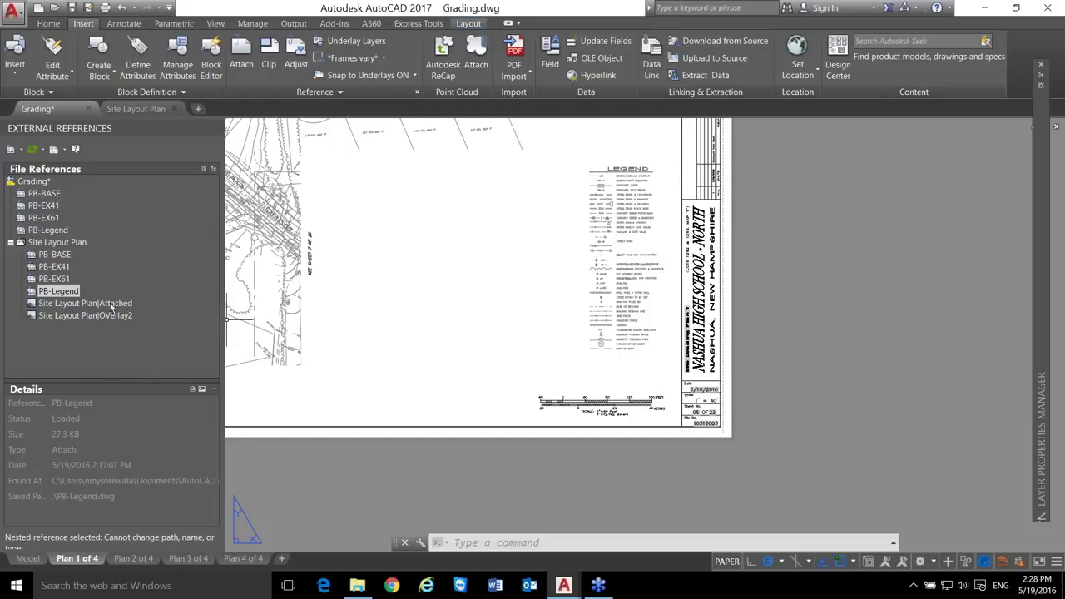
right_click(57, 293)
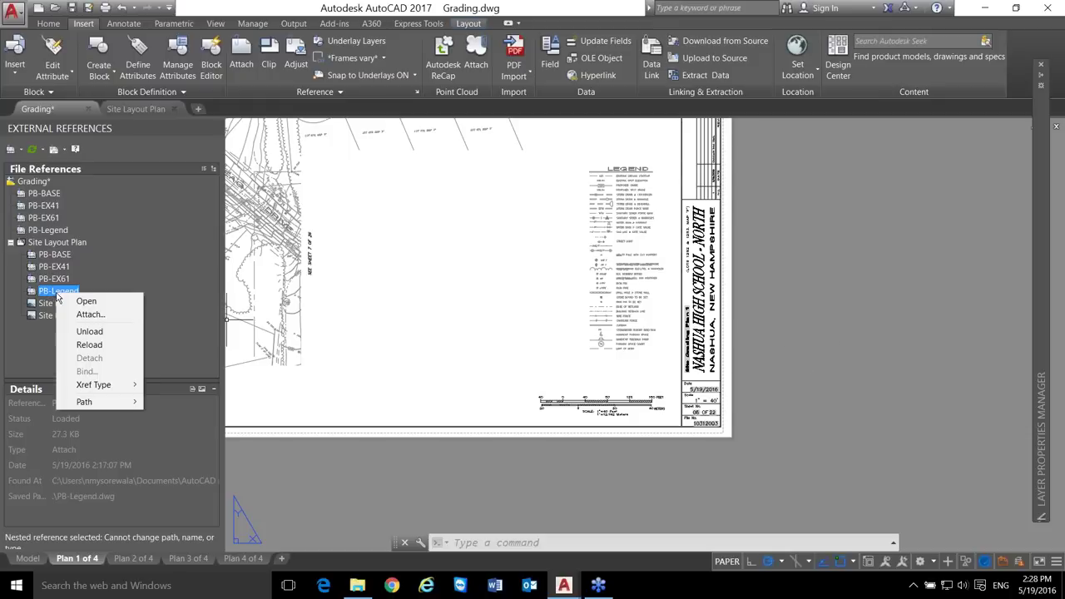
click(63, 303)
right_click(62, 304)
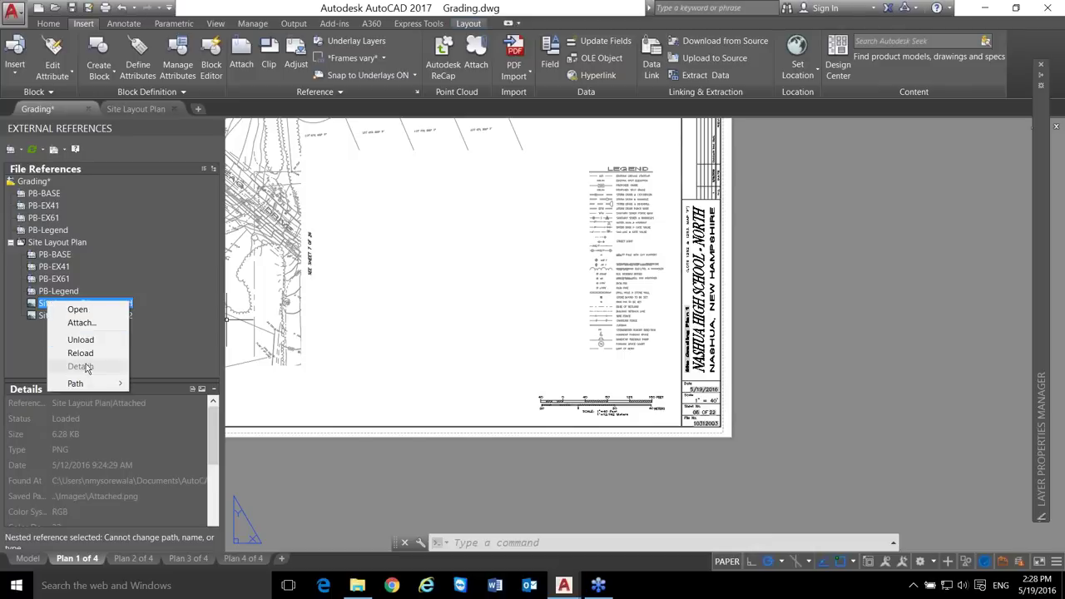
click(49, 256)
right_click(49, 258)
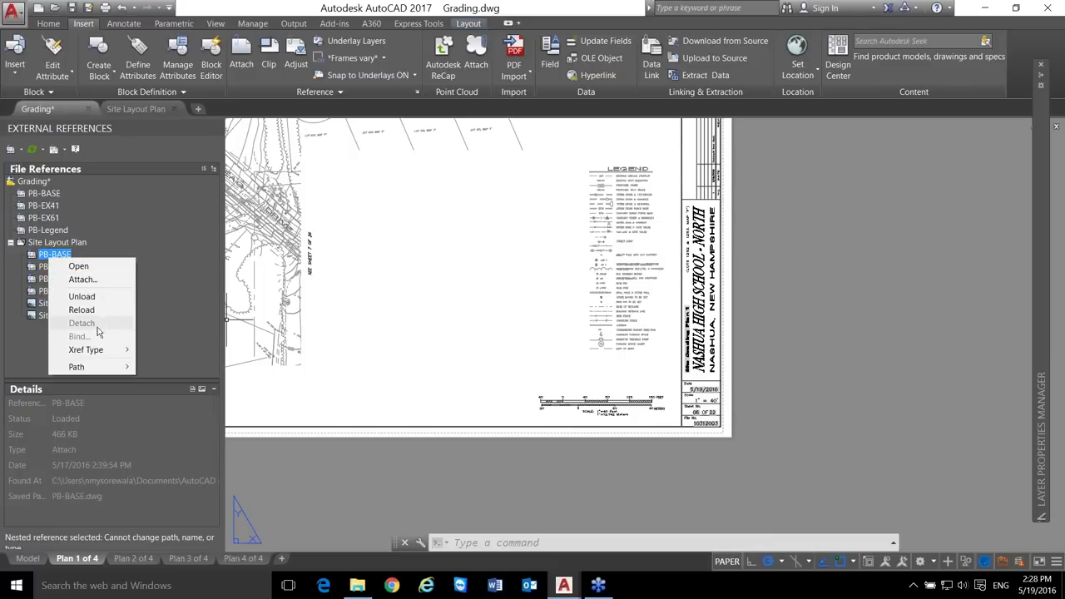
click(45, 278)
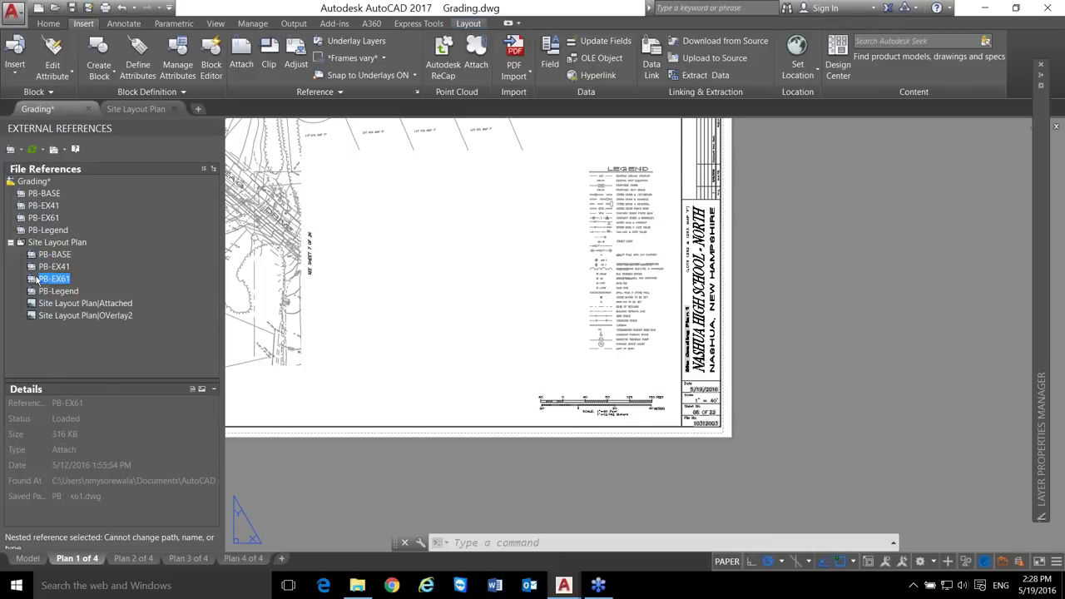
right_click(59, 292)
key(Escape)
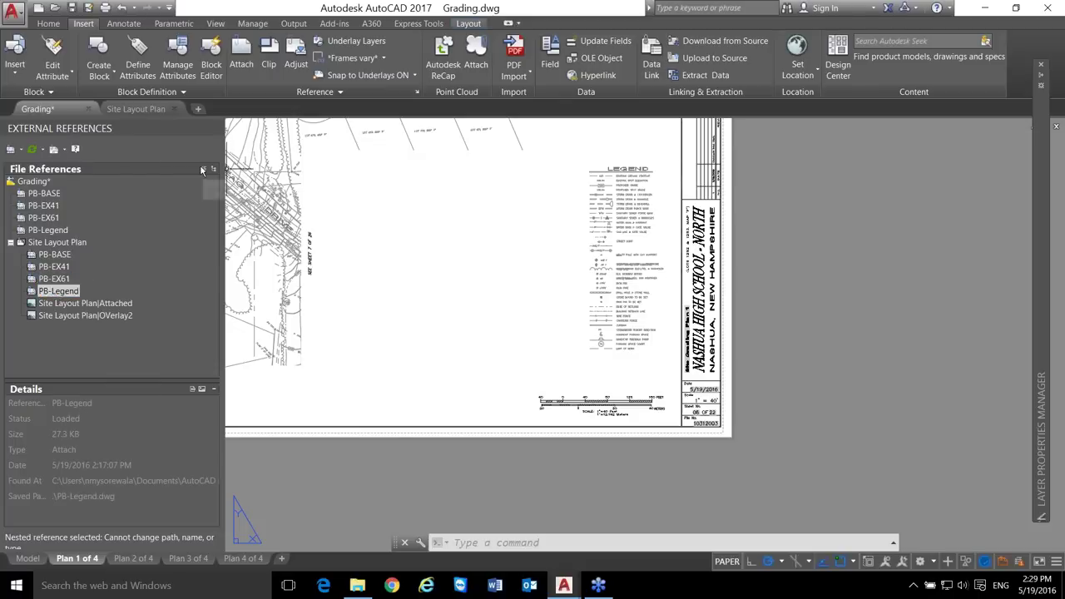
- In List View, review Details for Site Layout Plan, PB-Legend, OVerlay2 and the Attached image
click(203, 169)
click(55, 264)
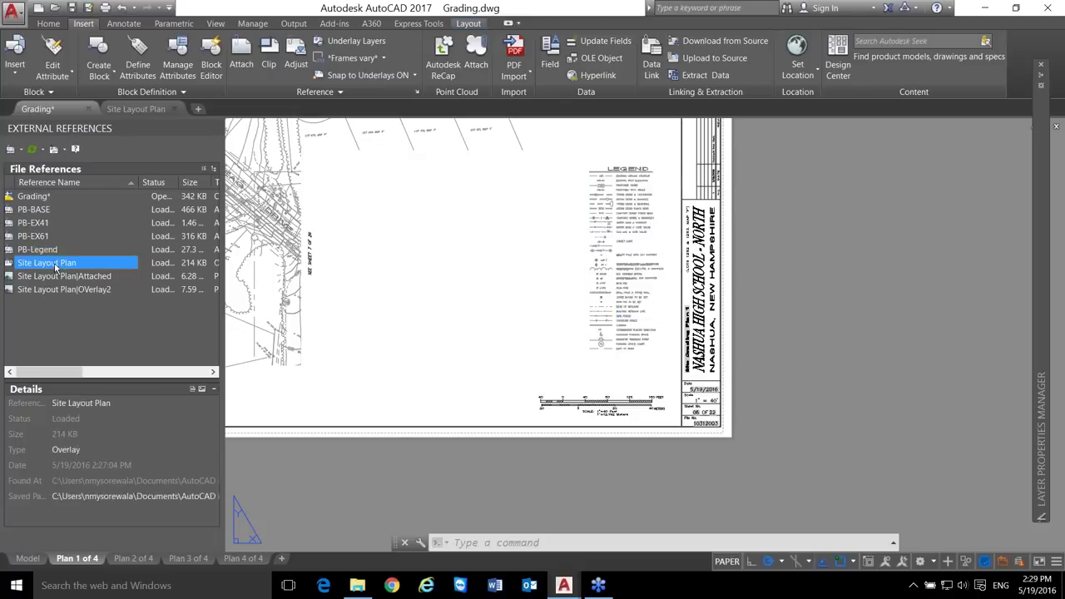
click(48, 251)
mouse_move(86, 253)
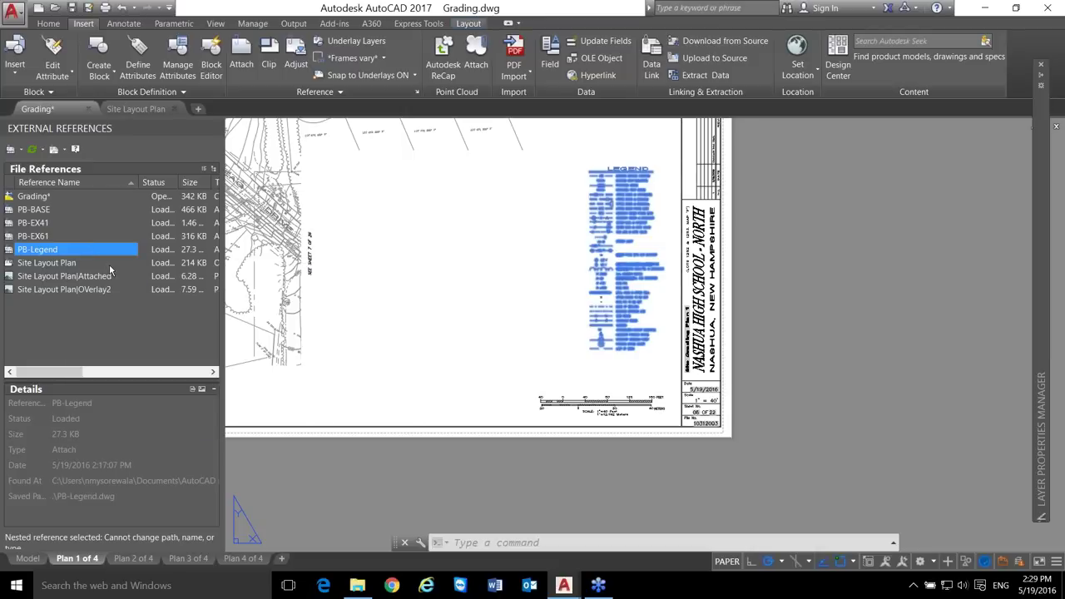
mouse_move(109, 269)
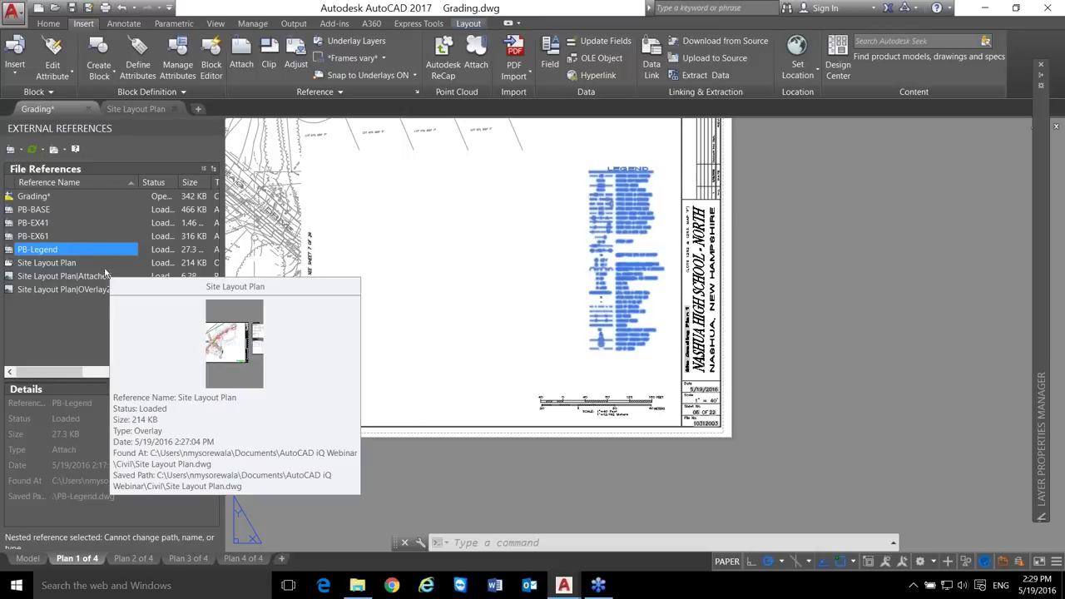
click(52, 264)
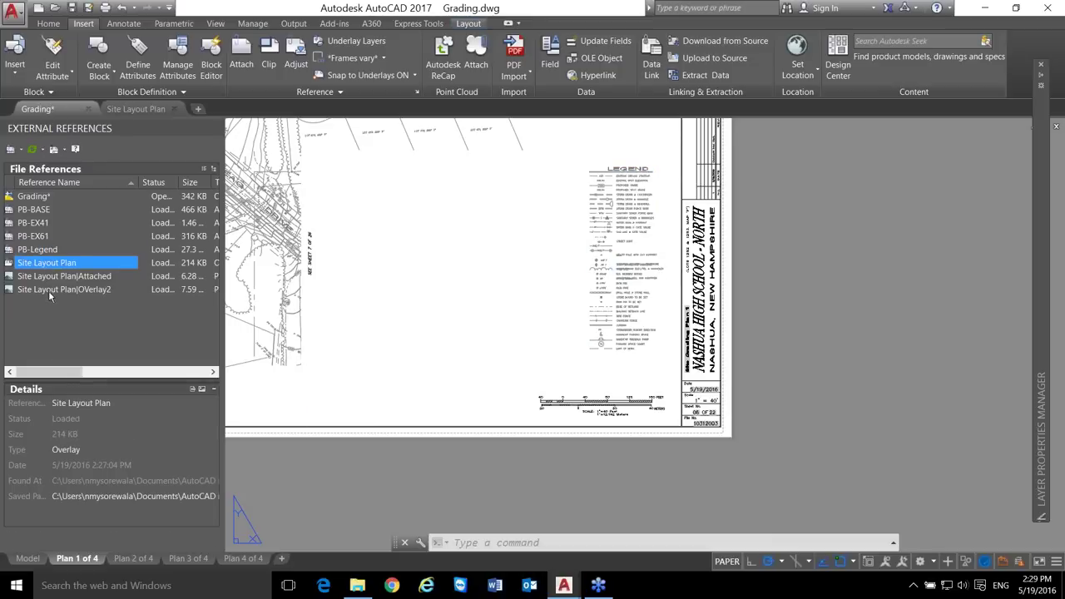
click(50, 291)
click(61, 276)
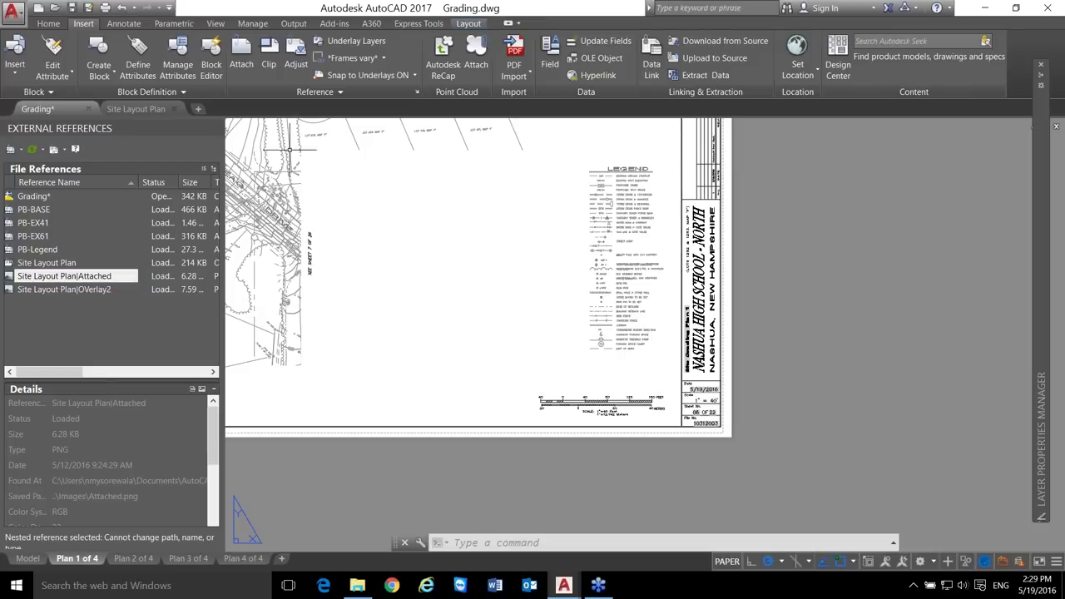
click(67, 263)
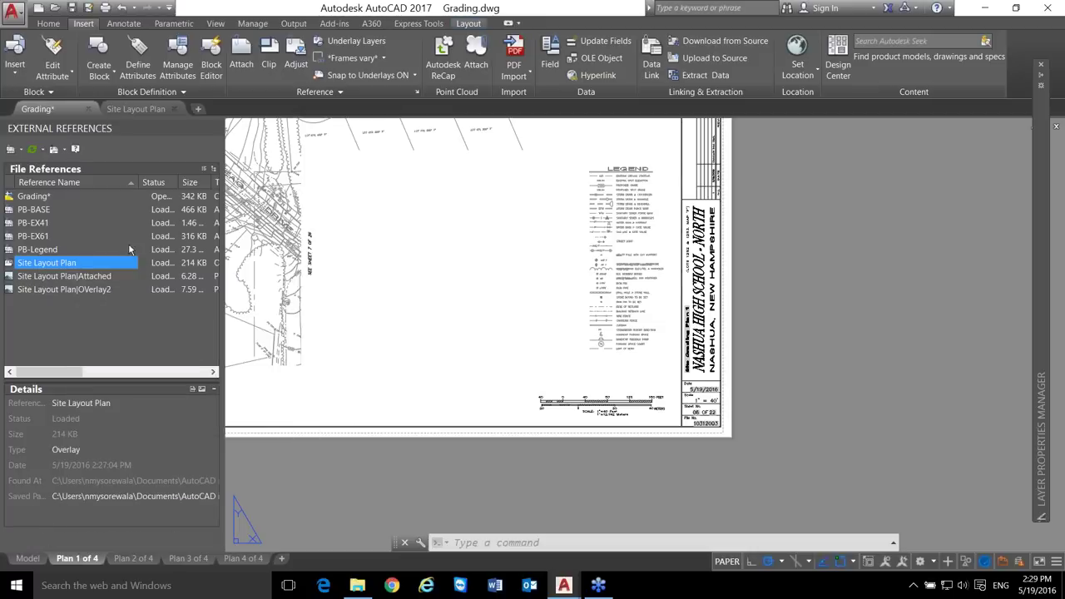
mouse_move(122, 252)
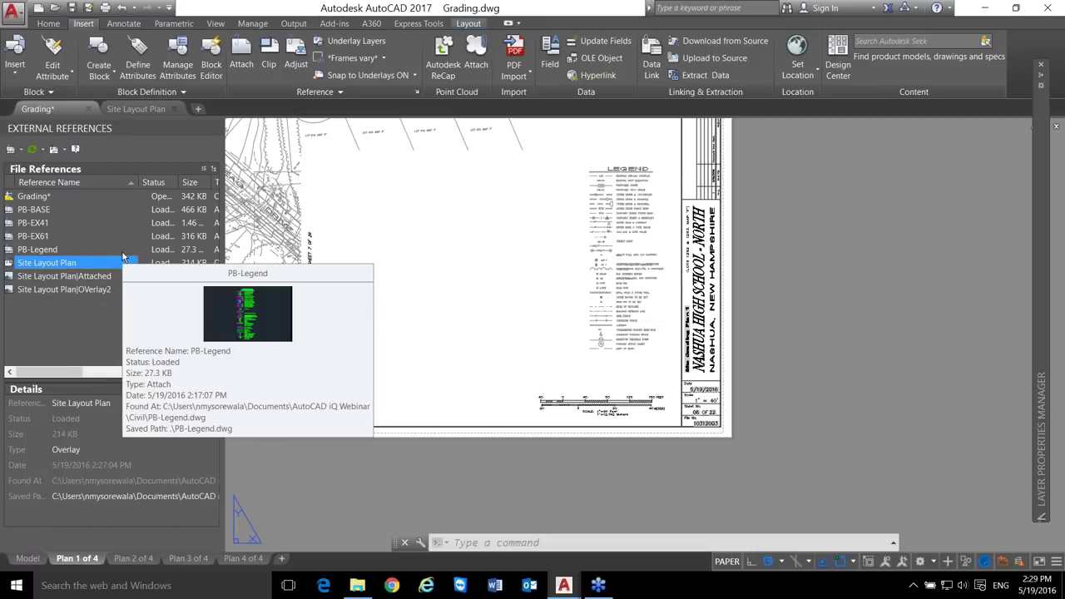
click(73, 275)
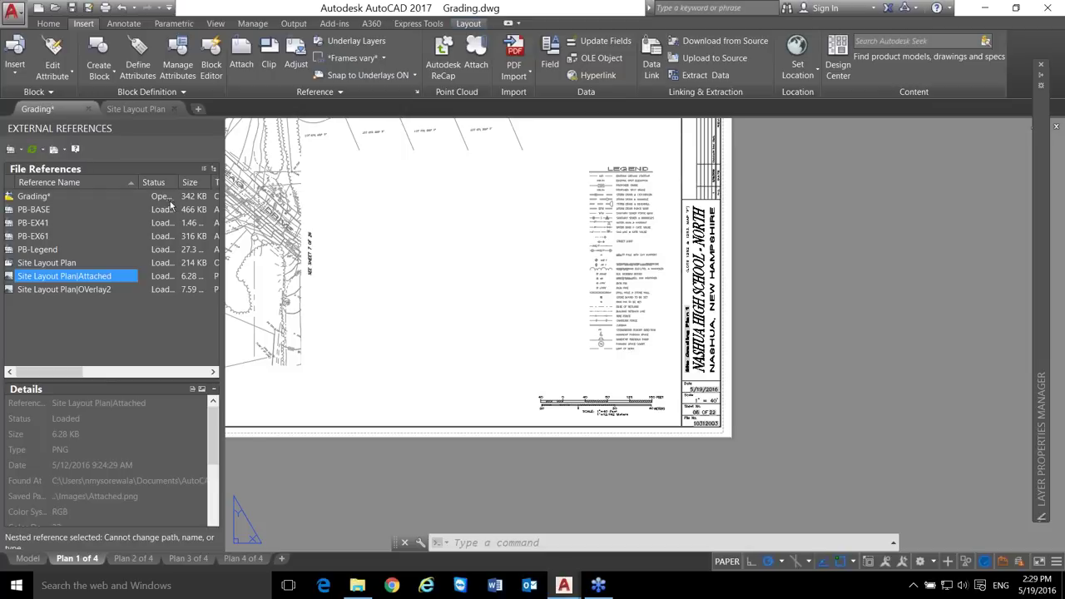
- In Tree View, review Details of every nested reference, then go to Site Layout Plan
click(213, 169)
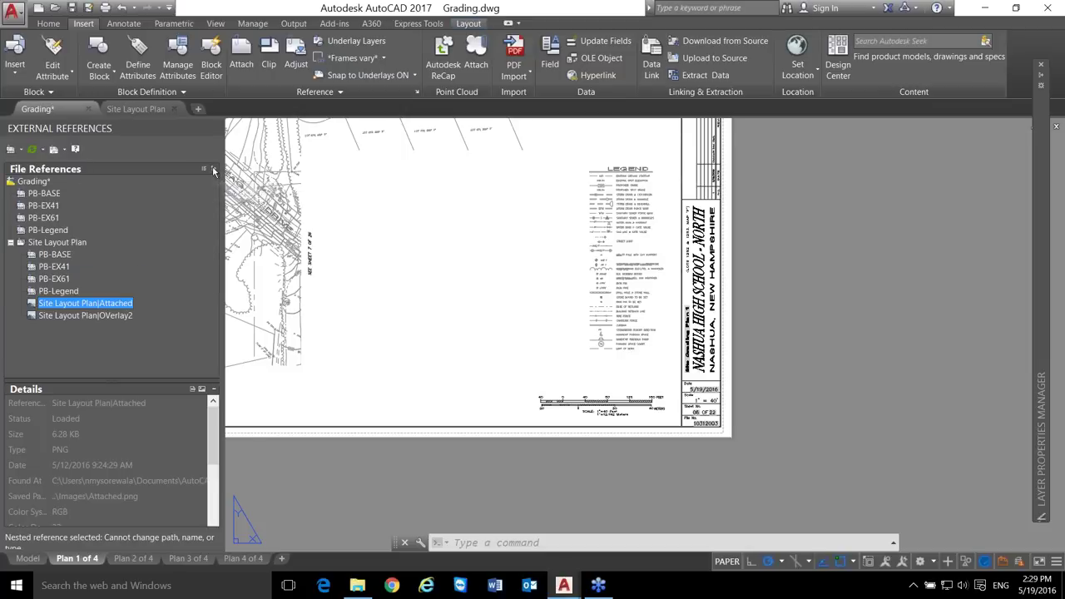
click(63, 242)
click(61, 256)
click(55, 267)
click(55, 279)
click(60, 291)
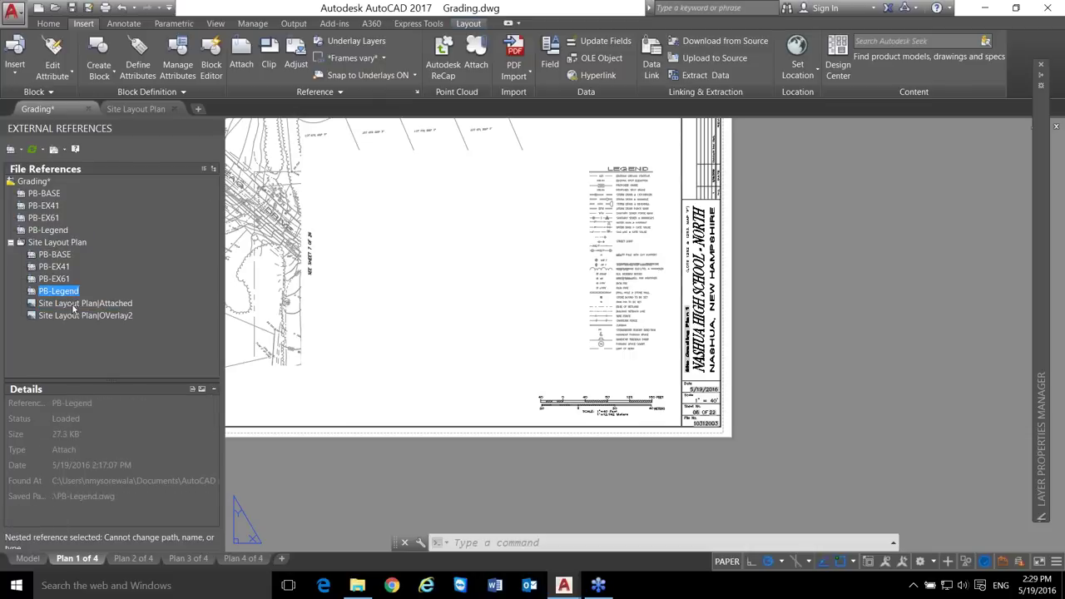
click(79, 316)
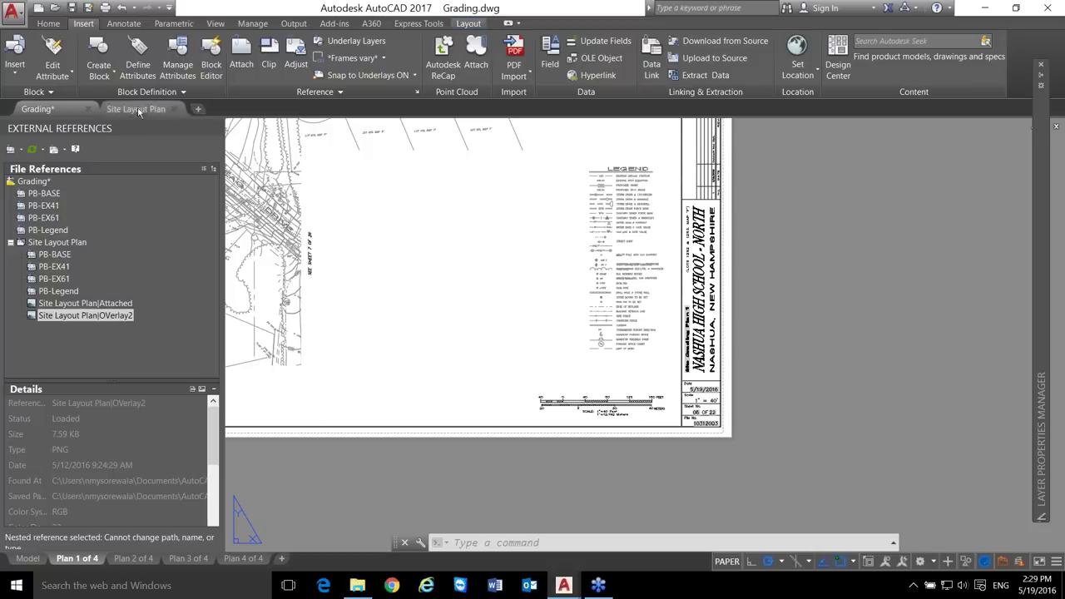
click(67, 293)
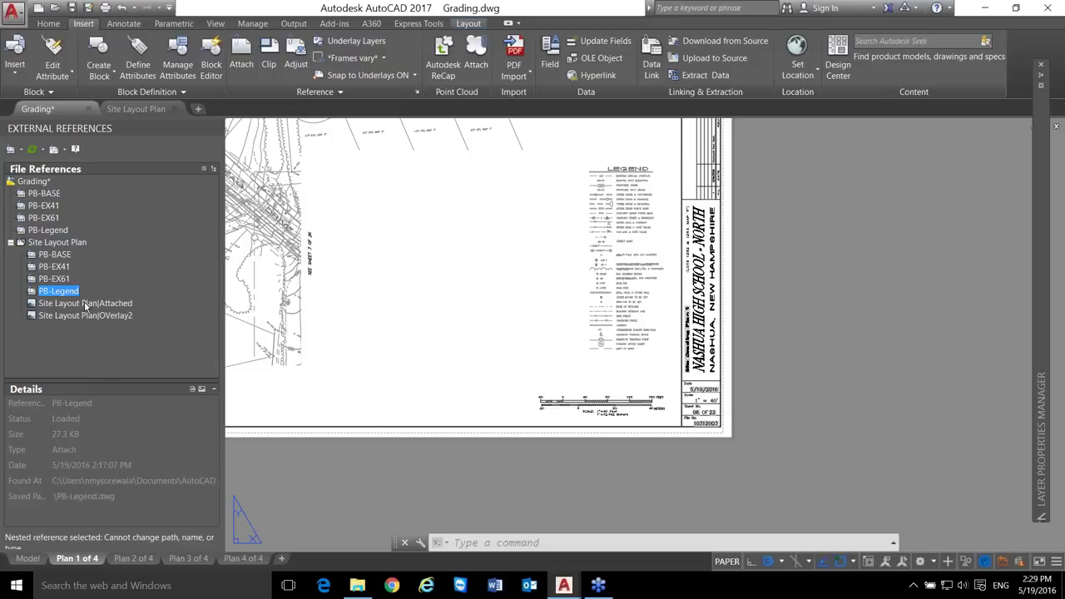
click(85, 305)
click(92, 316)
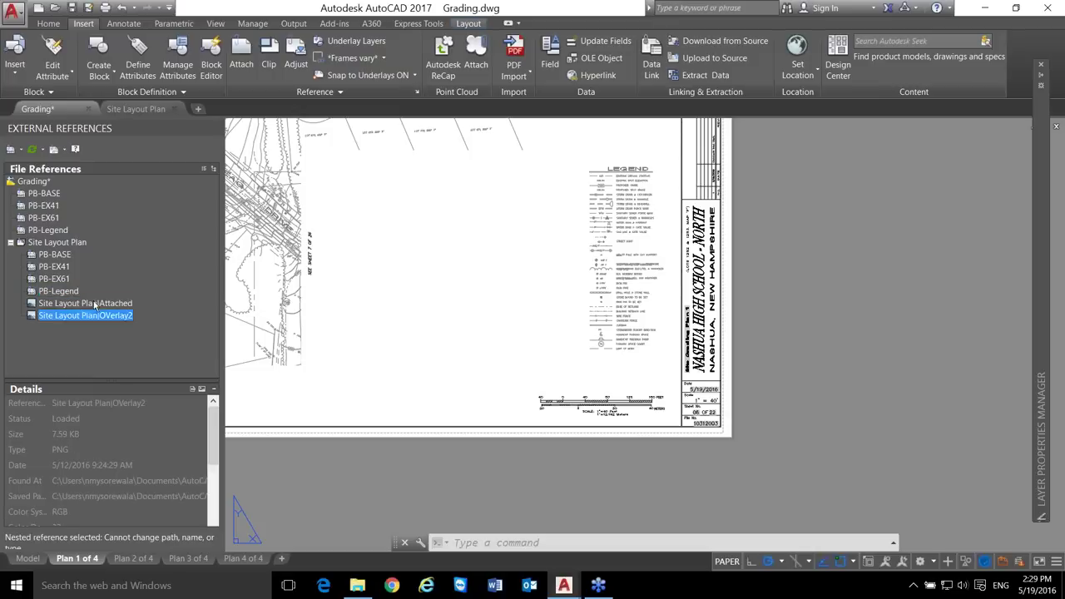
click(133, 109)
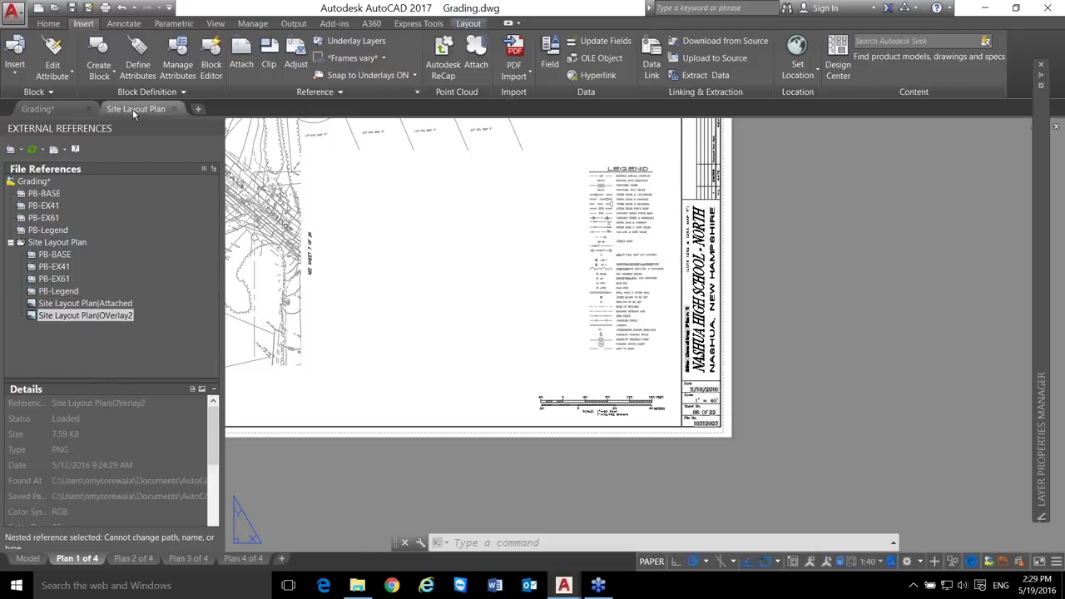
- Open Site Layout Plan's Plan 1 of 4 layout and reopen the External References palette
mouse_move(140, 106)
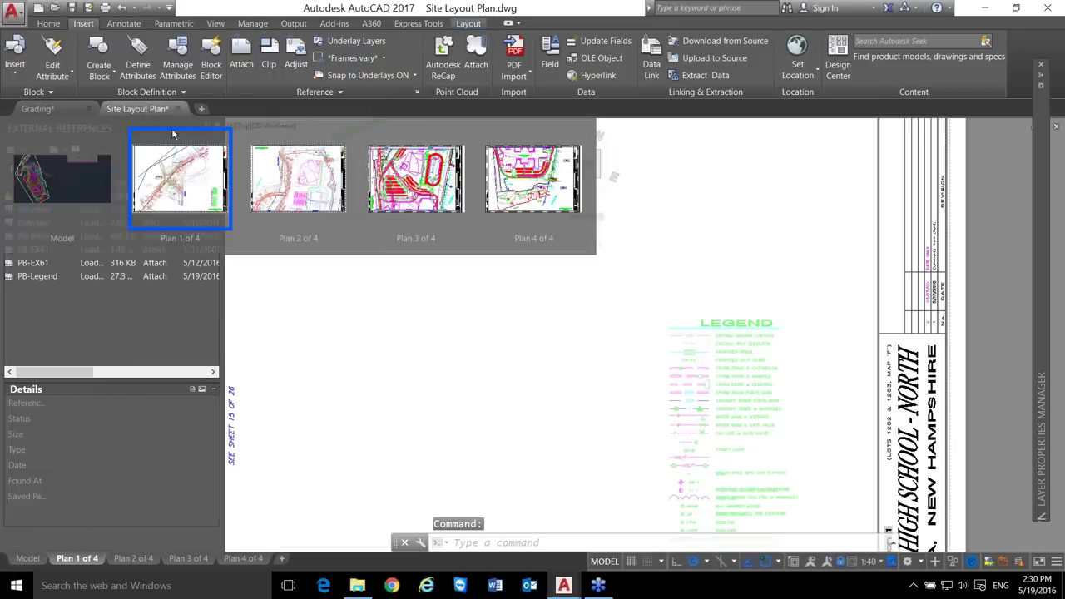
click(179, 179)
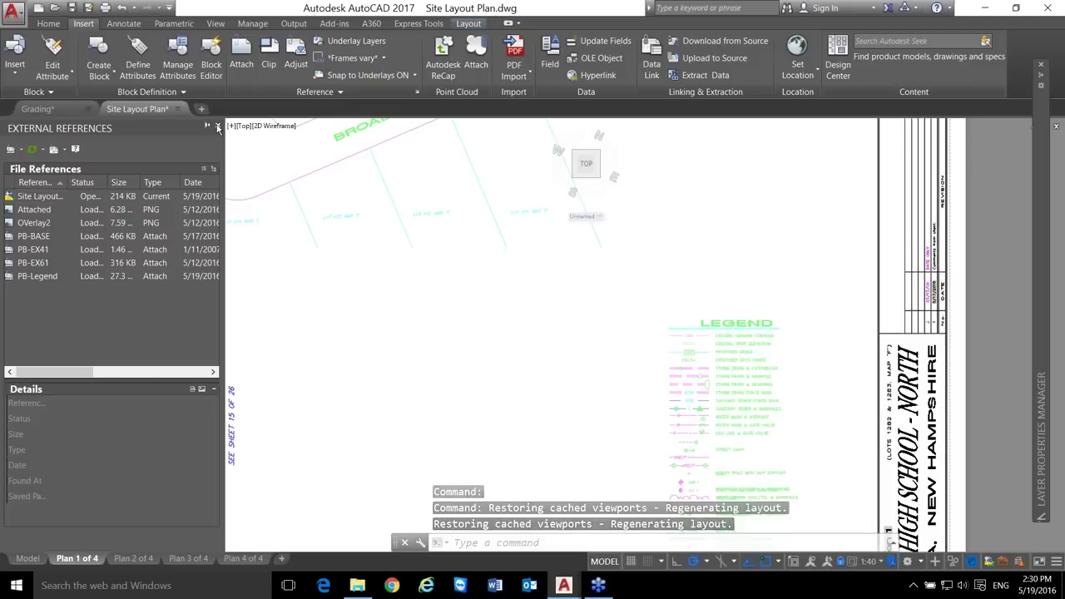
click(217, 127)
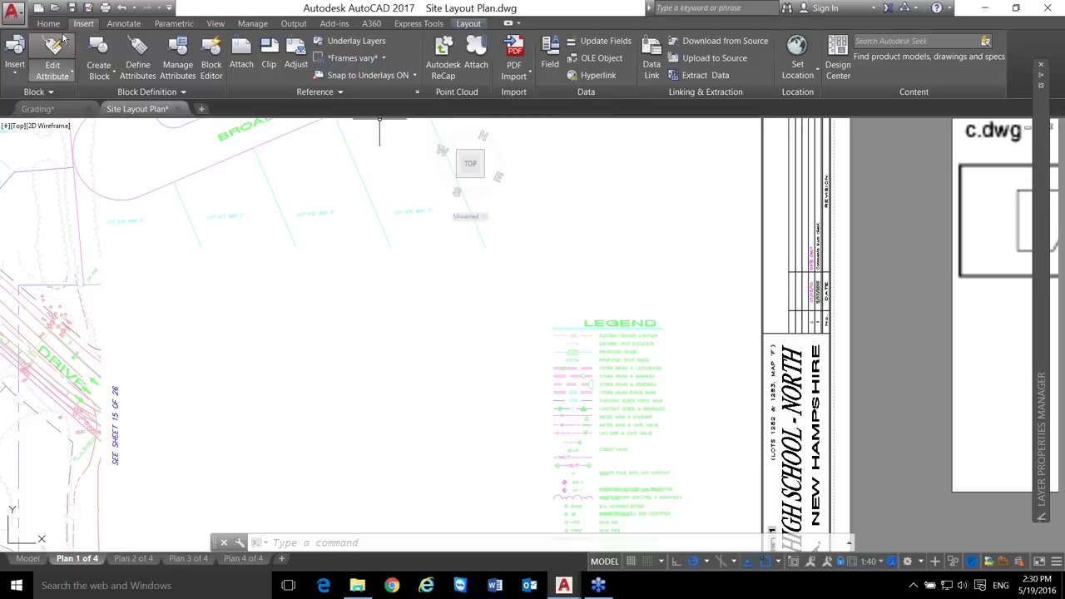
click(417, 94)
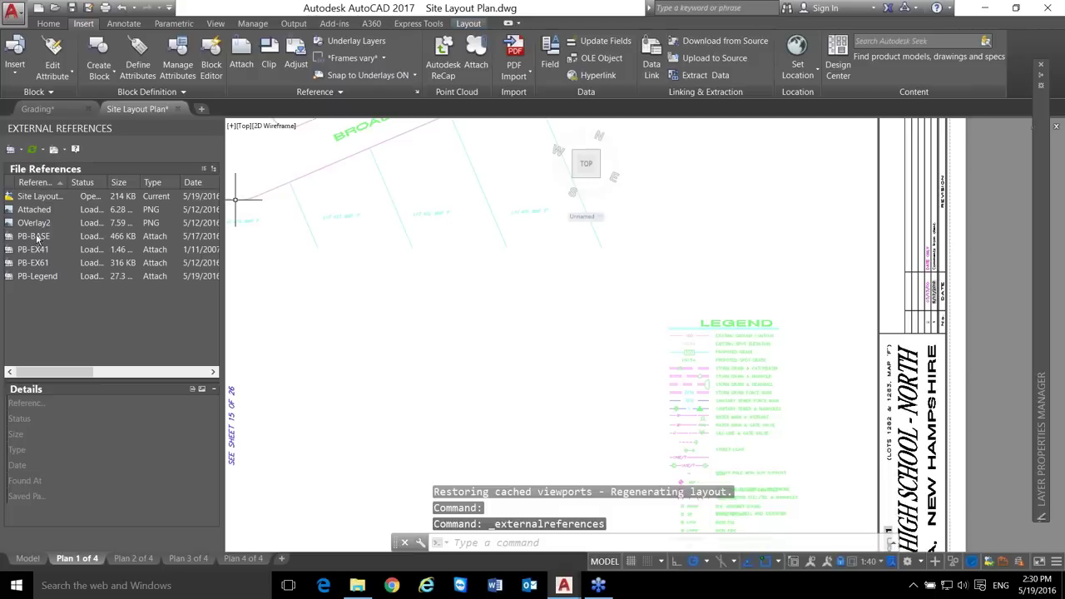
- Select PB-Legend and look over its reference details and available actions
click(33, 223)
click(31, 277)
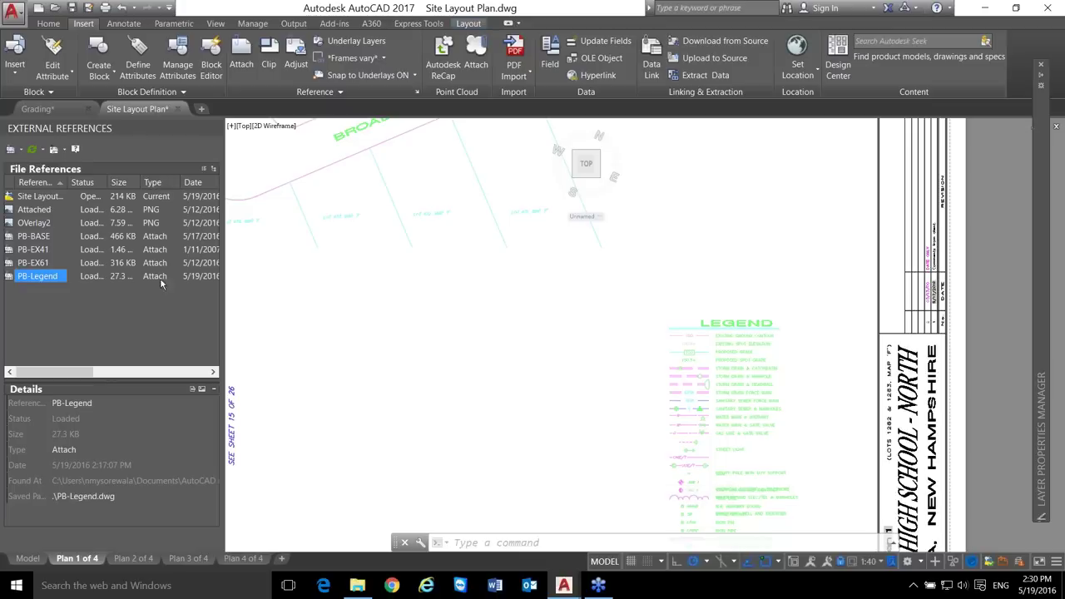
right_click(48, 278)
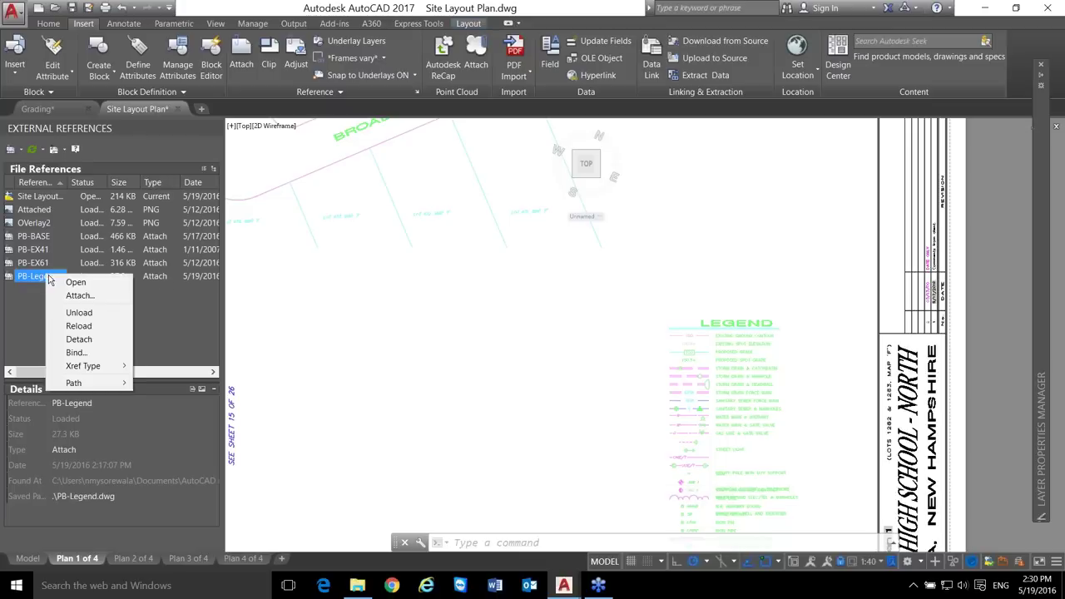
mouse_move(93, 371)
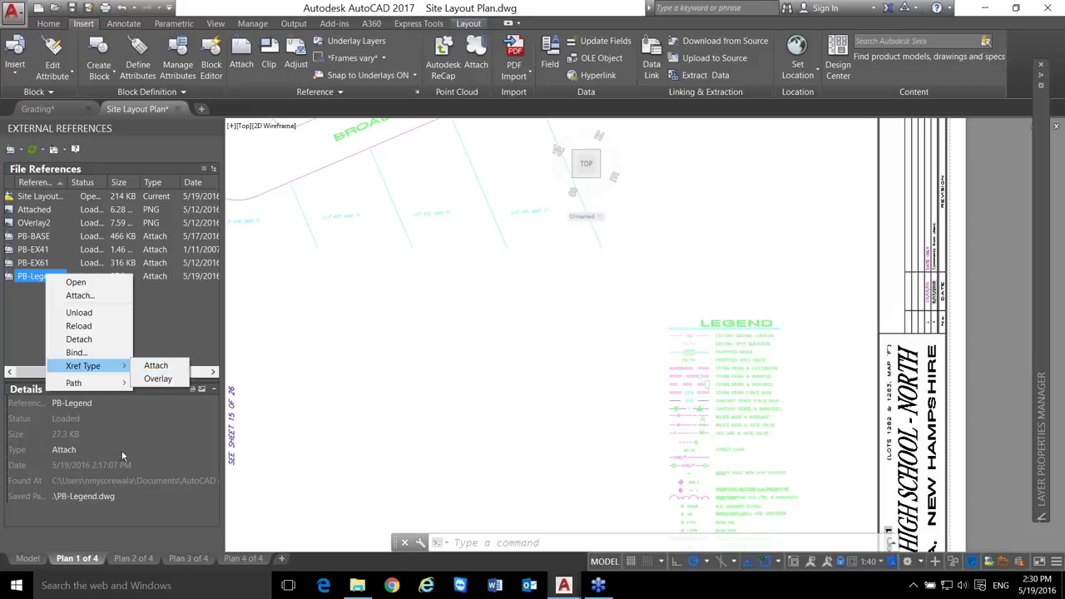
click(58, 466)
- Change PB-Legend's reference Type from Attach to Overlay and save the drawing
click(70, 449)
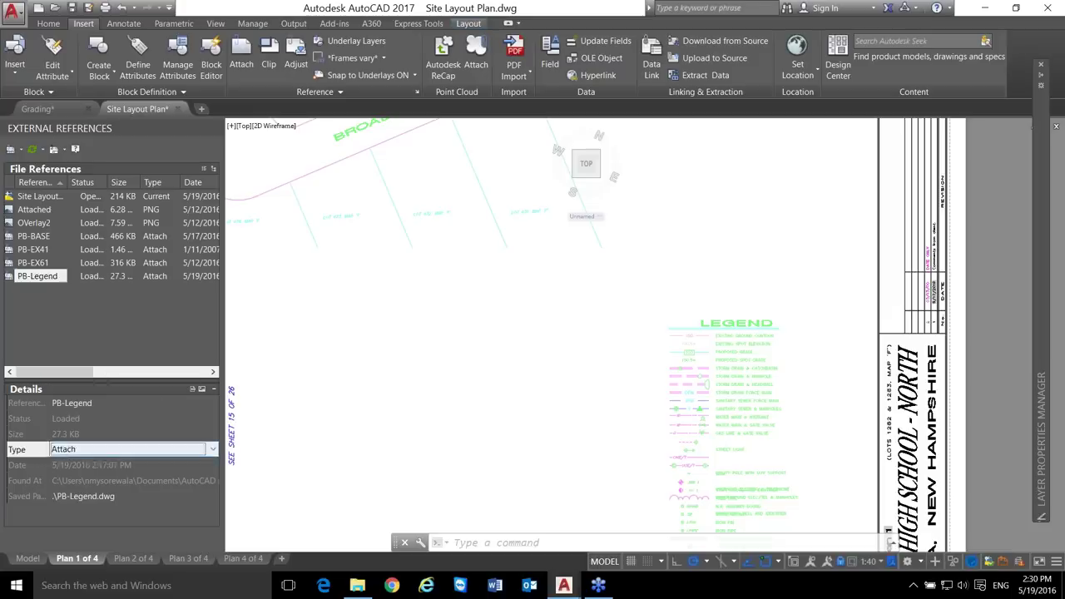
click(212, 451)
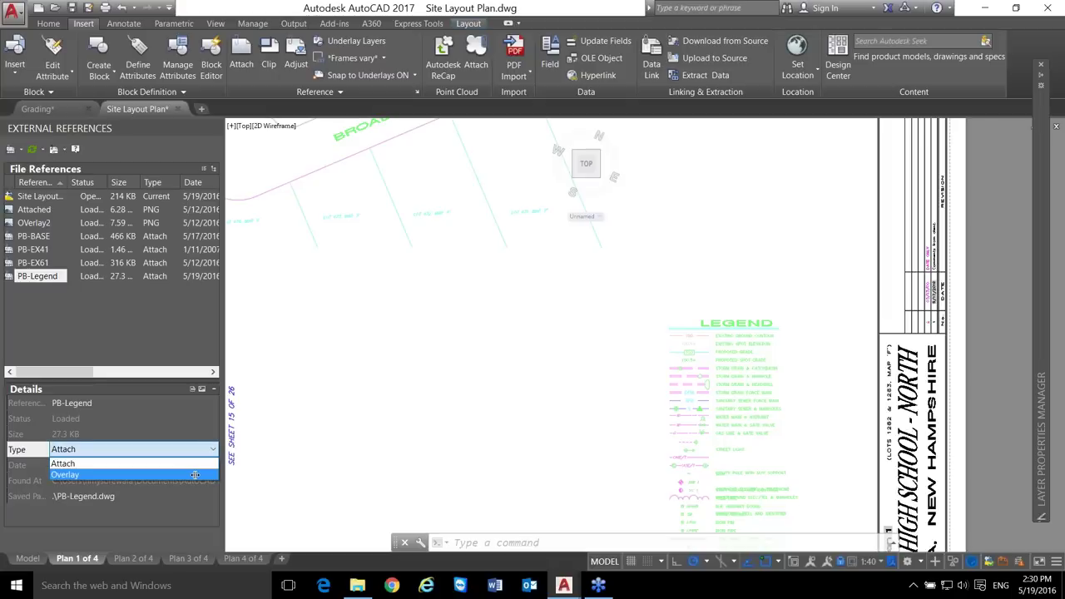
click(194, 474)
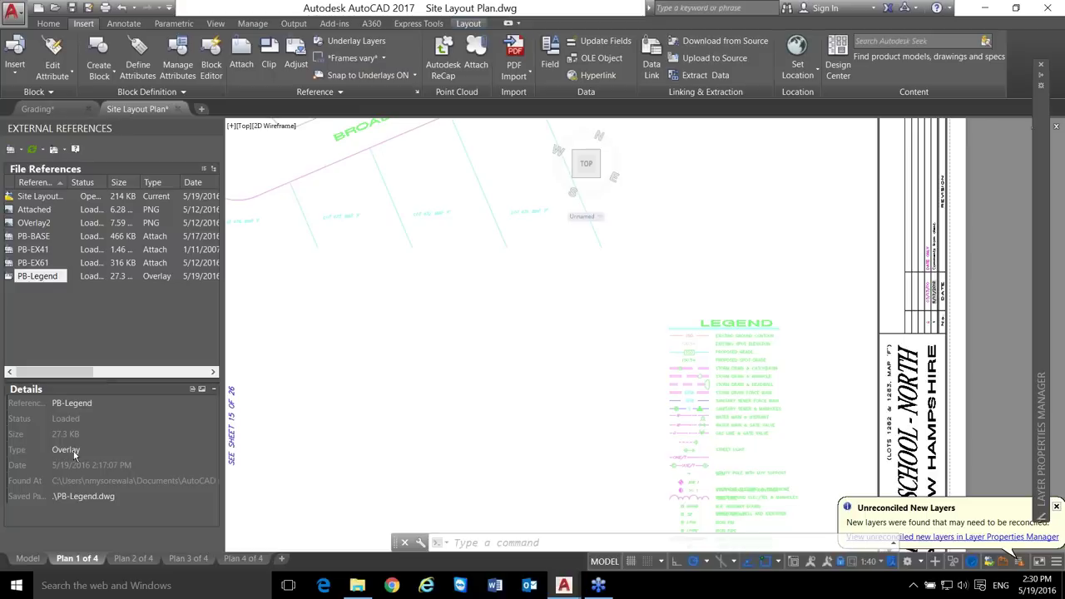
click(40, 224)
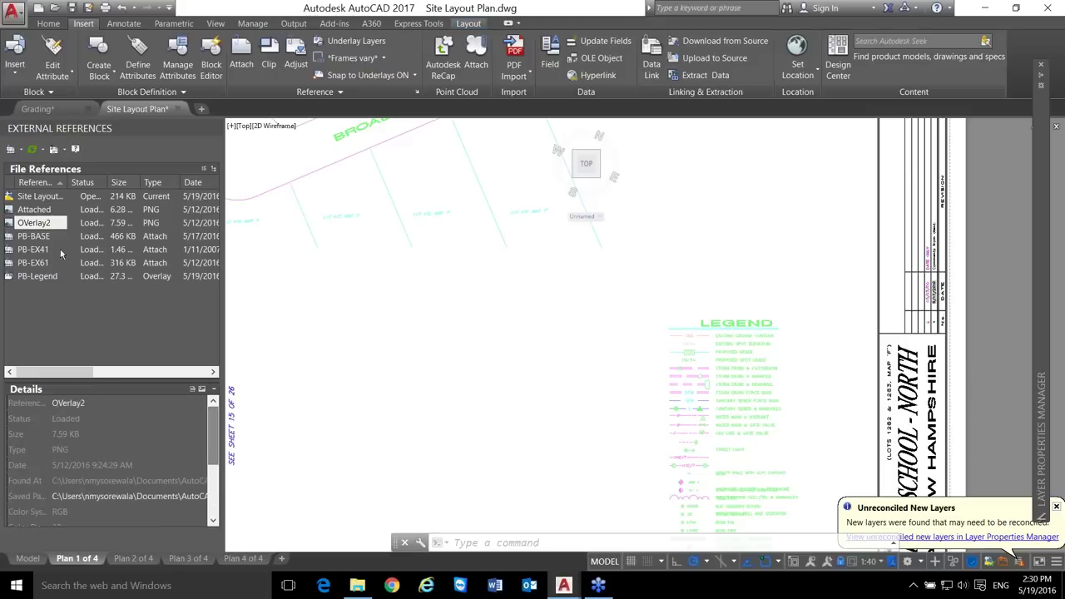
click(46, 275)
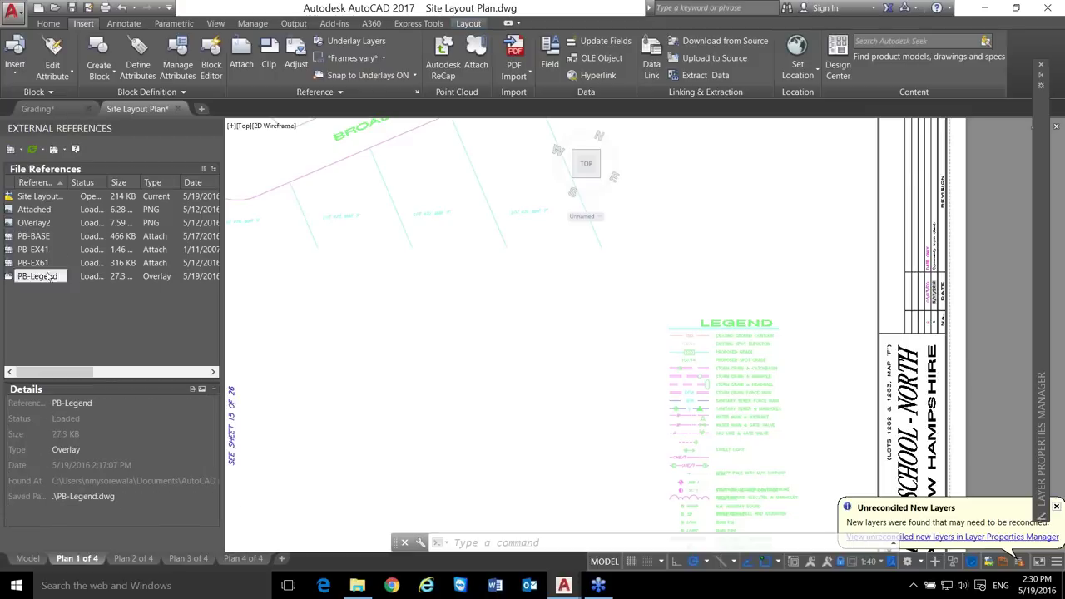
mouse_move(60, 264)
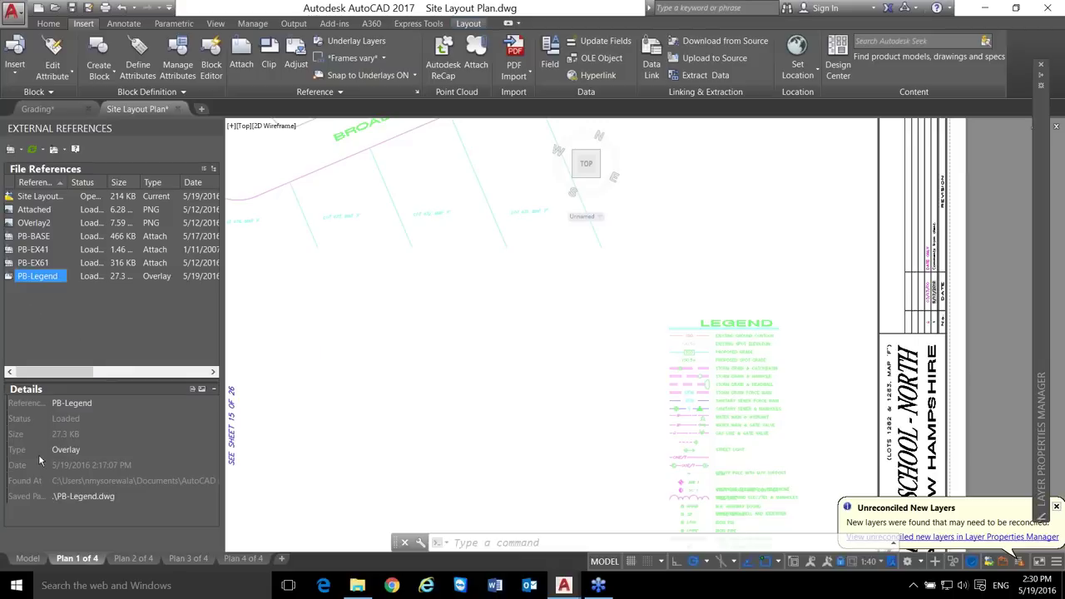
click(73, 336)
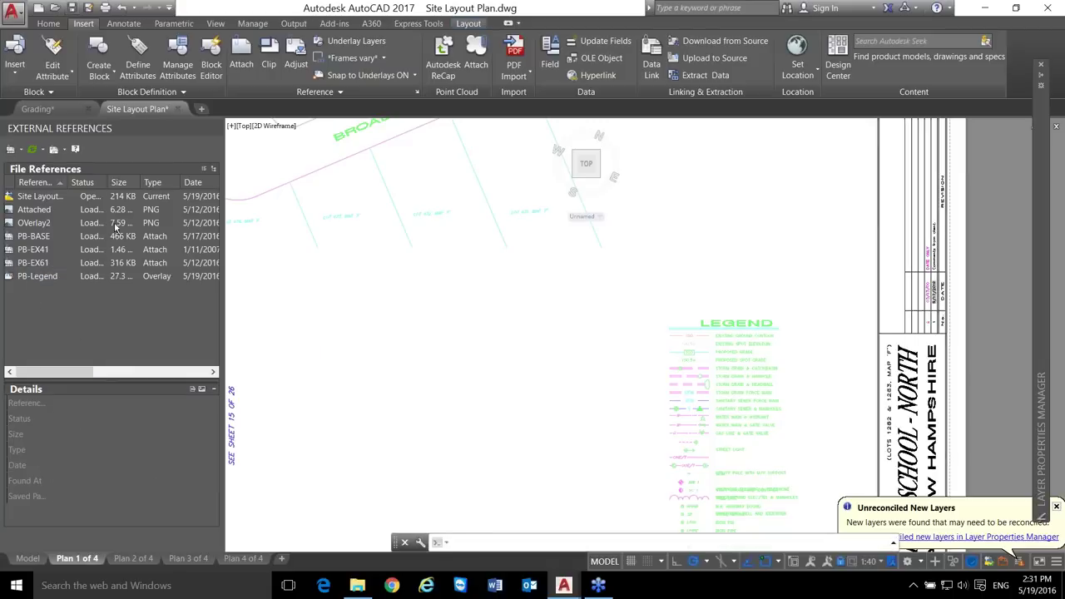
key(ctrl+s)
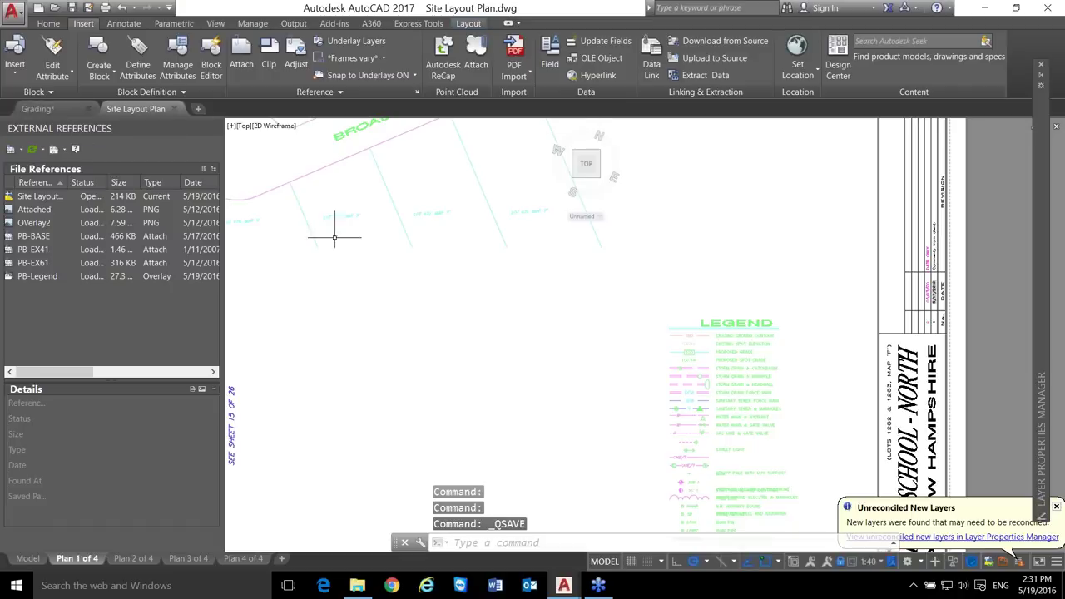
- Back in Grading, reload the Site Layout Plan reference and check nested PB-BASE
click(51, 112)
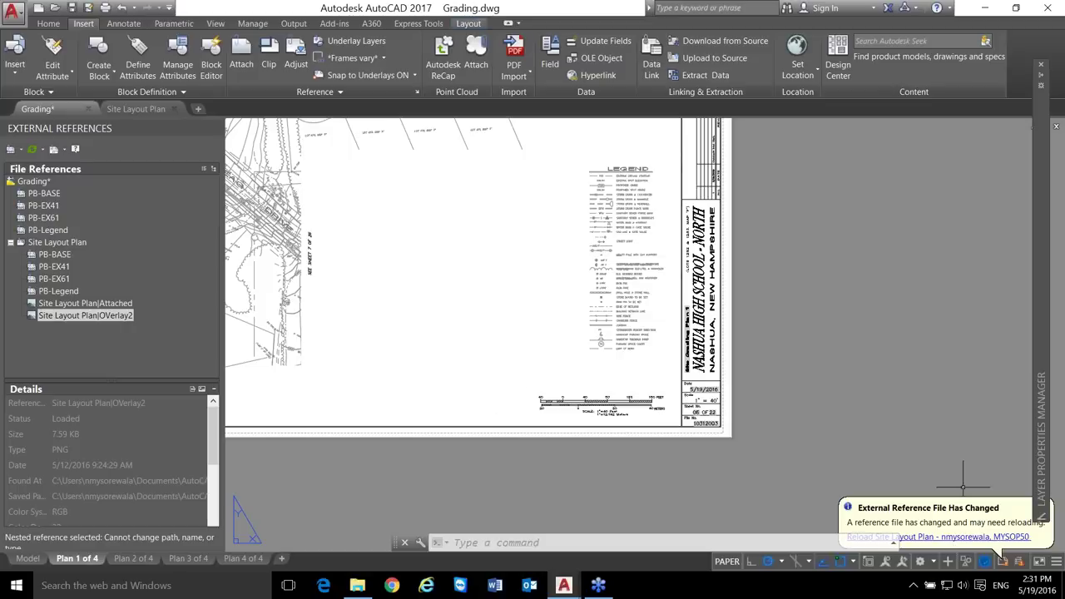
right_click(36, 242)
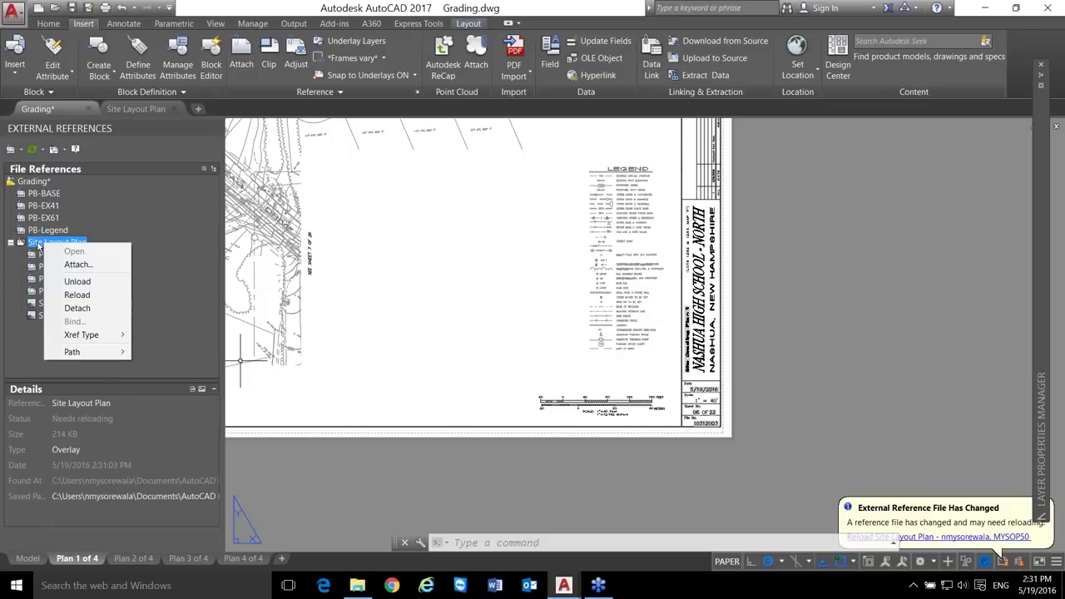
click(75, 295)
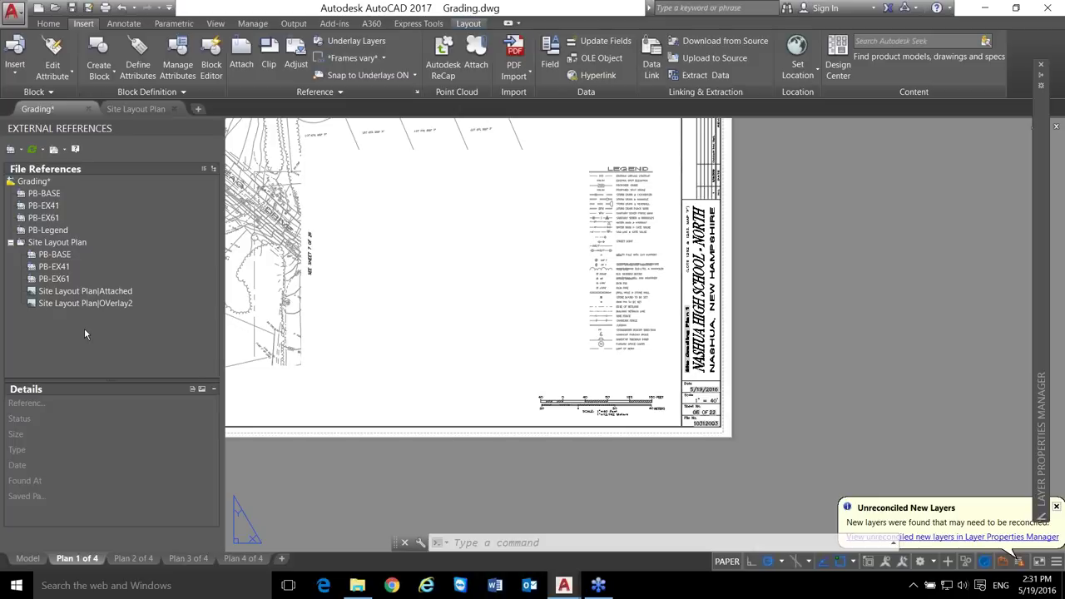
click(41, 254)
mouse_move(37, 258)
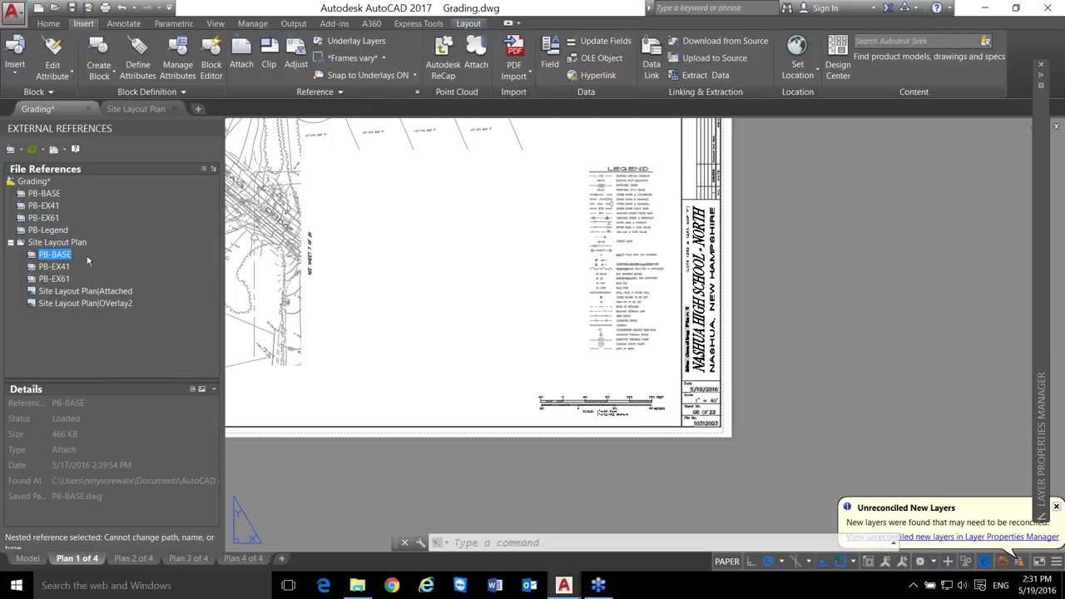
- Confirm PB-EX61's Path option is greyed out, select PB-EX41, then switch to Site Layout Plan
right_click(45, 214)
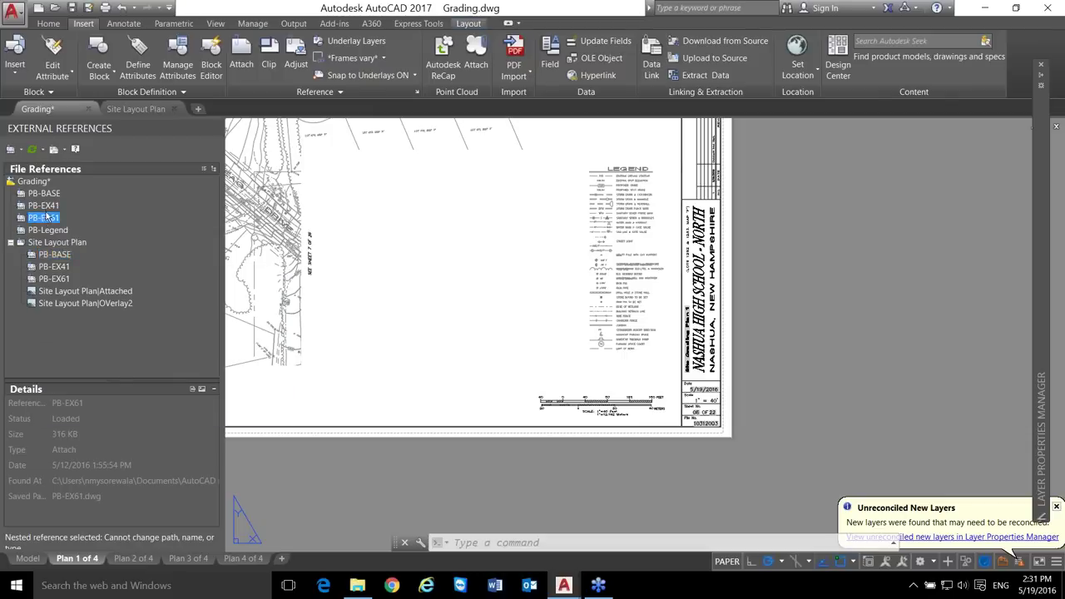
mouse_move(107, 321)
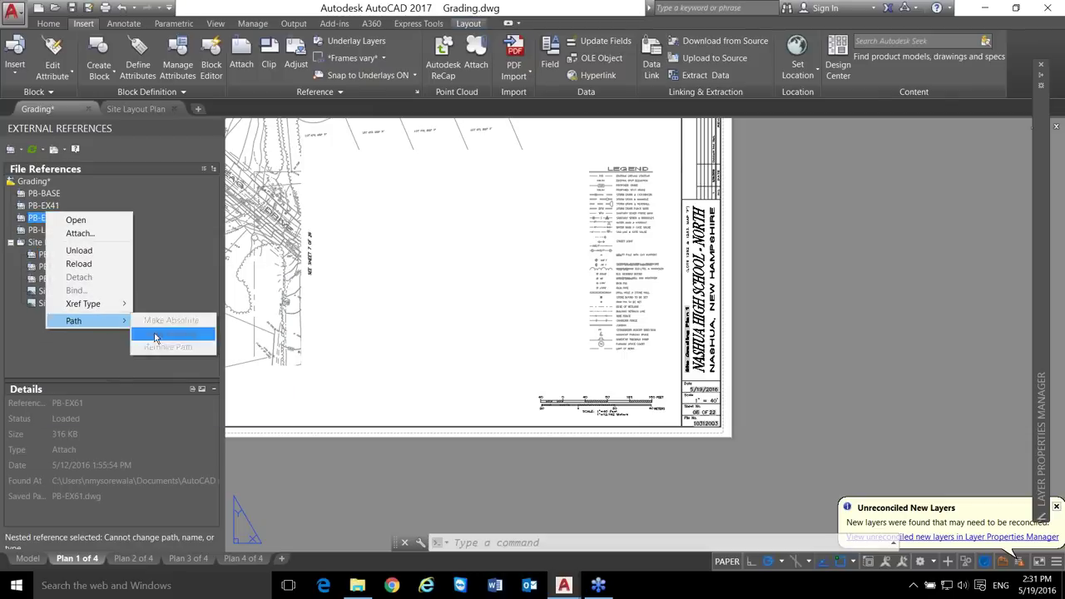
click(124, 182)
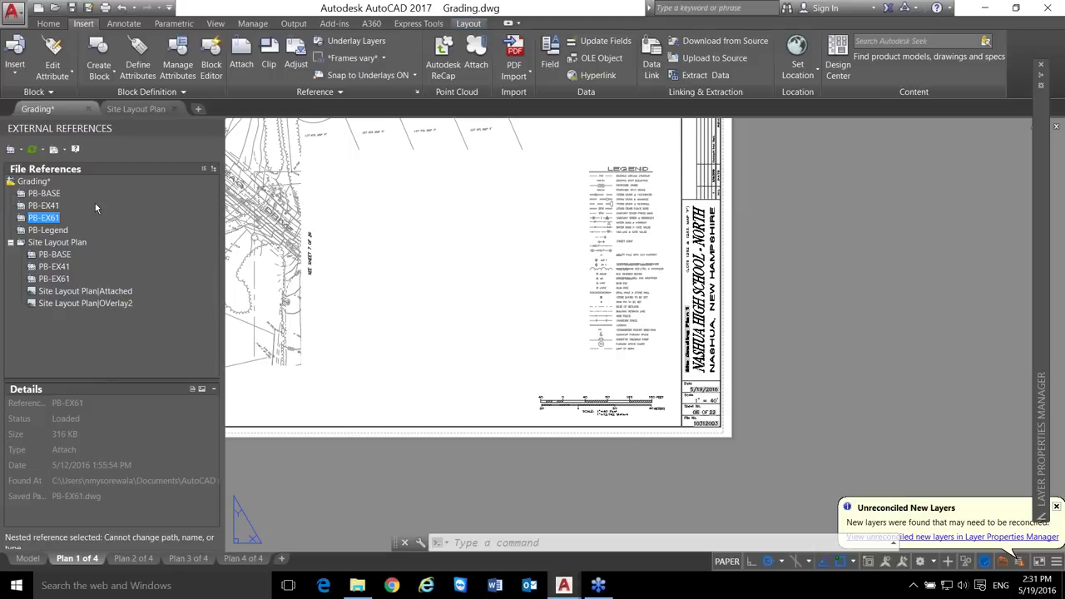
mouse_move(95, 205)
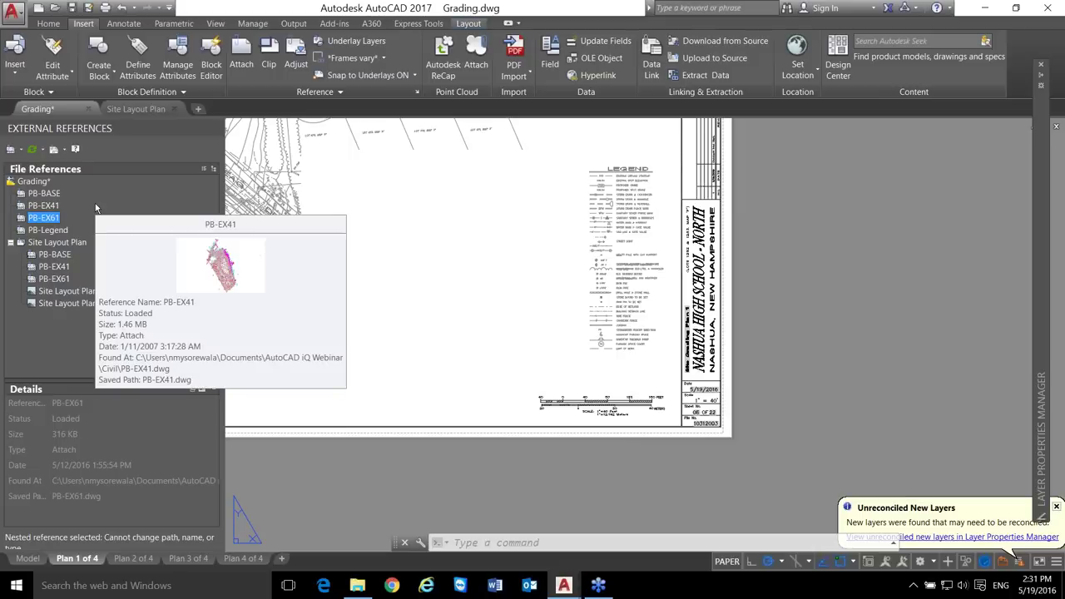
click(79, 220)
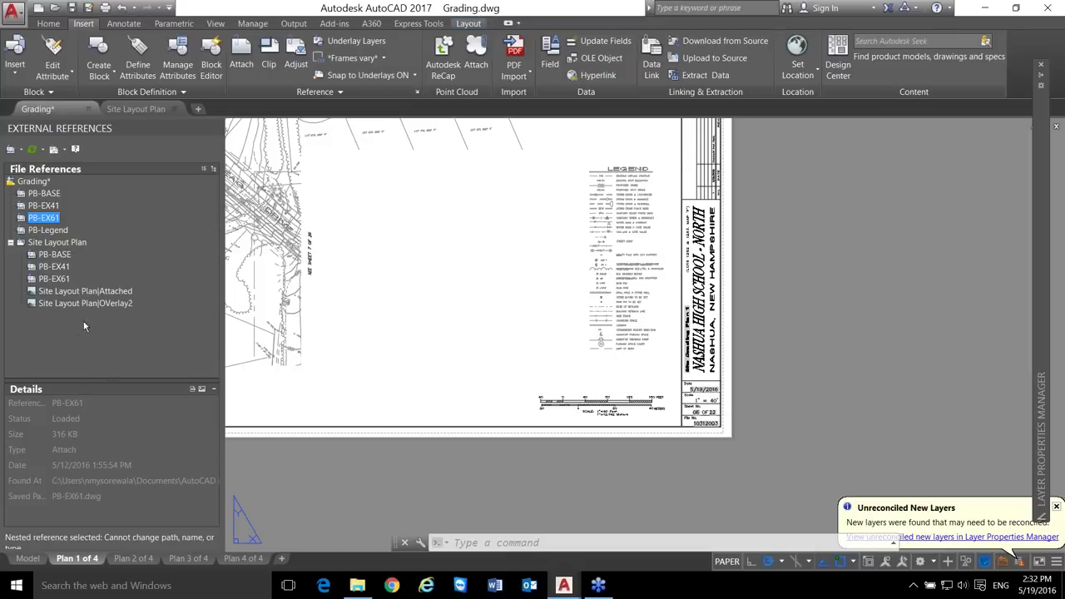
right_click(46, 218)
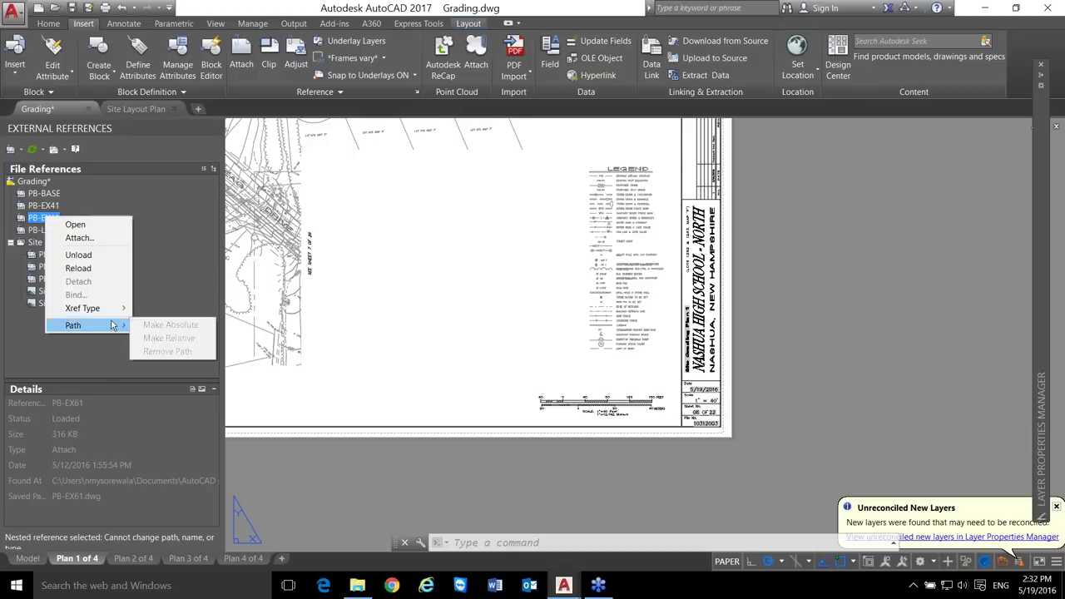
click(114, 326)
click(56, 212)
click(52, 207)
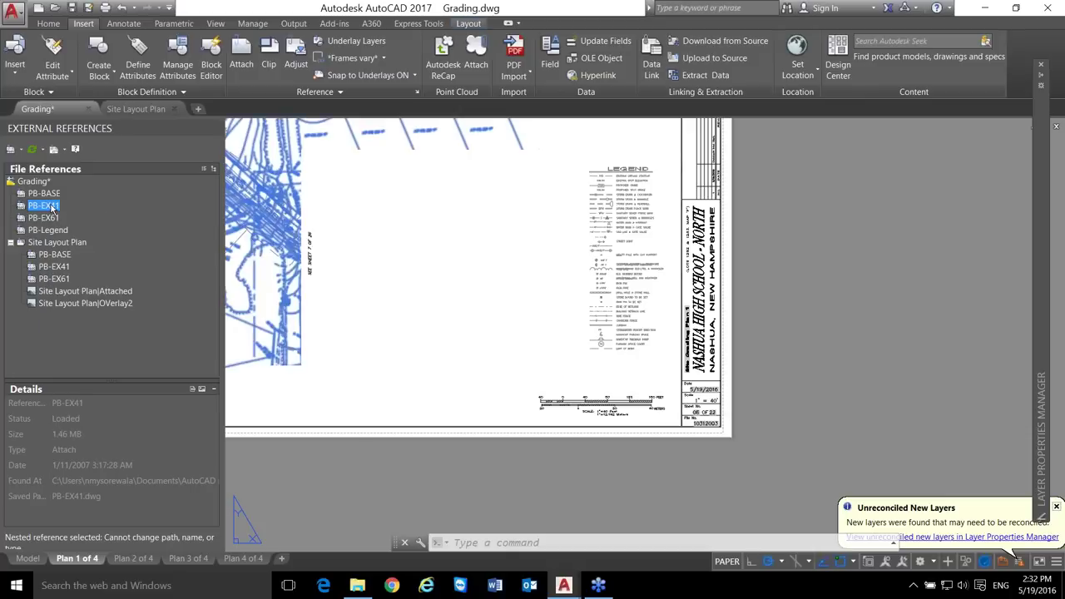
mouse_move(51, 209)
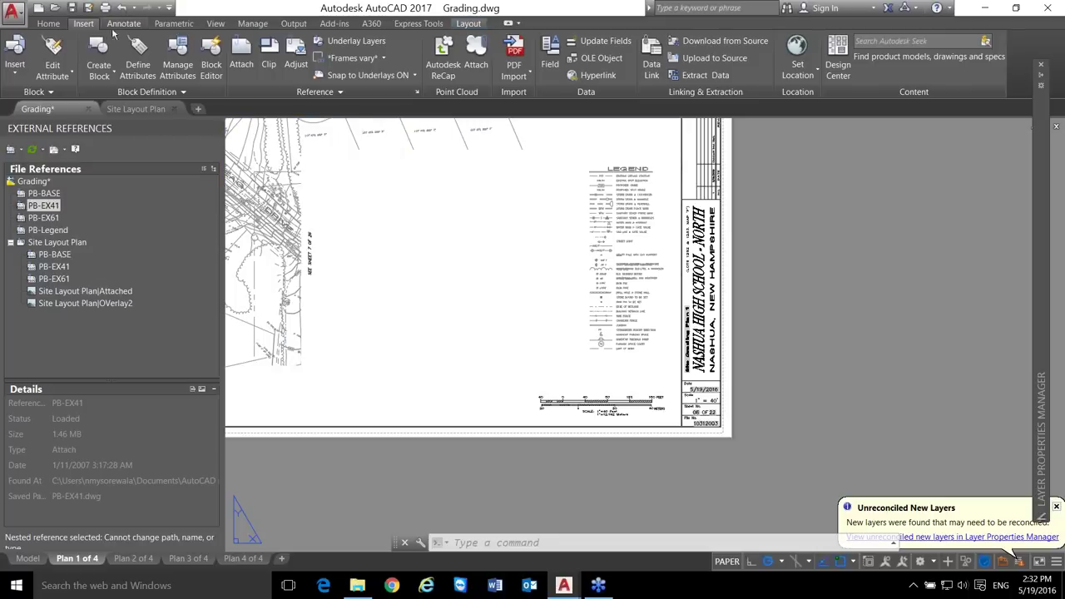
click(138, 110)
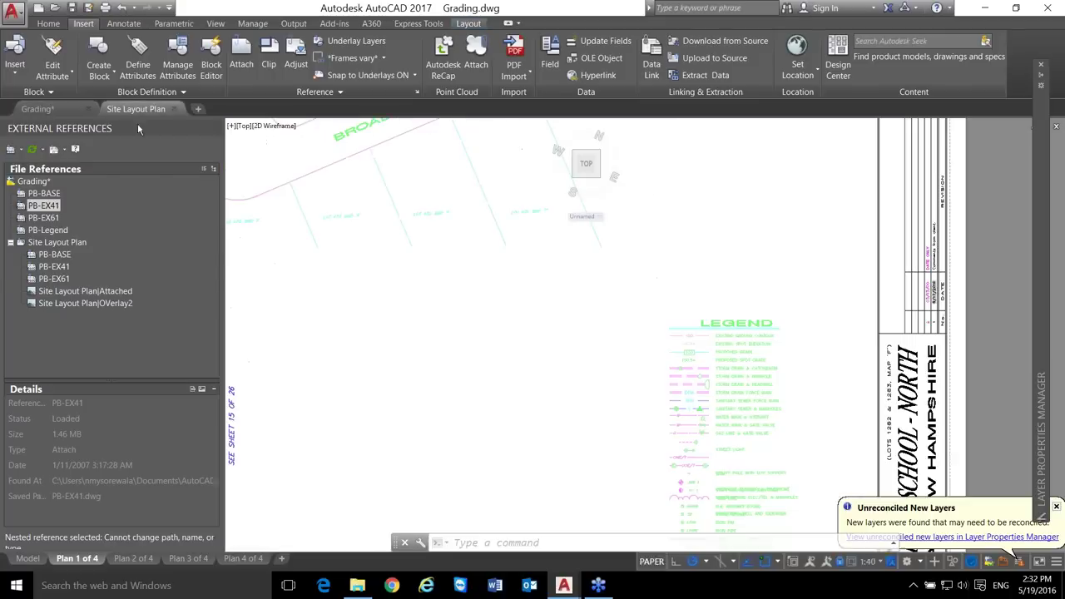
- Remove the folder path from PB-EX41 so its saved path reads PB-EX41.dwg
right_click(31, 253)
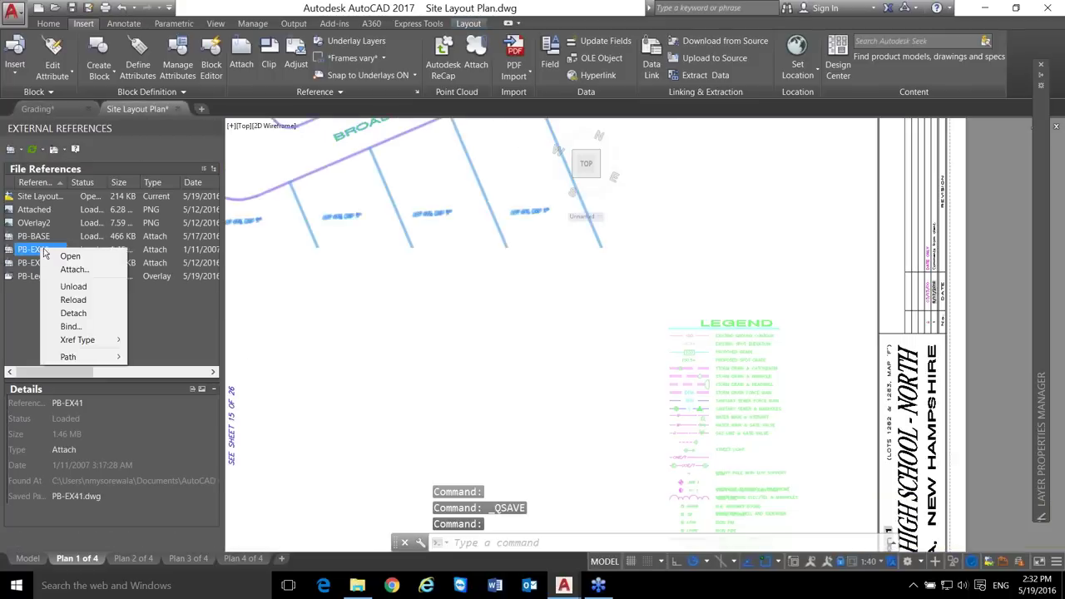
mouse_move(79, 358)
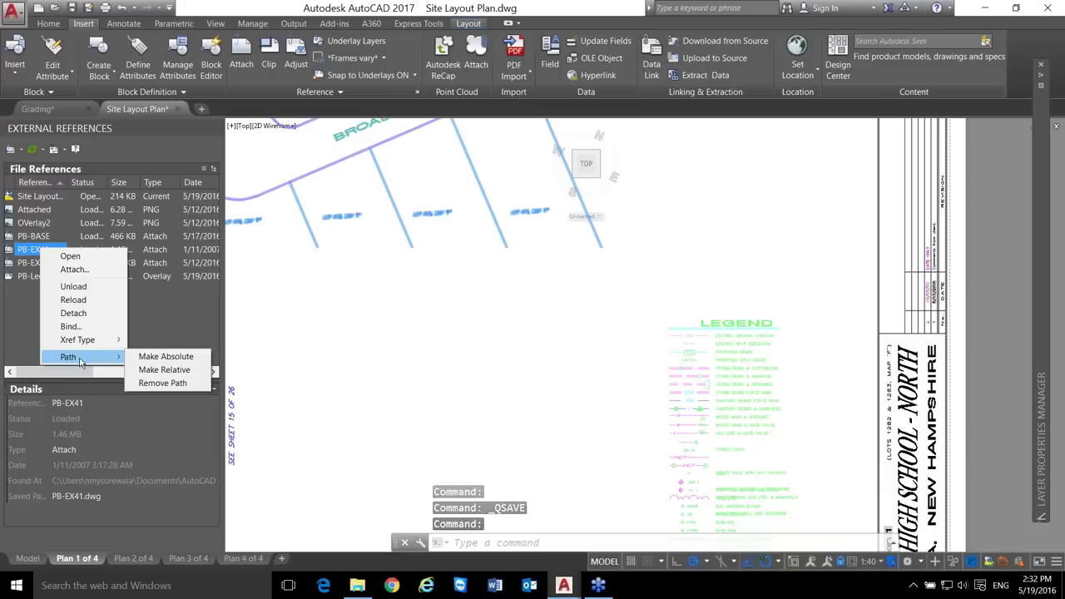
click(162, 382)
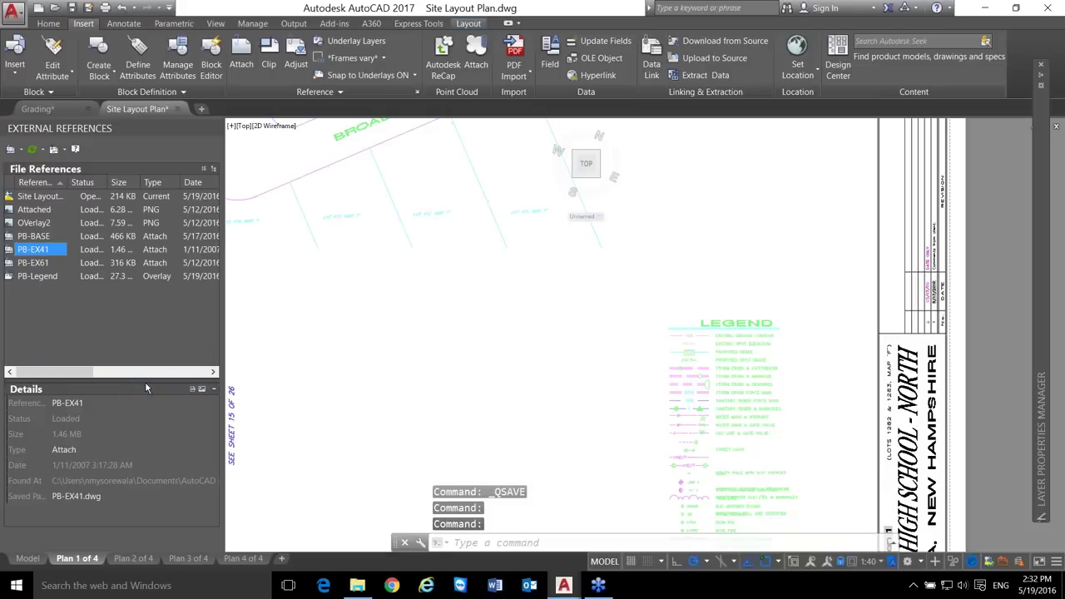
click(117, 494)
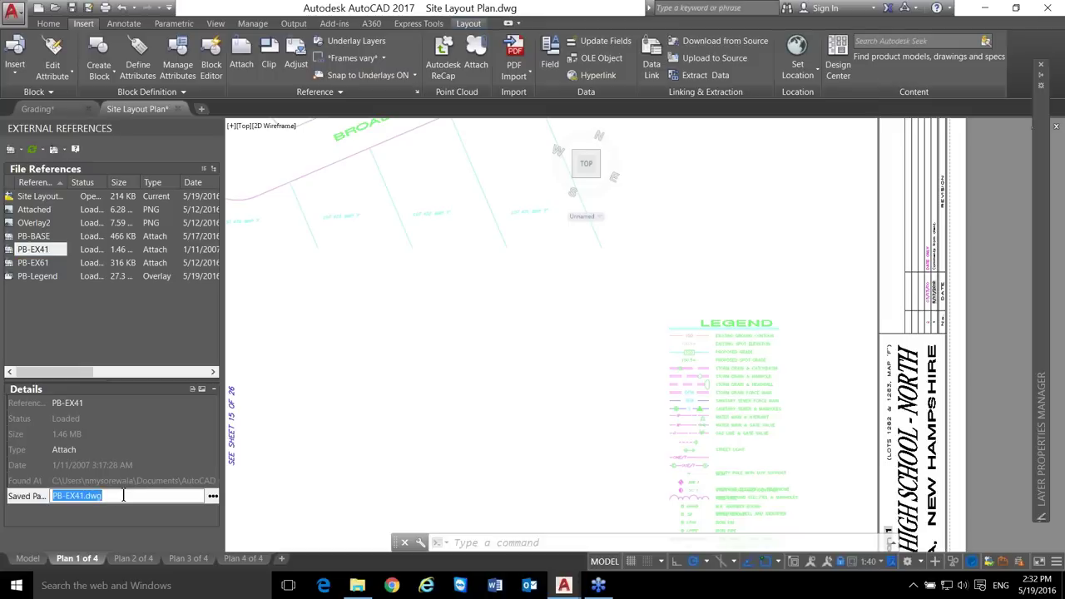
key(Return)
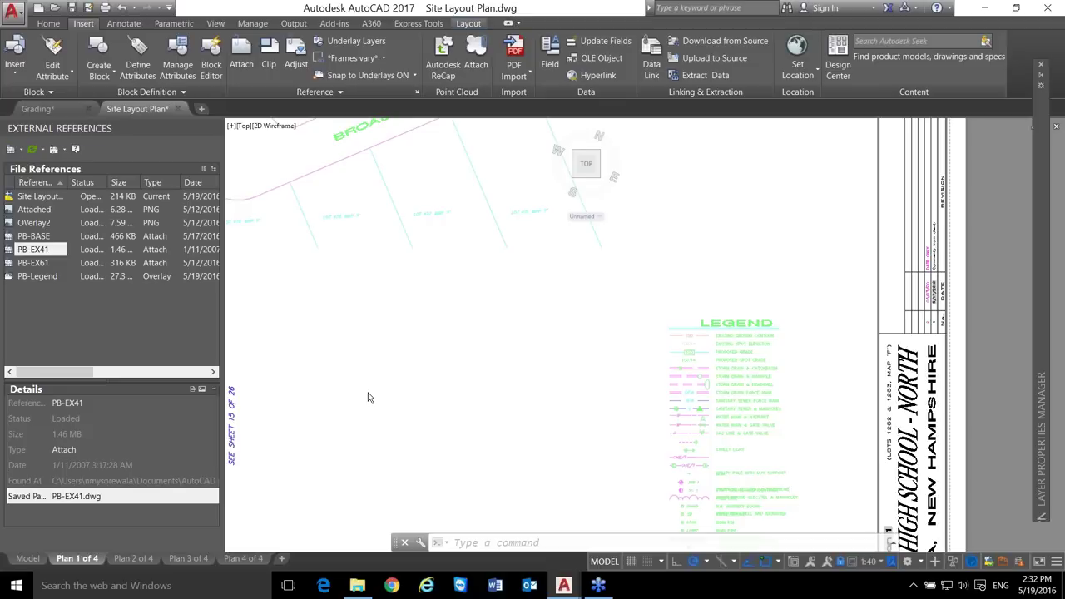
- Run the OP command to bring up the Options dialog
text(op)
key(Return)
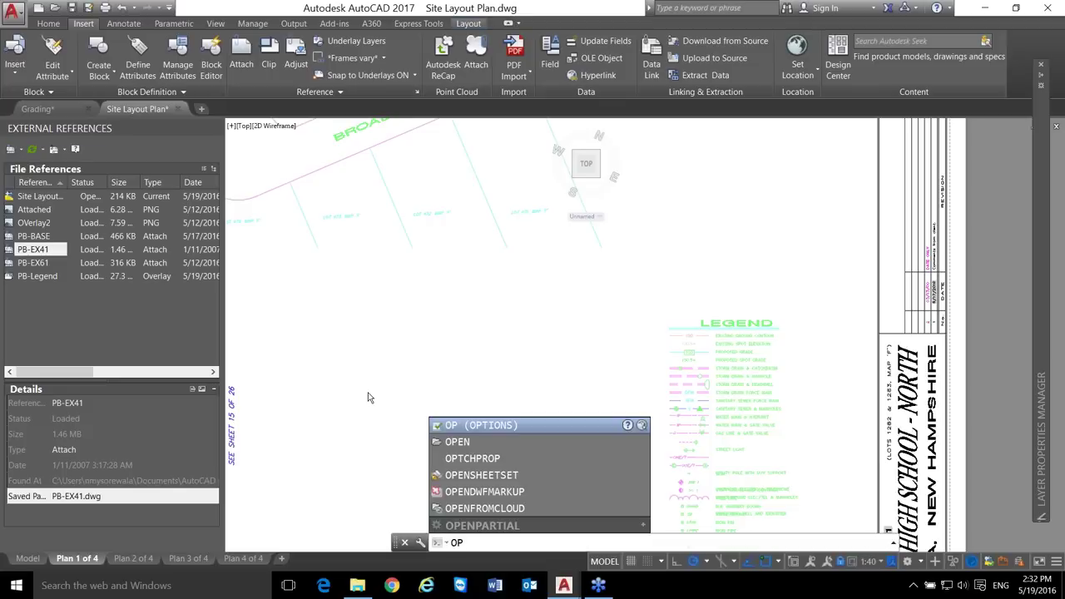
click(12, 12)
- Show the Options Files tab with Support File Search Path expanded
click(148, 433)
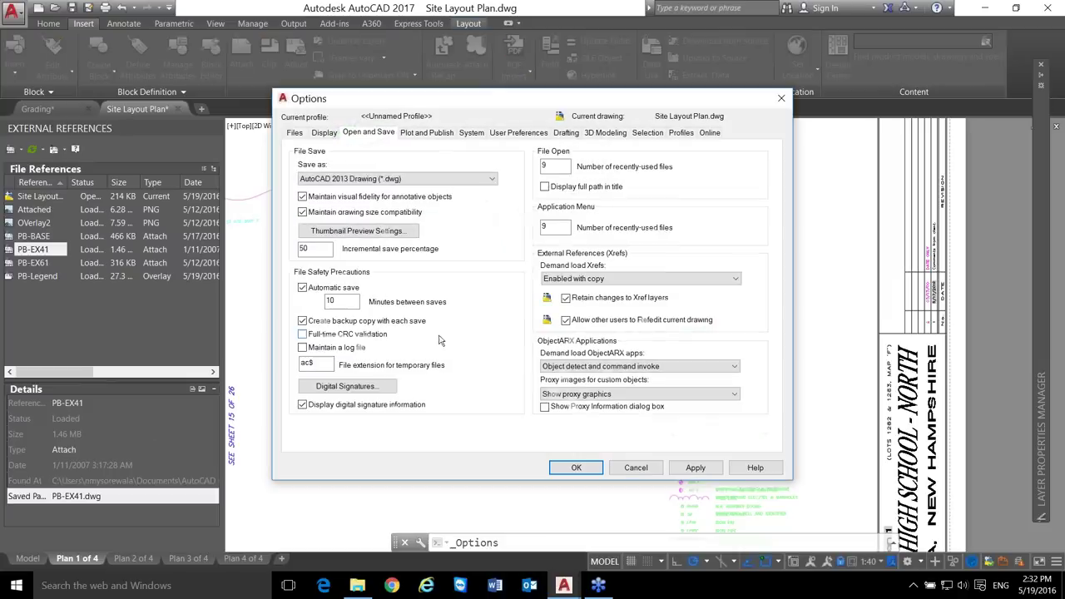
click(296, 135)
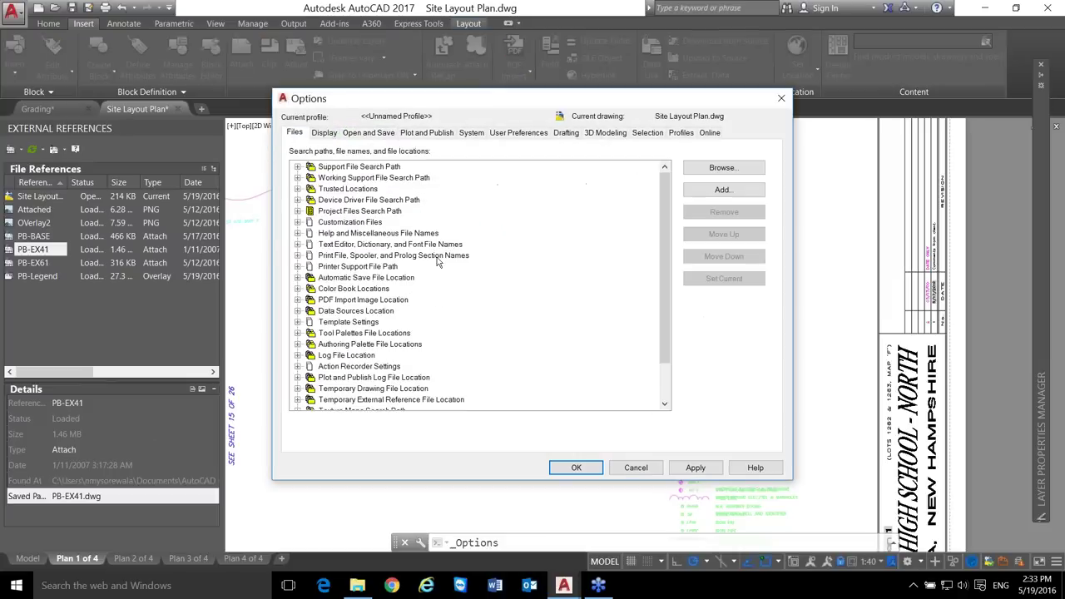
click(298, 168)
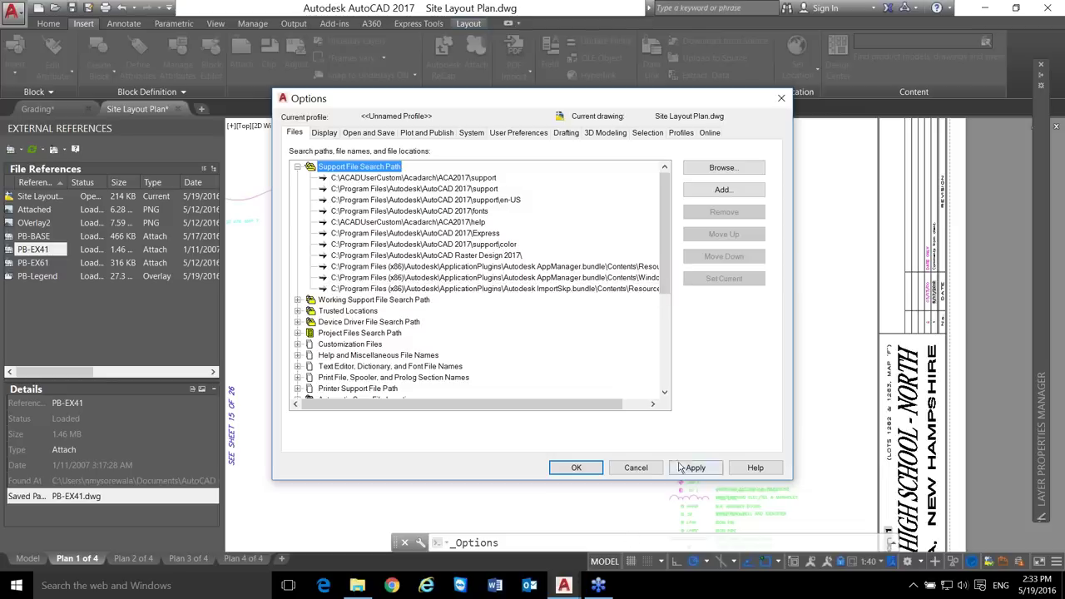
right_click(570, 587)
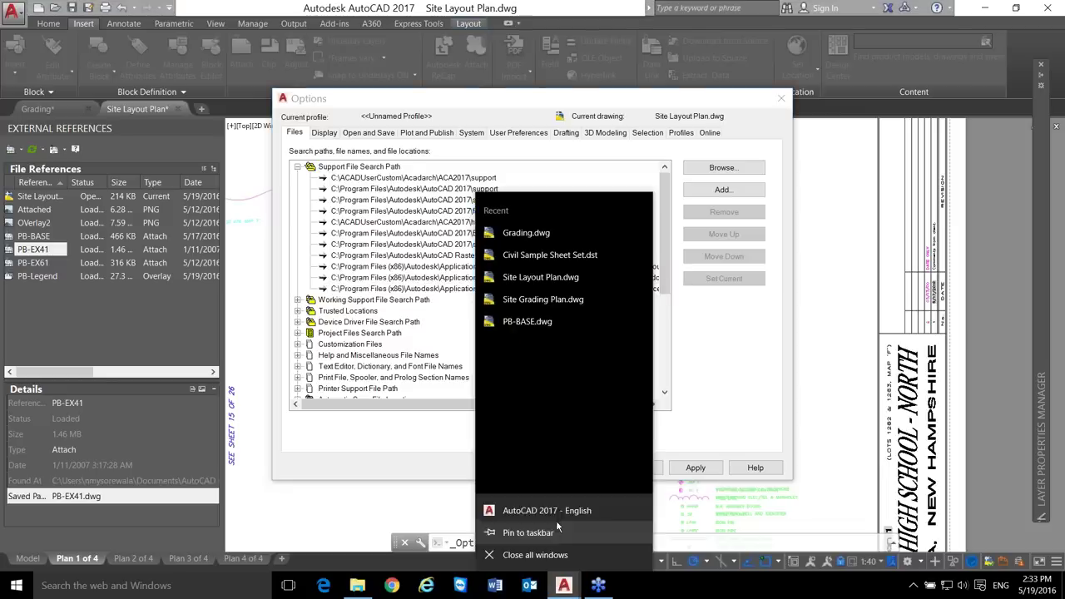
right_click(559, 511)
click(580, 496)
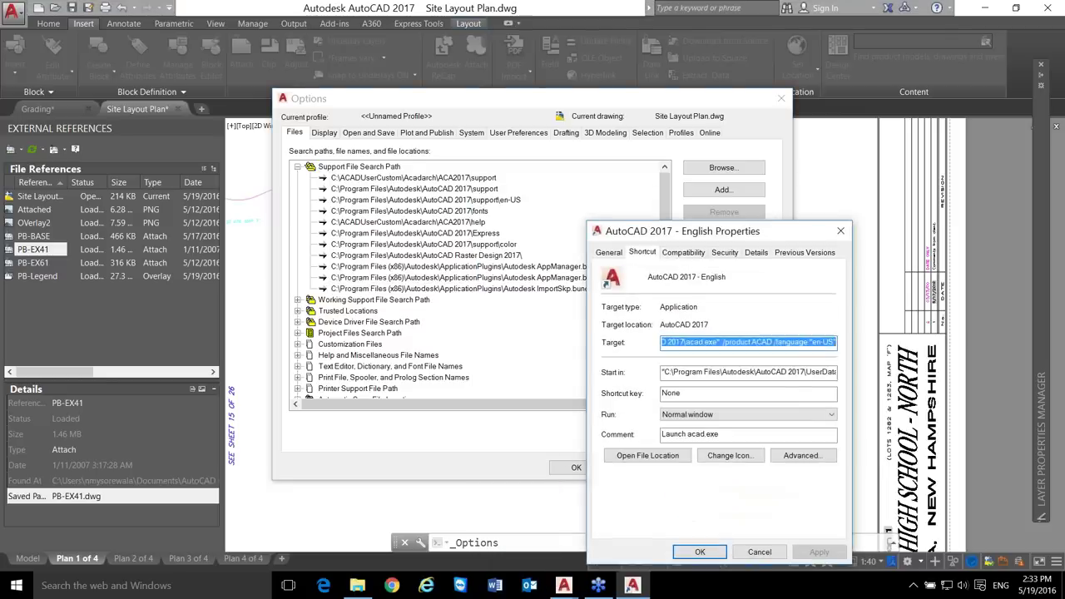
key(Tab)
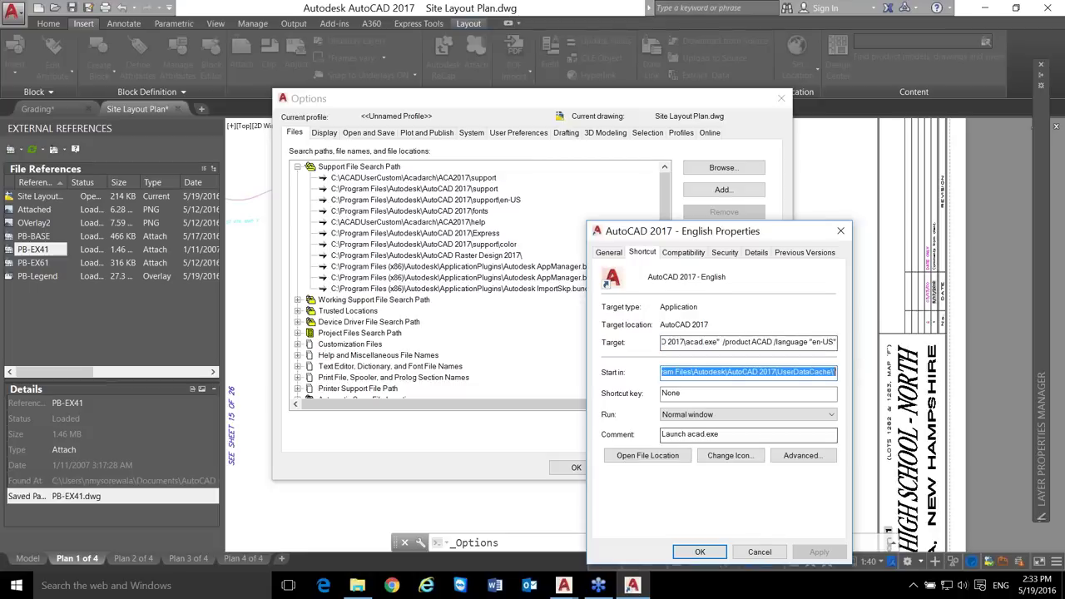
click(759, 556)
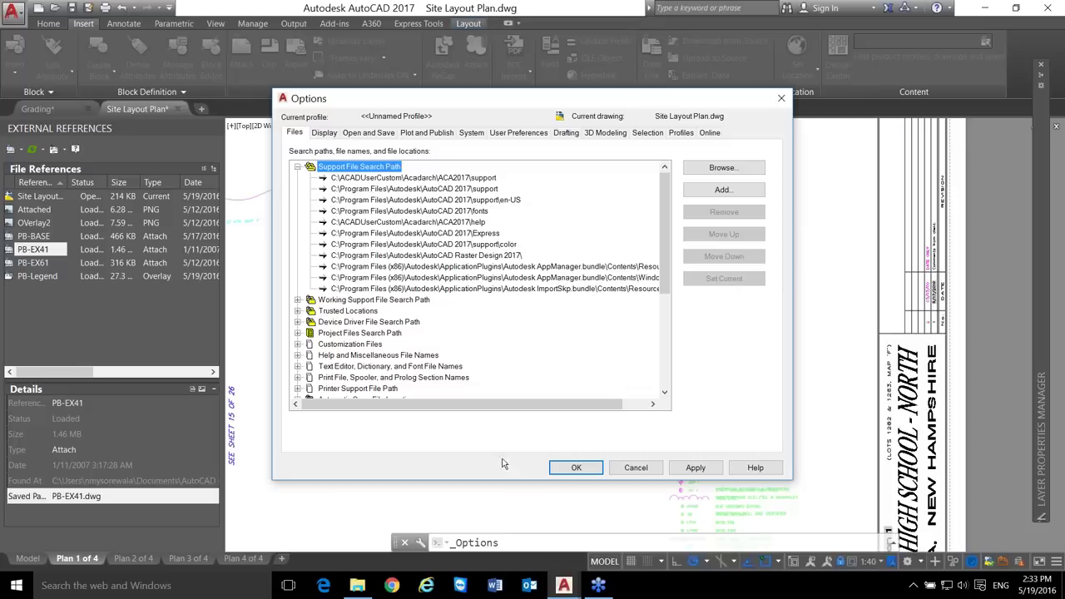
- Add a Project1 entry with an empty path under Project Files Search Path
click(396, 335)
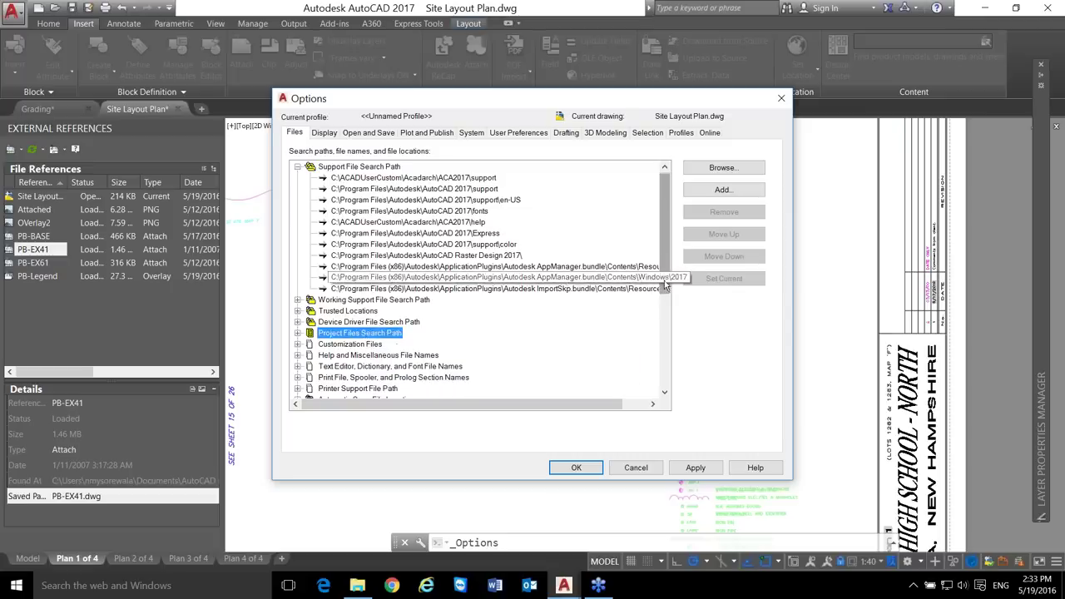
scroll(288, 286, down, 2)
click(298, 256)
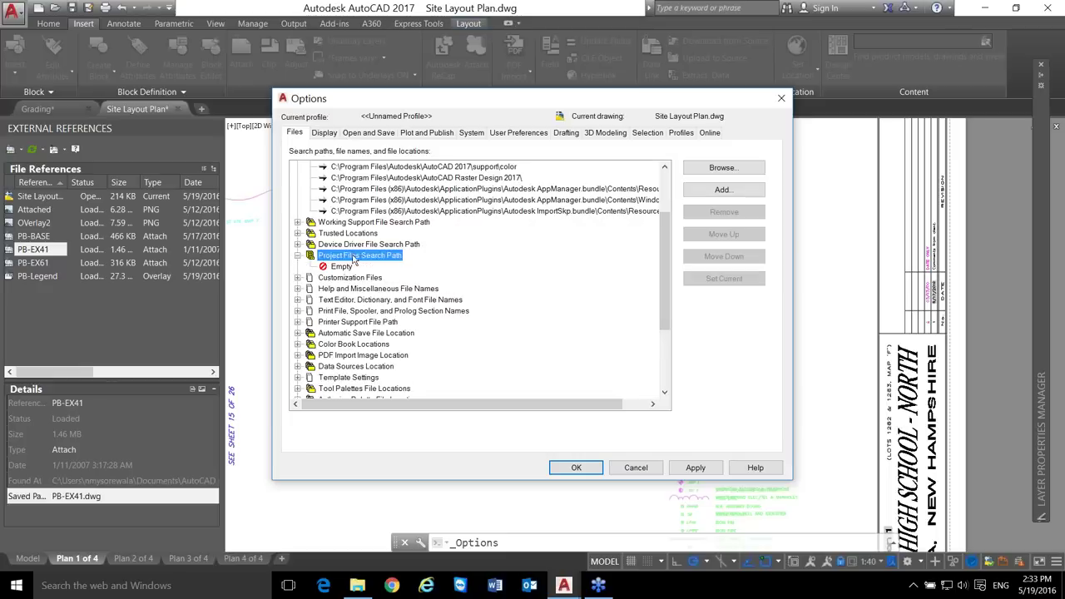
click(341, 266)
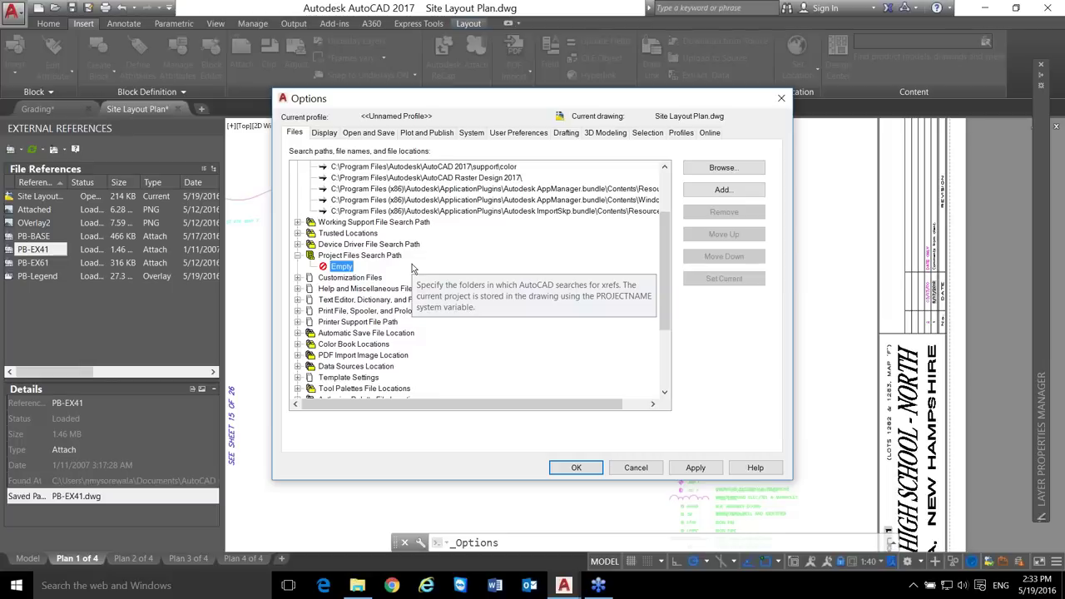
click(755, 190)
key(Return)
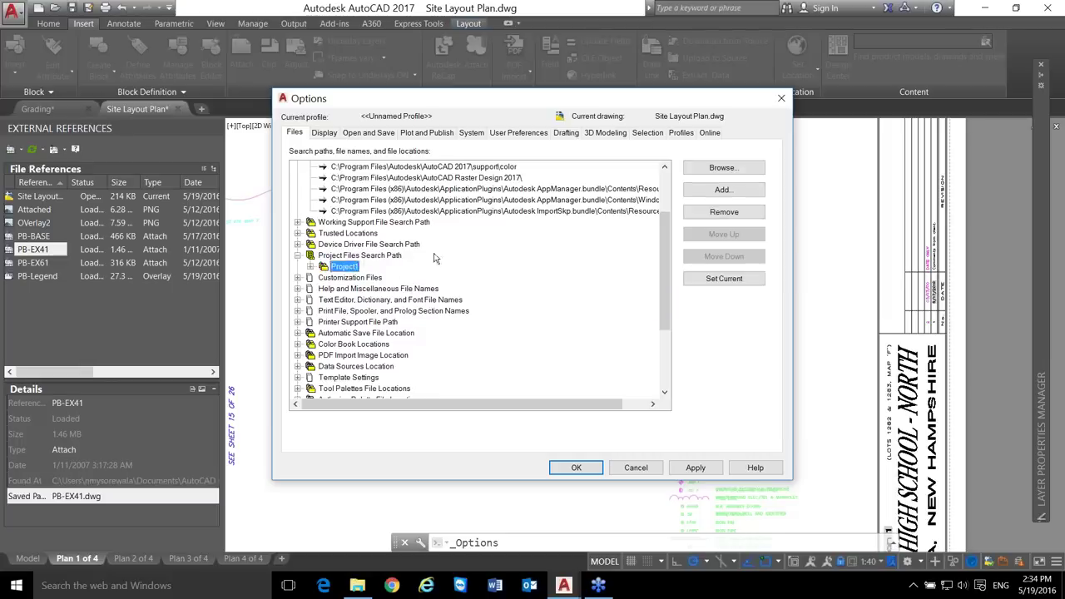
click(722, 190)
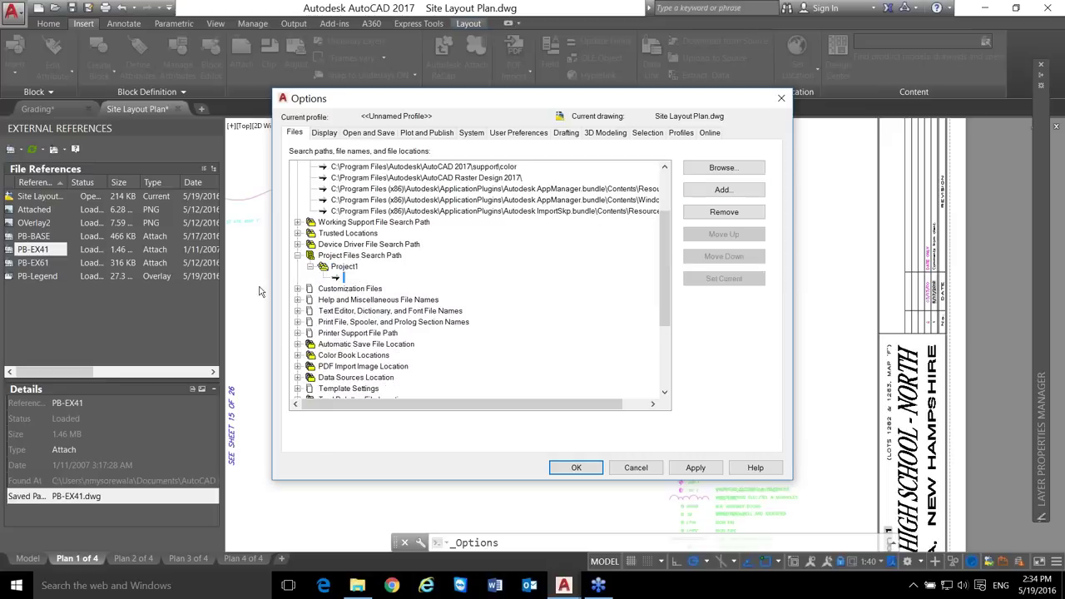
- Add a second project entry, Project2, and accept the Options settings
click(341, 256)
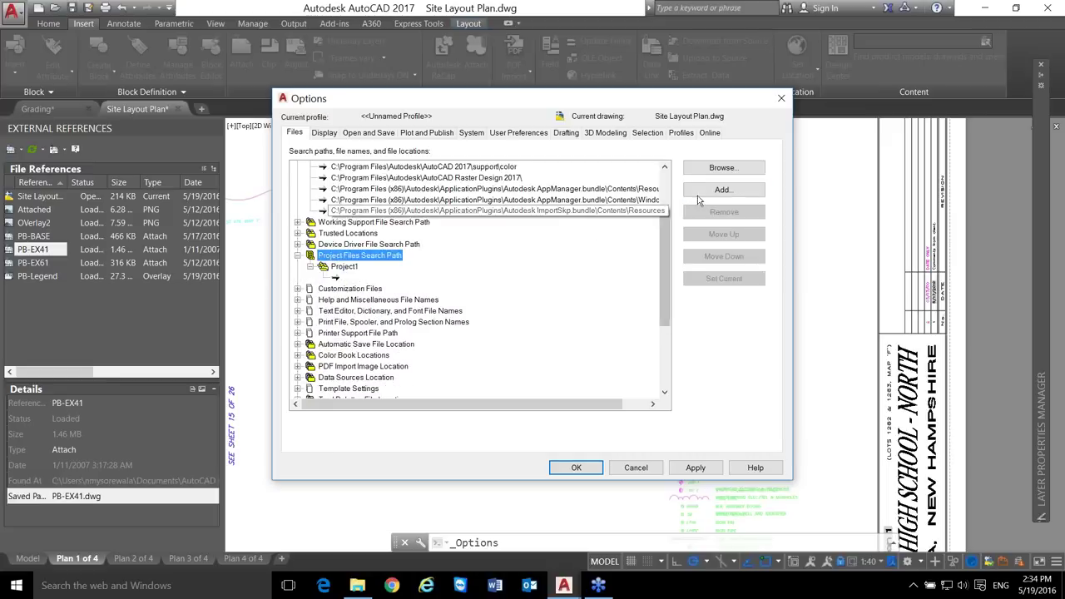
click(701, 191)
key(Return)
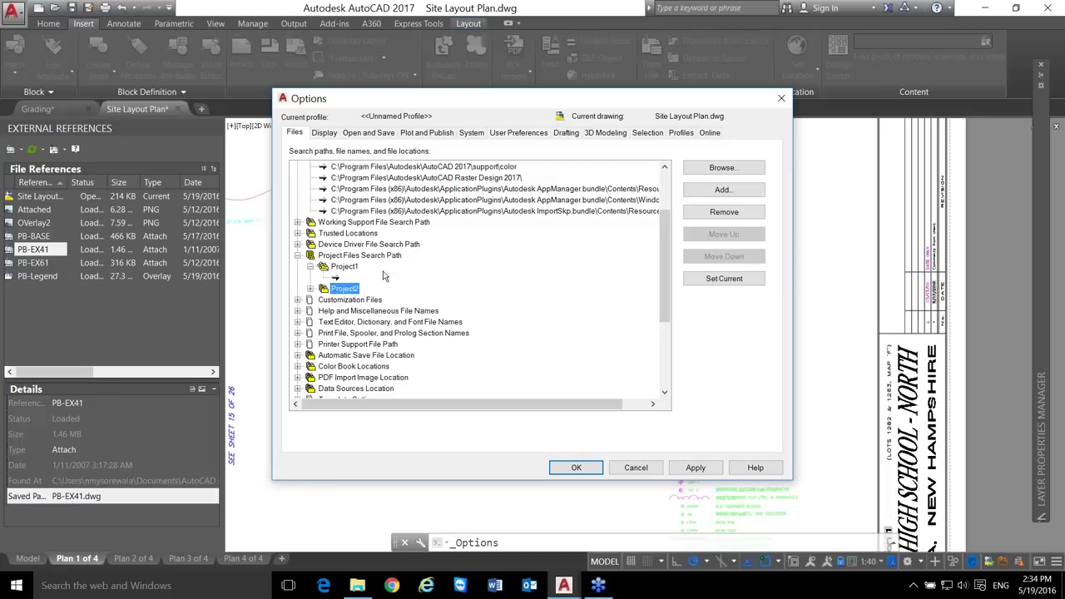
click(576, 467)
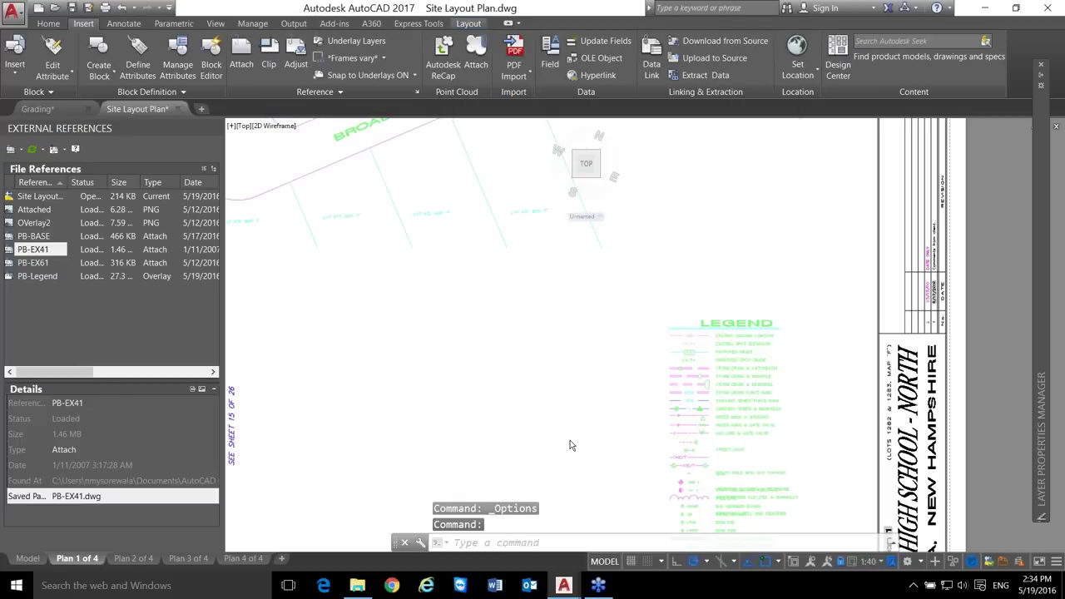
- Set the drawing's PROJECTNAME variable to Project1
text(project)
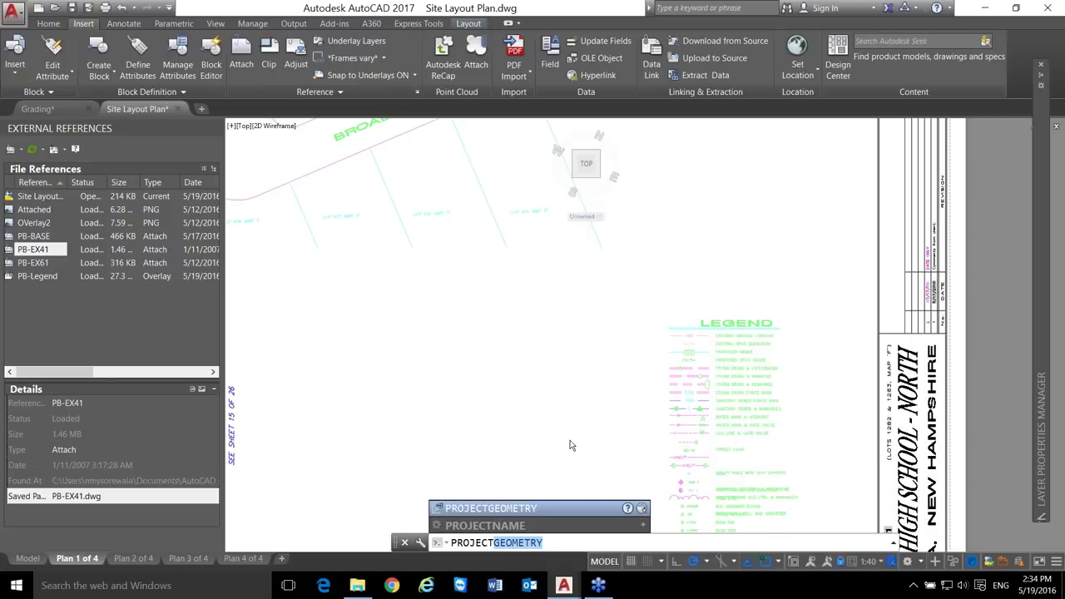
click(520, 525)
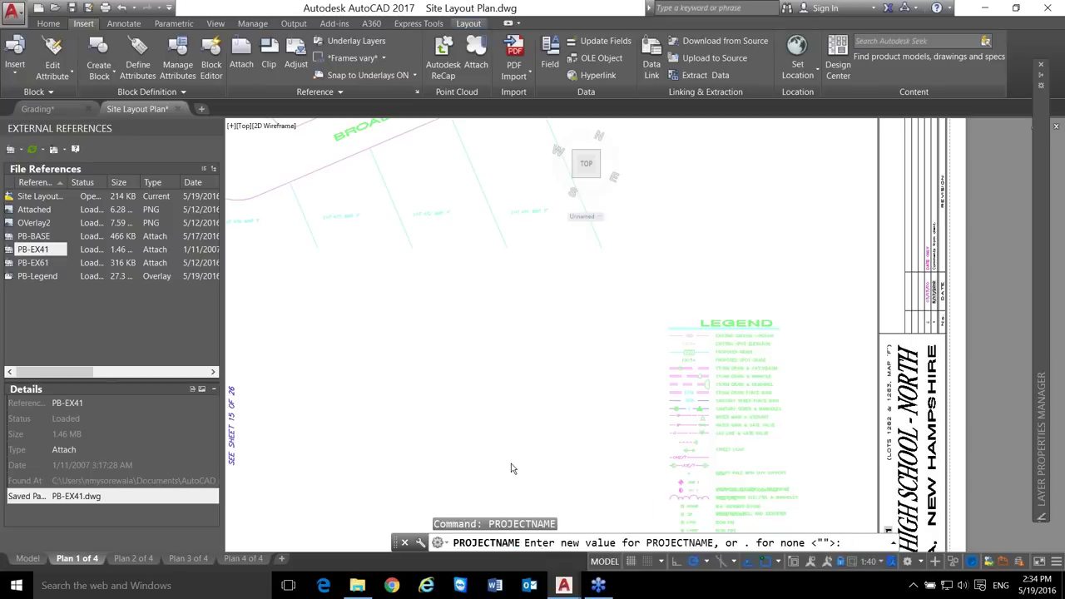
text(Project1)
key(Return)
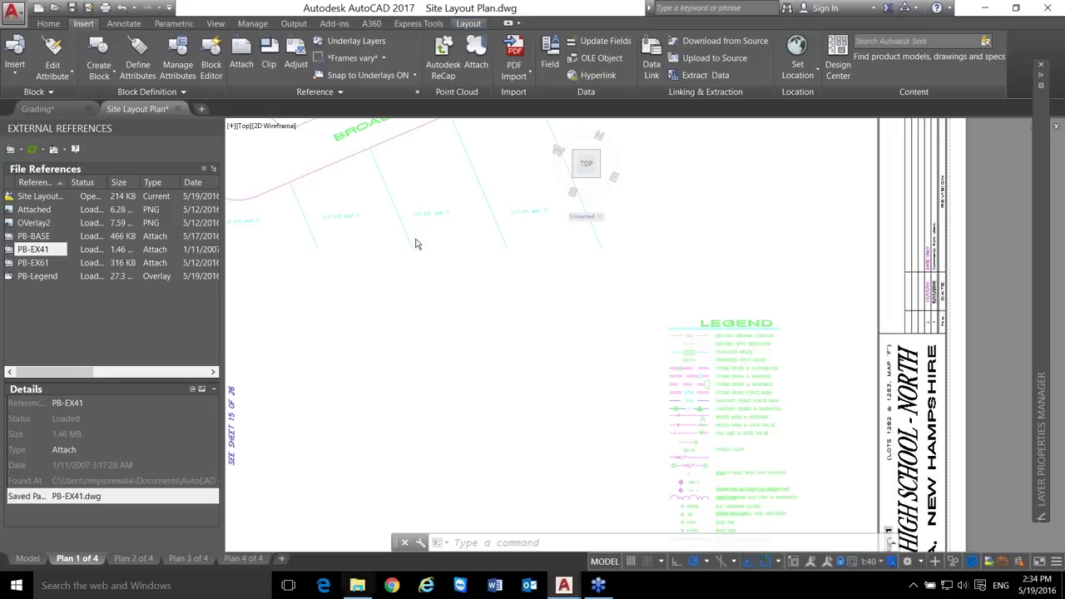
scroll(552, 353, down, 4)
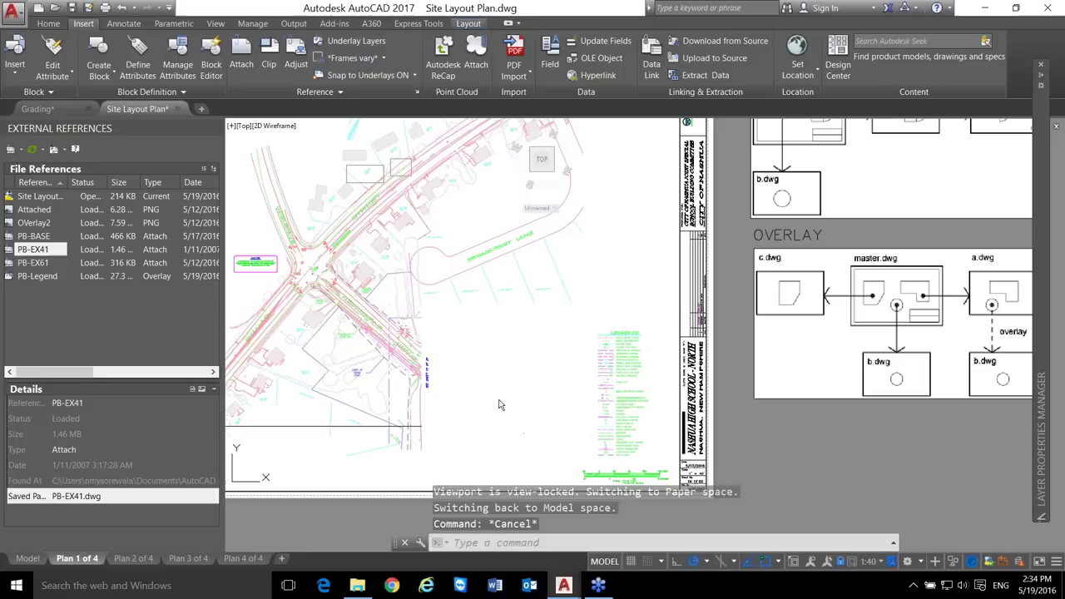
mouse_move(418, 340)
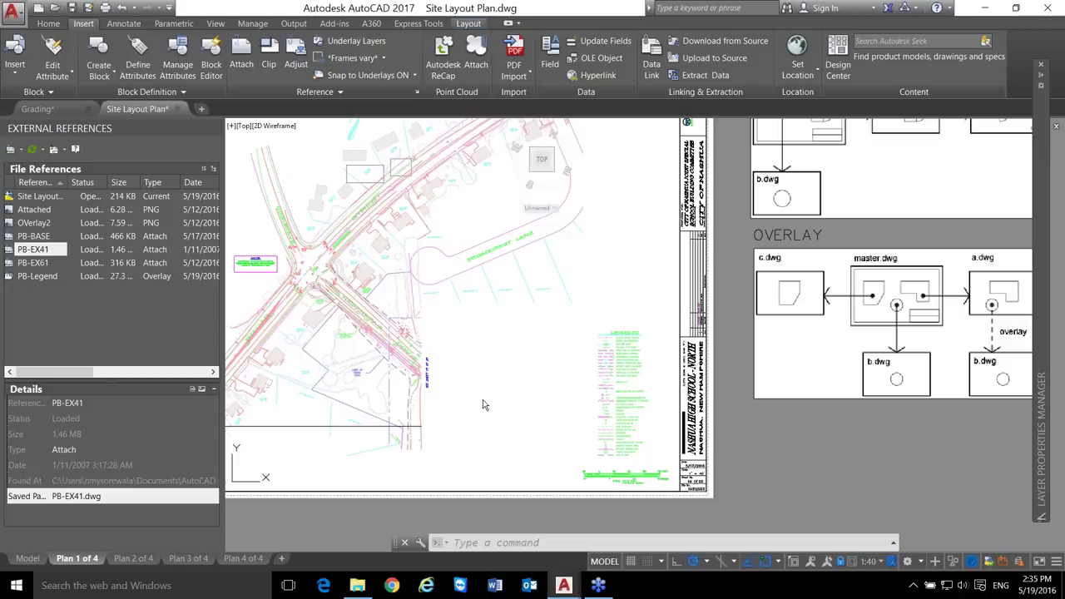
click(97, 350)
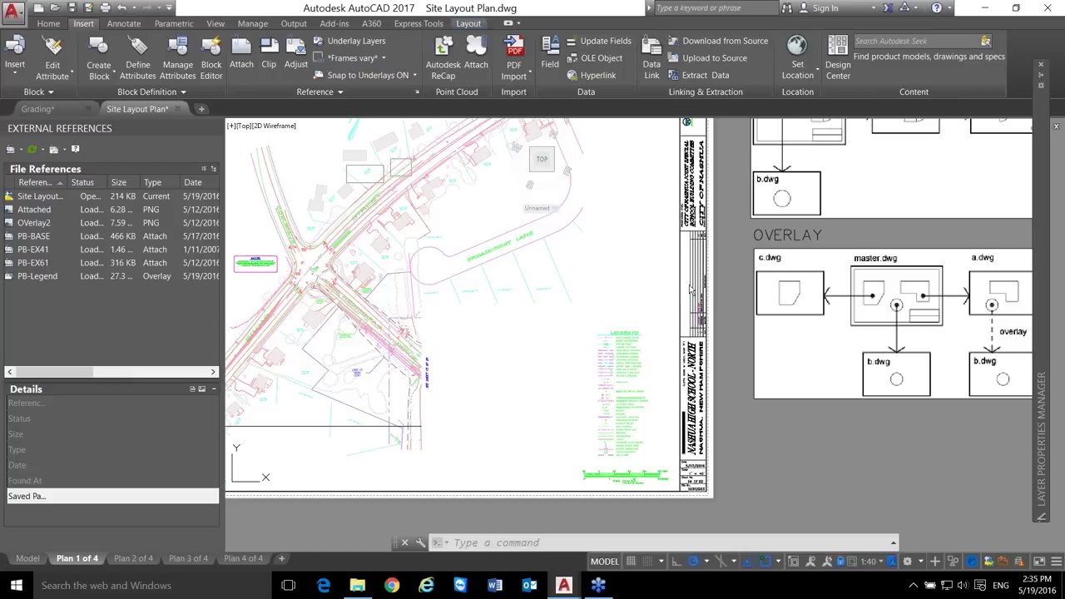
double_click(894, 484)
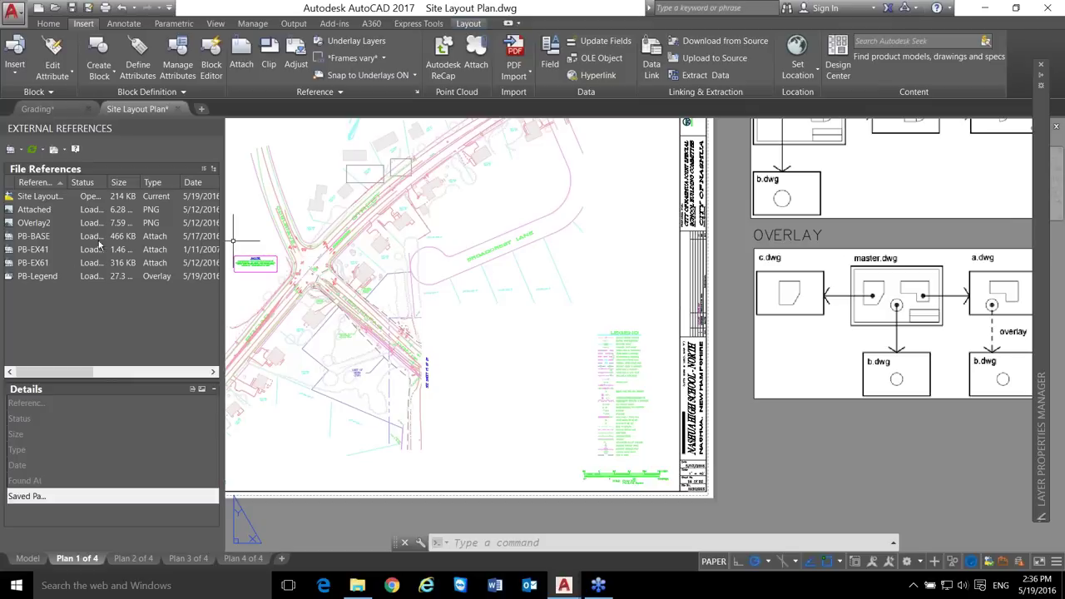
- Select the PB-Legend overlay on the sheet and zoom in and out to inspect it
click(625, 380)
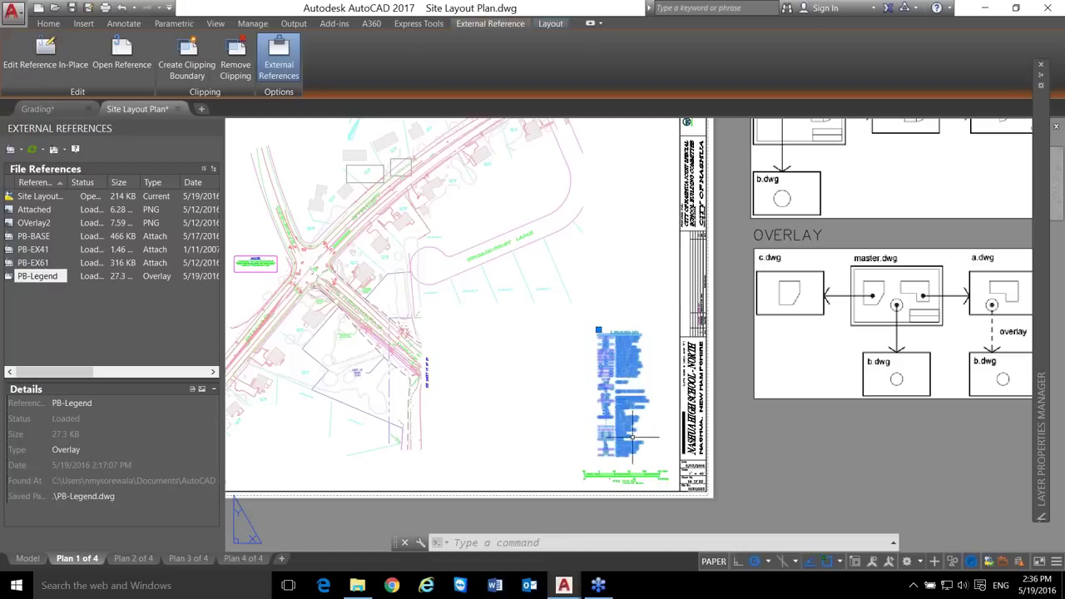
scroll(633, 429, up, 2)
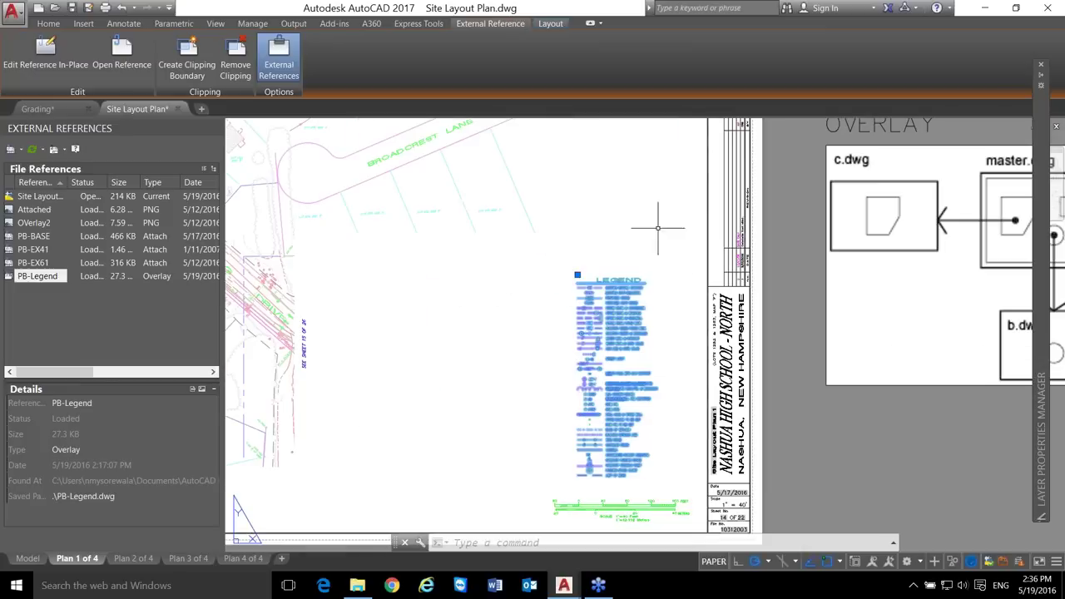
scroll(630, 279, up, 4)
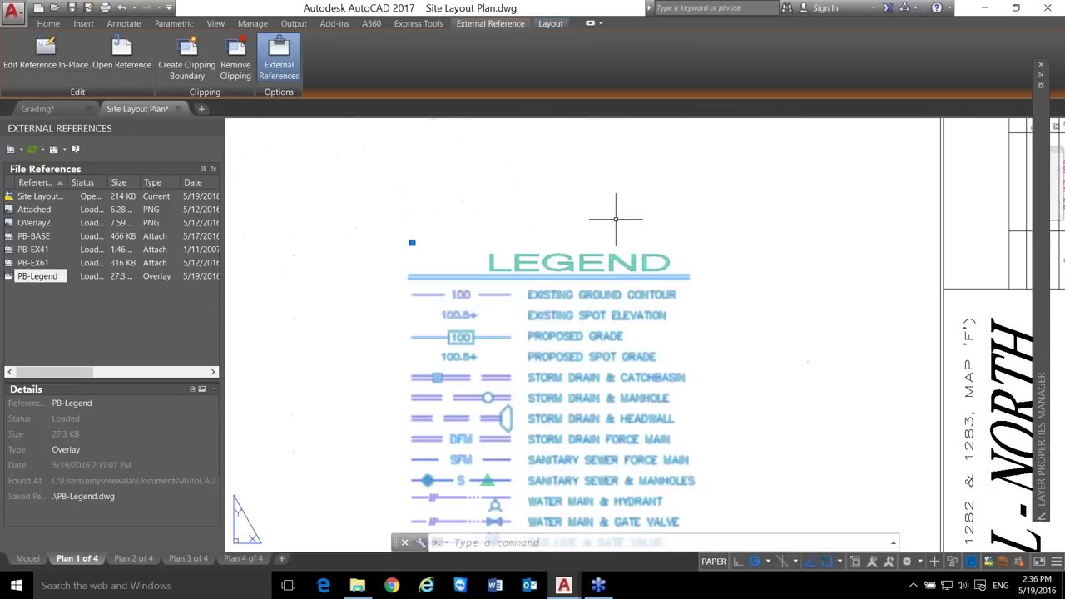
scroll(615, 219, down, 4)
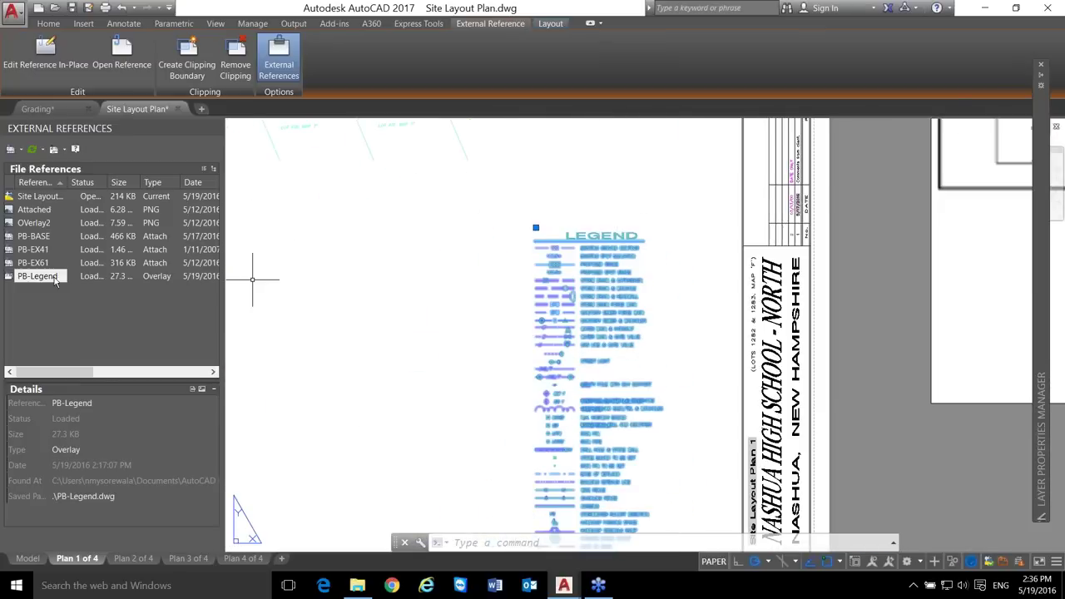
- Bind the PB-Legend reference into the drawing using the plain Bind option
right_click(55, 281)
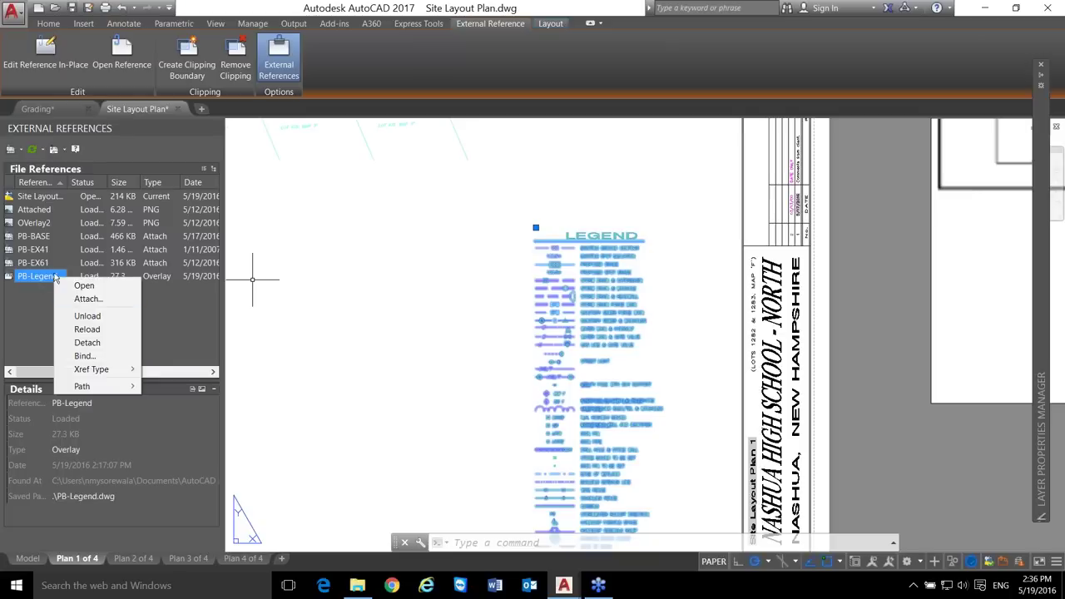
click(84, 355)
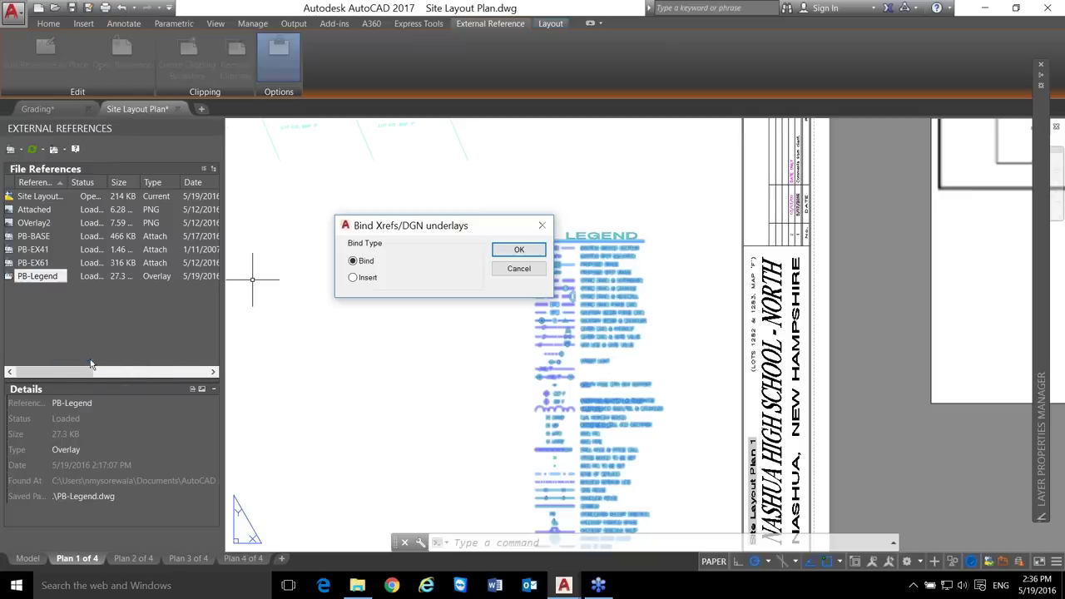
drag(402, 229, 399, 170)
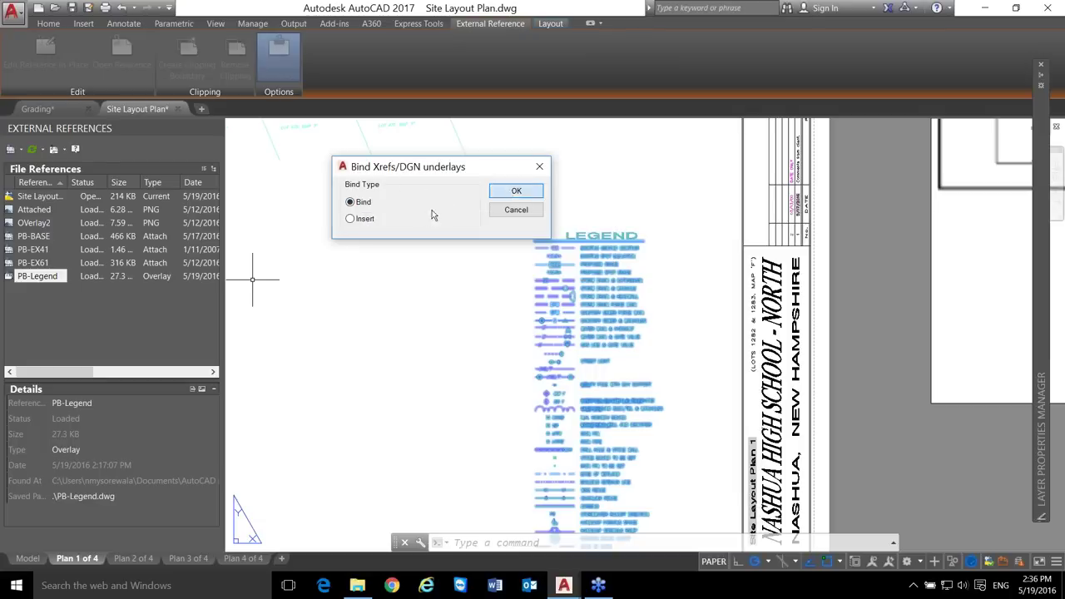
click(500, 191)
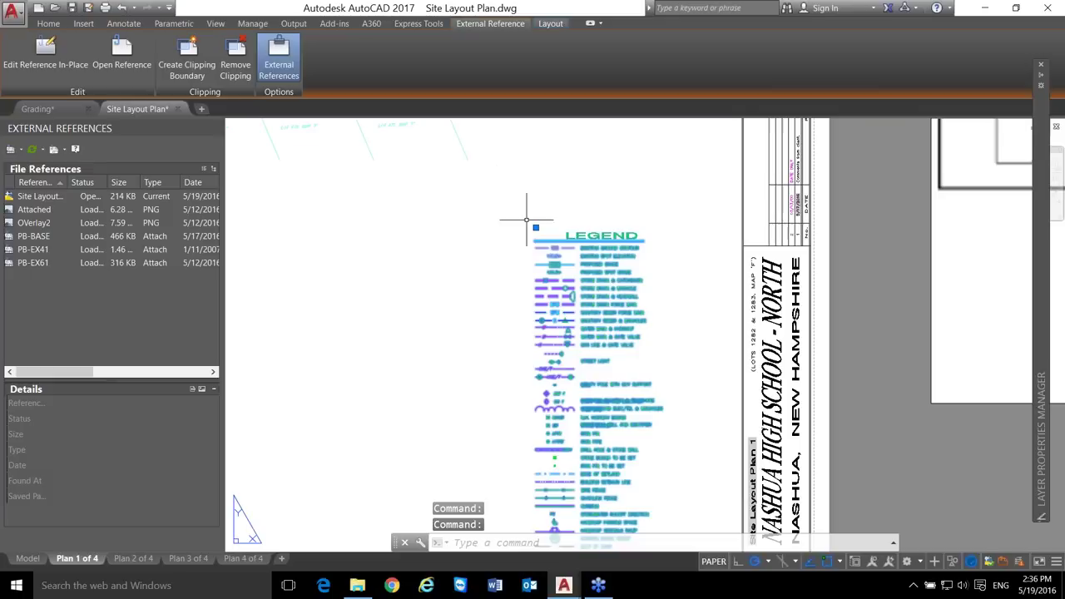
key(Escape)
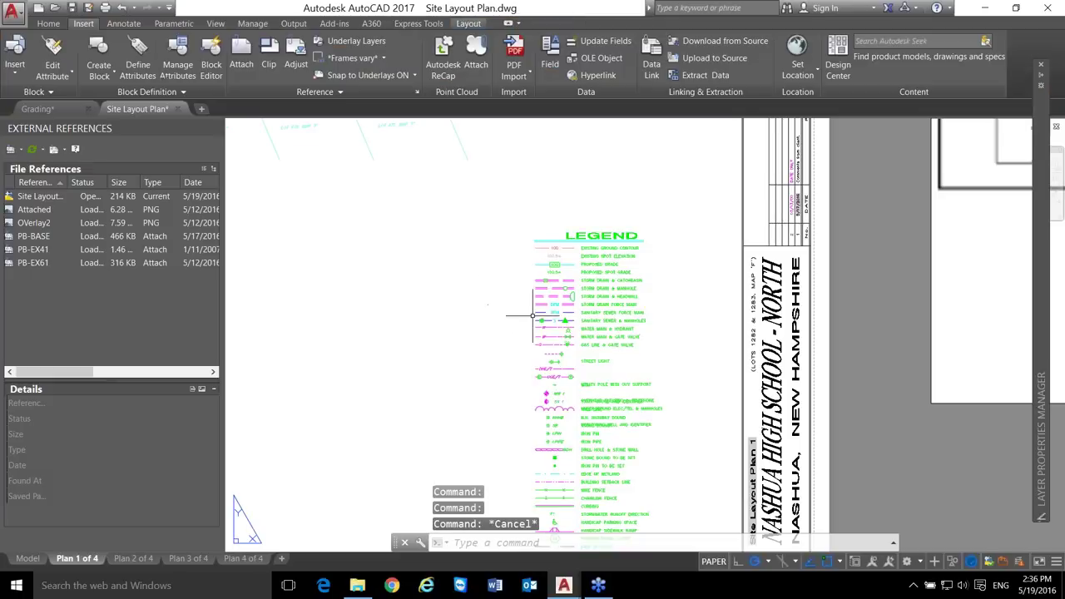
- Show the bound legend in an enlarged Properties palette, confirming it is the PB-Legend block
click(532, 315)
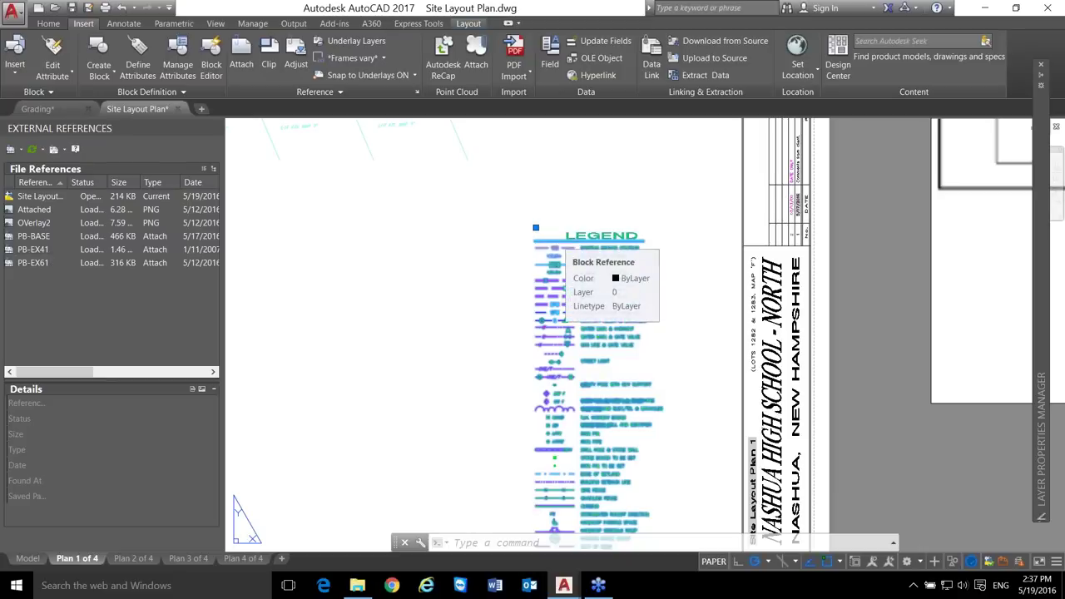
key(ctrl+1)
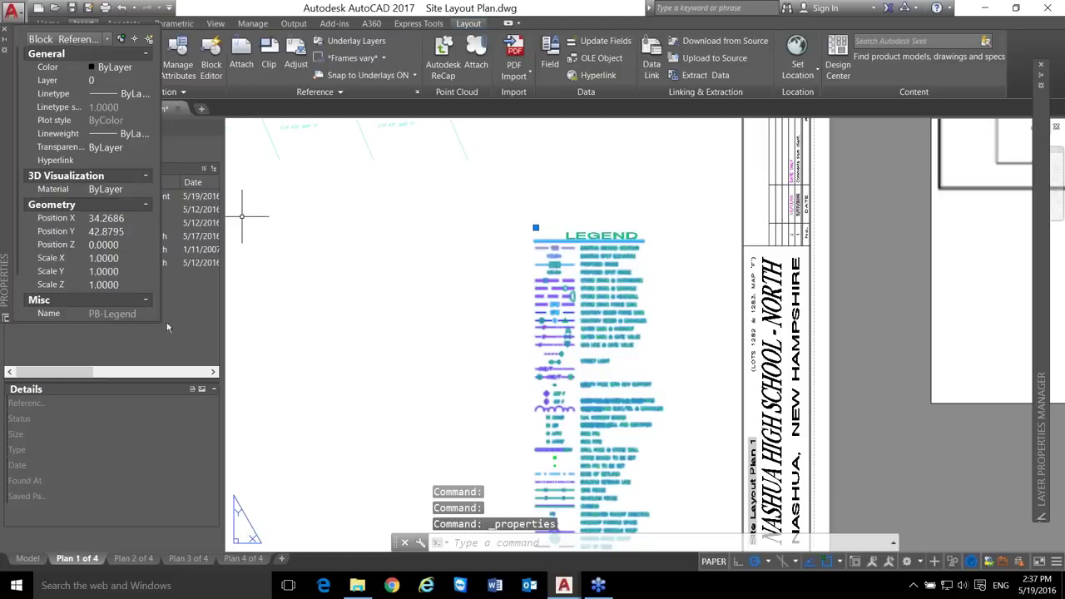
drag(159, 323, 243, 466)
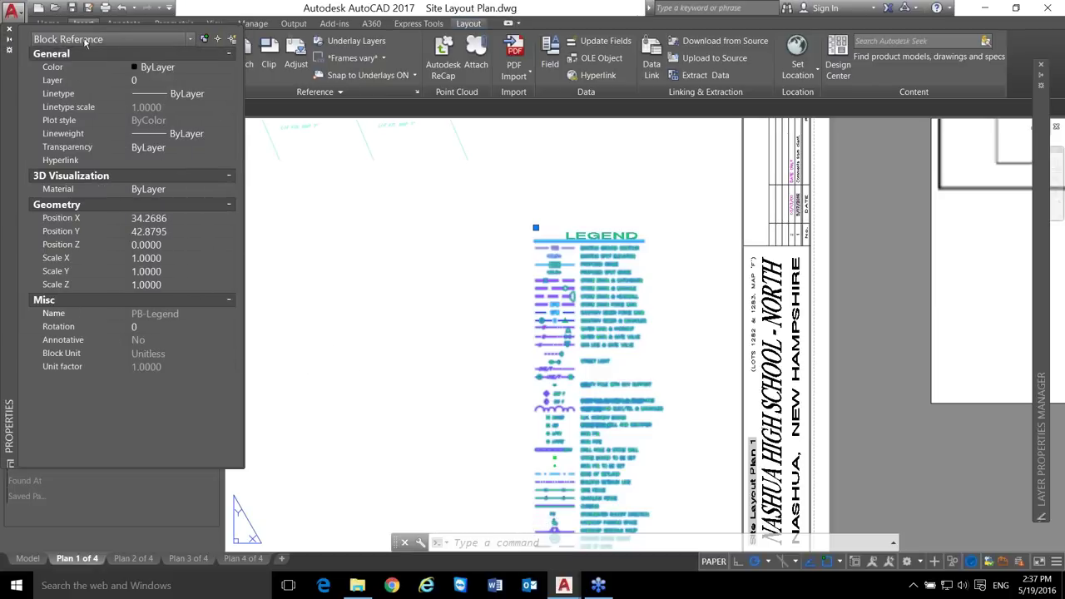
click(719, 339)
text(11)
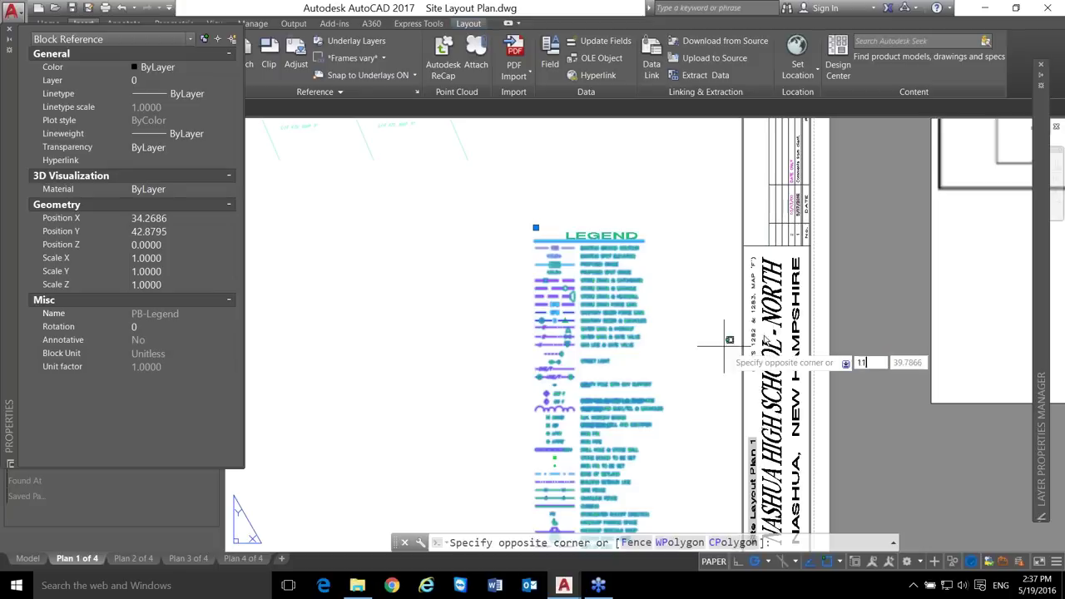
click(764, 341)
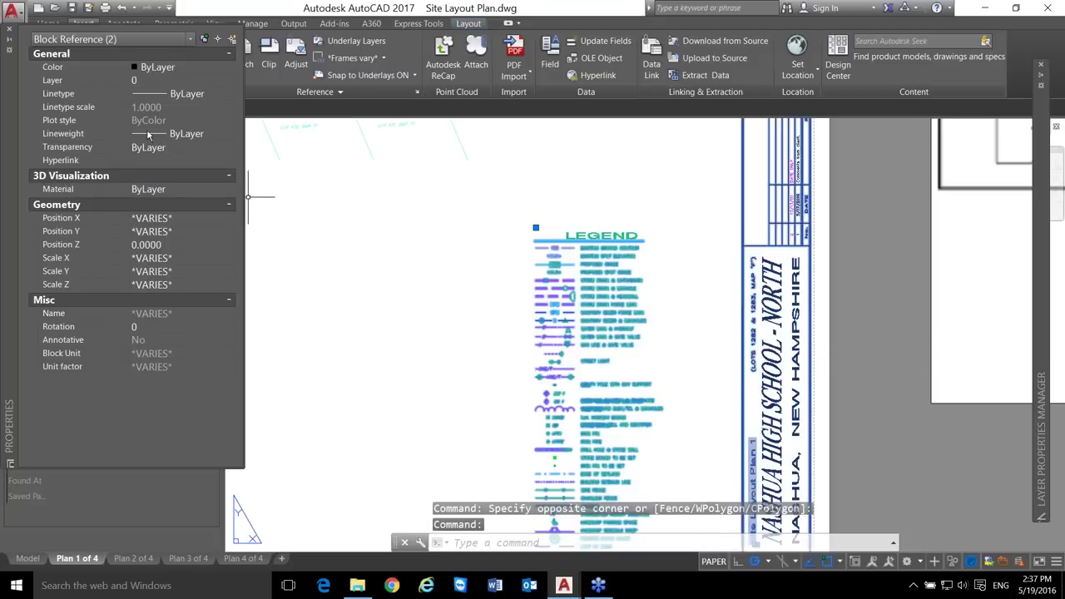
key(Escape)
key(Escape)
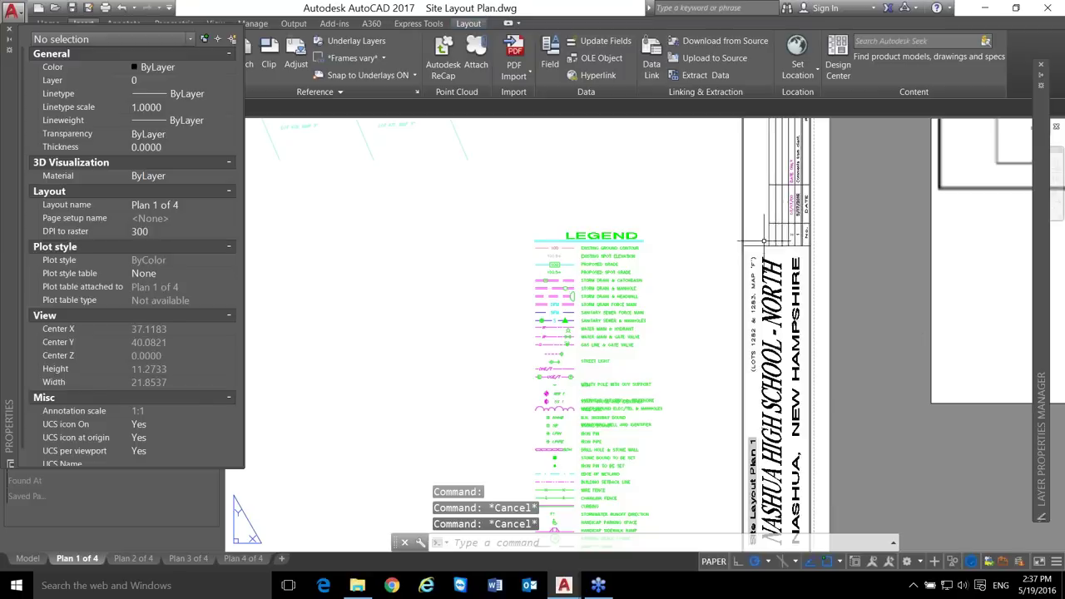
- Review the title block's attributes, then activate model space inside the viewport
click(761, 258)
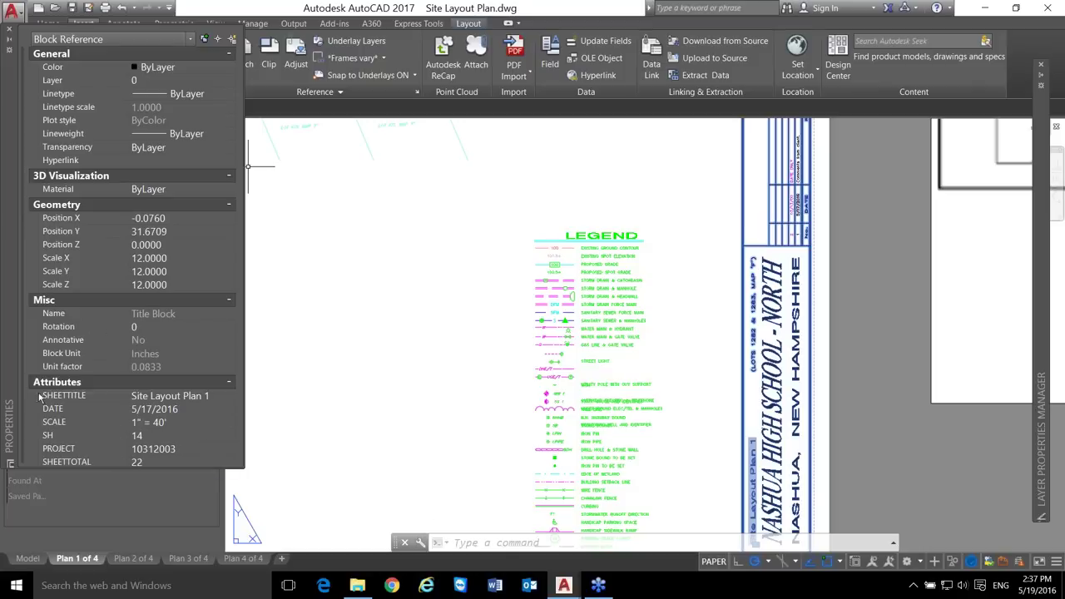
scroll(50, 430, down, 1)
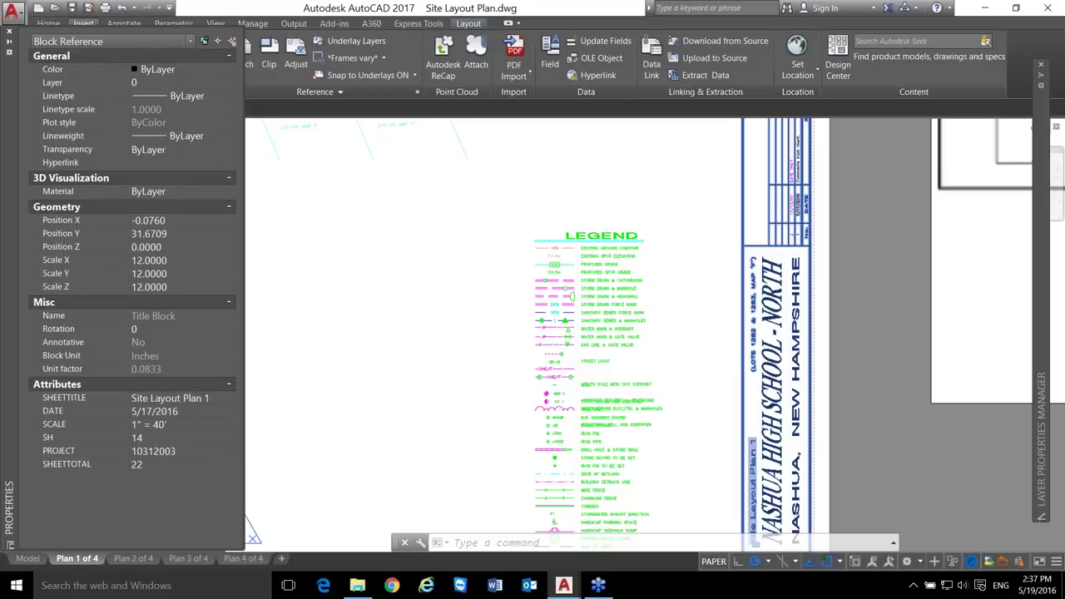
key(Escape)
key(Escape)
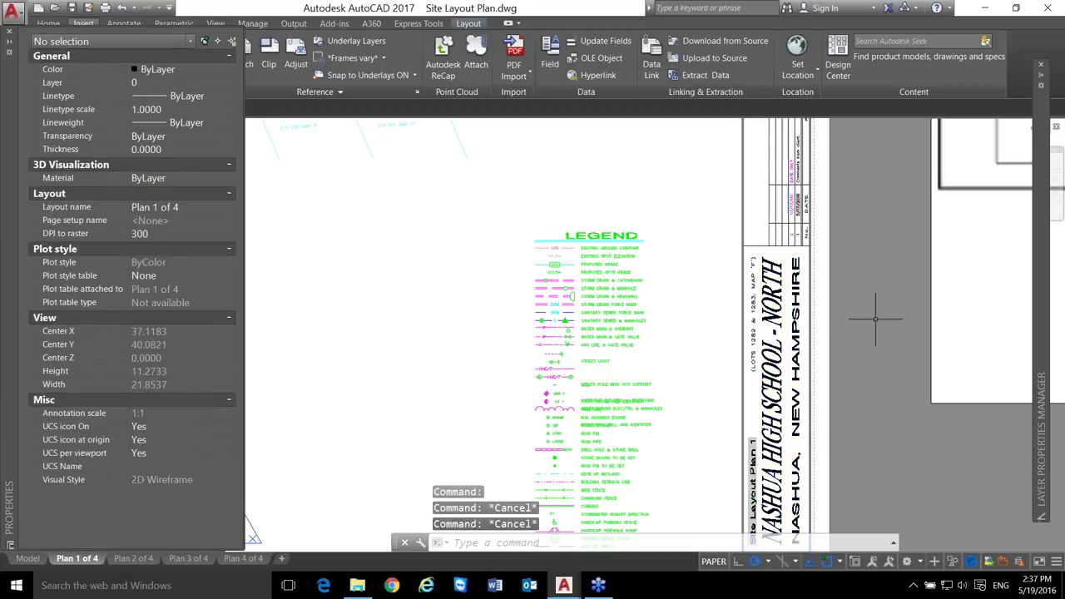
scroll(882, 320, down, 4)
double_click(541, 270)
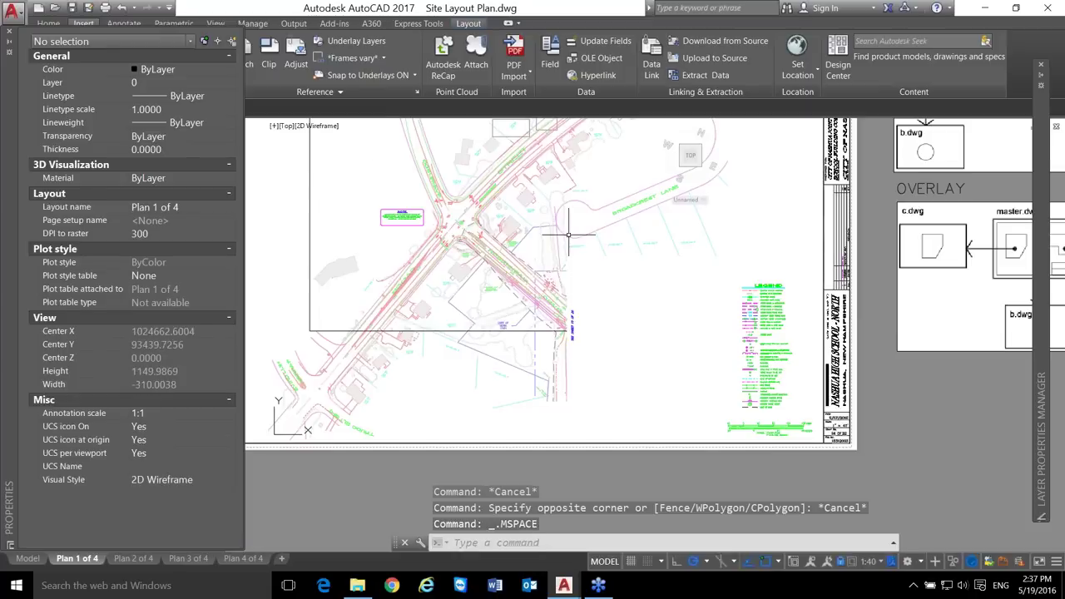
- Check the PB-EX41 xref's properties, close the palette, and return to paper space
click(568, 237)
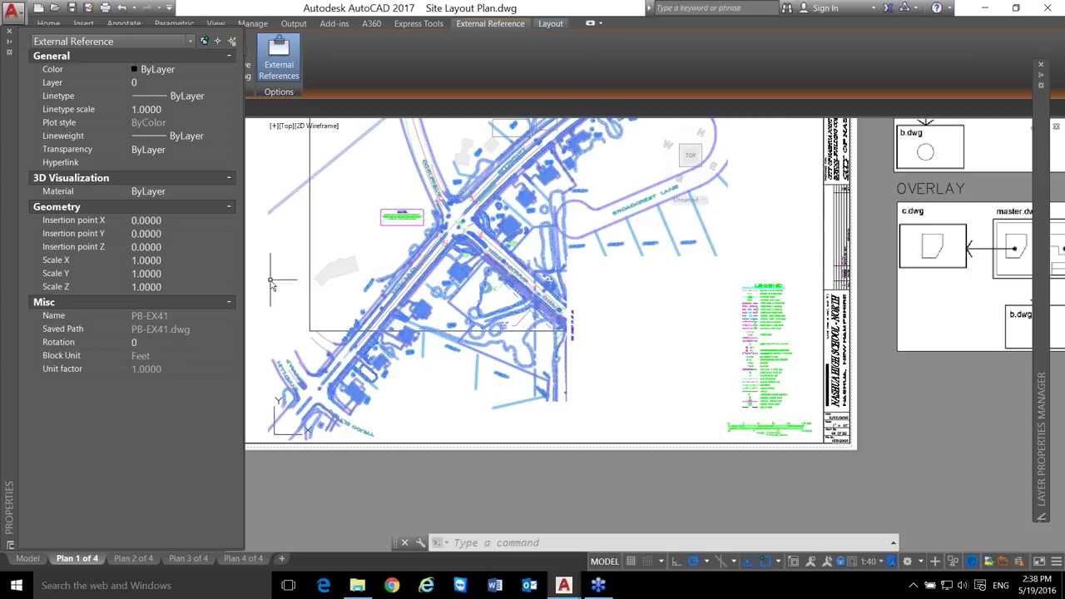
click(9, 34)
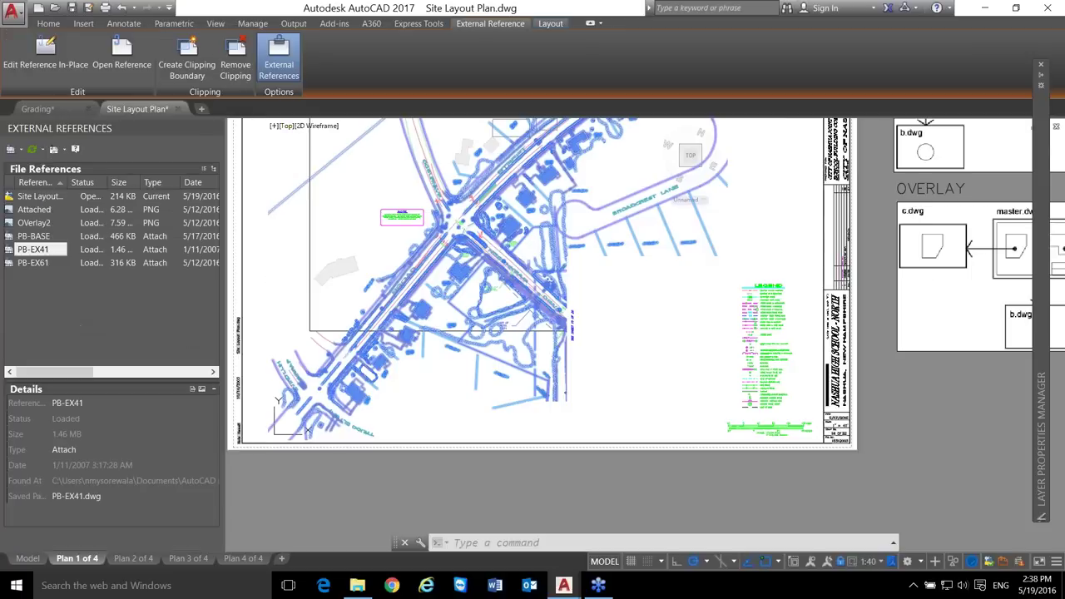
double_click(708, 481)
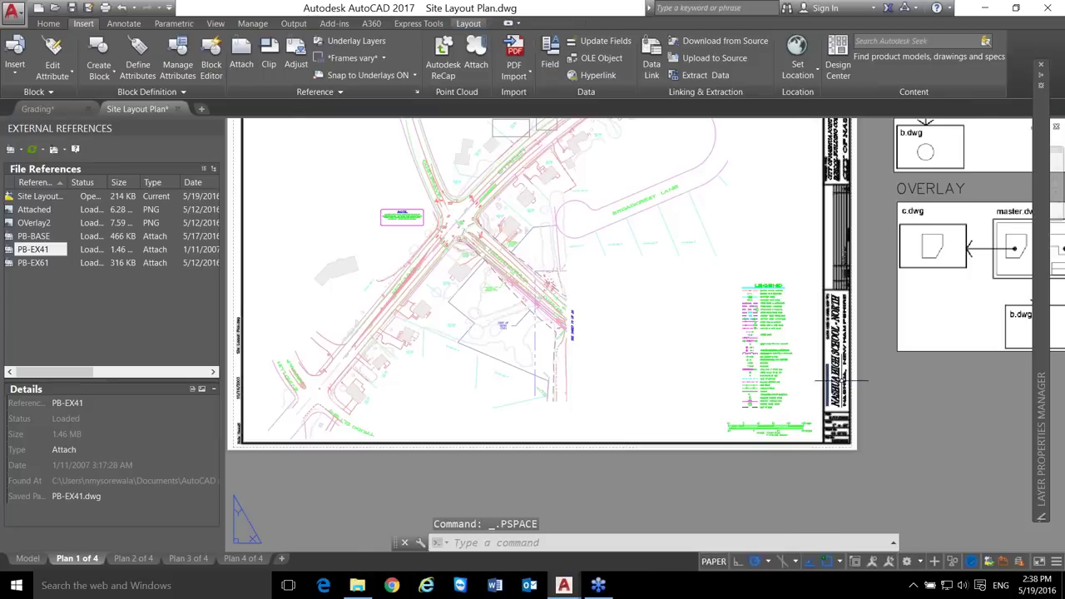
scroll(841, 381, up, 4)
click(689, 254)
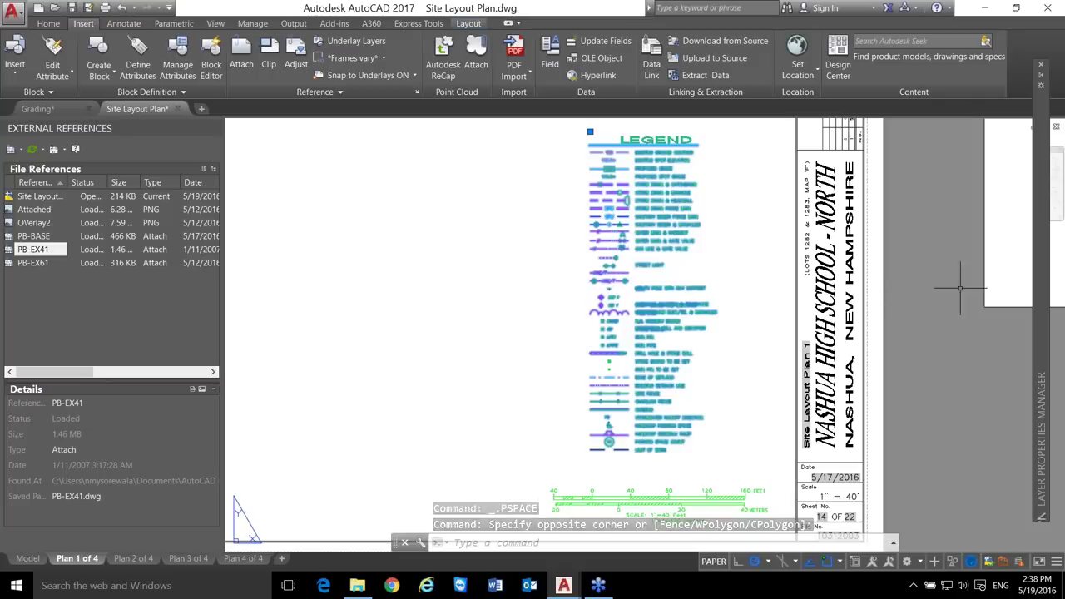
mouse_move(1045, 339)
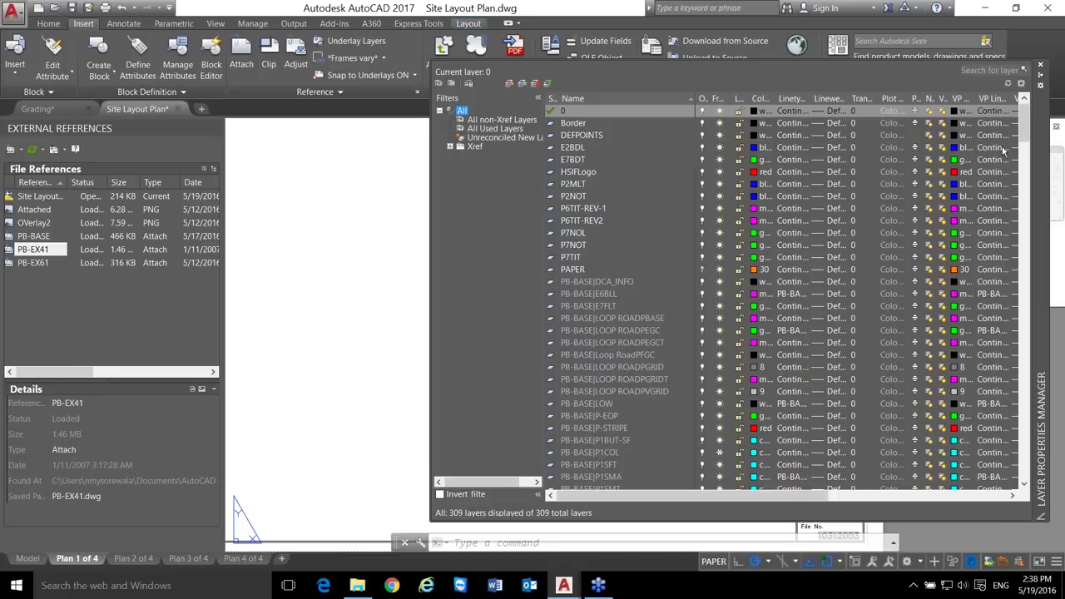
- Browse the PB-Legend$0$LEGEND and PB-EX61 layers, then shrink the layer palette to reveal the sheet
drag(1028, 145, 1027, 470)
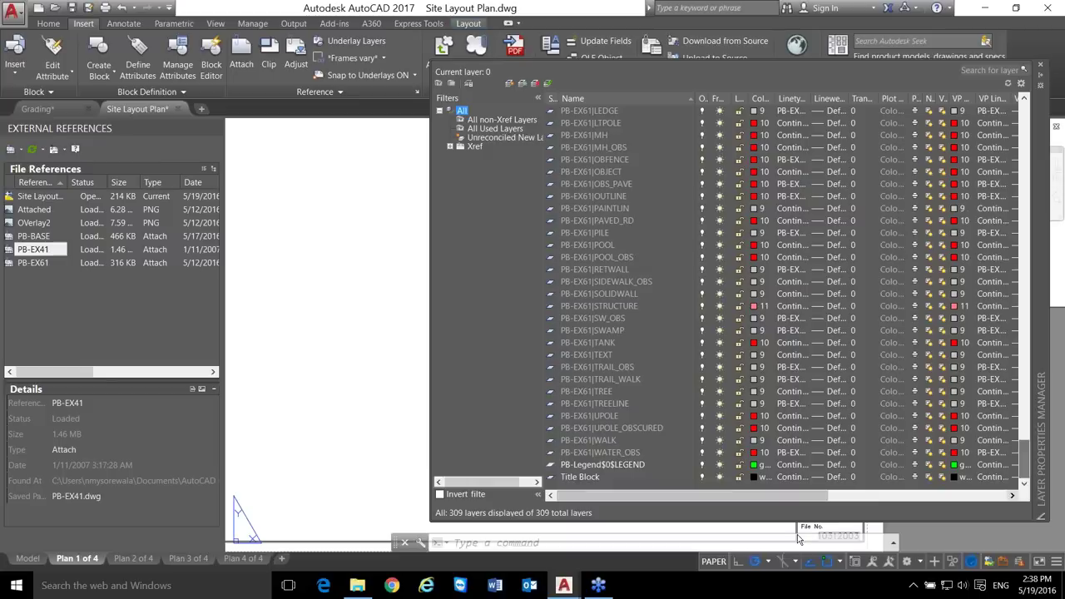
click(604, 467)
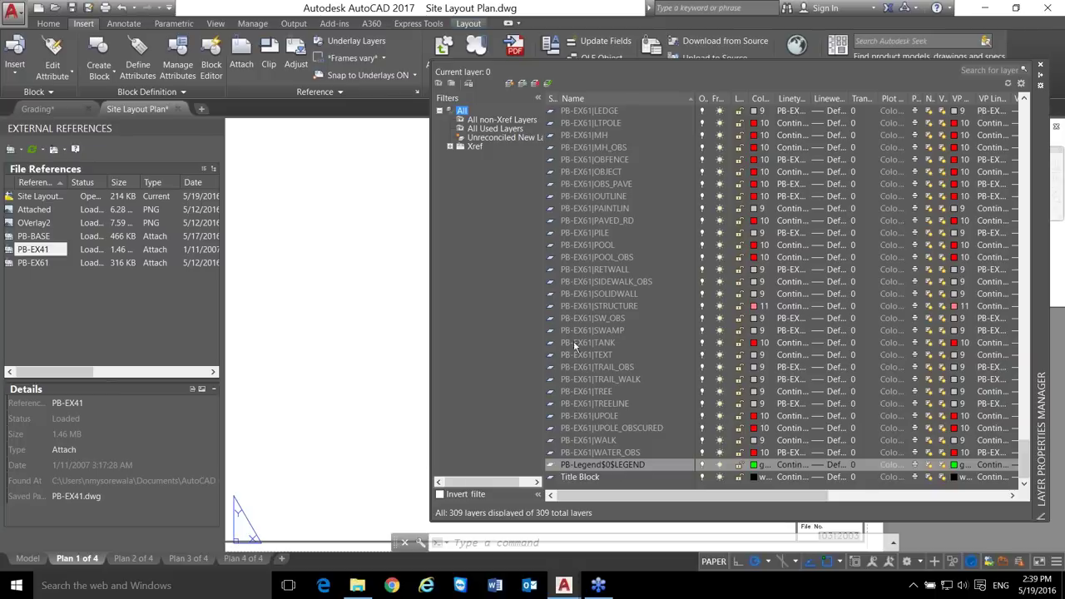
click(617, 464)
click(613, 465)
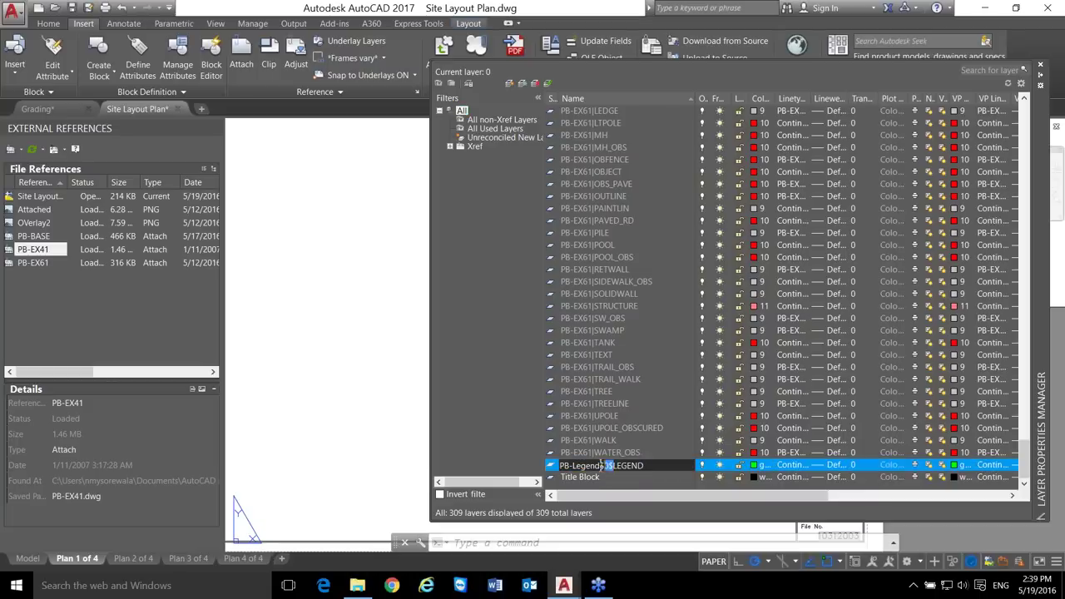
click(610, 342)
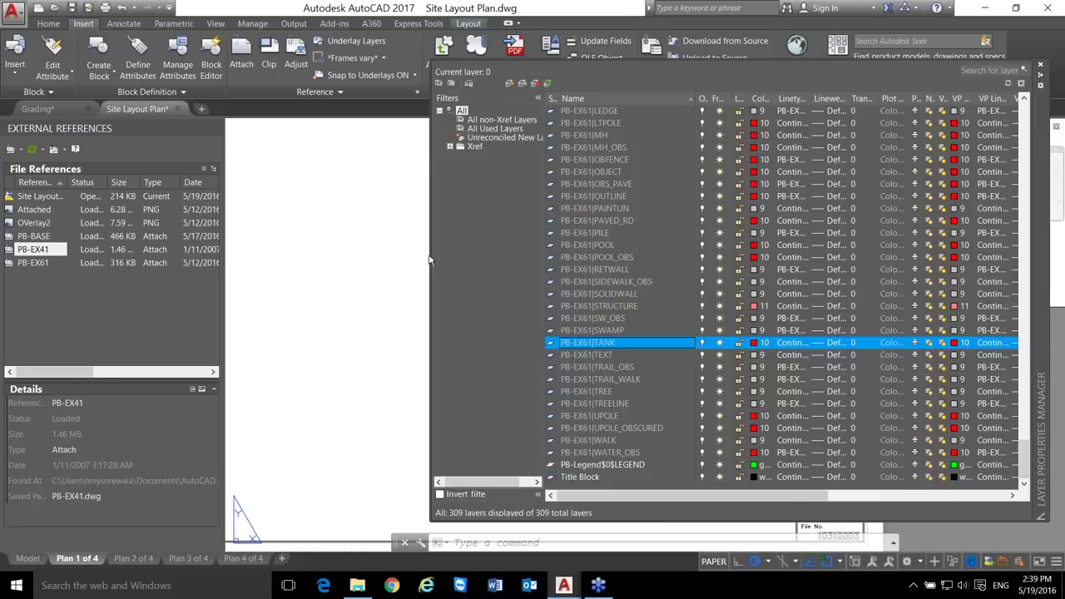
click(601, 319)
click(606, 282)
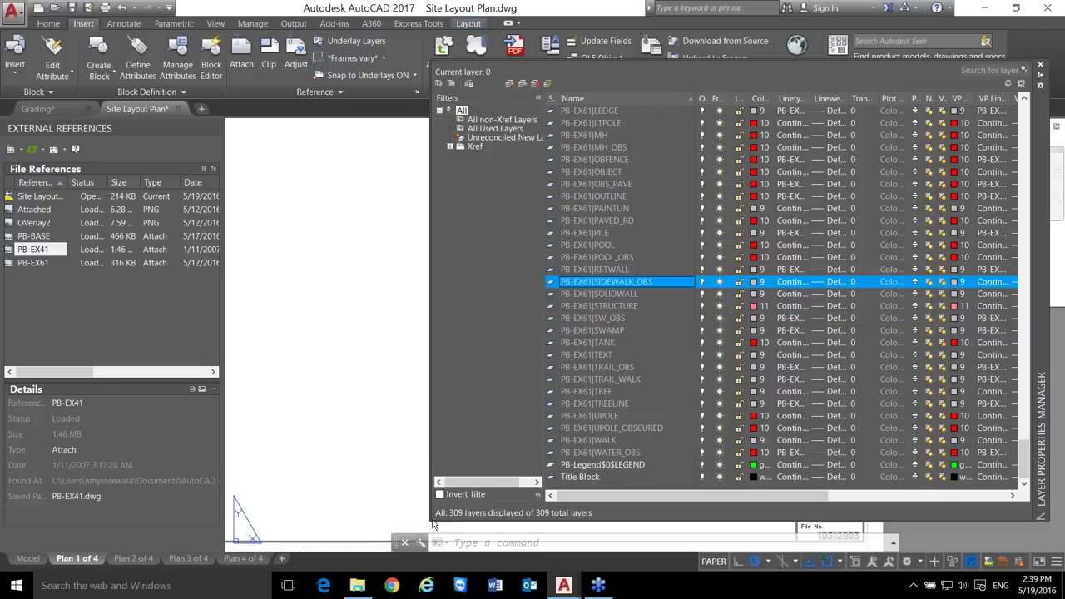
drag(426, 520, 608, 473)
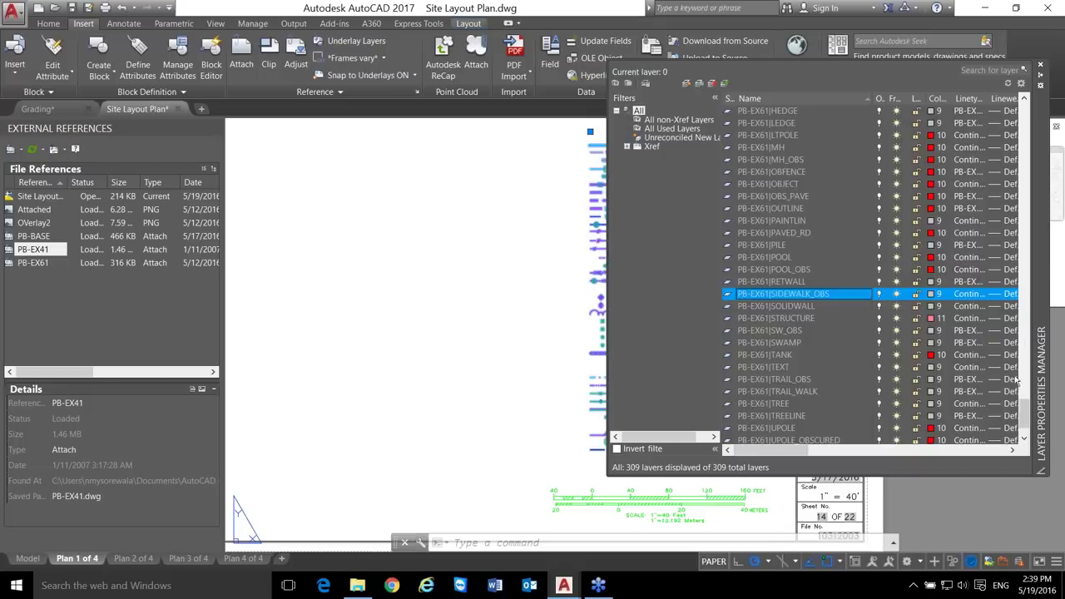
scroll(1025, 366, up, 3)
- Filter the layer list to the 81 PB-BASE xref layers using the Xref filter group
drag(1031, 165, 1031, 109)
click(757, 171)
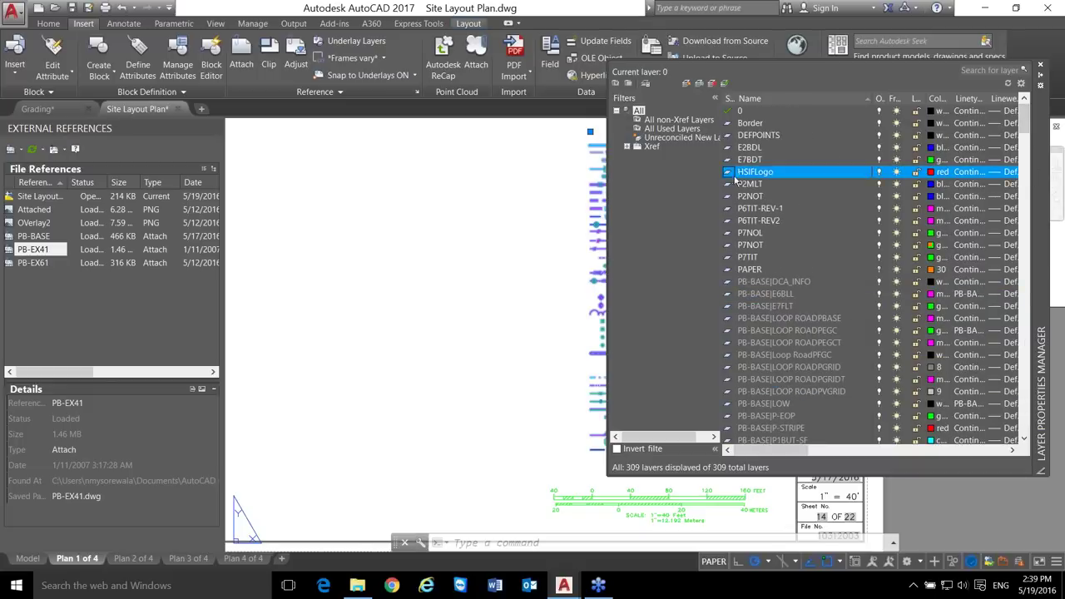
click(777, 209)
click(628, 146)
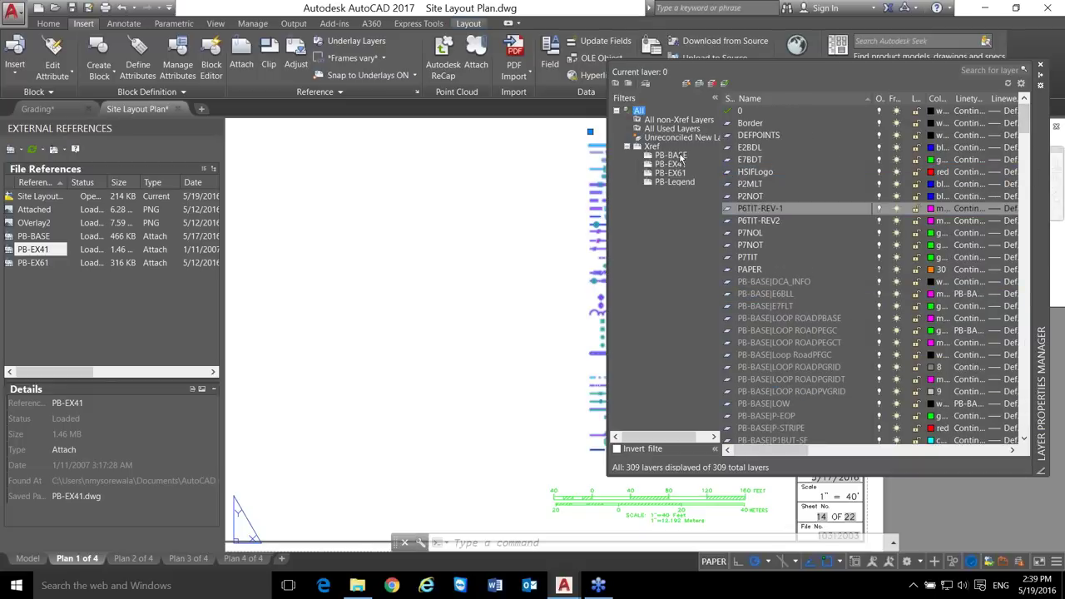
click(650, 146)
click(691, 156)
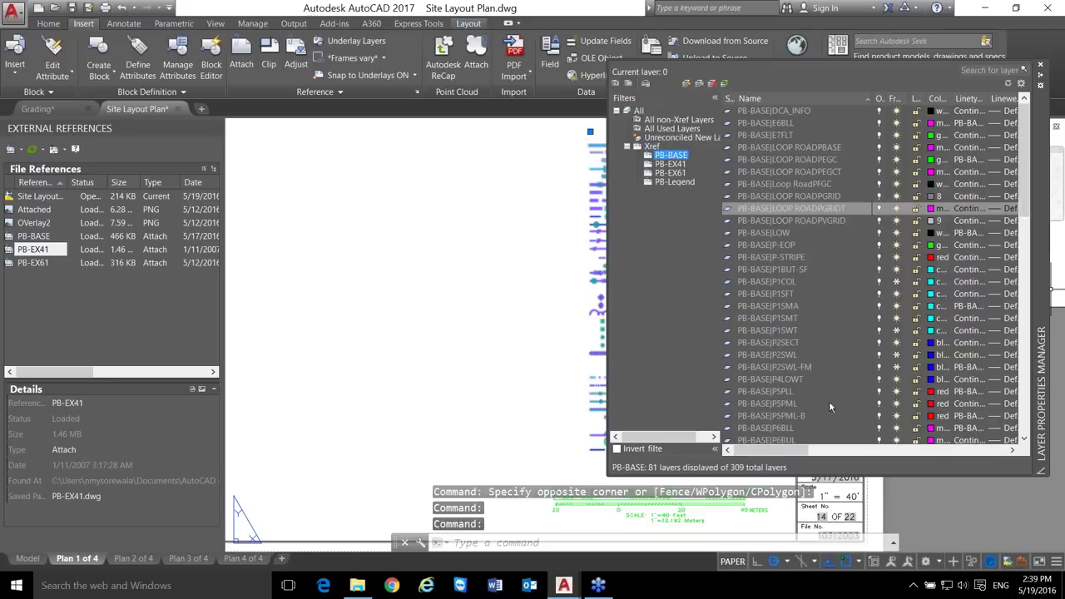
- Freeze the LOOP ROADPGRIDT, LOOP ROADPEGCT and one other LOOP ROAD layer
mouse_move(788, 450)
mouse_down()
mouse_move(857, 450)
mouse_move(794, 450)
mouse_up()
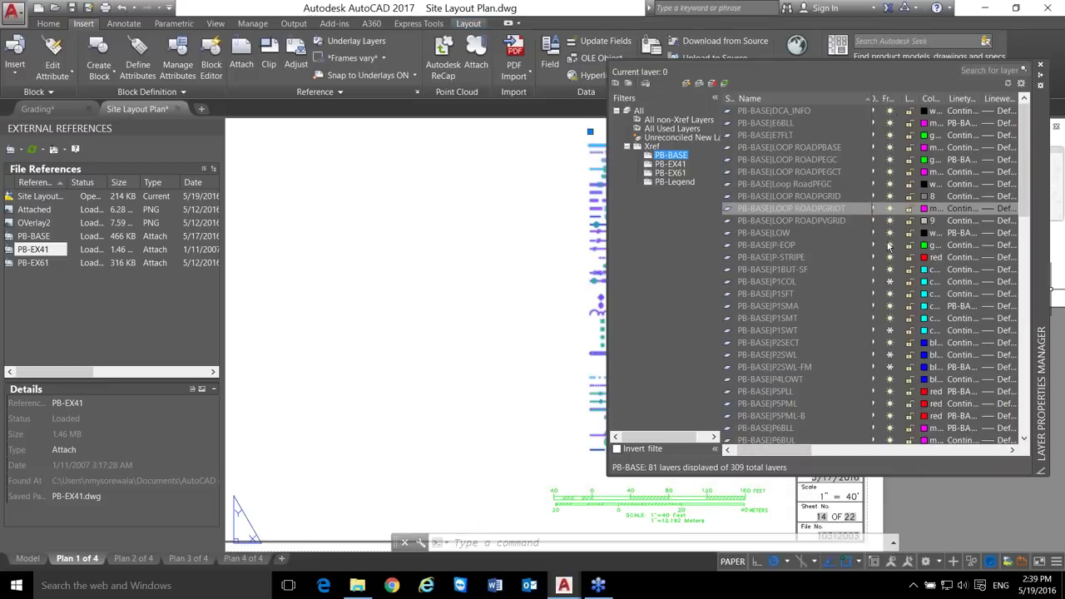
click(889, 208)
click(889, 196)
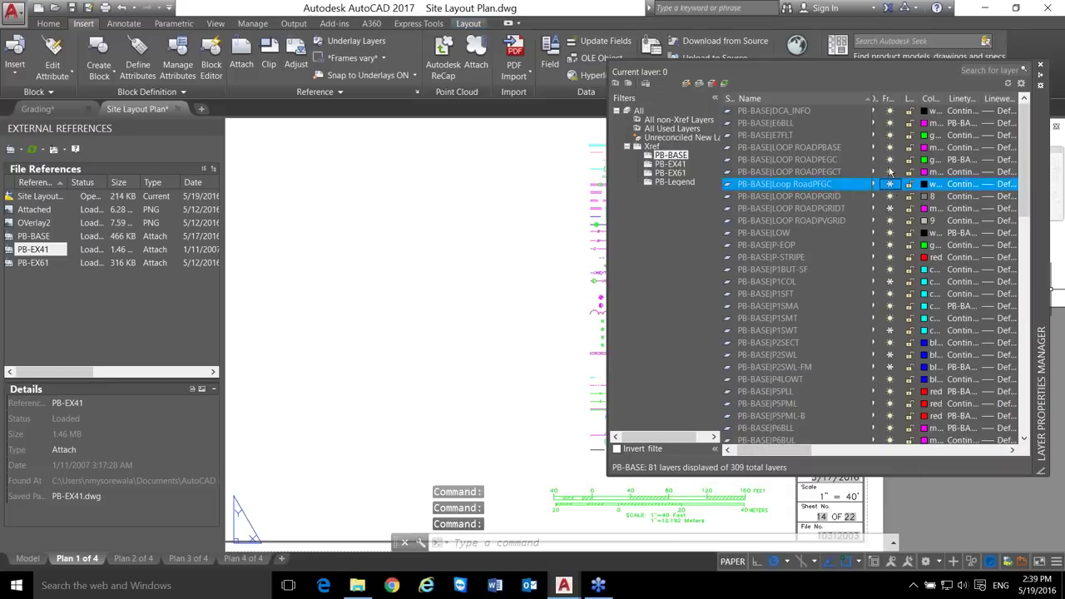
click(889, 171)
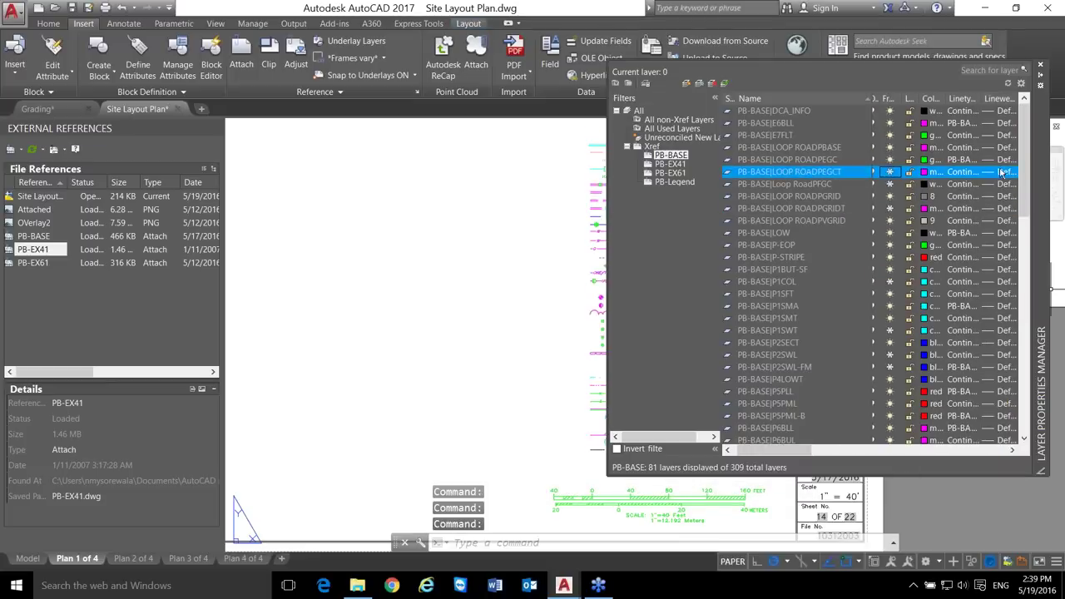
scroll(797, 377, down, 15)
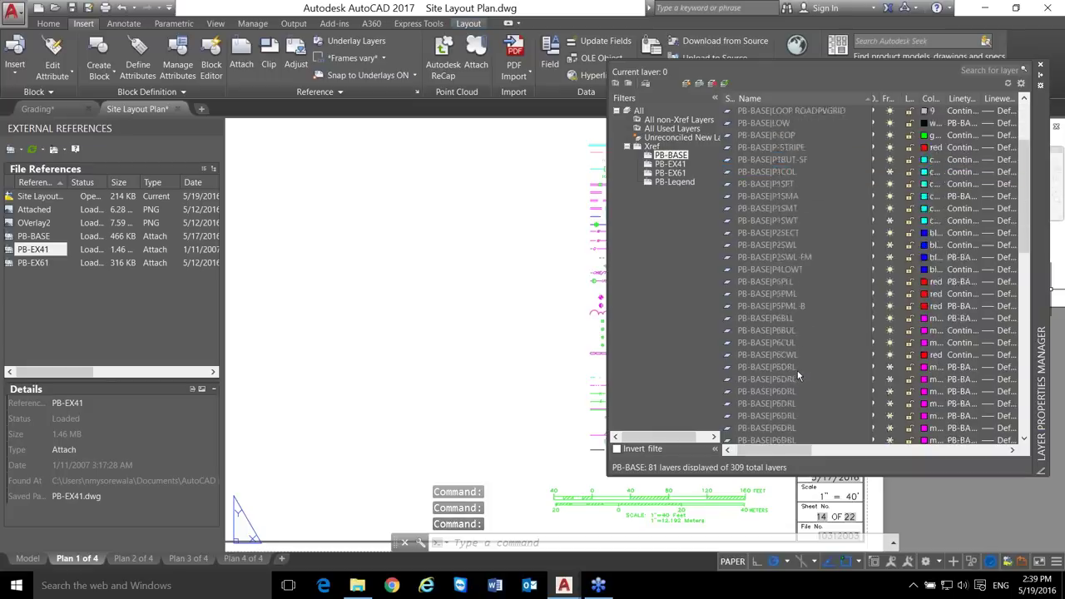
scroll(797, 377, down, 1)
click(796, 428)
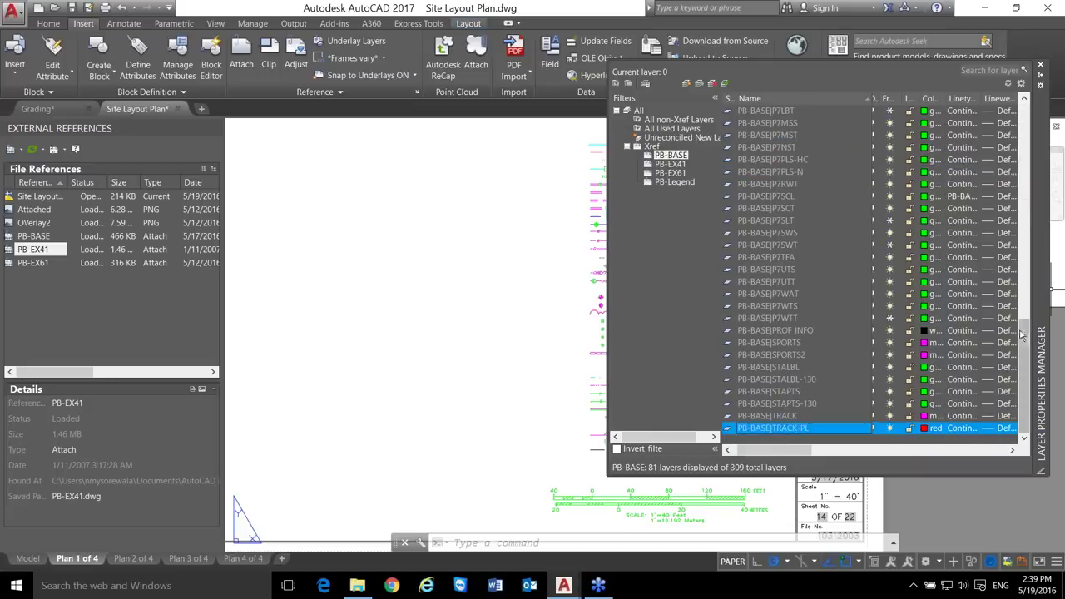
drag(1024, 374, 1024, 162)
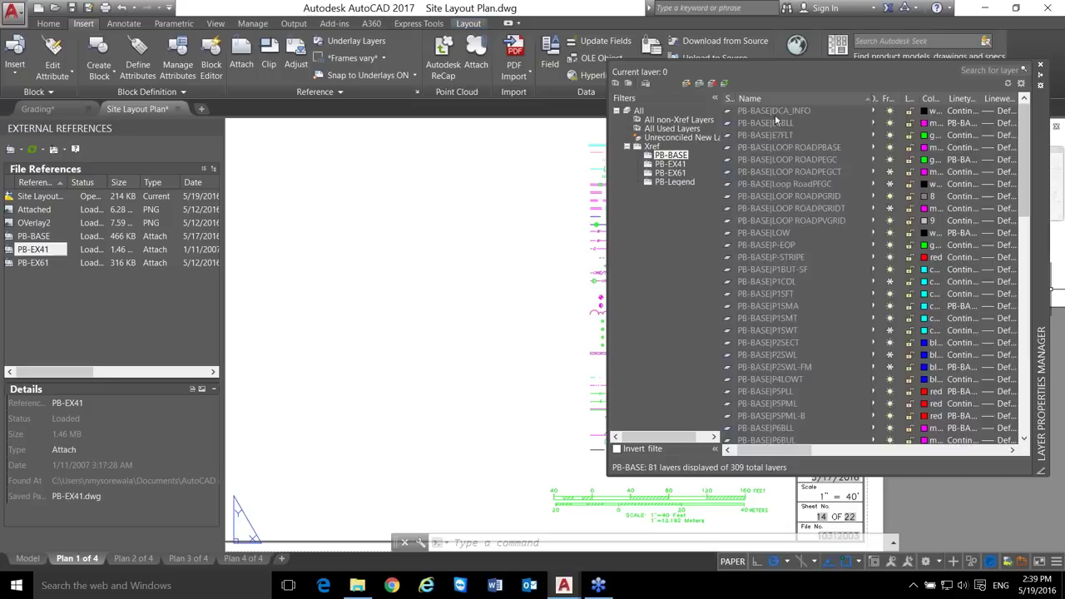
- Freeze all PB-BASE layers and set their colour to index 8 grey
key(ctrl+a)
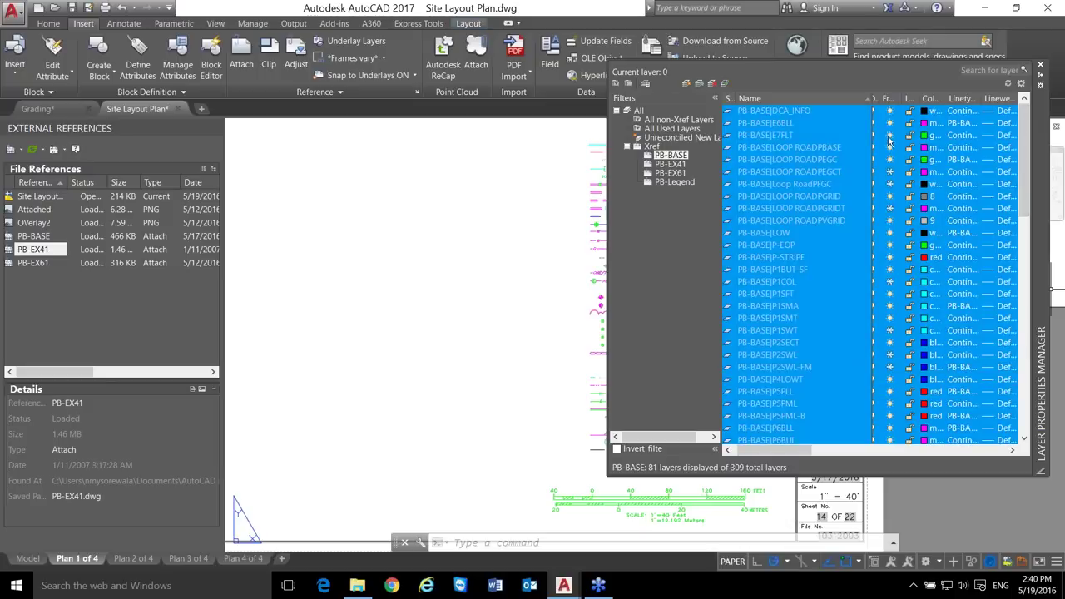
click(889, 139)
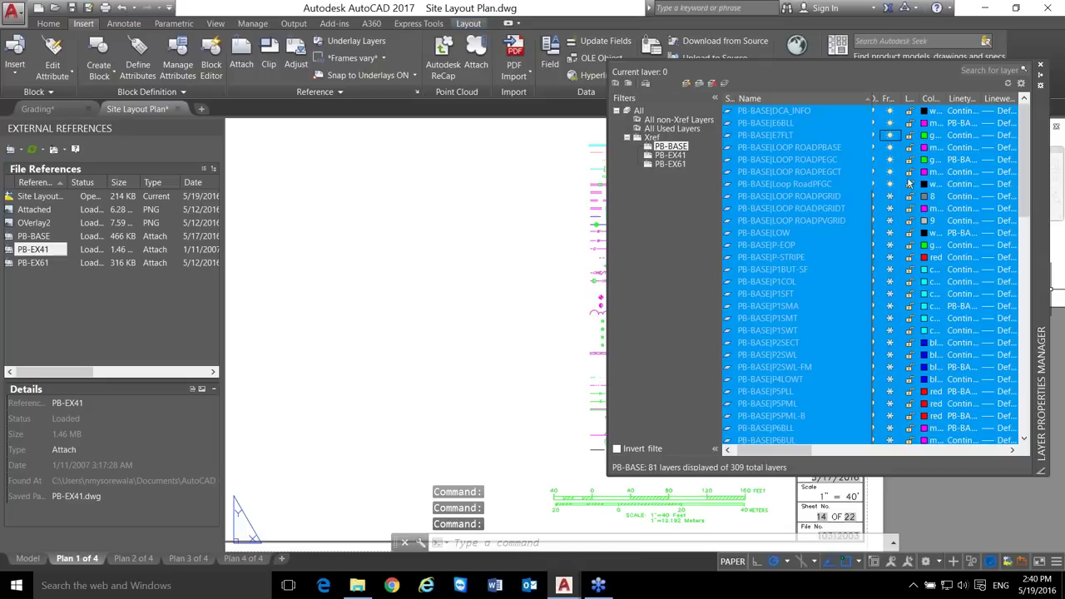
click(929, 173)
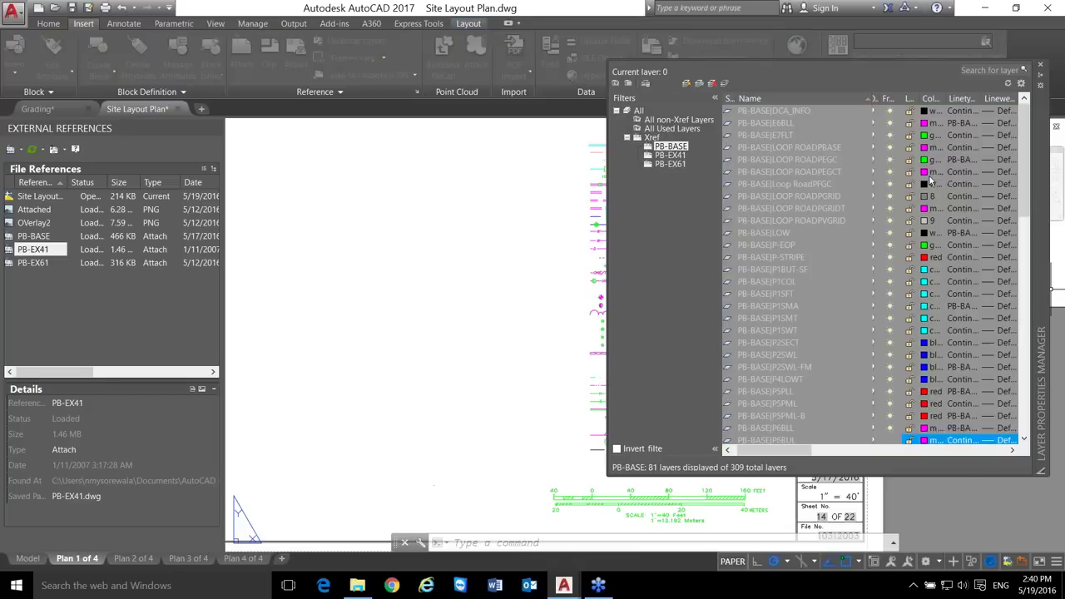
click(510, 320)
click(501, 405)
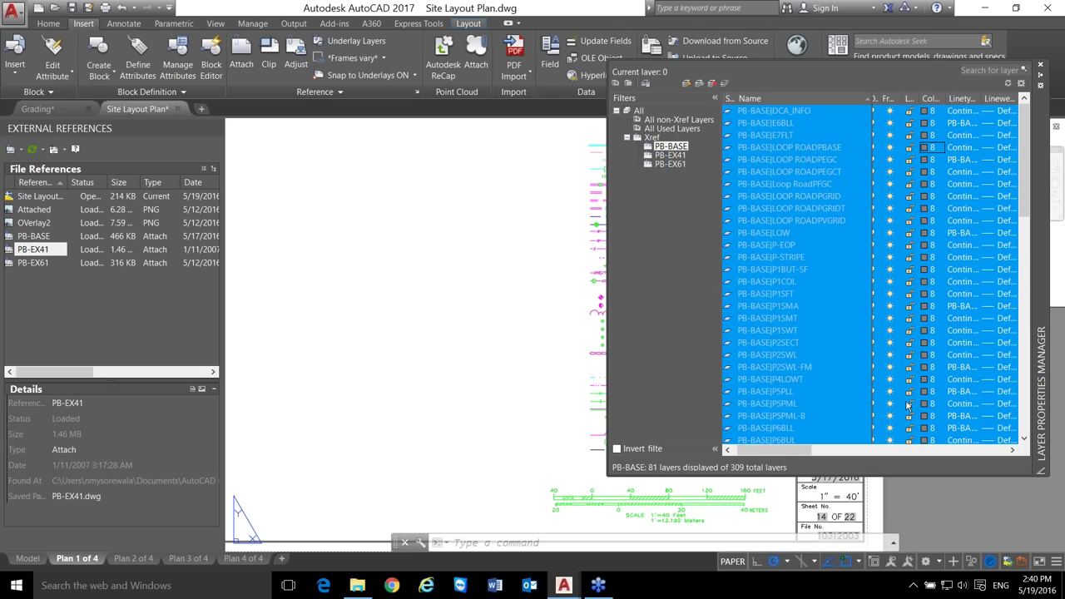
- Click an empty spot on the sheet and zoom to view the greyed base map
click(508, 353)
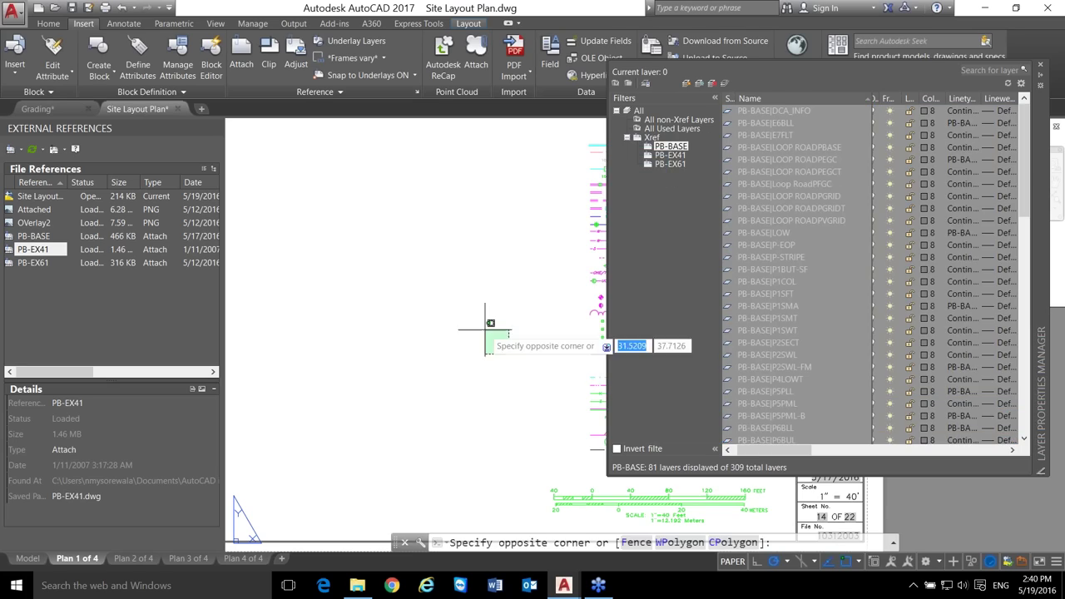
click(487, 327)
scroll(474, 306, down, 6)
scroll(428, 225, up, 6)
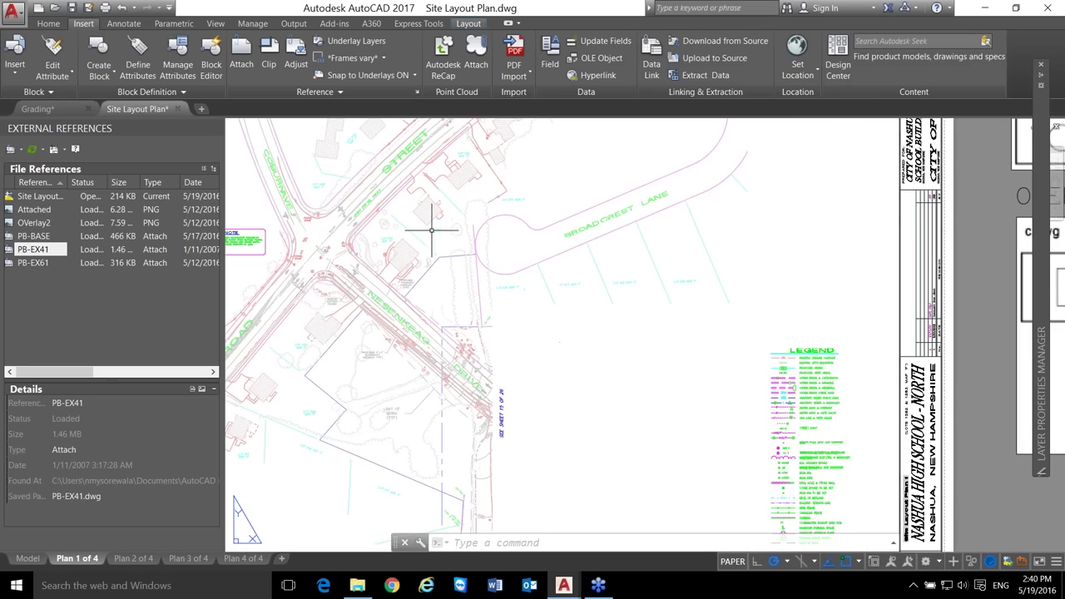
scroll(513, 269, up, 2)
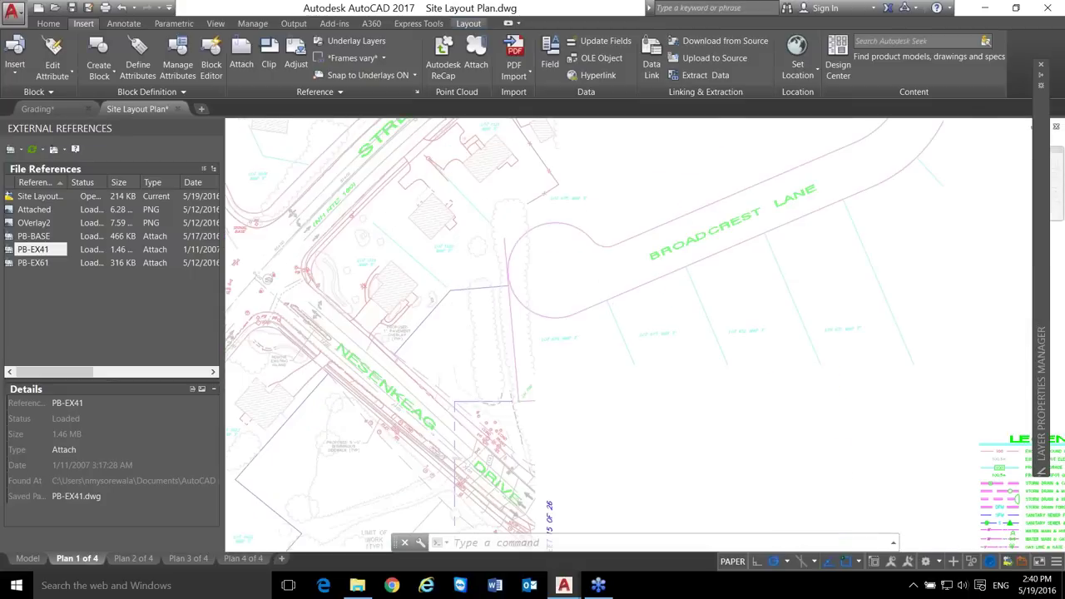
scroll(445, 249, down, 2)
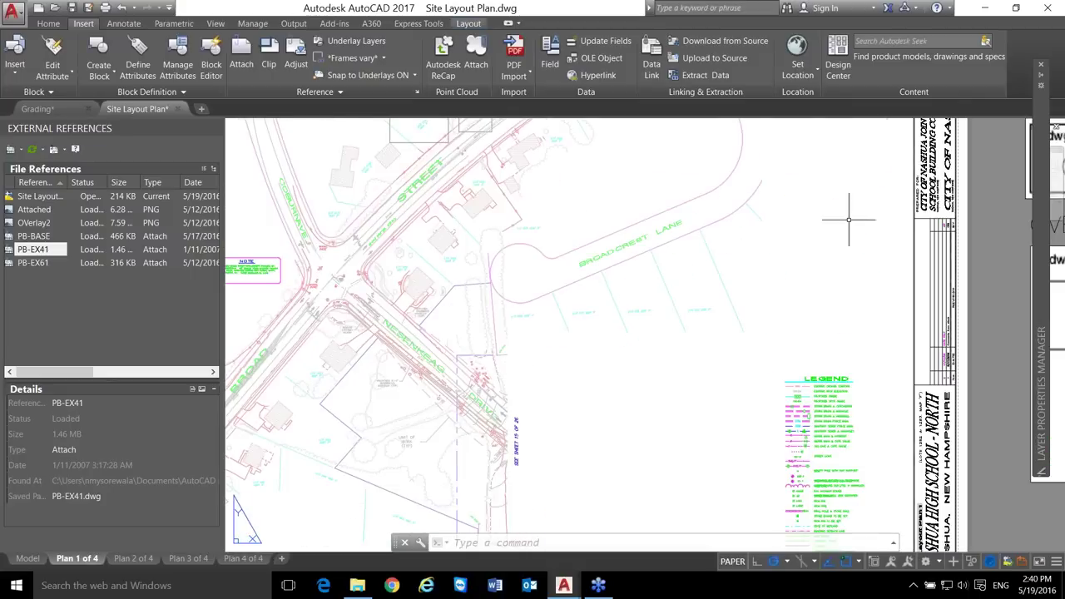
mouse_move(1042, 331)
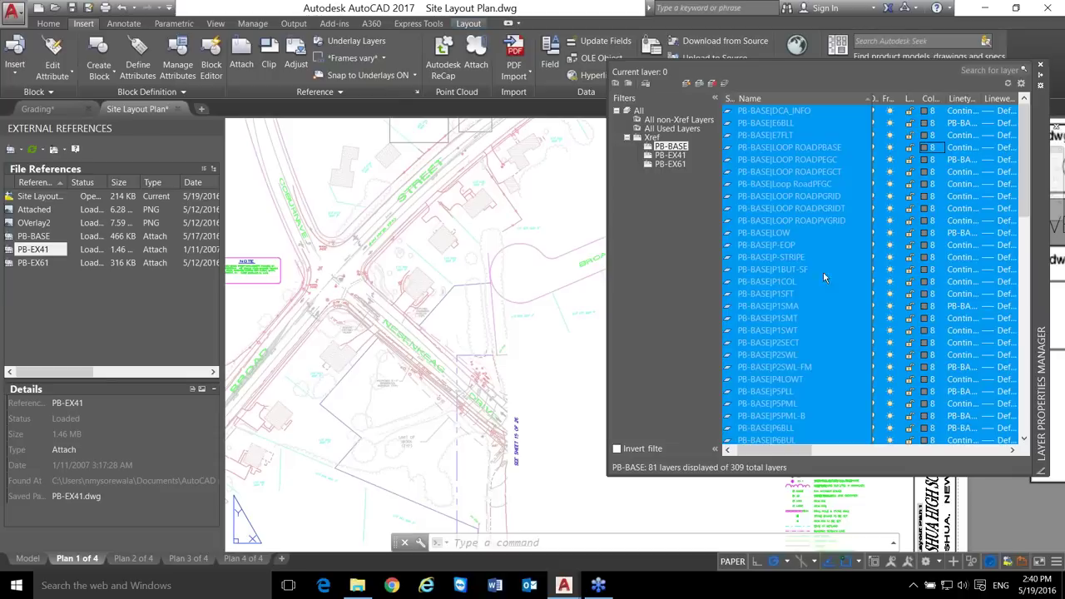
click(808, 257)
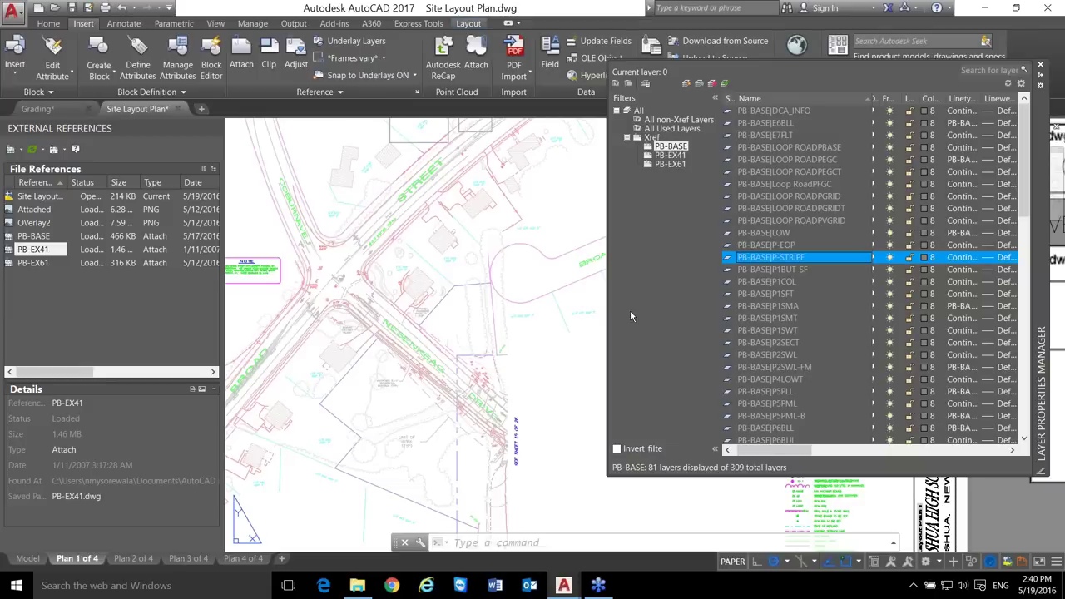
text(V)
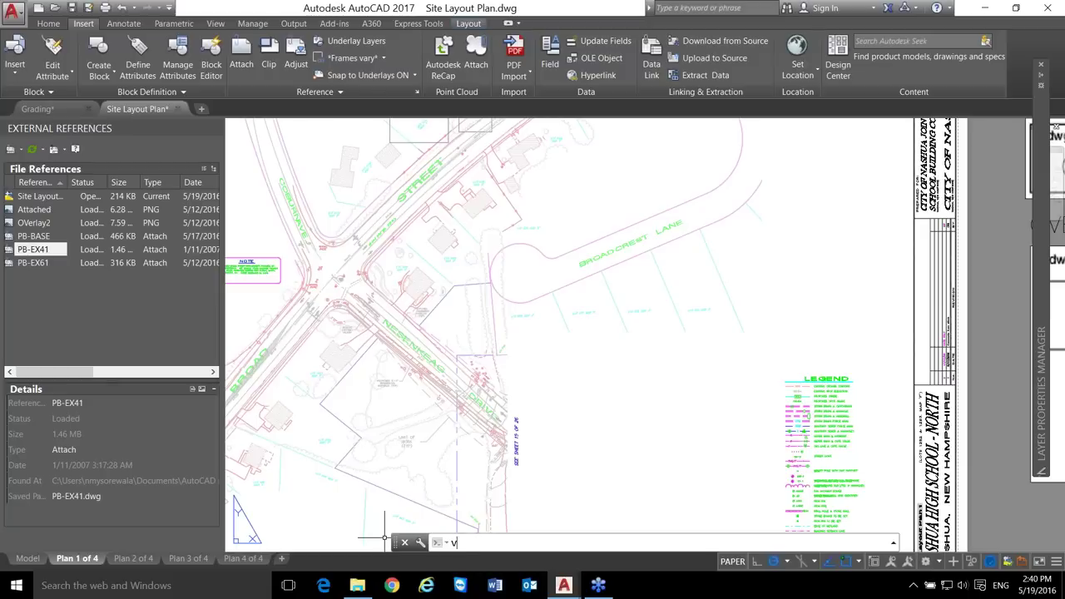
text(ISREtain)
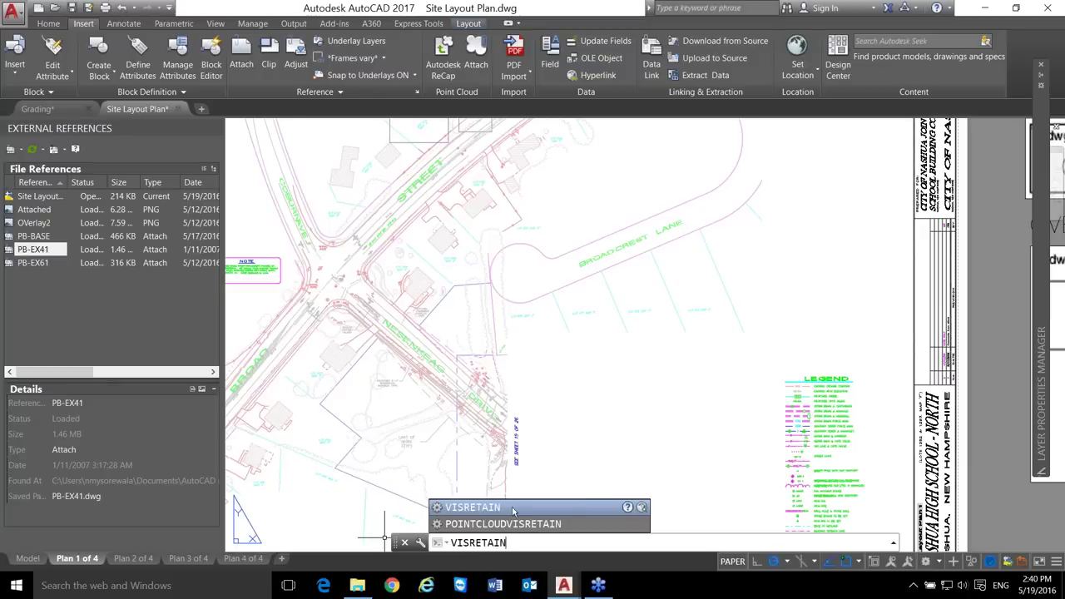
- Run VISRETAIN and cancel it, leaving its value at 1
key(Return)
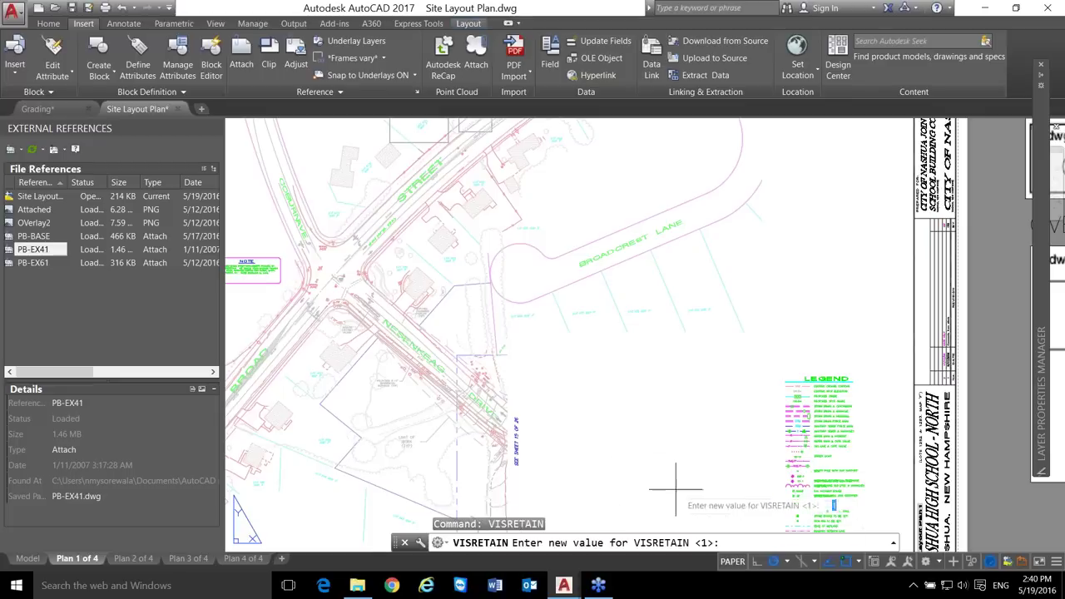
key(Escape)
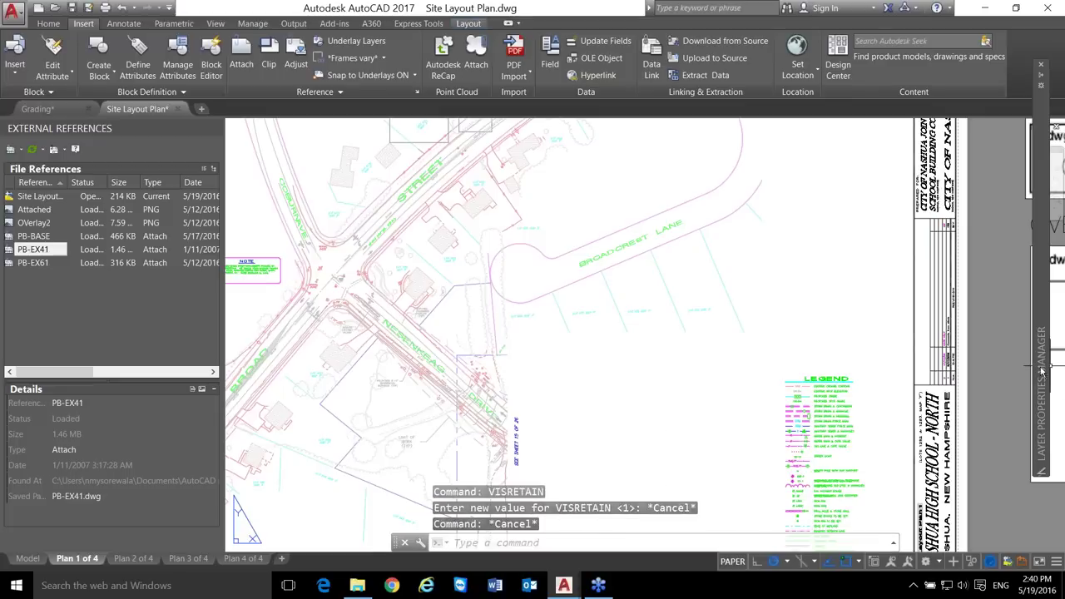
mouse_move(1040, 370)
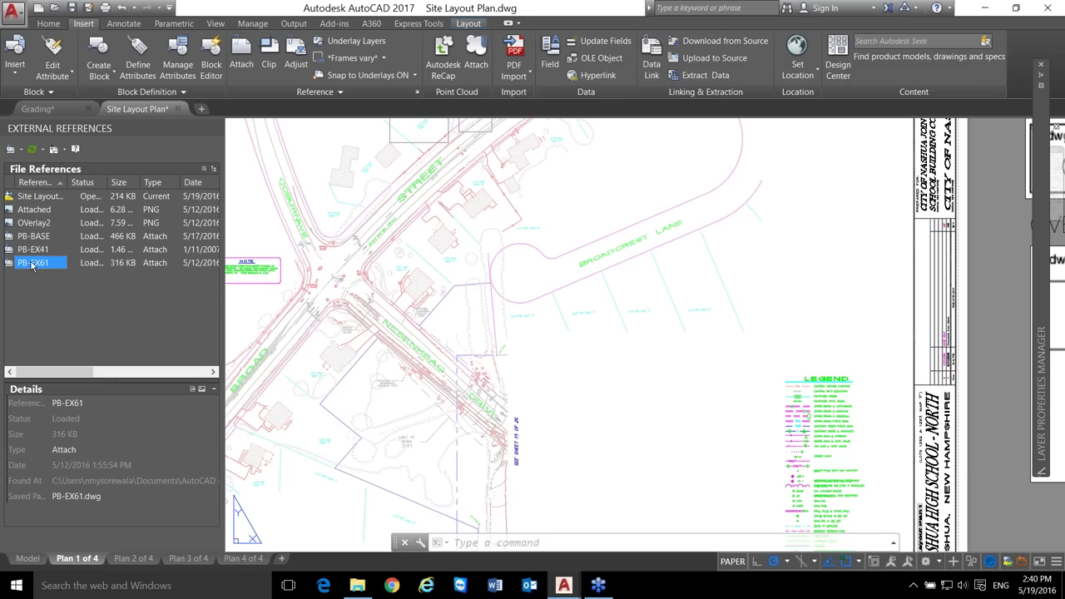
- Inspect the PB-EX61 reference details and its layers, leaving the P-STRIPE linetype unchanged
click(33, 263)
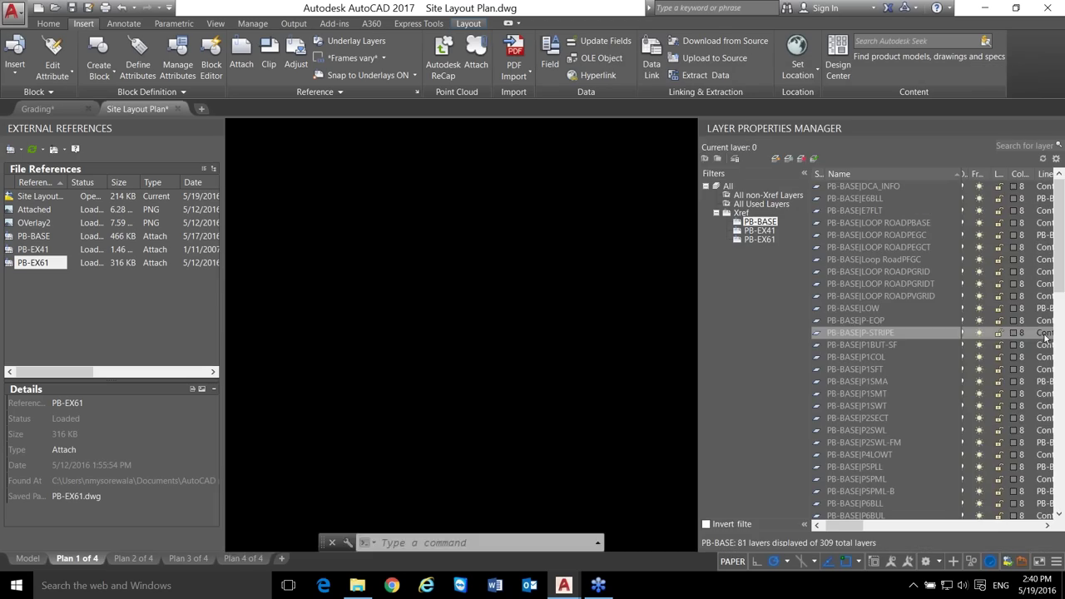
click(1044, 333)
click(499, 369)
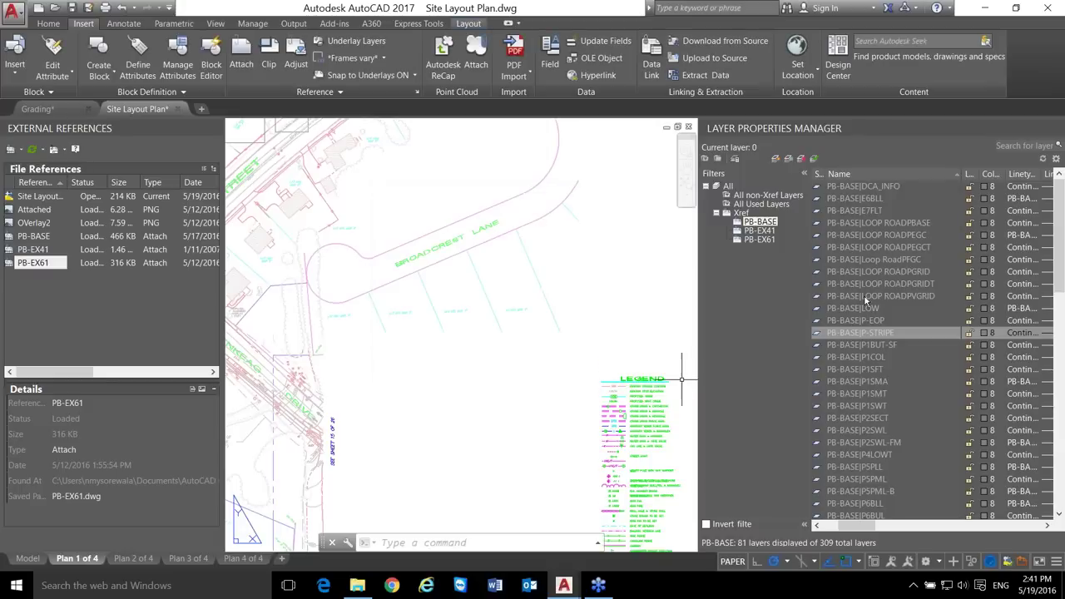
click(760, 239)
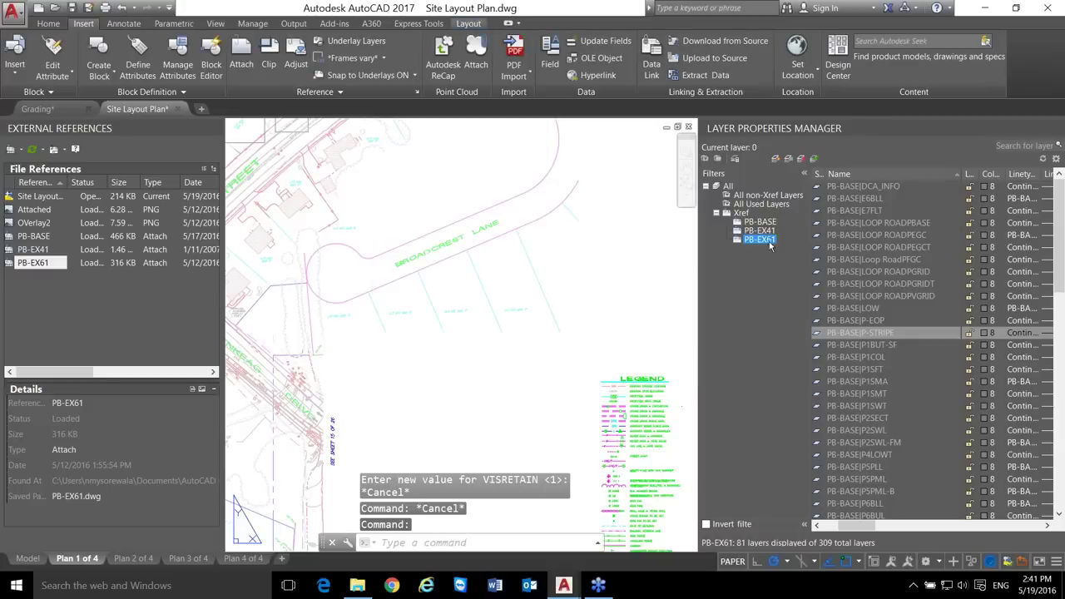
- Bind PB-EX61 into the drawing using the Insert bind type
right_click(64, 263)
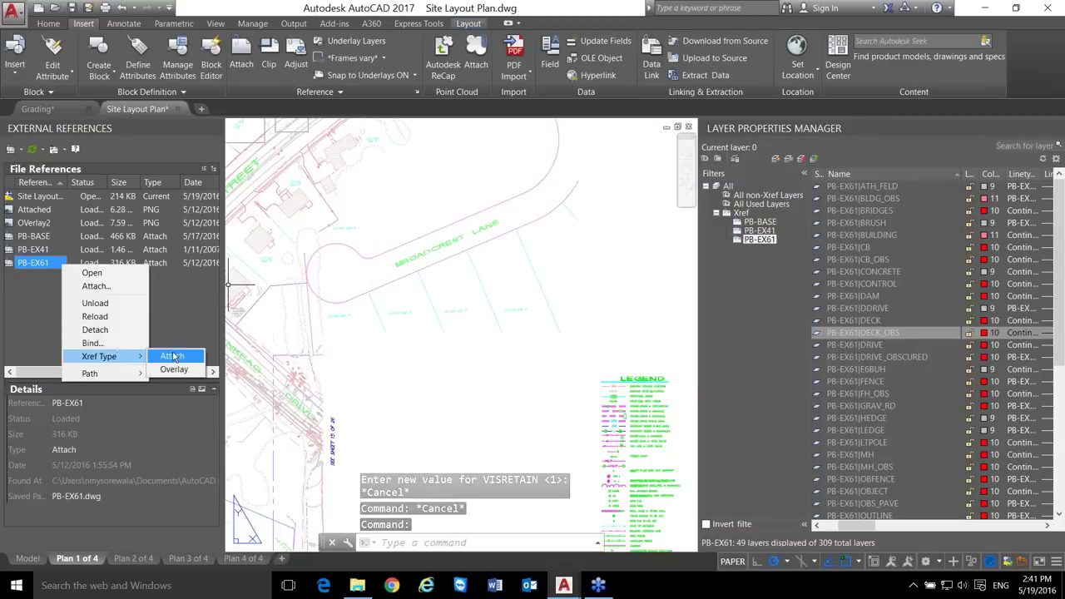
click(110, 341)
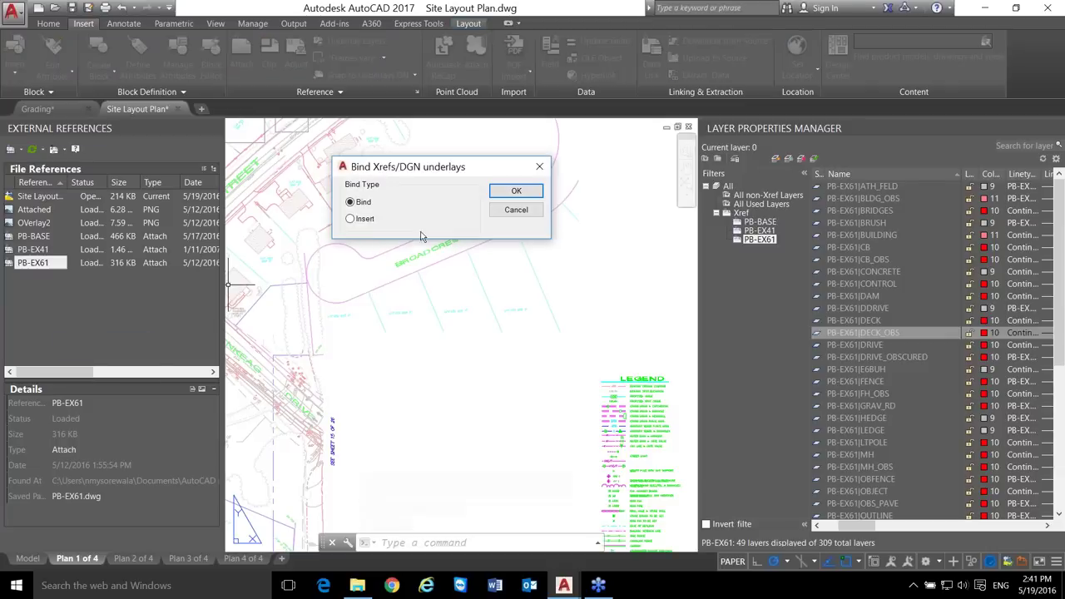
click(358, 218)
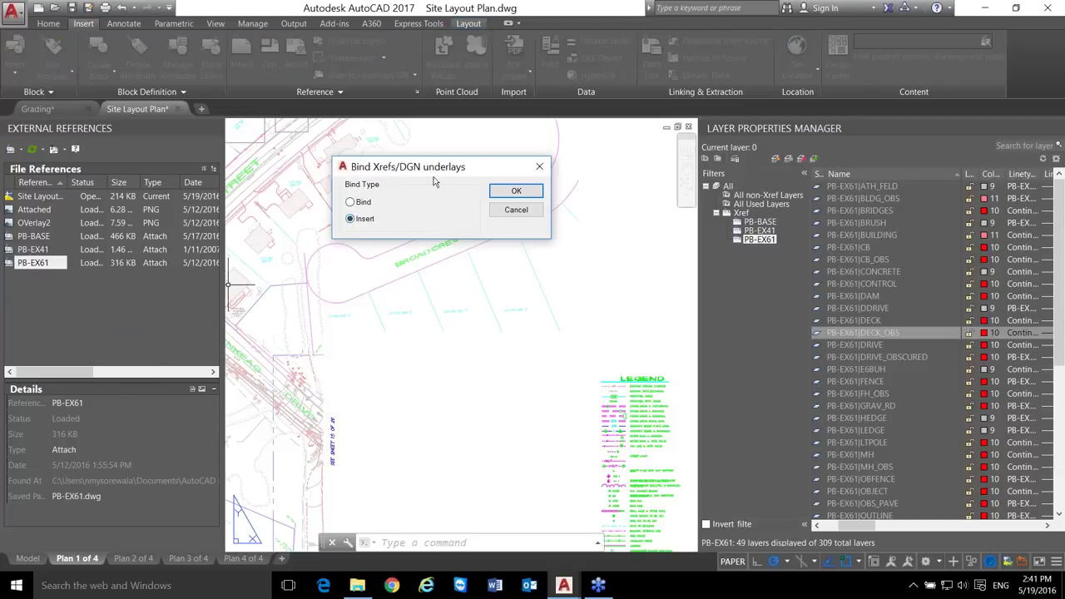
click(522, 191)
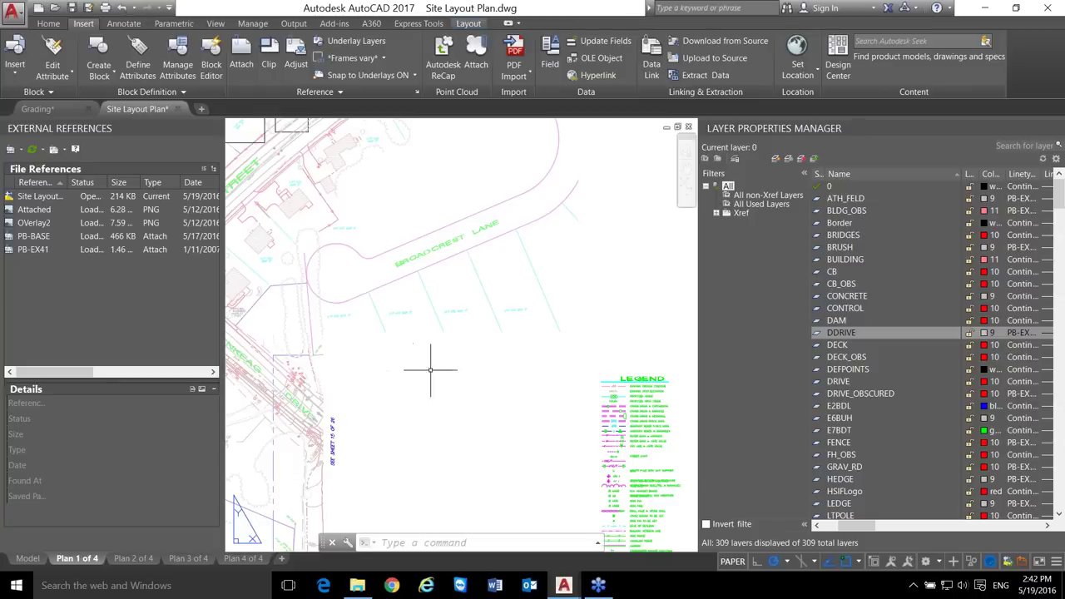
key(Escape)
key(Escape)
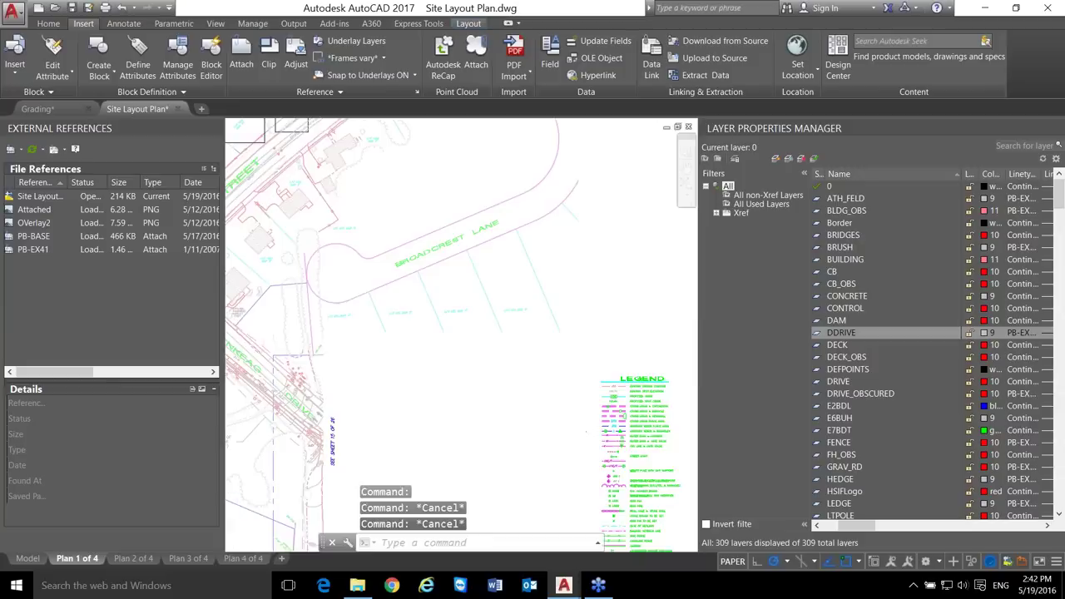
- View details of Site Layout Plan, Attached, OVerlay2, PB-BASE and PB-EX41, then close Layer Properties via LAYER
scroll(561, 433, down, 5)
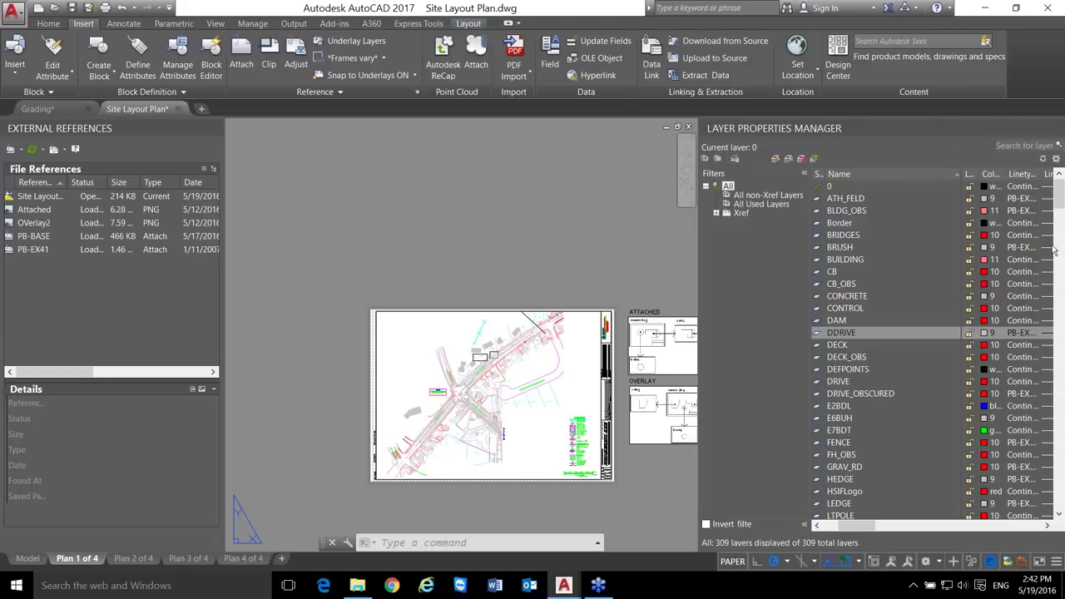
click(42, 199)
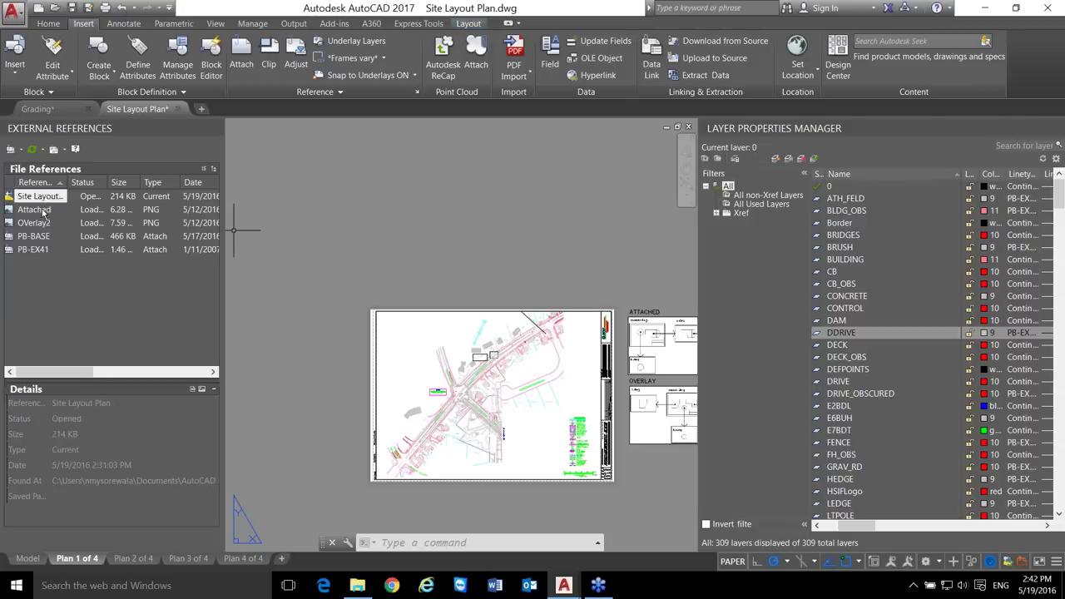
click(43, 209)
click(46, 223)
click(47, 236)
click(47, 249)
click(481, 227)
click(431, 216)
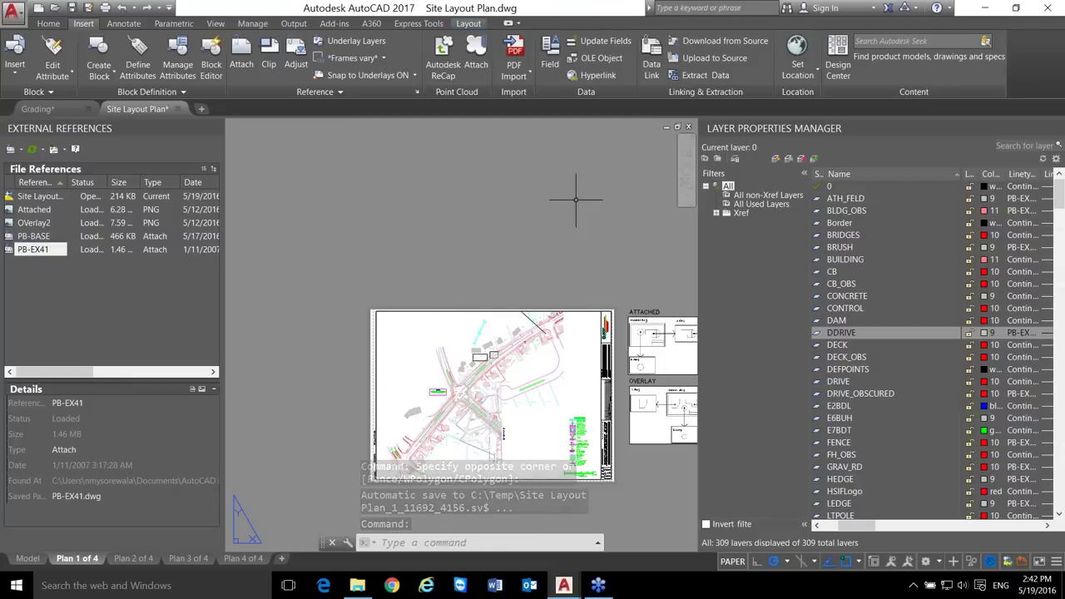
text(LAYER)
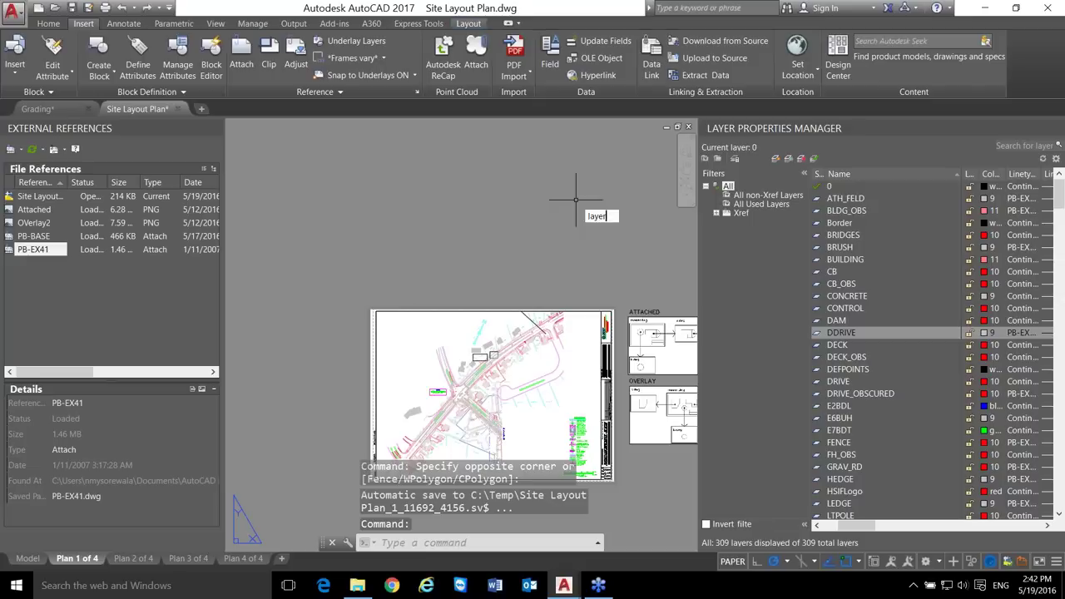
key(Return)
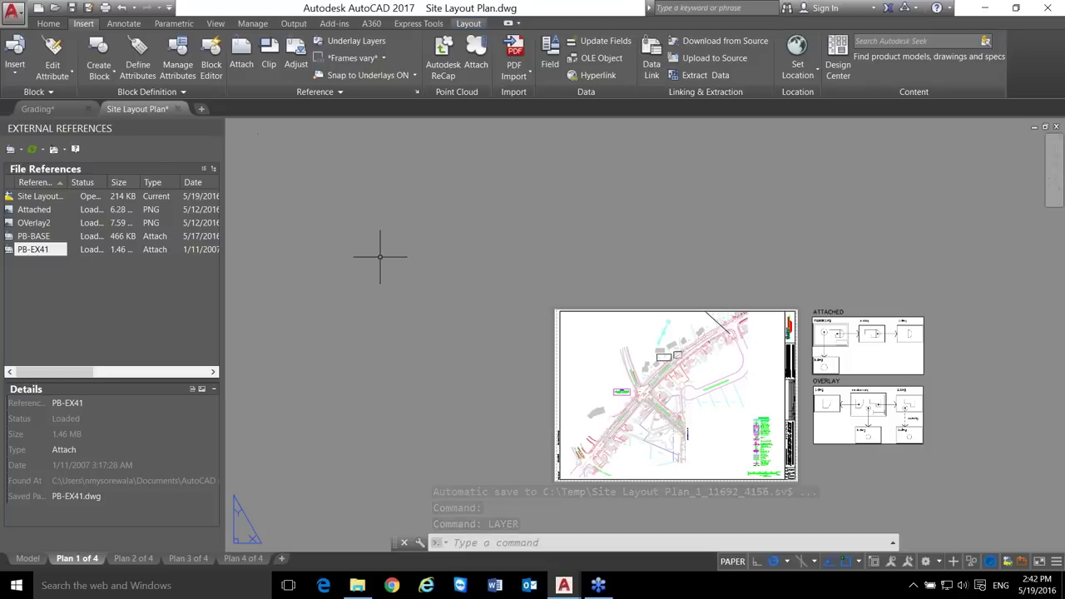
- Dismiss Publish without saving the sheet list, then launch eTransmit from the application menu
click(14, 13)
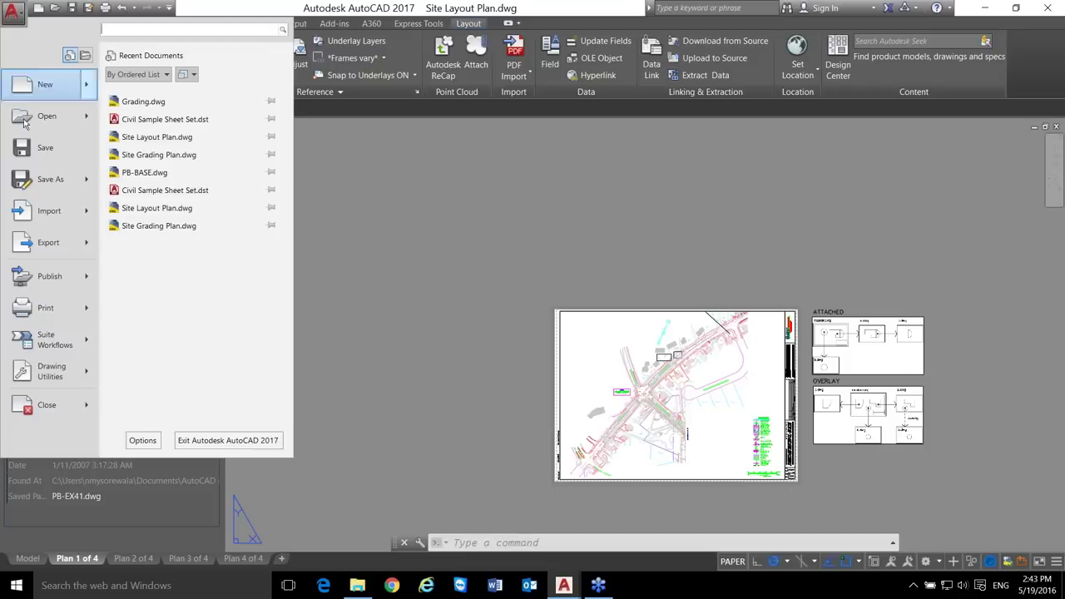
click(38, 276)
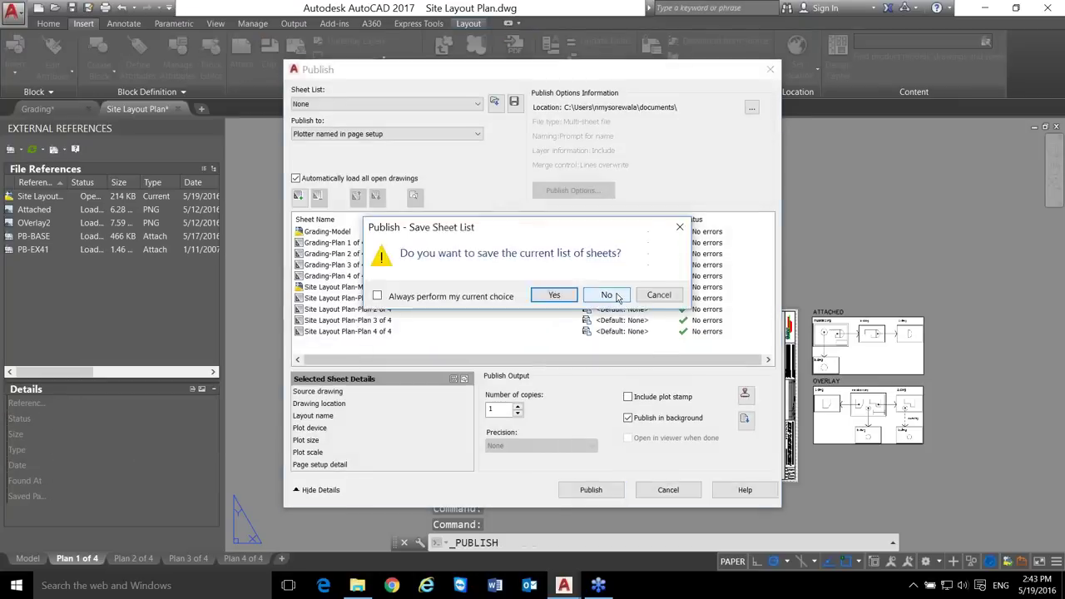
click(616, 296)
click(12, 15)
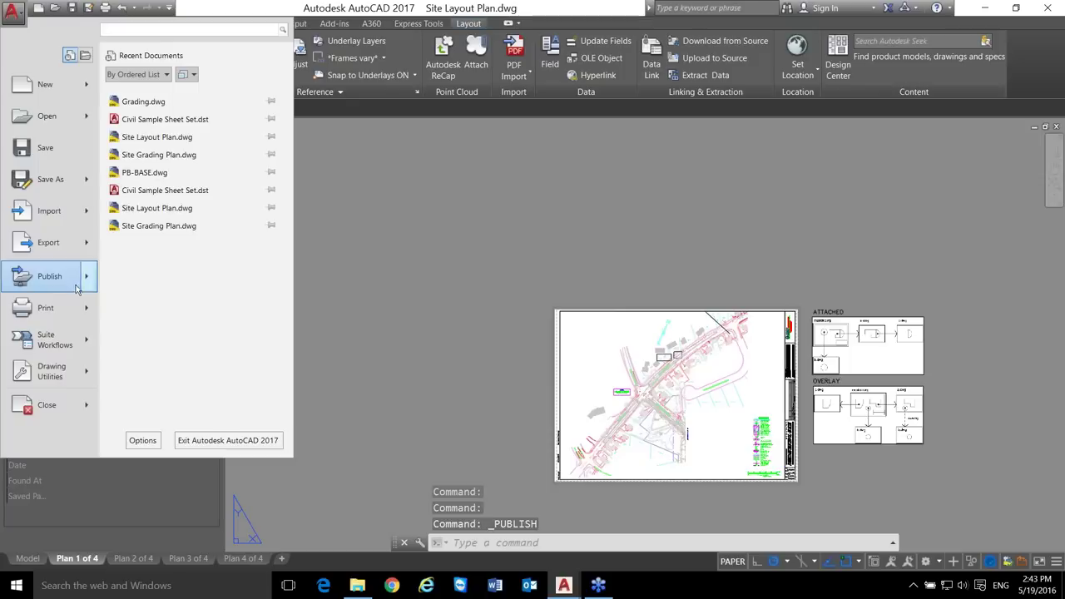
mouse_move(91, 281)
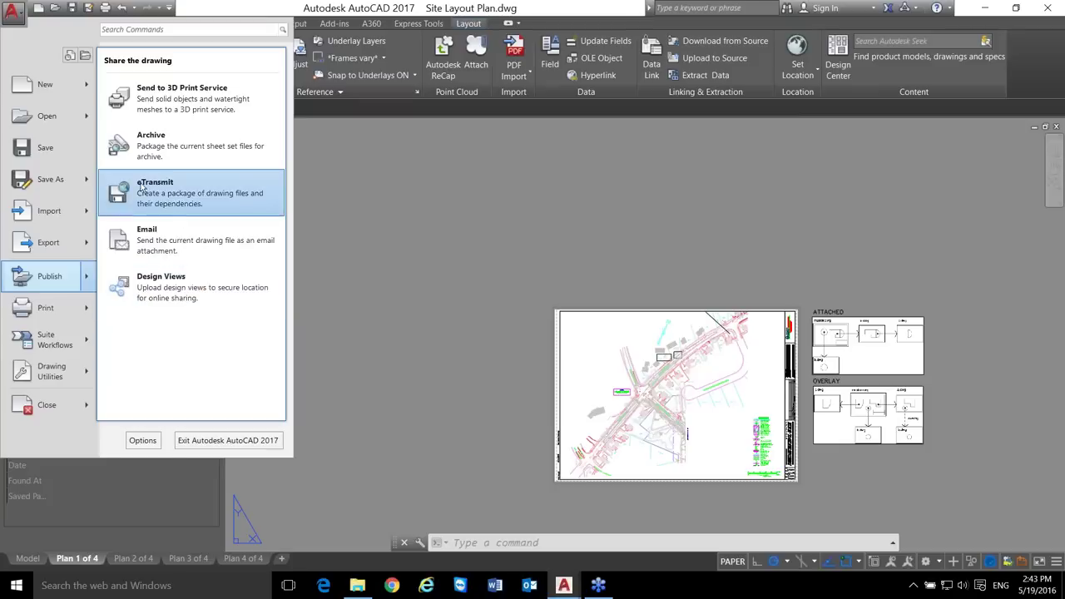
click(176, 196)
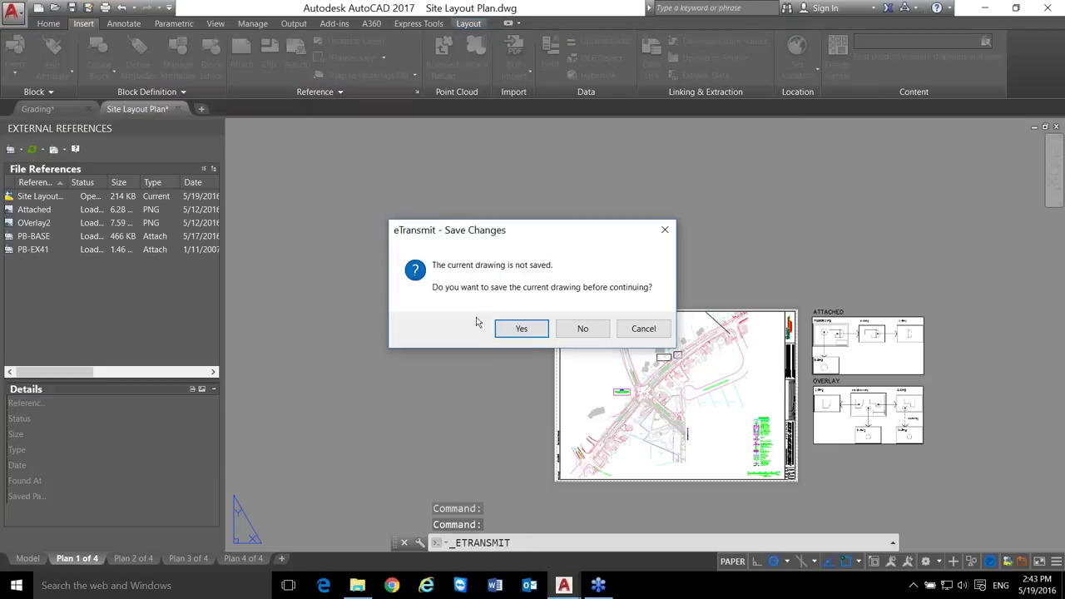
- Save the drawing and expand the transmittal Files Tree groups, including External References and sheet set files
click(520, 330)
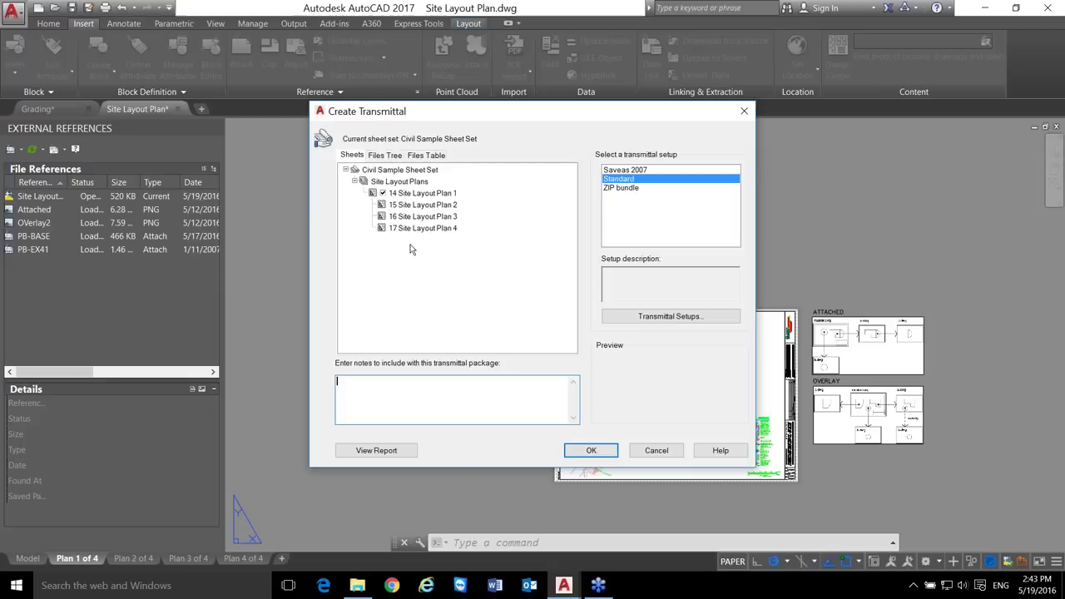
click(384, 156)
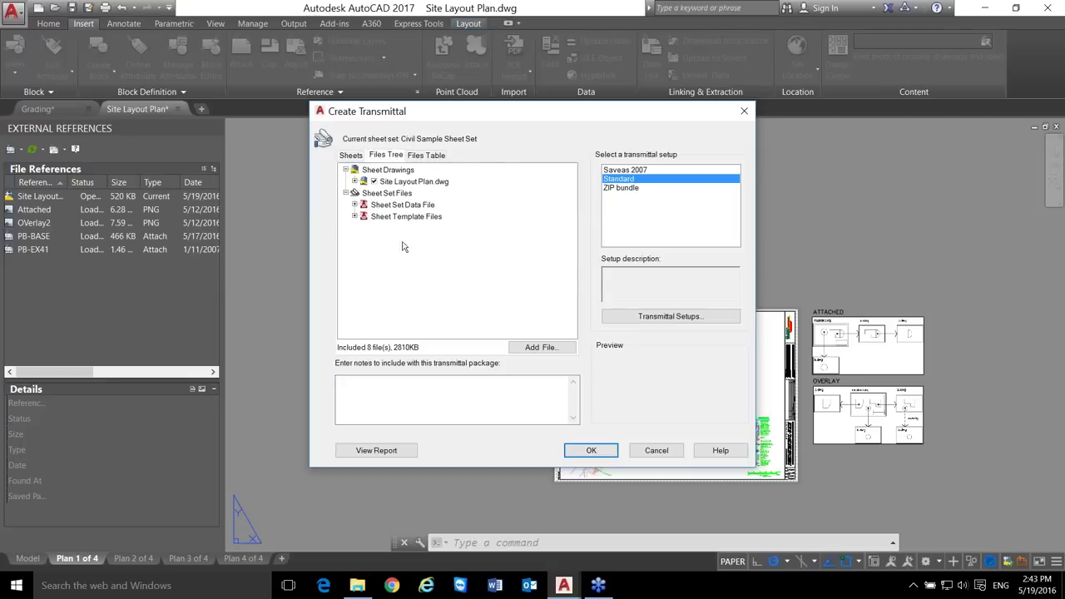
double_click(366, 181)
double_click(372, 193)
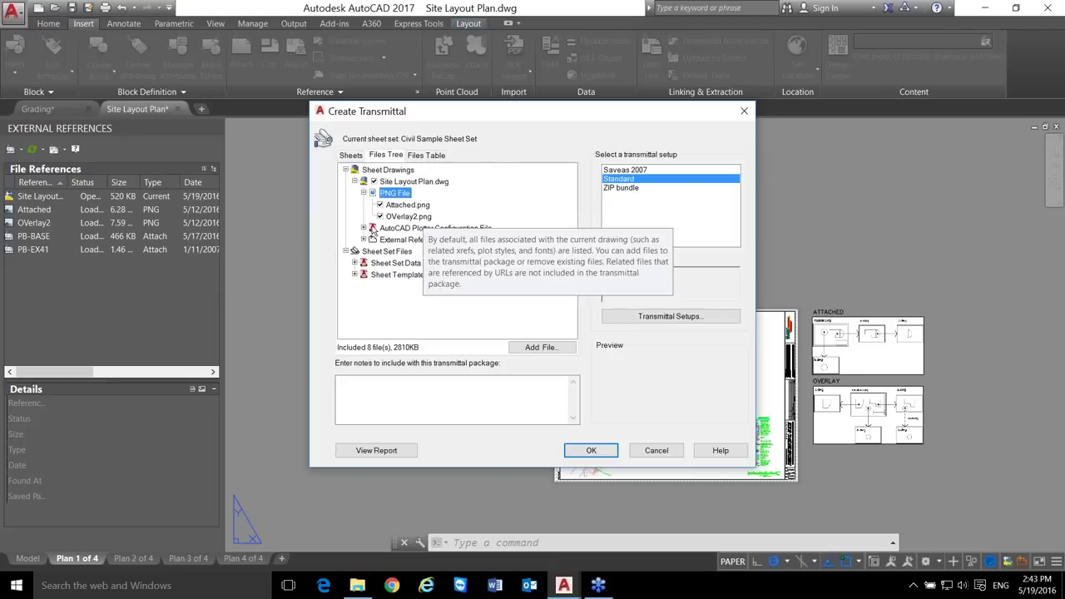
click(372, 229)
double_click(372, 230)
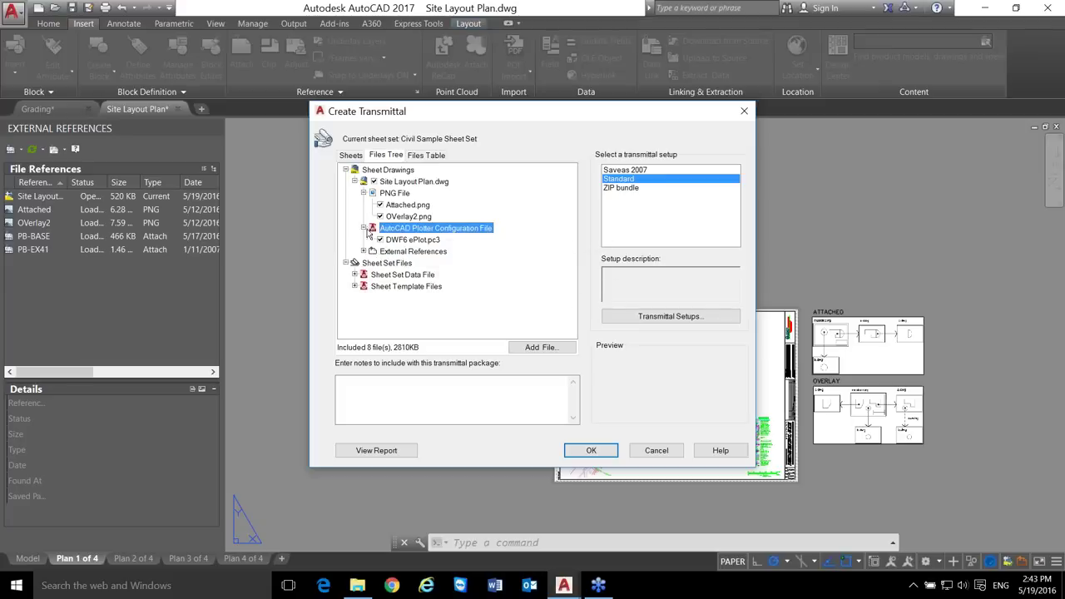
double_click(418, 251)
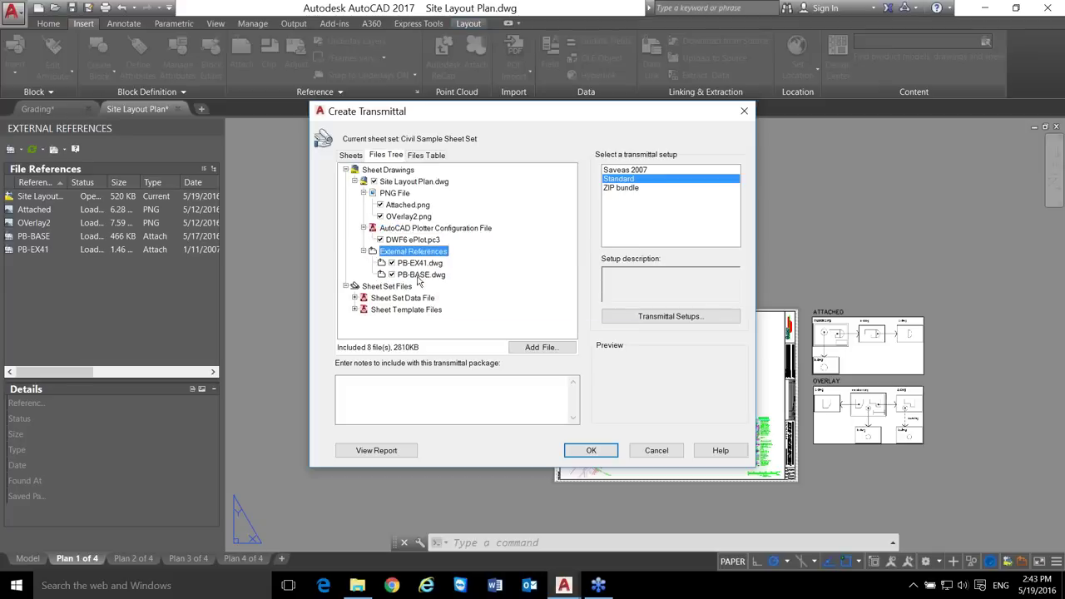
click(355, 298)
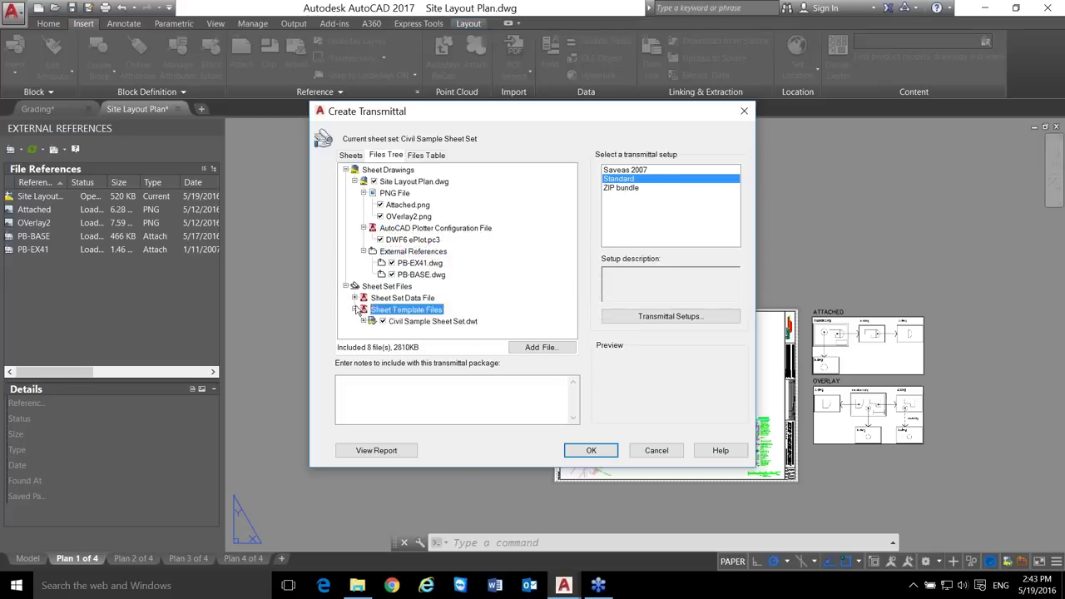
click(355, 321)
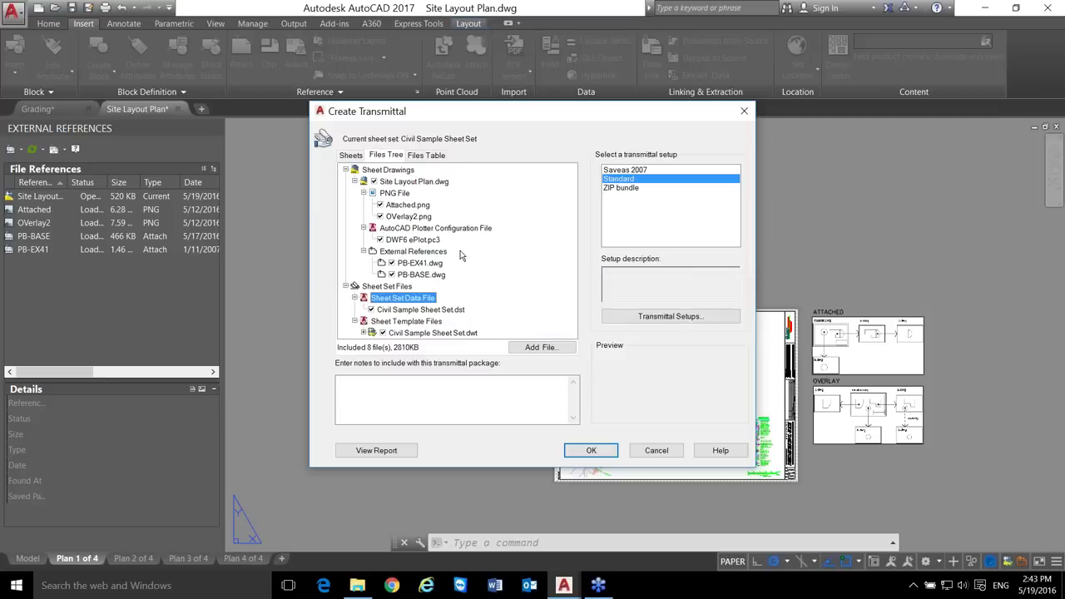
- Exclude Civil Sample Sheet Set.dst and .dwt from the package and review the Files Table
click(371, 309)
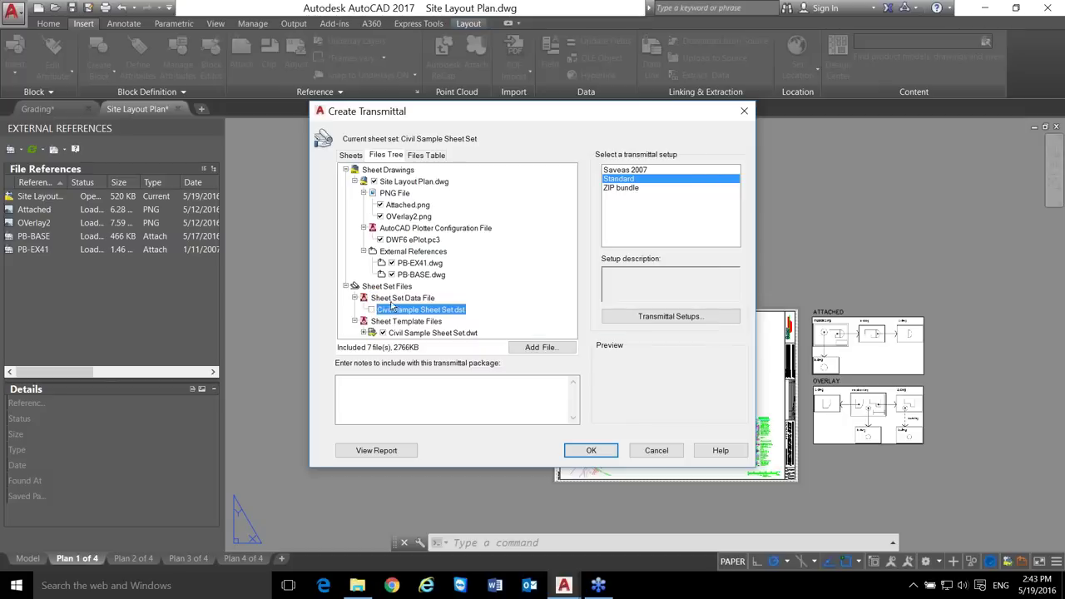
click(382, 333)
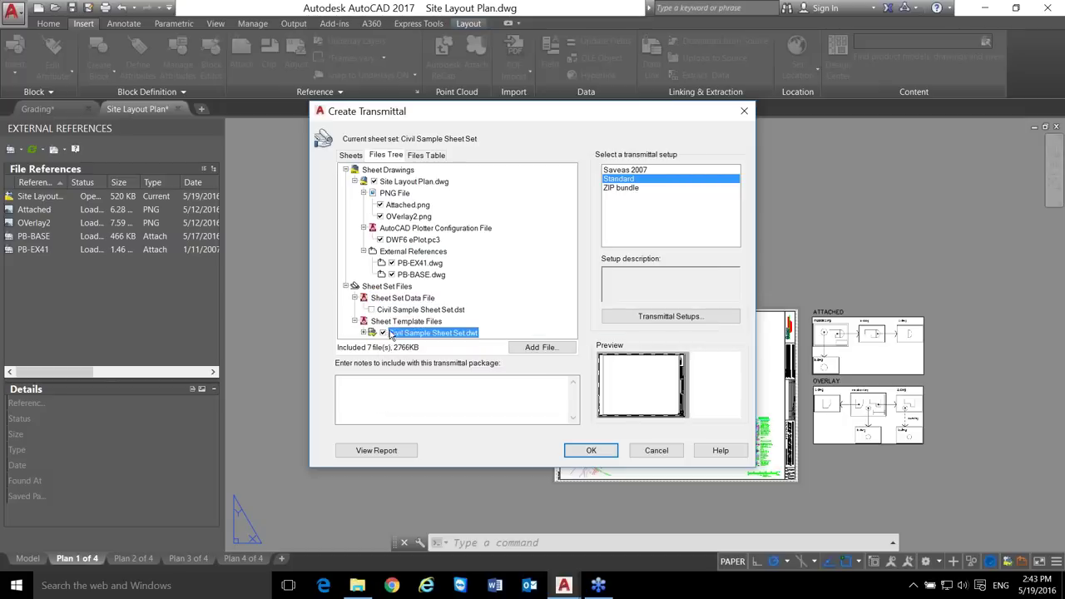
click(420, 158)
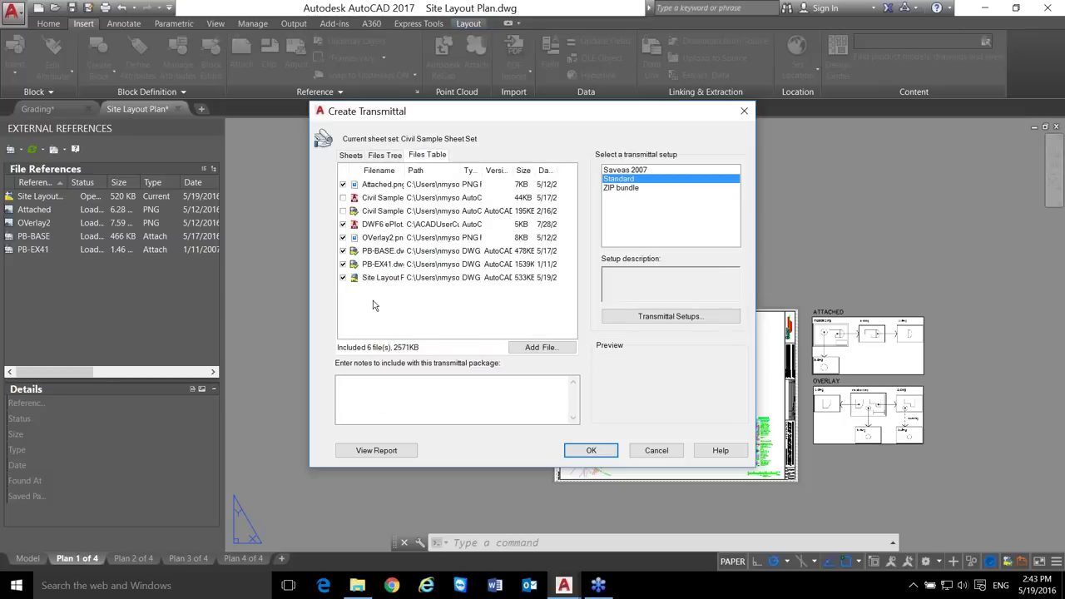
click(385, 156)
click(429, 157)
click(385, 156)
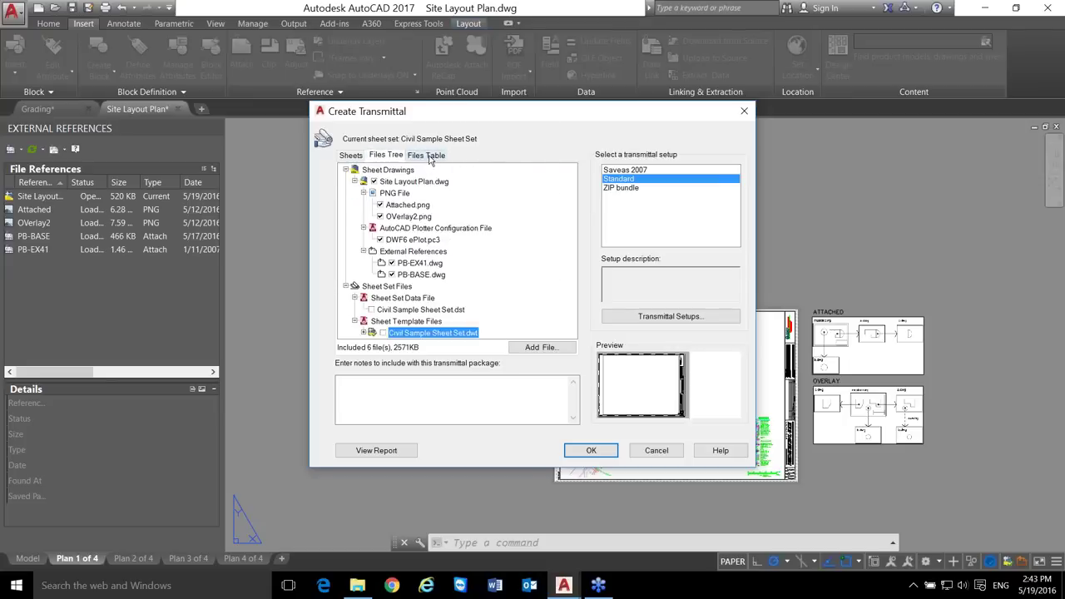
click(429, 157)
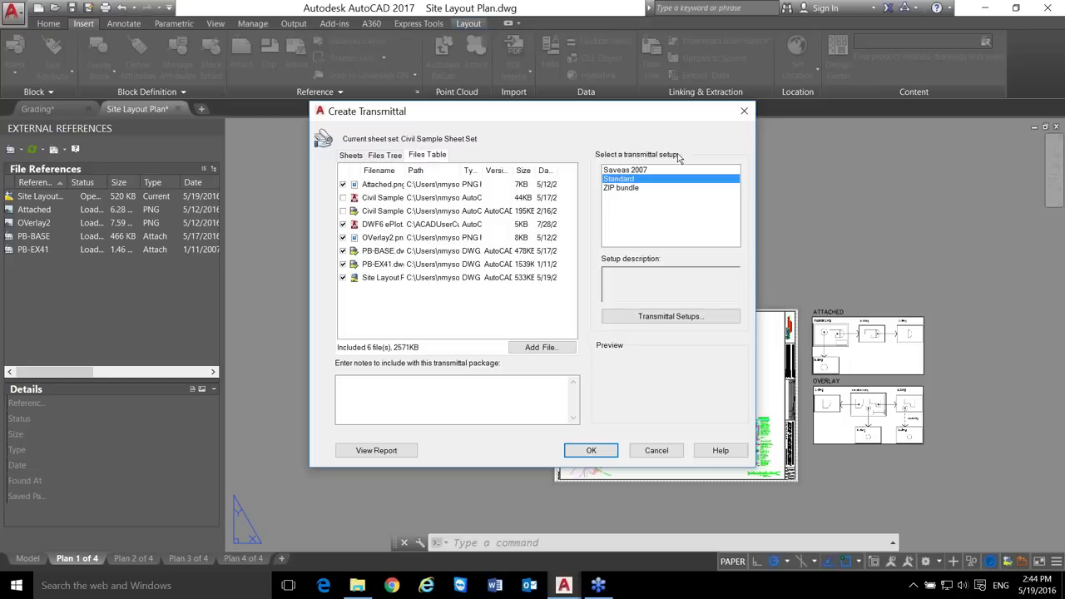
- Choose the Saveas 2007 transmittal setup instead of ZIP bundle, back on the Sheets tab
click(623, 188)
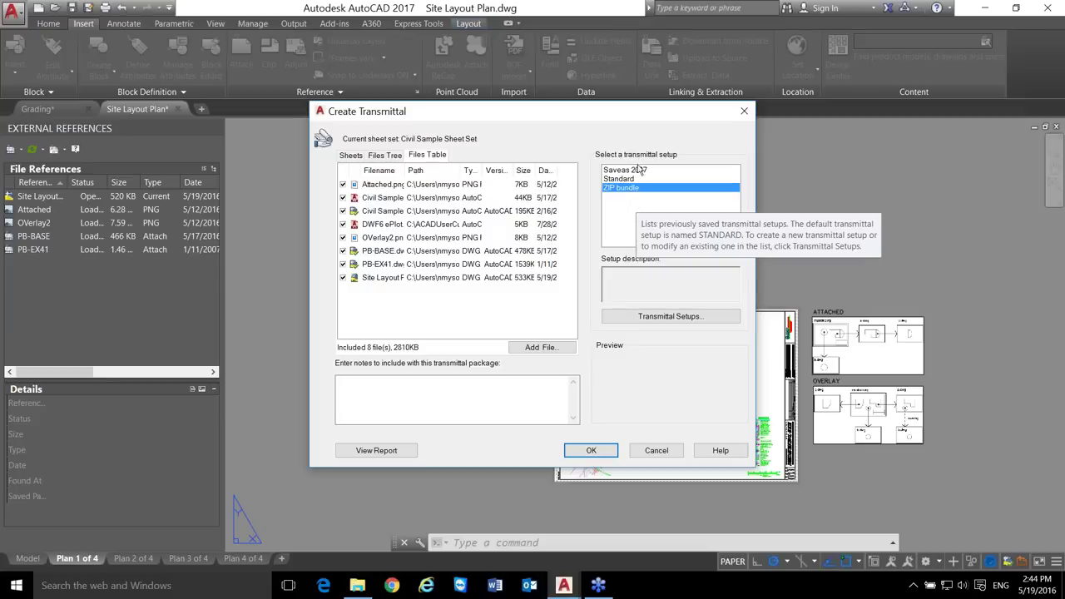
click(638, 171)
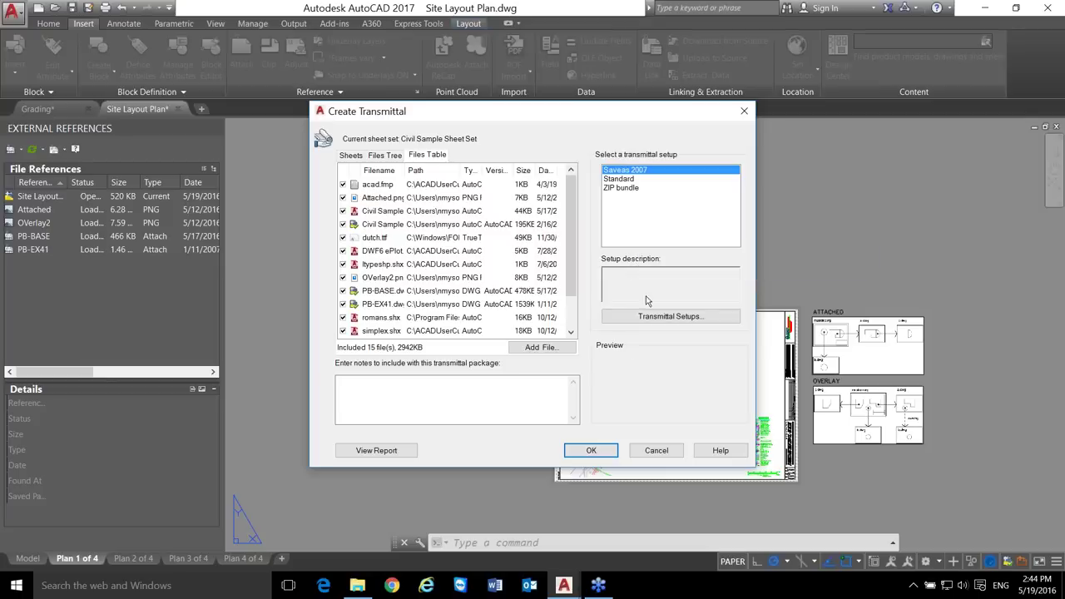
click(357, 155)
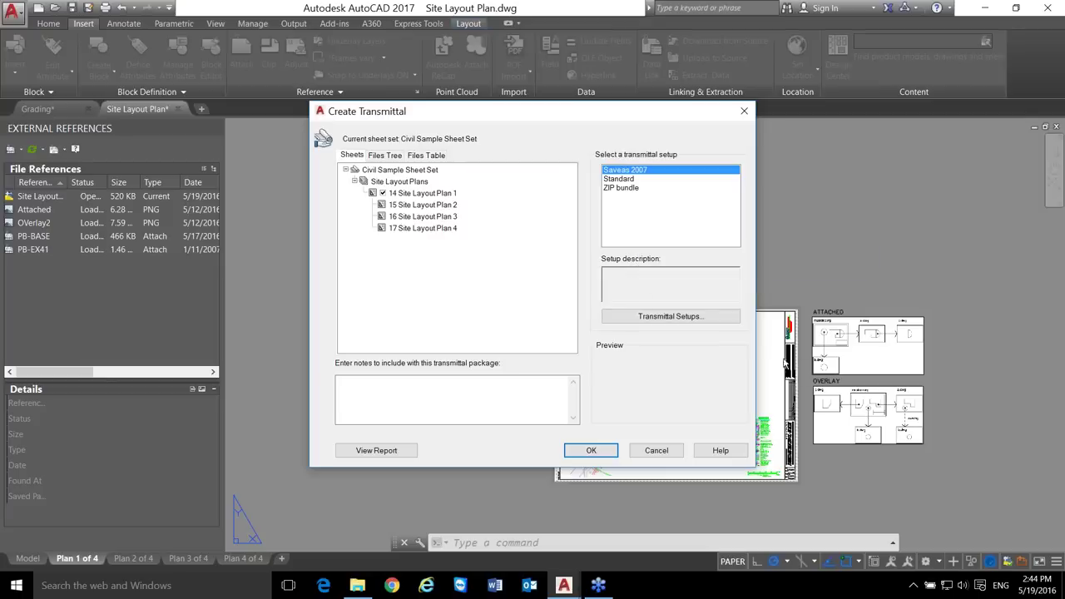
- Create a transmittal setup named 'Zip and Send' copied from Standard
click(684, 321)
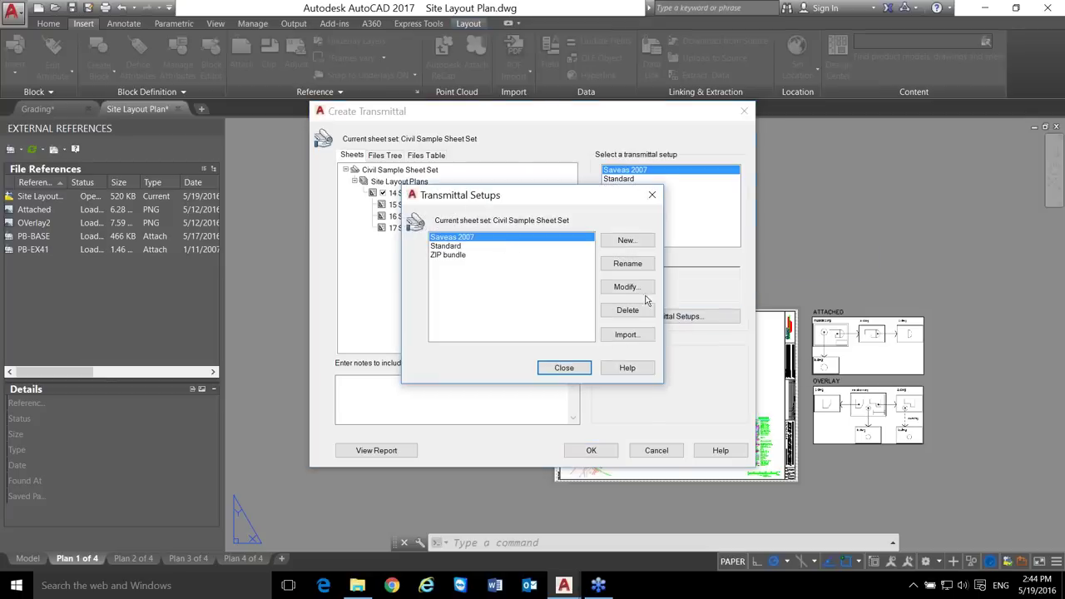
click(465, 247)
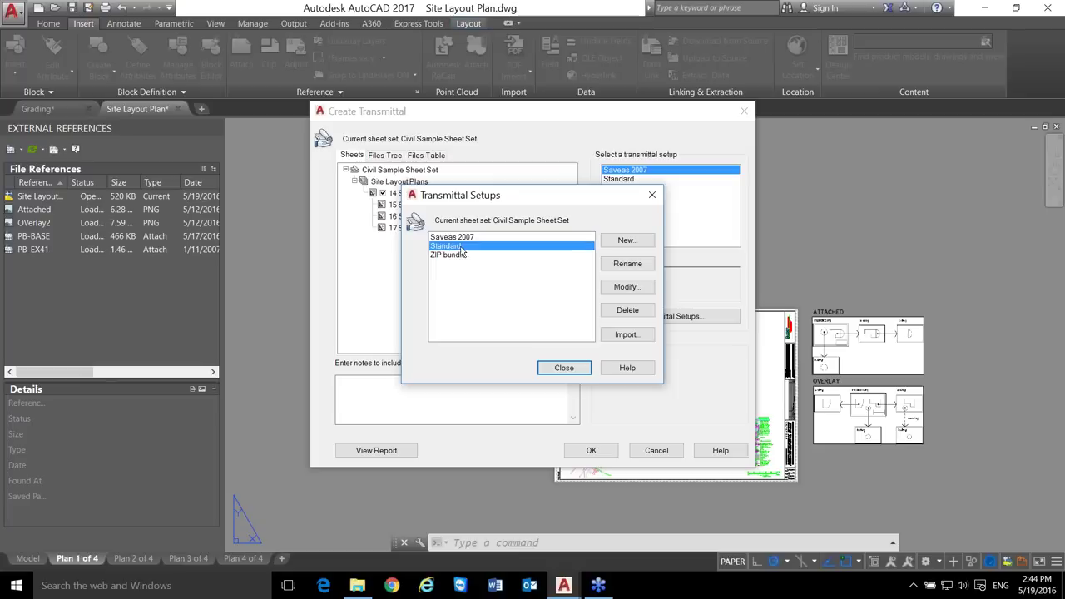
click(626, 240)
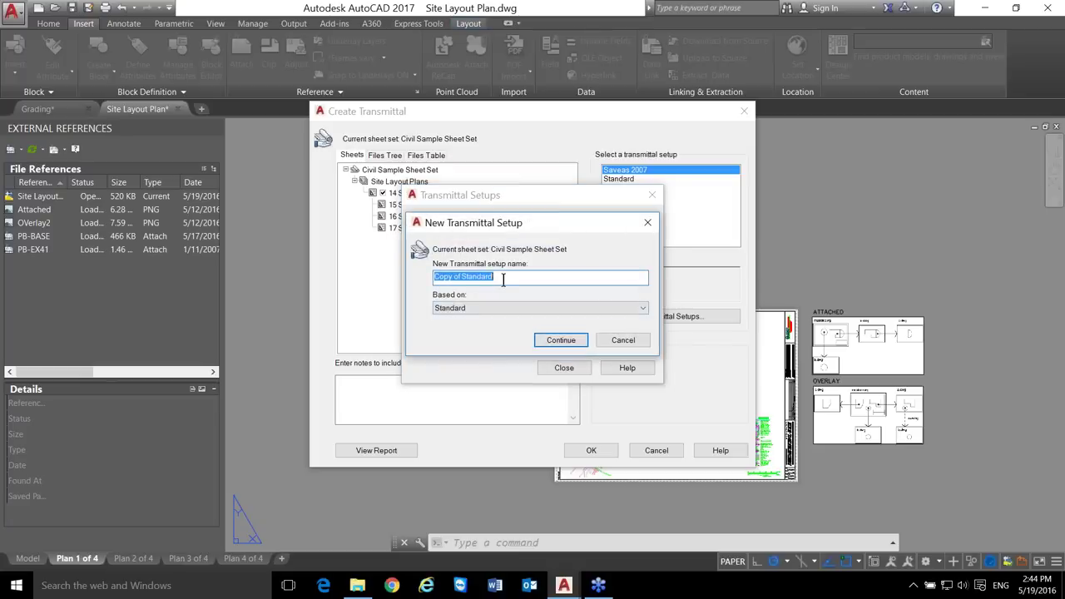
text(Zip and Send)
click(558, 340)
click(357, 155)
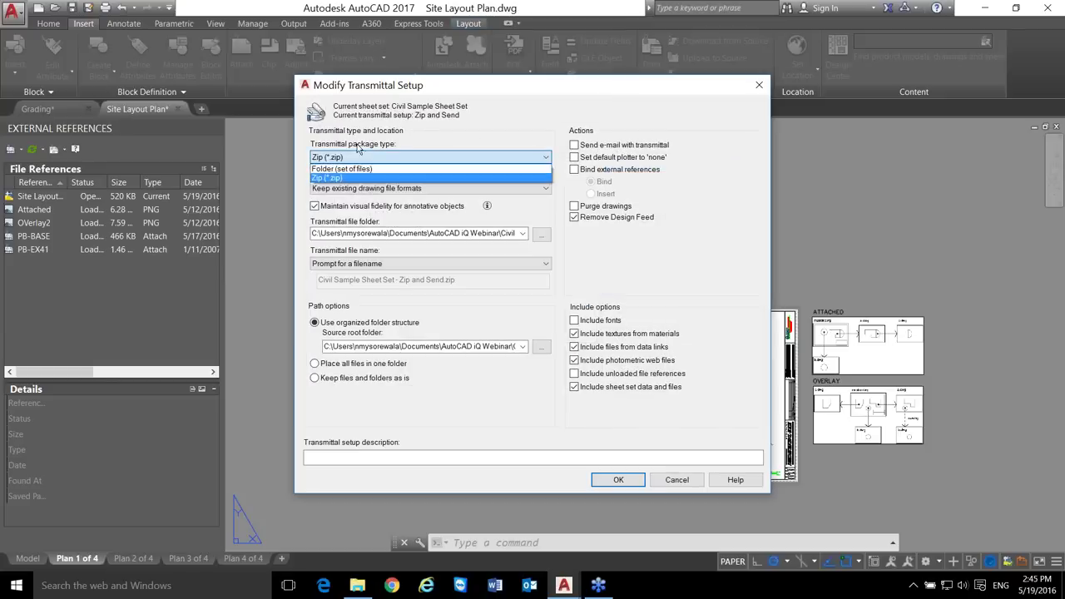
- Keep the Zip package type, existing drawing file formats and prompt-for-file-name option
click(358, 170)
click(357, 156)
click(358, 178)
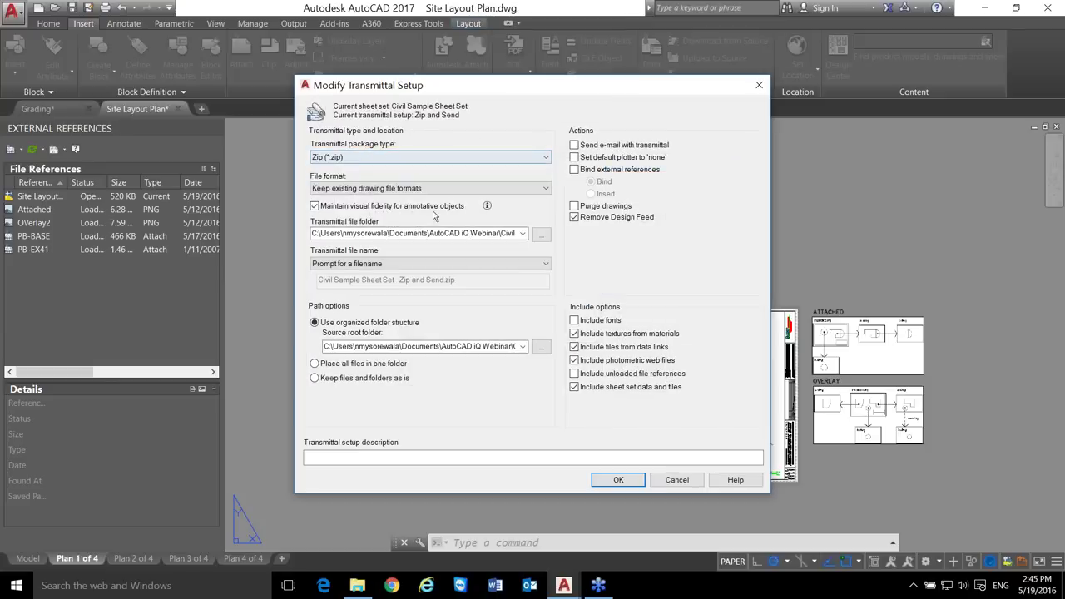
click(406, 187)
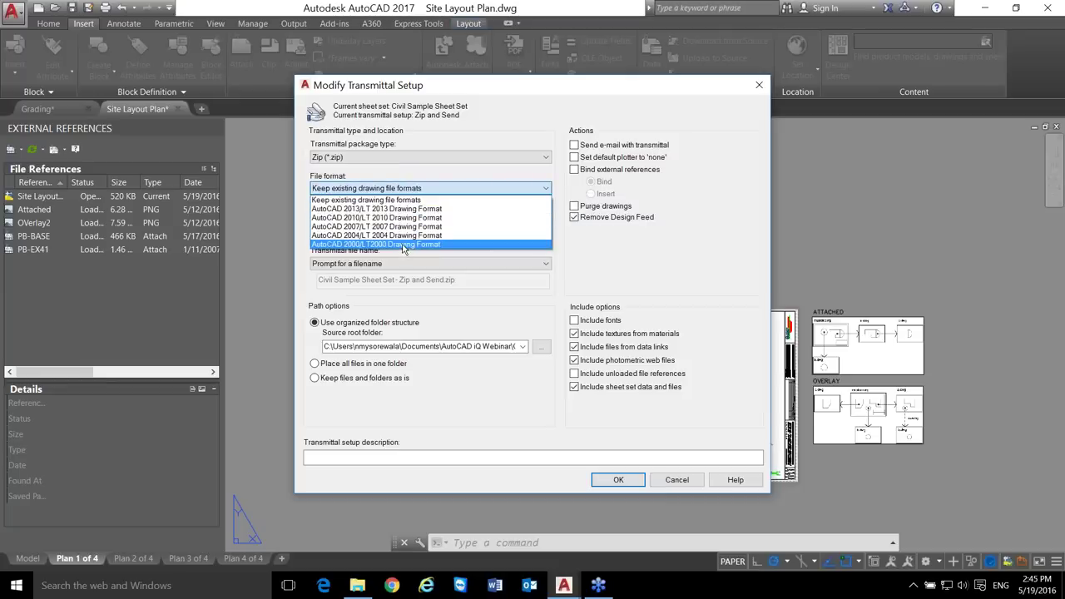
click(412, 200)
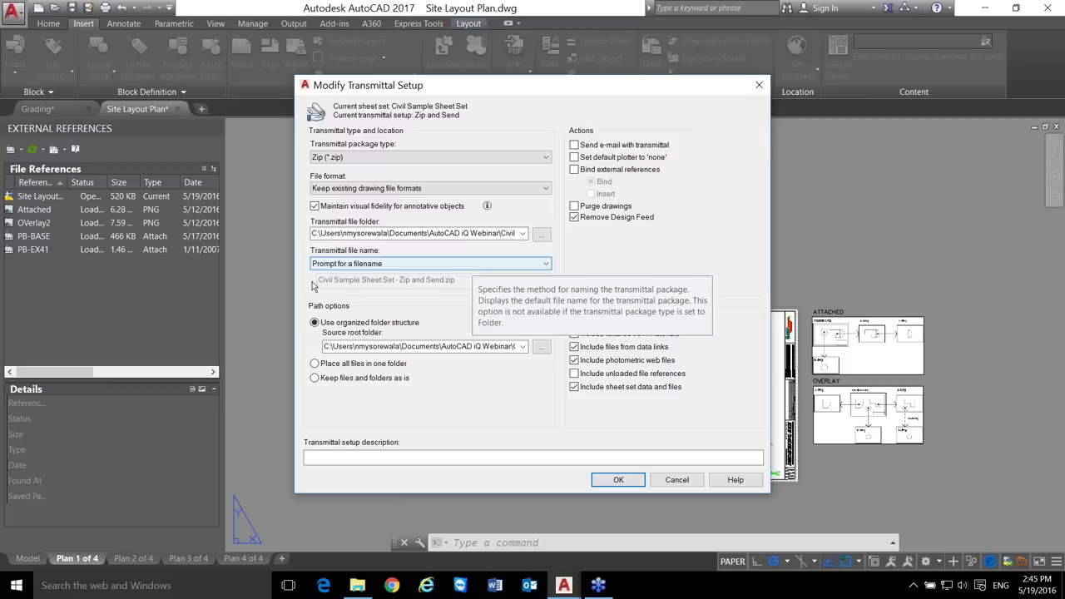
click(434, 263)
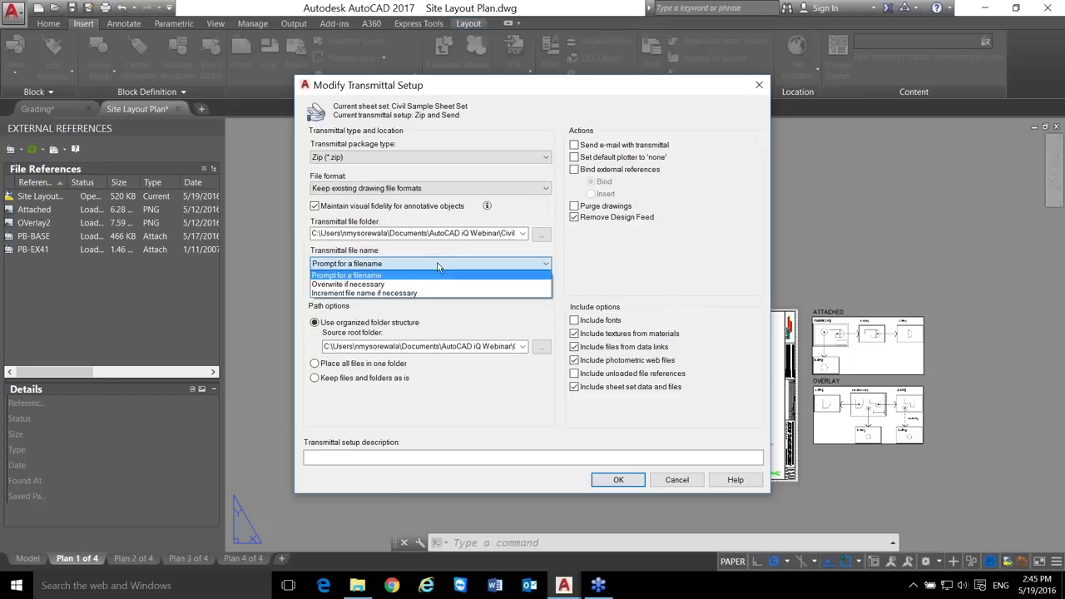
click(439, 265)
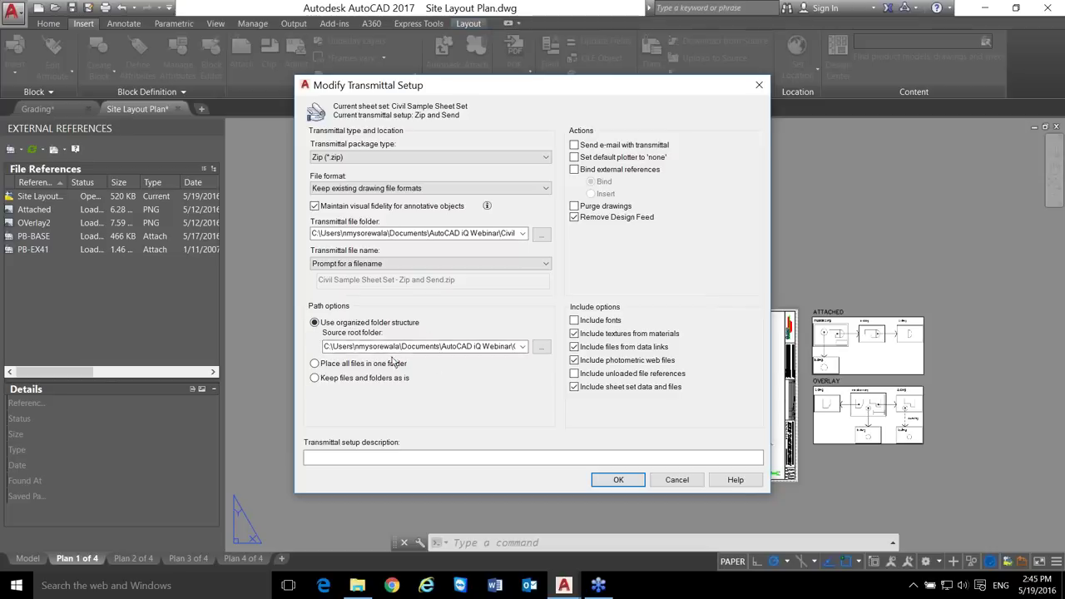
- Place all files in one folder, excluding data-link, photometric web and sheet set files, and save
click(314, 364)
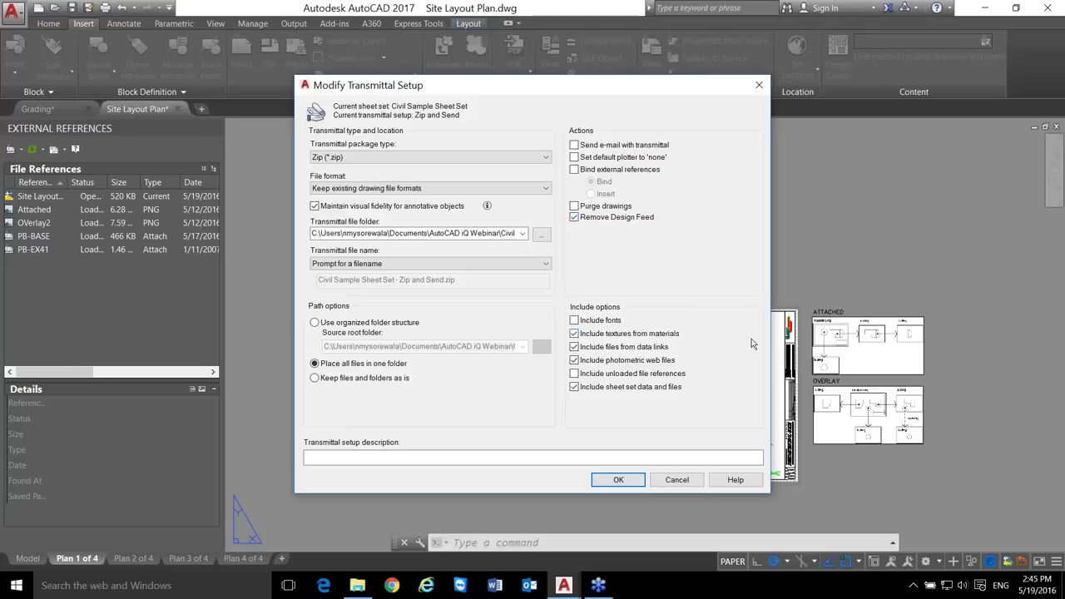
click(574, 347)
click(574, 360)
click(574, 388)
click(617, 480)
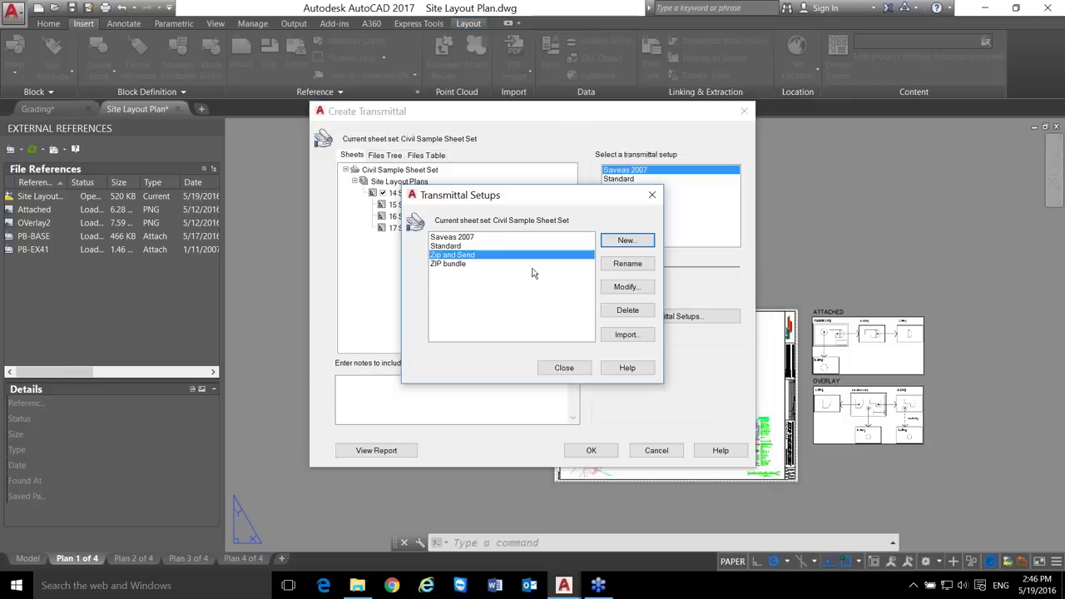
- Return to the transmittal using Zip and Send and back out of the first save to add files
click(562, 367)
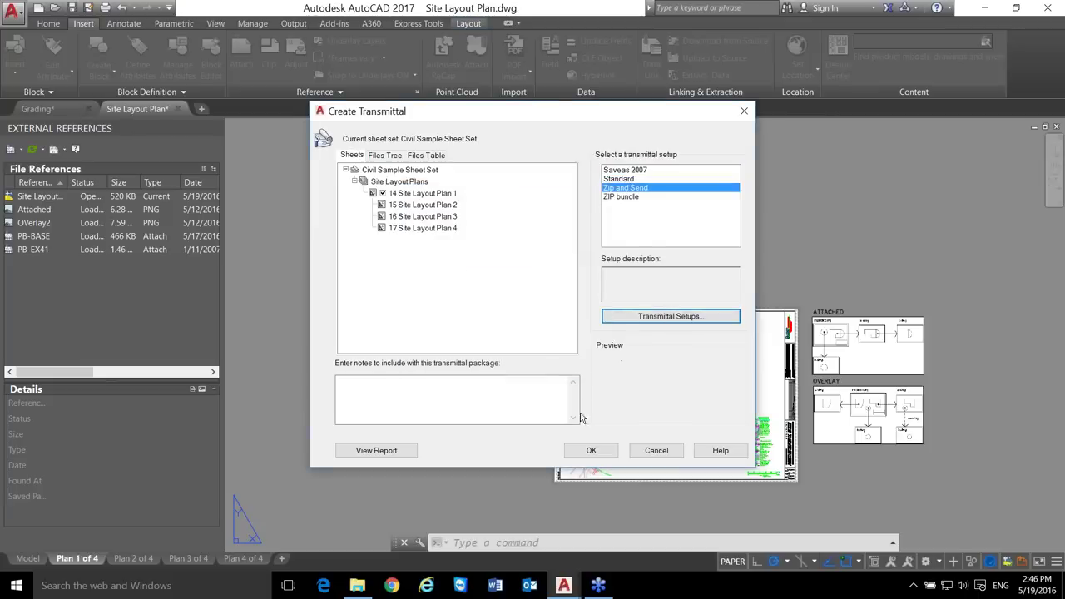
click(427, 156)
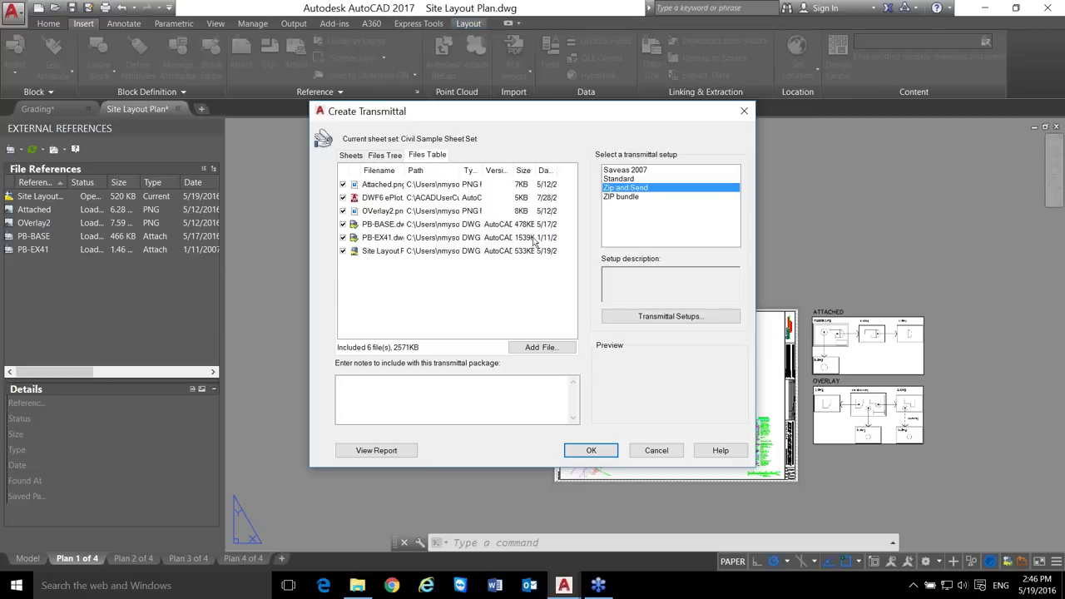
click(592, 450)
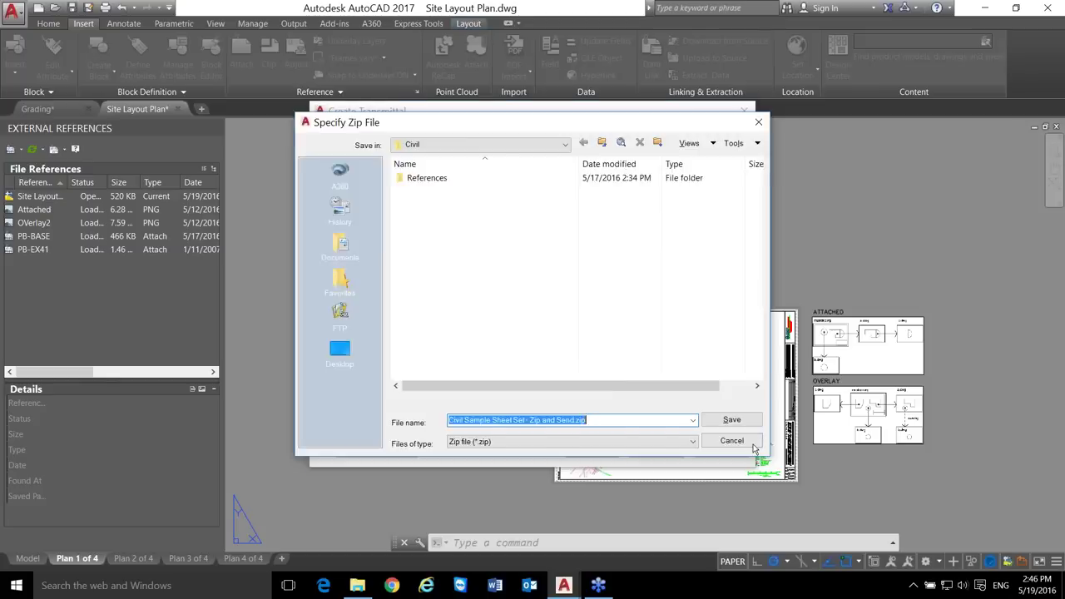
click(752, 445)
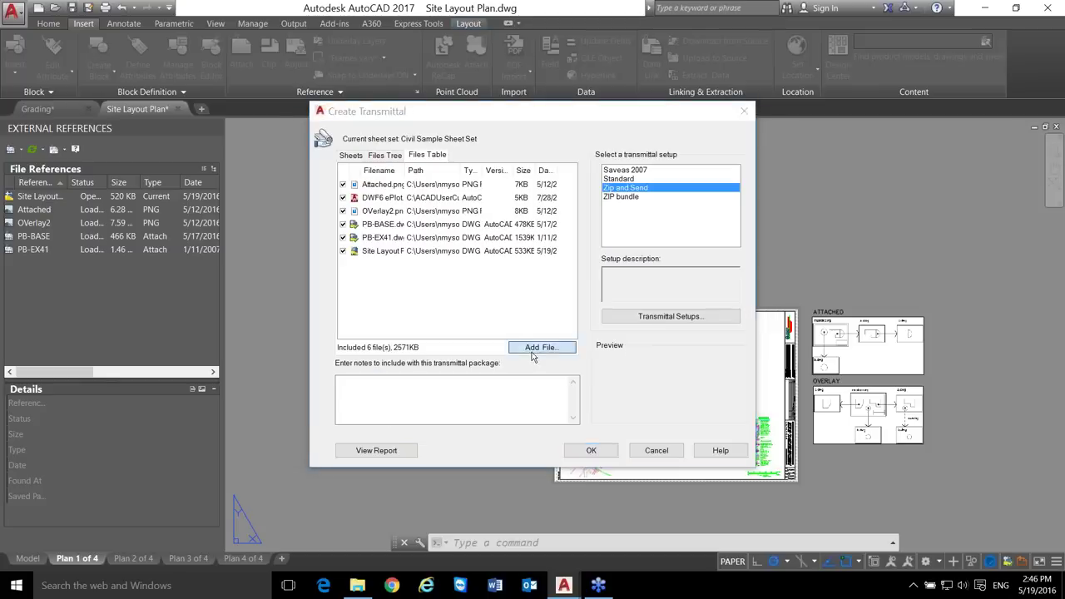
- Add Civil Sample Sheet Set.dwf to the transmittal's files
click(537, 347)
scroll(480, 281, down, 2)
scroll(480, 280, down, 1)
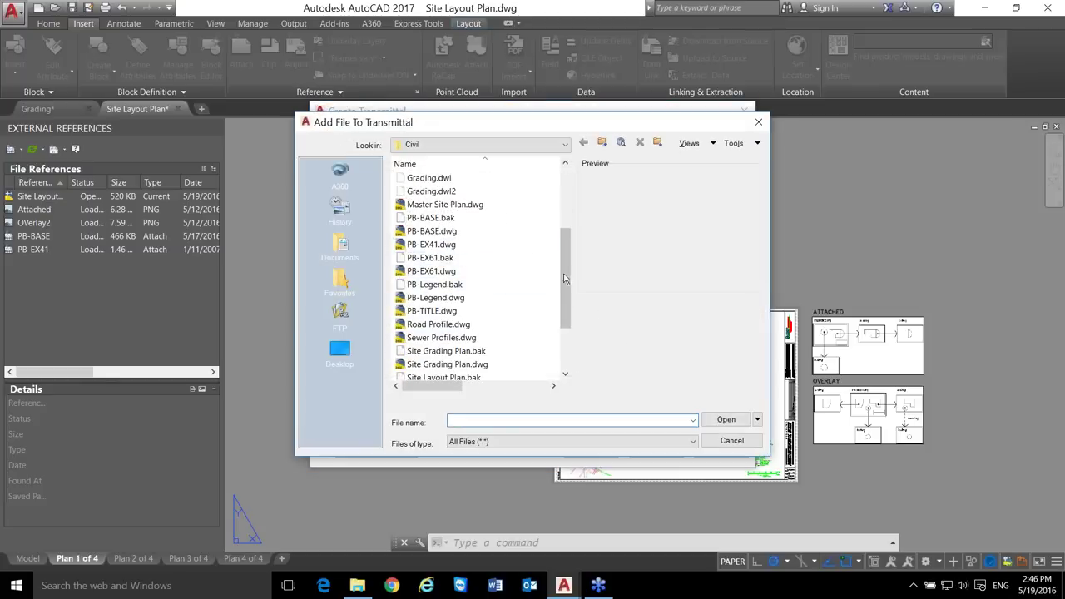
scroll(570, 299, down, 2)
drag(574, 308, 574, 188)
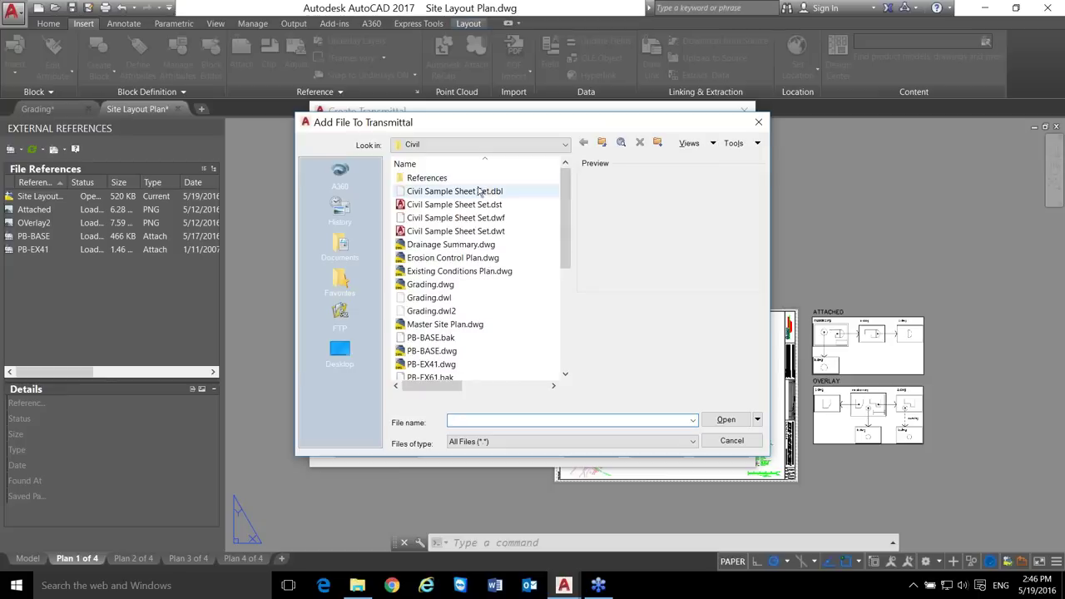
click(491, 218)
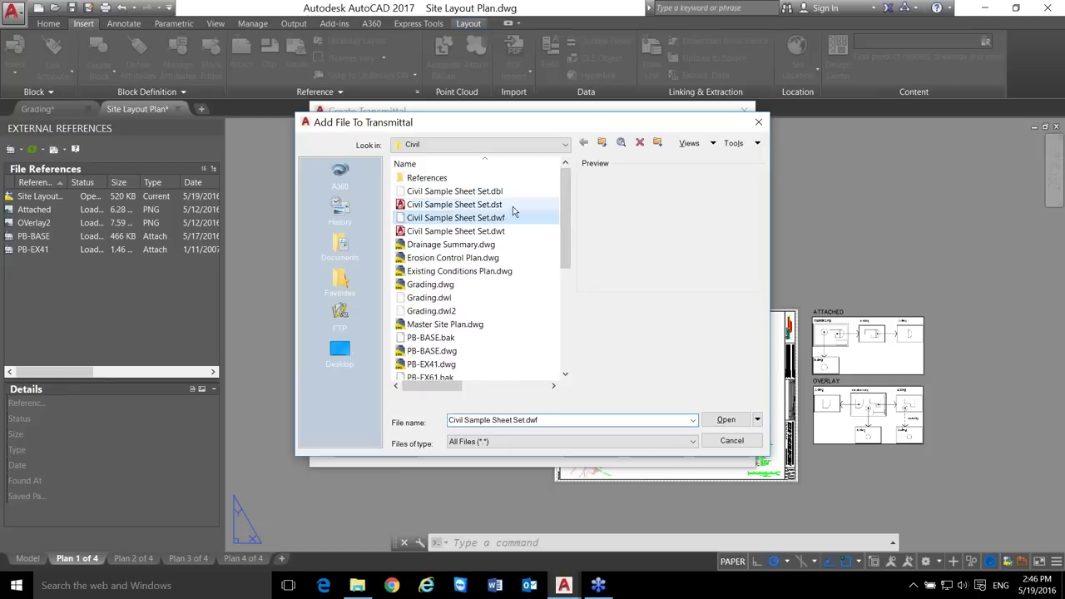
click(720, 420)
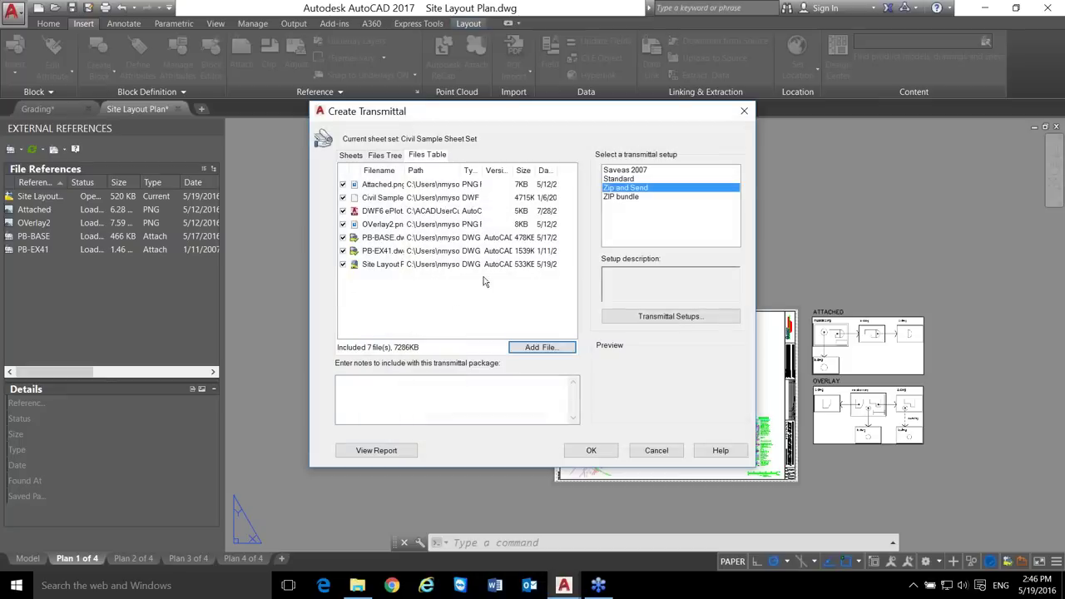
- Create the seven-file package and save the zip in the Civil folder
click(599, 454)
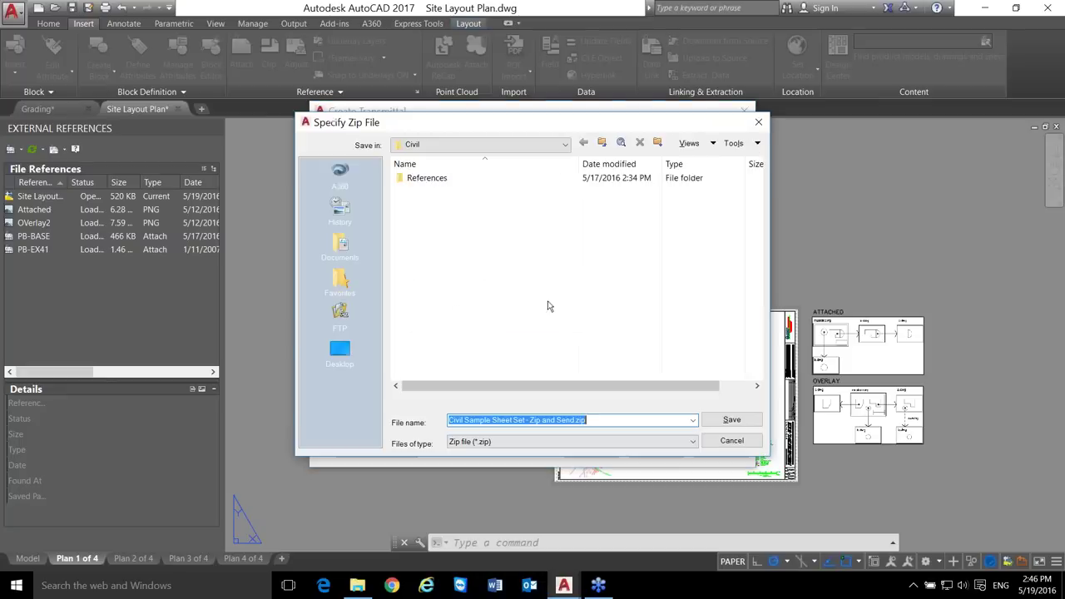
click(731, 419)
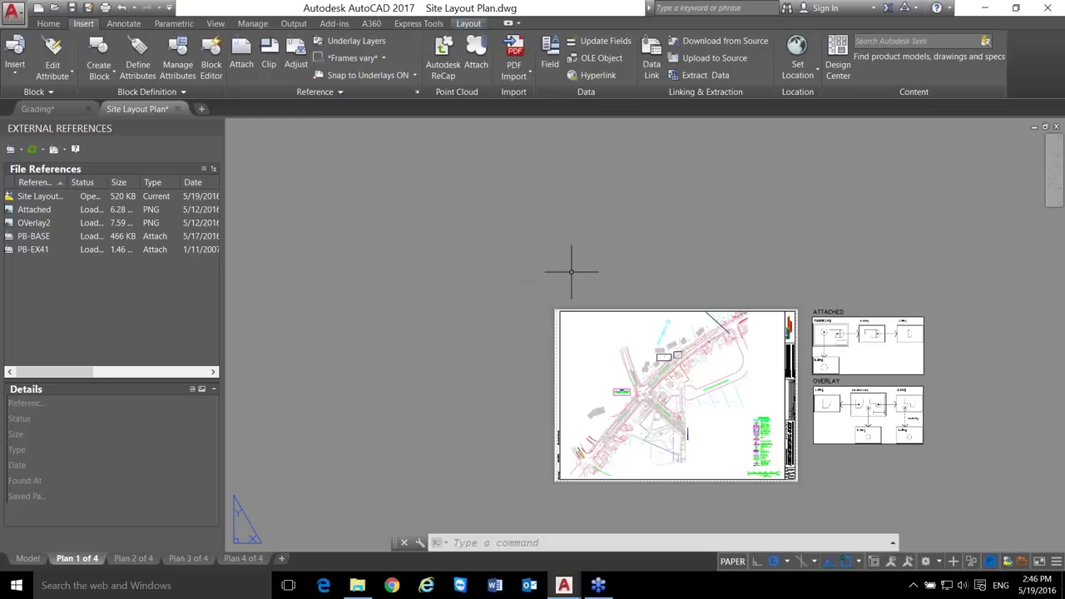
key(super+e)
drag(95, 12, 508, 155)
click(416, 234)
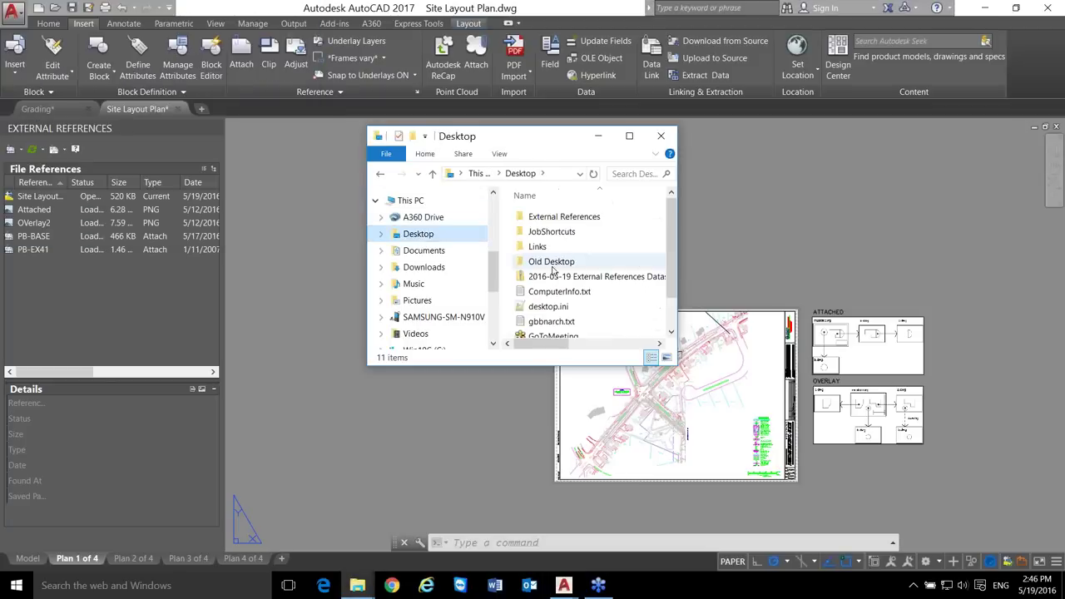
click(423, 250)
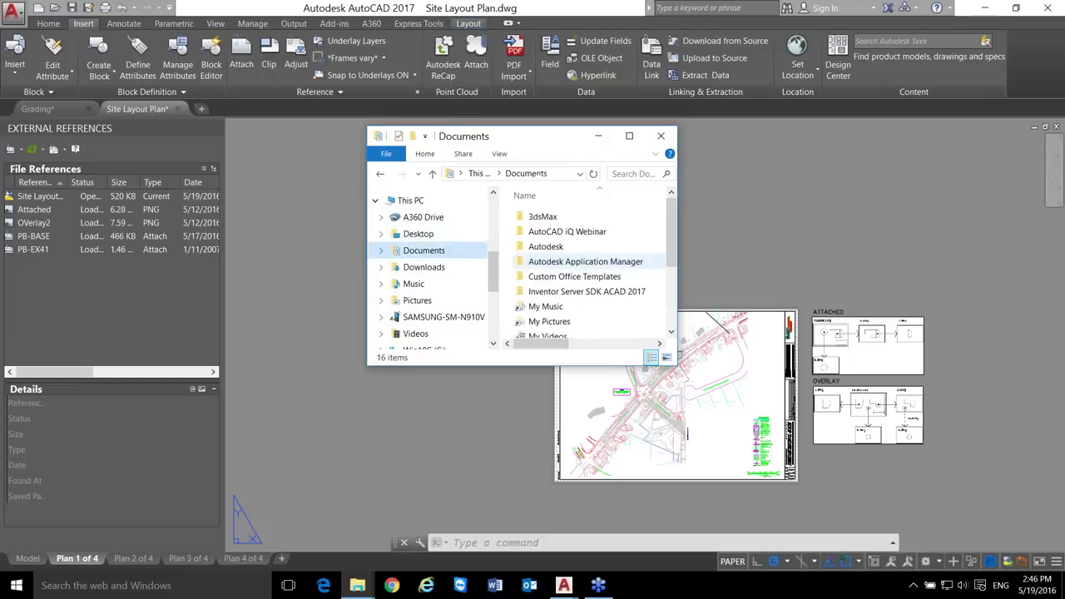
double_click(583, 233)
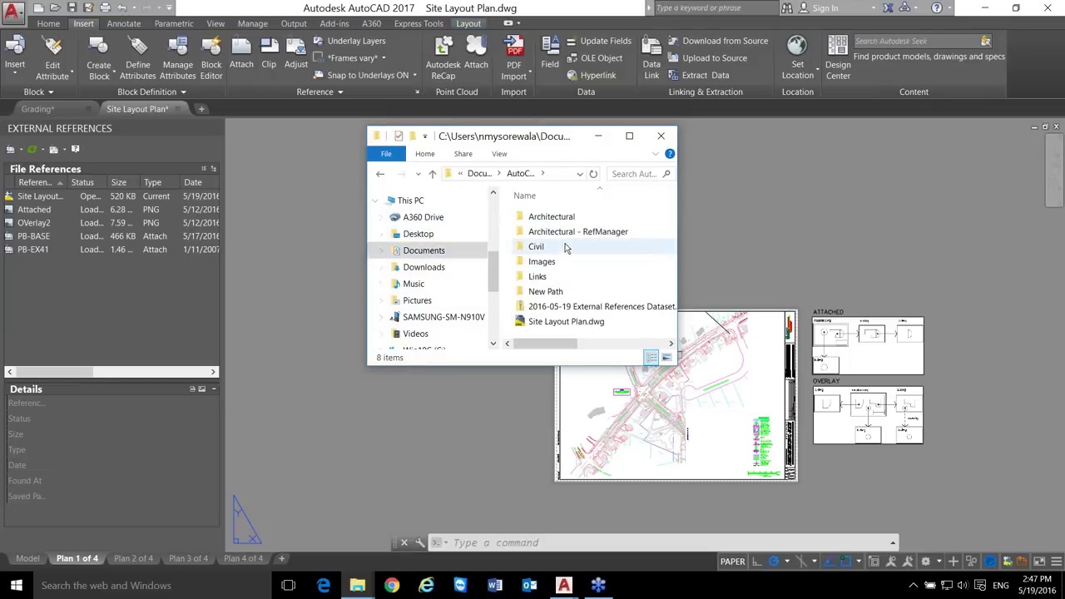
double_click(564, 247)
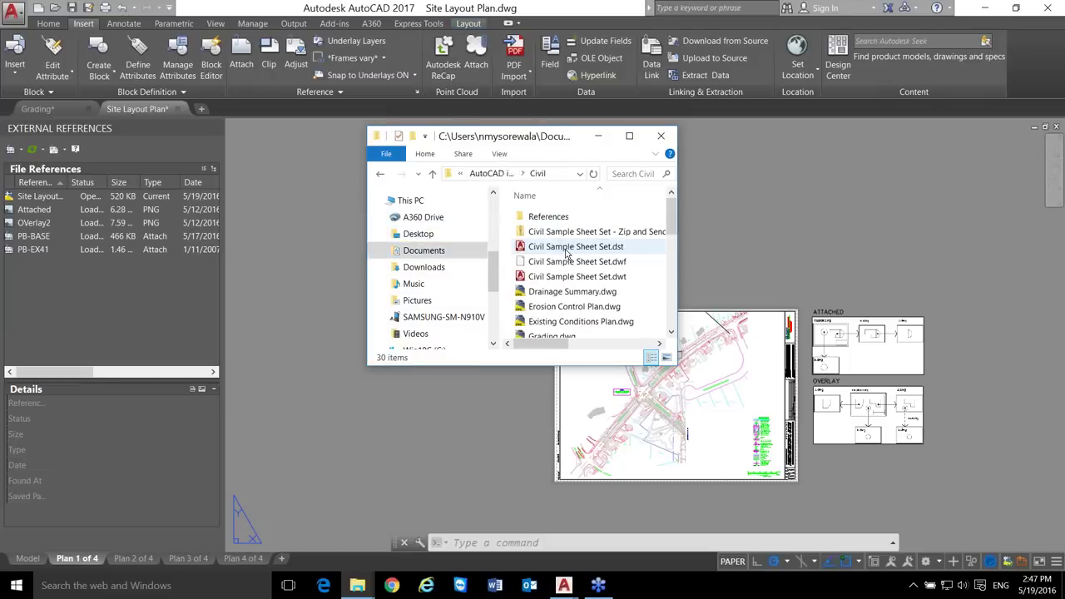
click(626, 236)
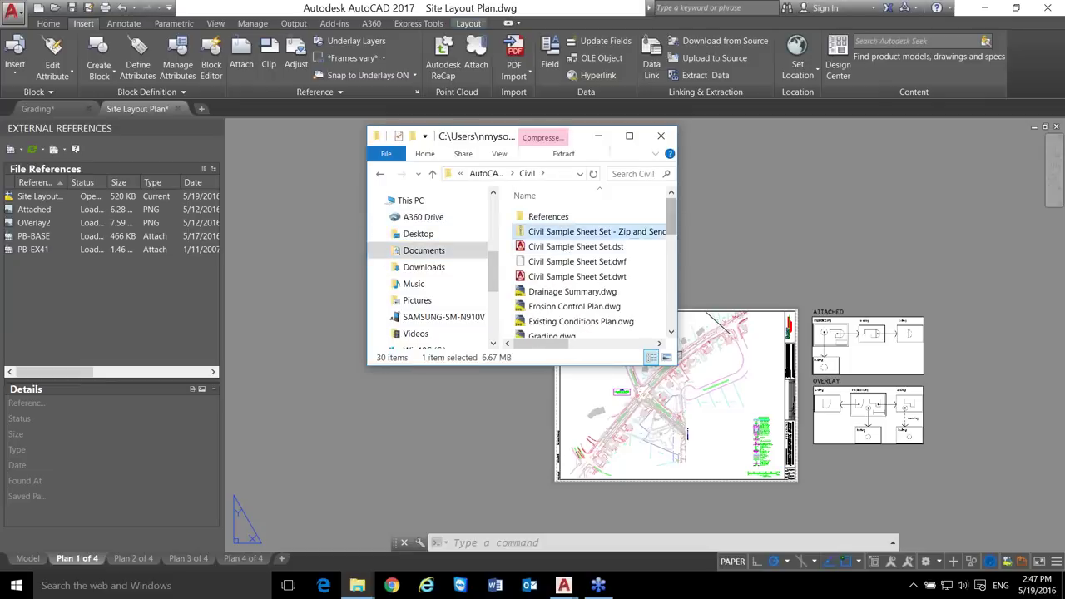
double_click(654, 233)
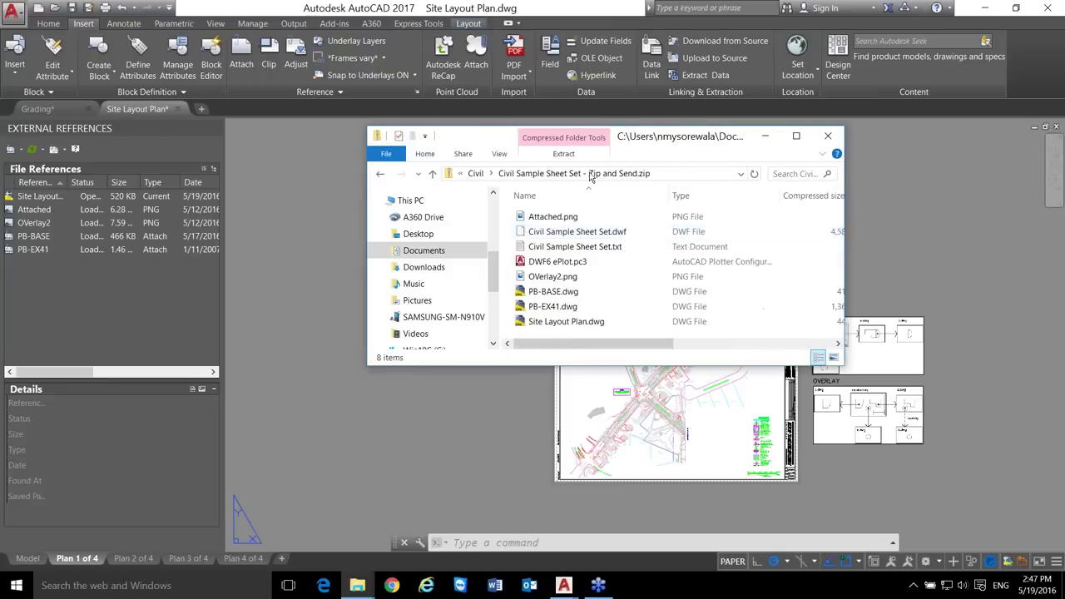
scroll(545, 279, right, 3)
scroll(549, 275, left, 3)
click(827, 135)
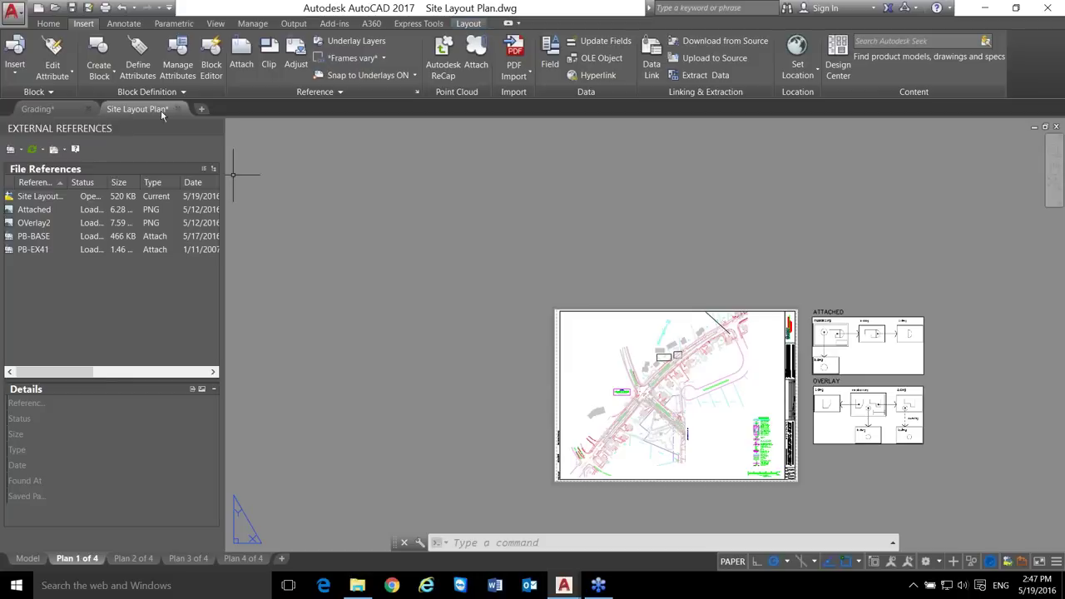
- Review the OVerlay2, PB-BASE and PB-EX41 xref details in External References
mouse_move(147, 113)
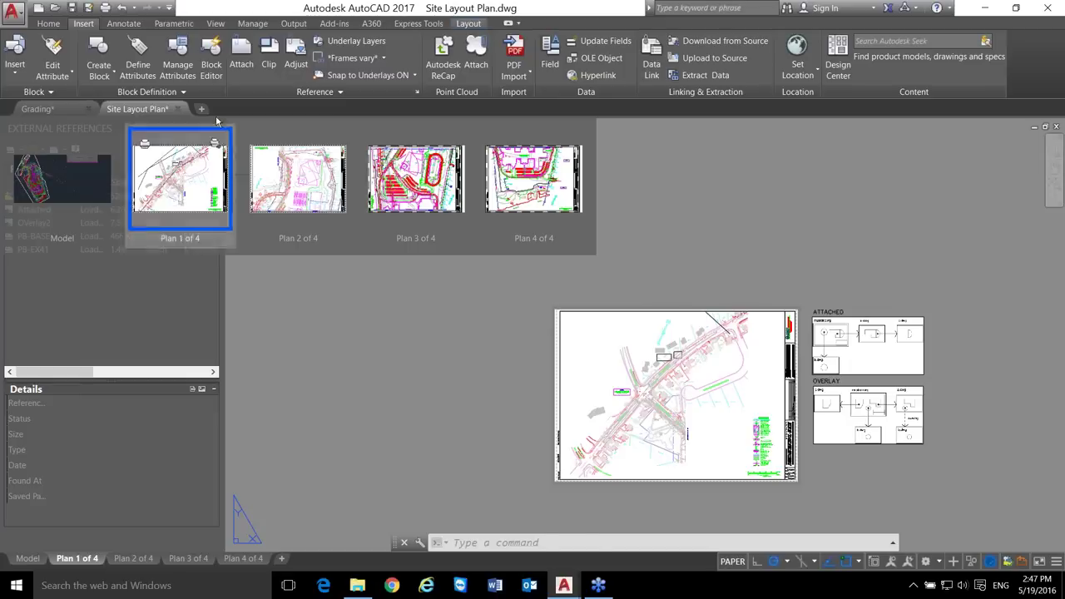
click(356, 350)
click(352, 323)
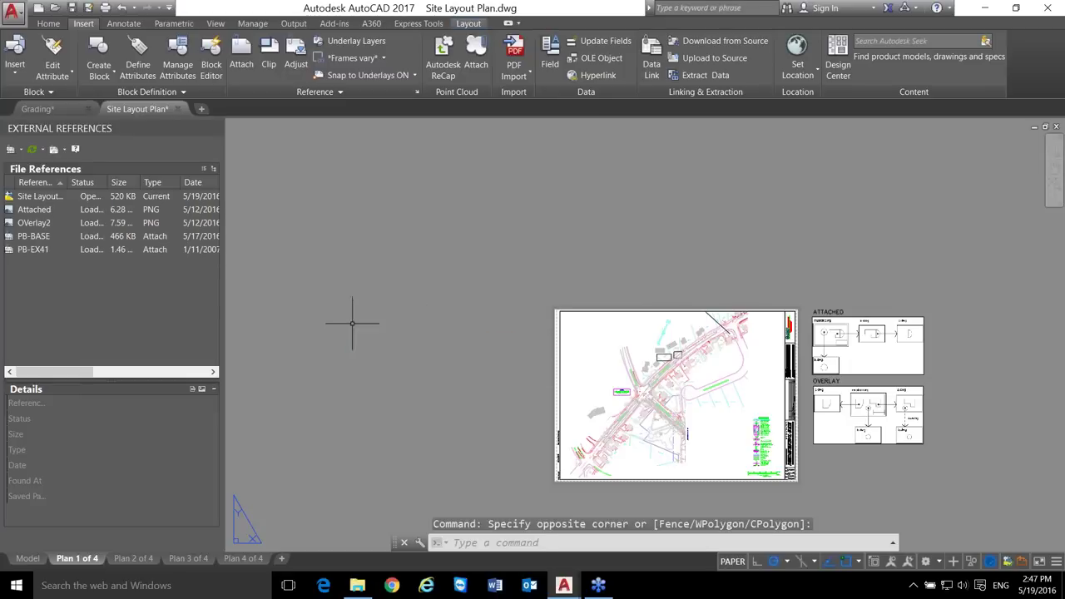
click(54, 224)
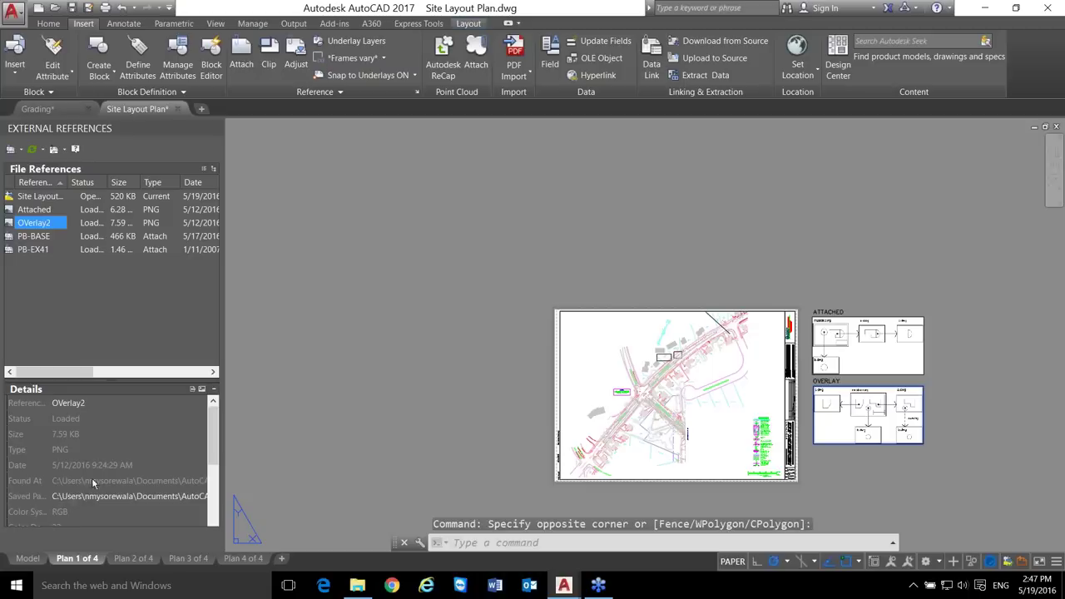
click(86, 497)
click(43, 237)
click(44, 250)
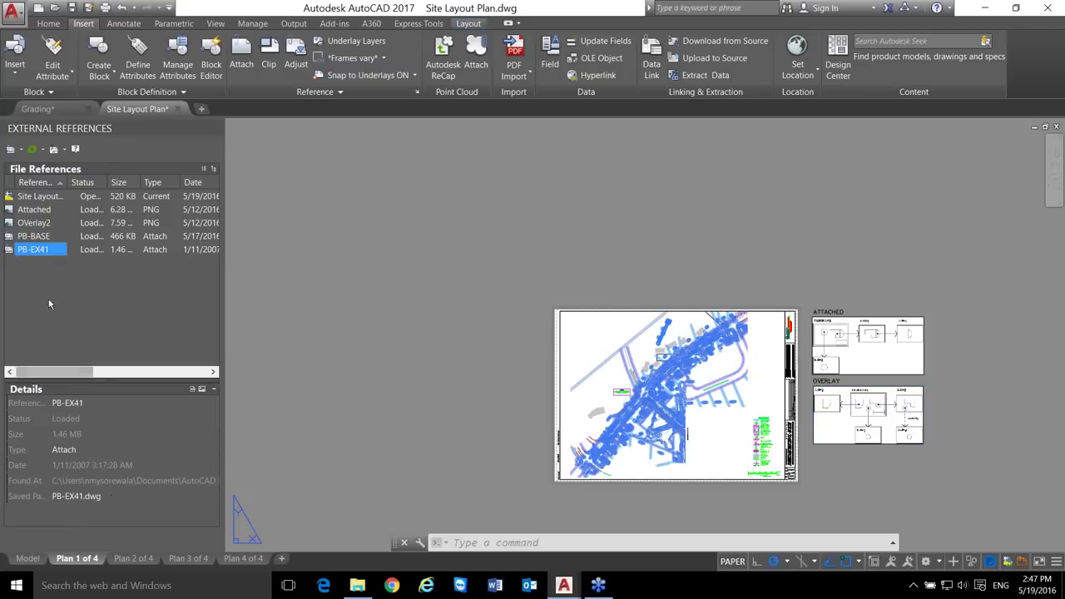
mouse_move(37, 223)
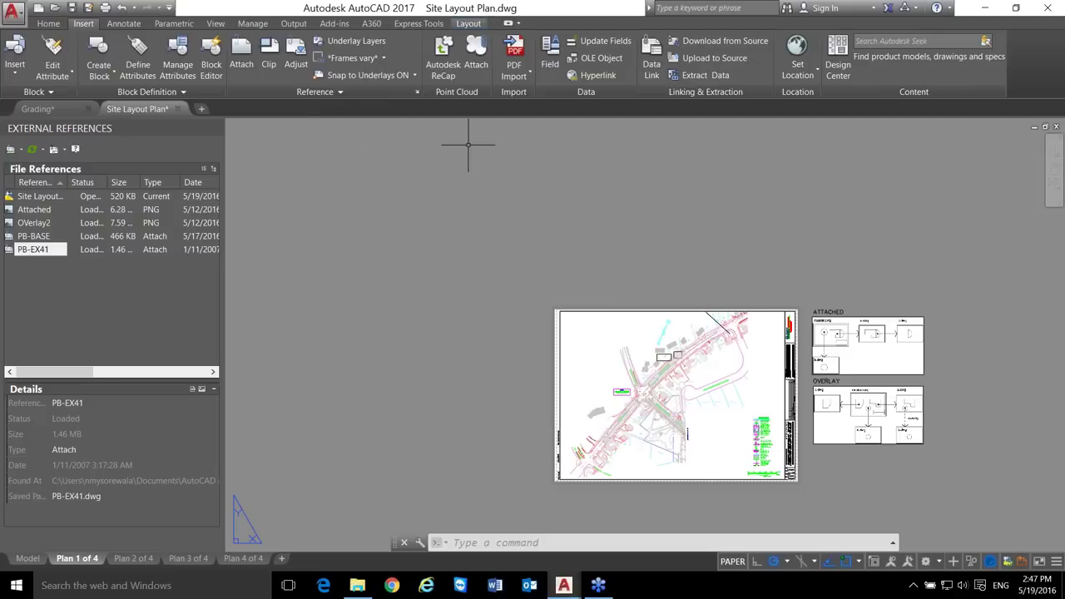
- Close the Site Layout Plan and Grading.dwg drawings, answering the save prompt
click(177, 109)
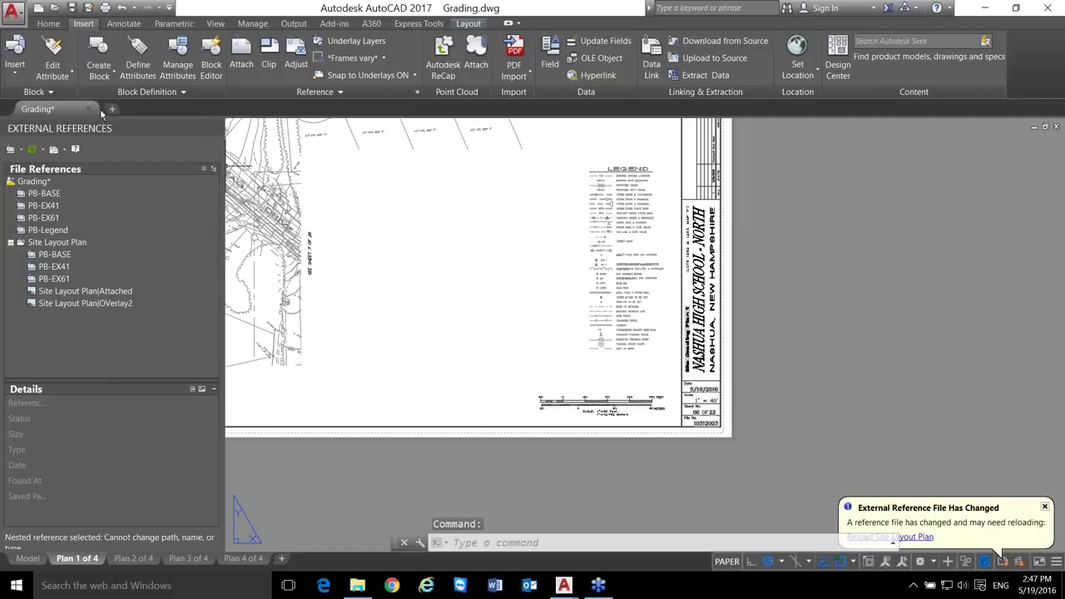
click(88, 109)
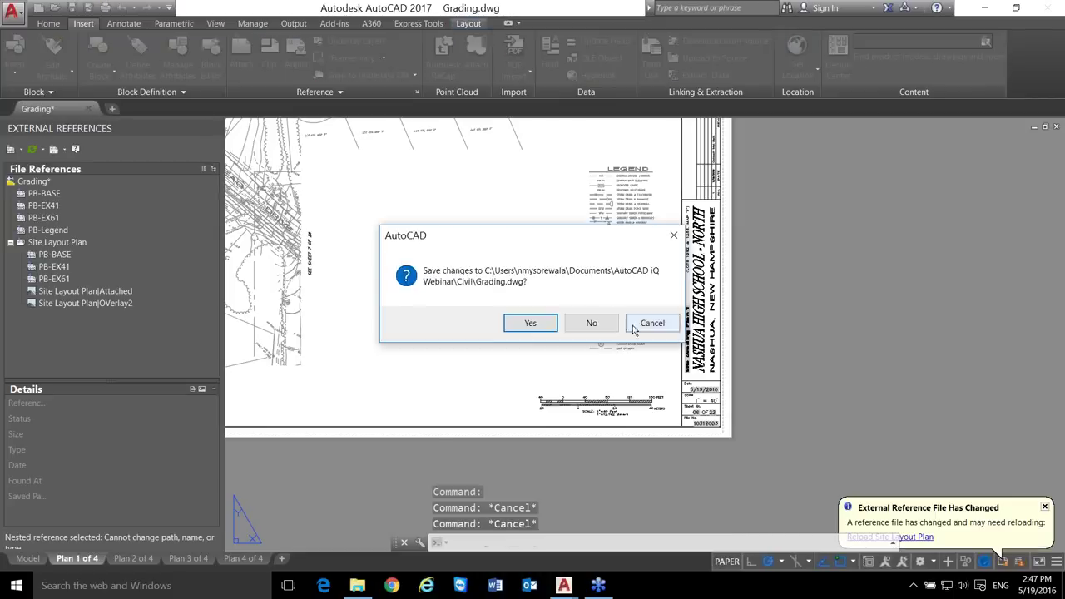
click(535, 322)
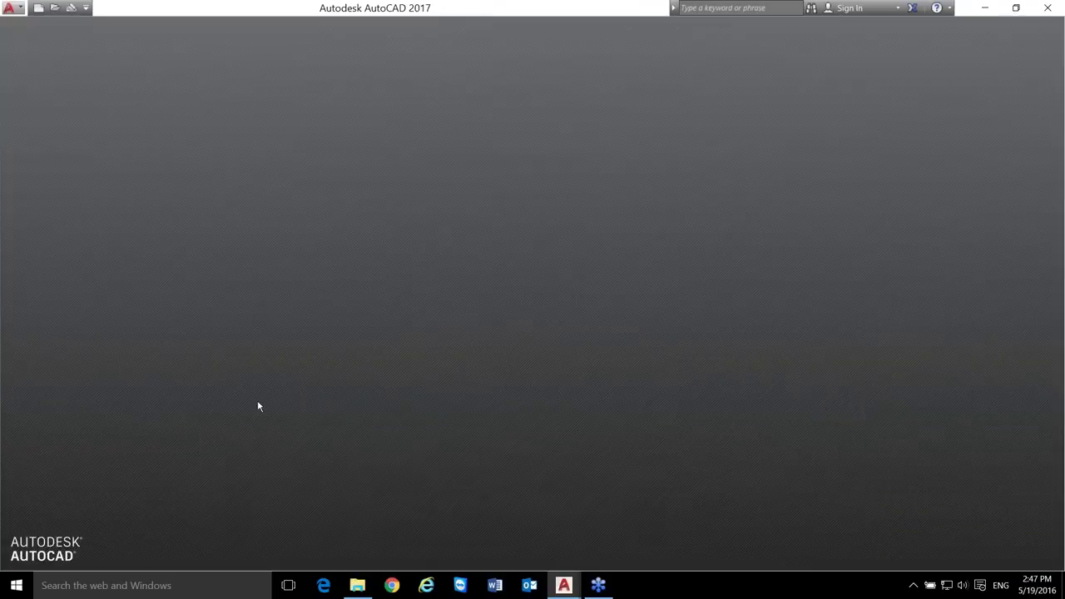
- Launch Reference Manager from the Windows Start search and reposition its window
click(11, 589)
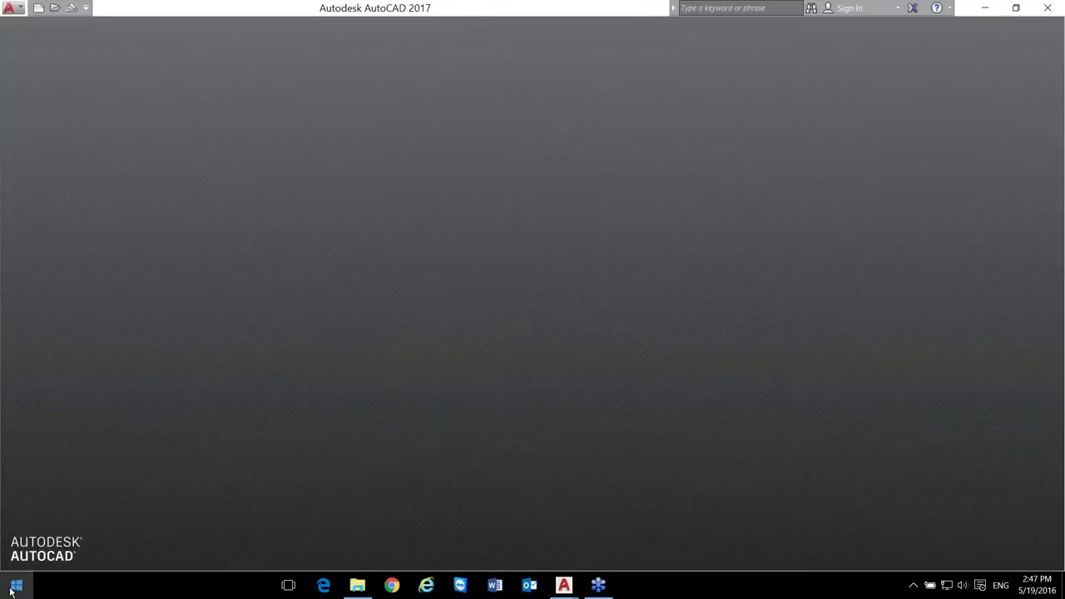
text(refer)
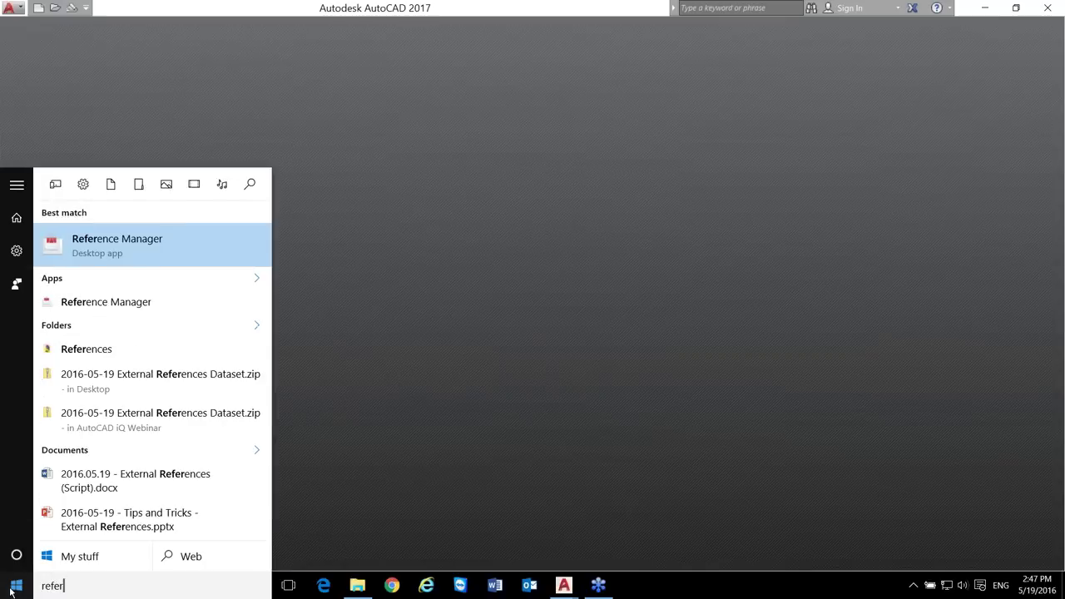
click(136, 241)
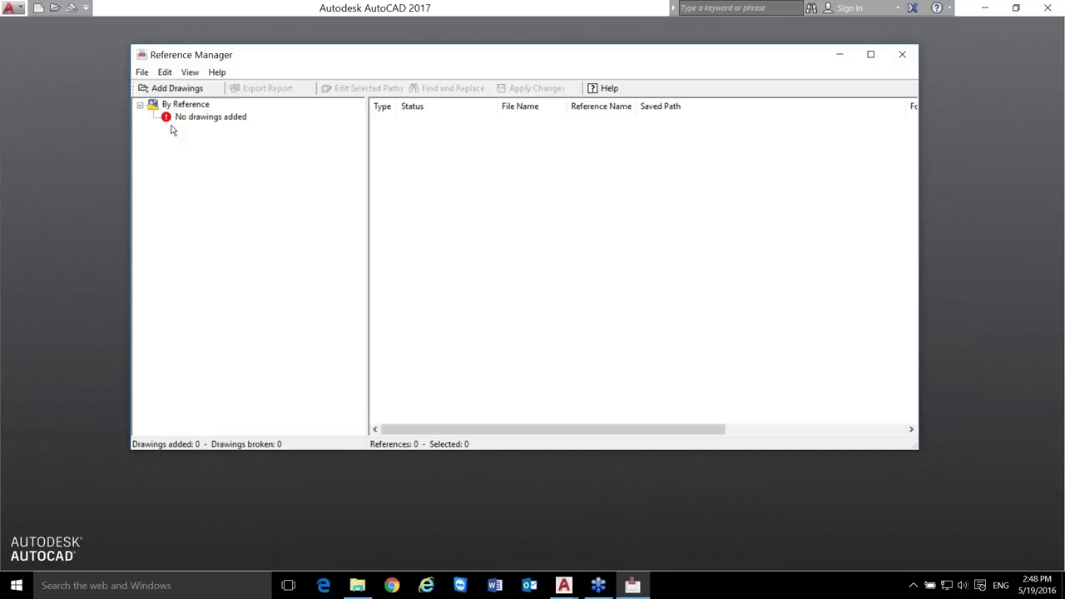
drag(307, 59, 305, 93)
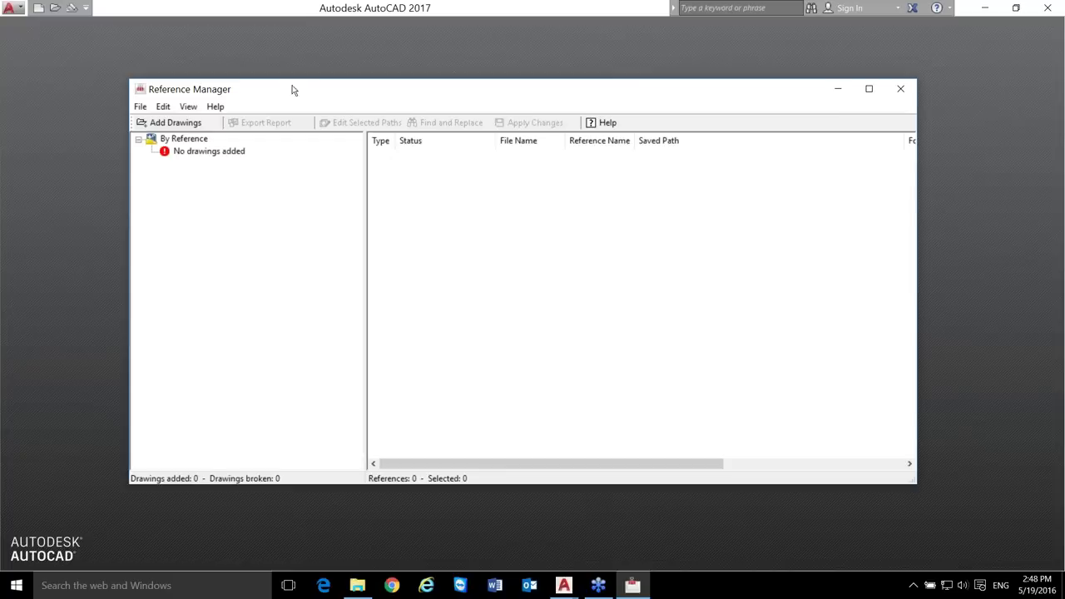
- Browse via AutoCAD iQ Webinar to the Architectural - RefManager folder in Add Drawings
click(172, 123)
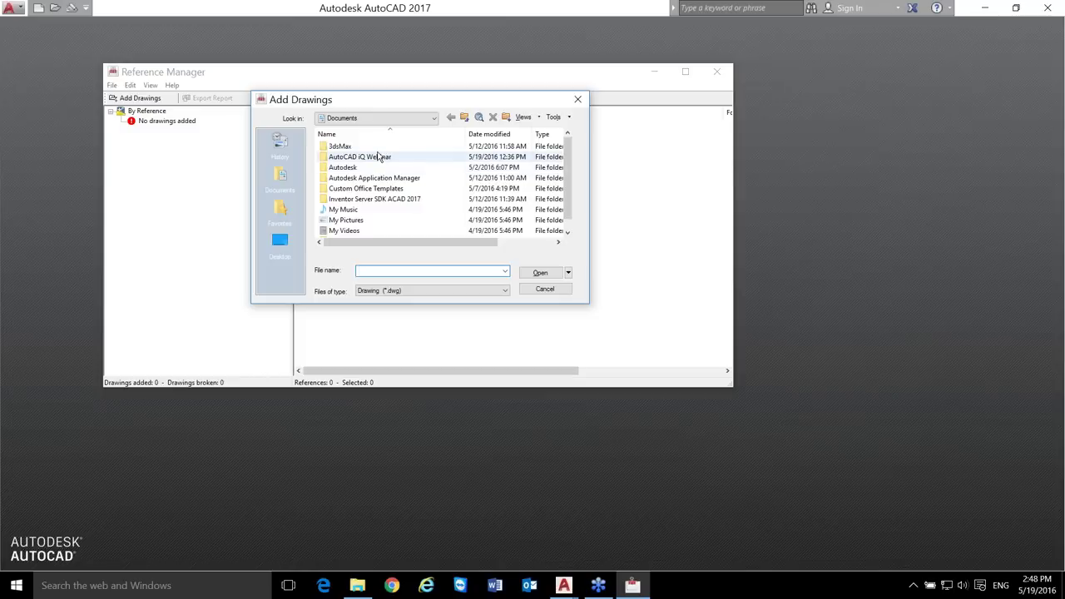
click(1056, 31)
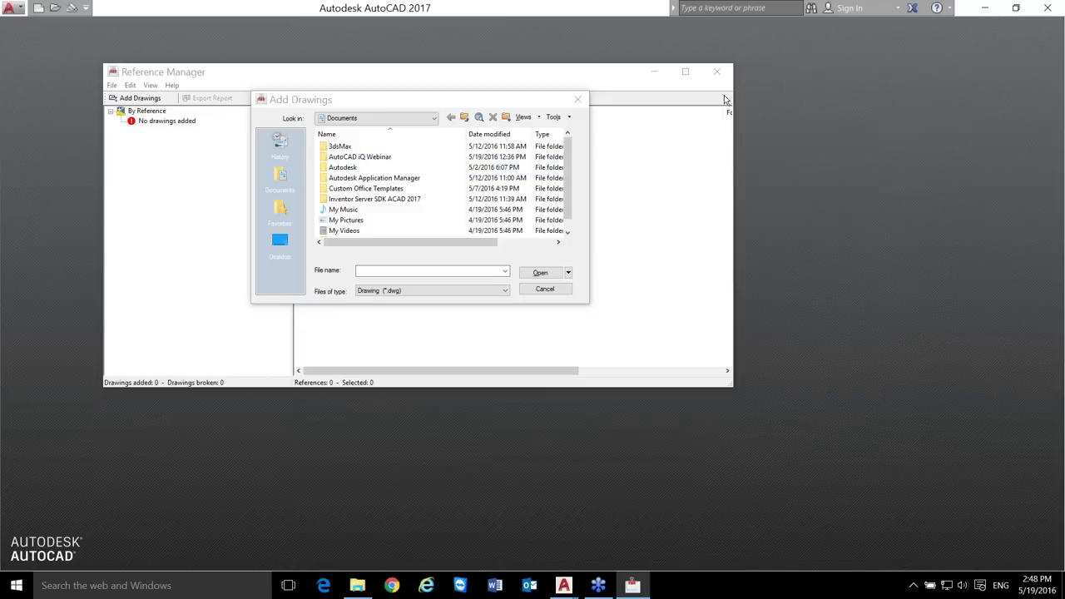
click(346, 169)
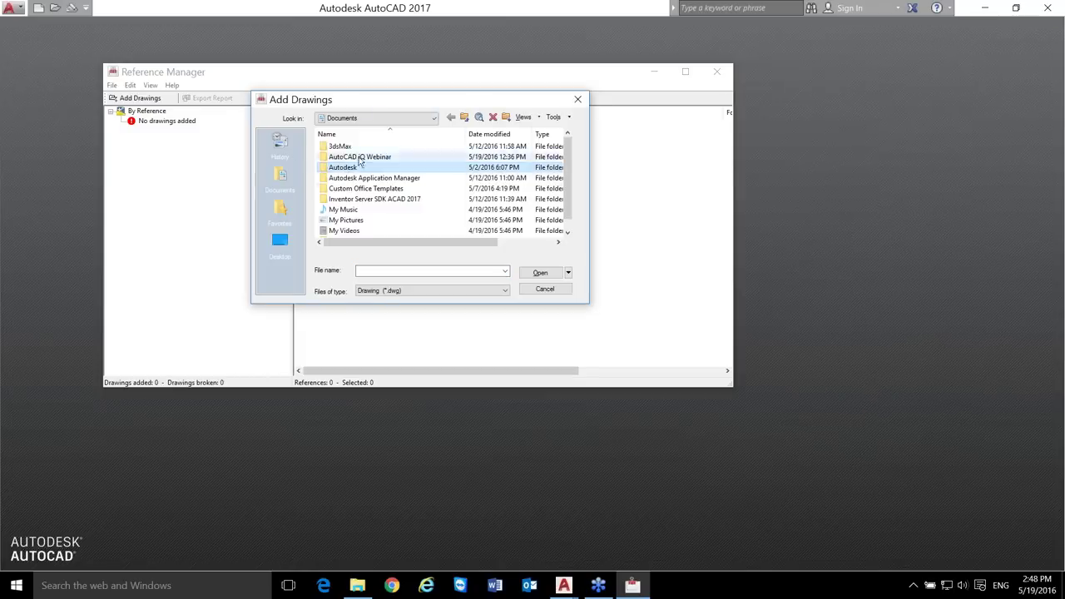
click(362, 158)
double_click(362, 158)
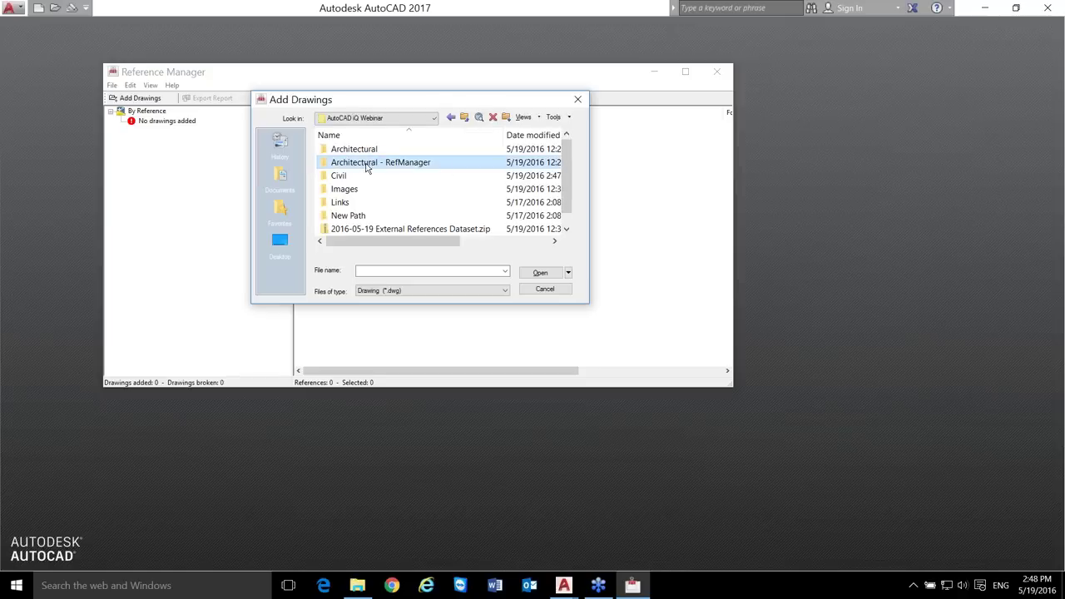
double_click(366, 165)
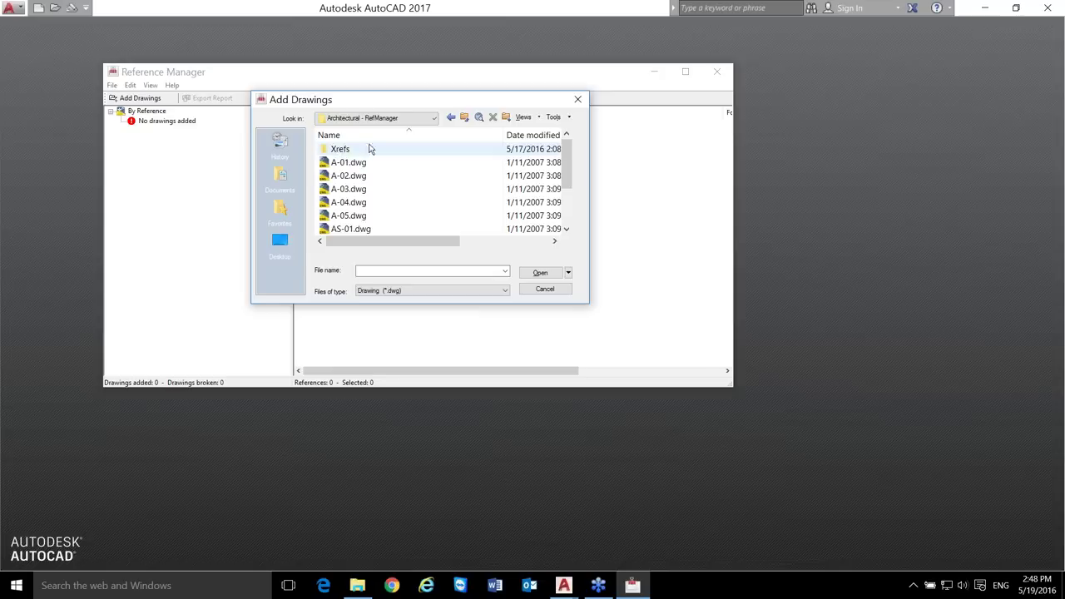
click(464, 118)
double_click(384, 150)
click(464, 118)
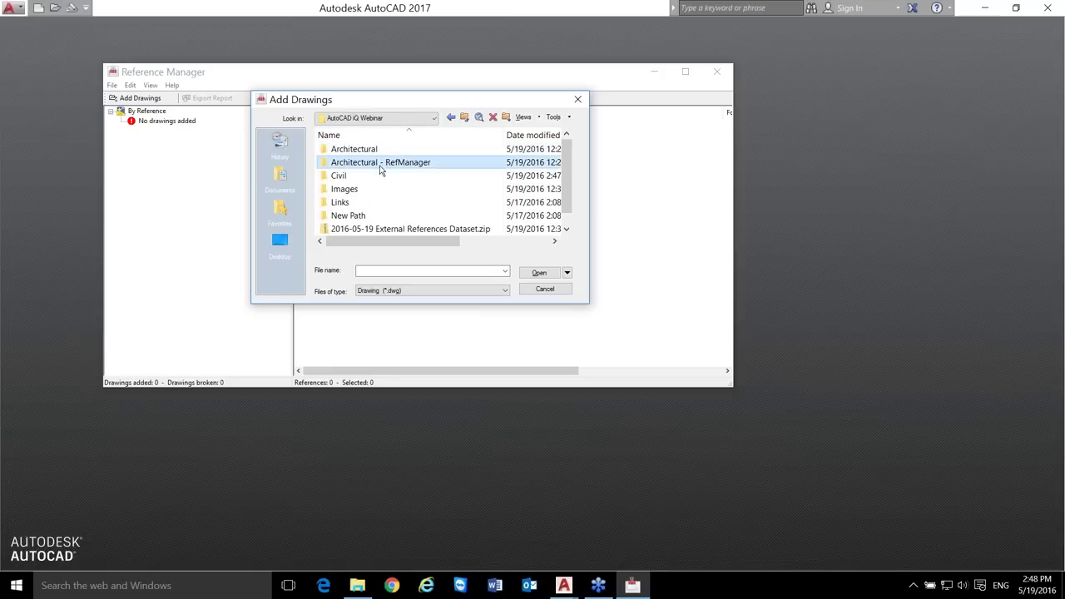
double_click(392, 164)
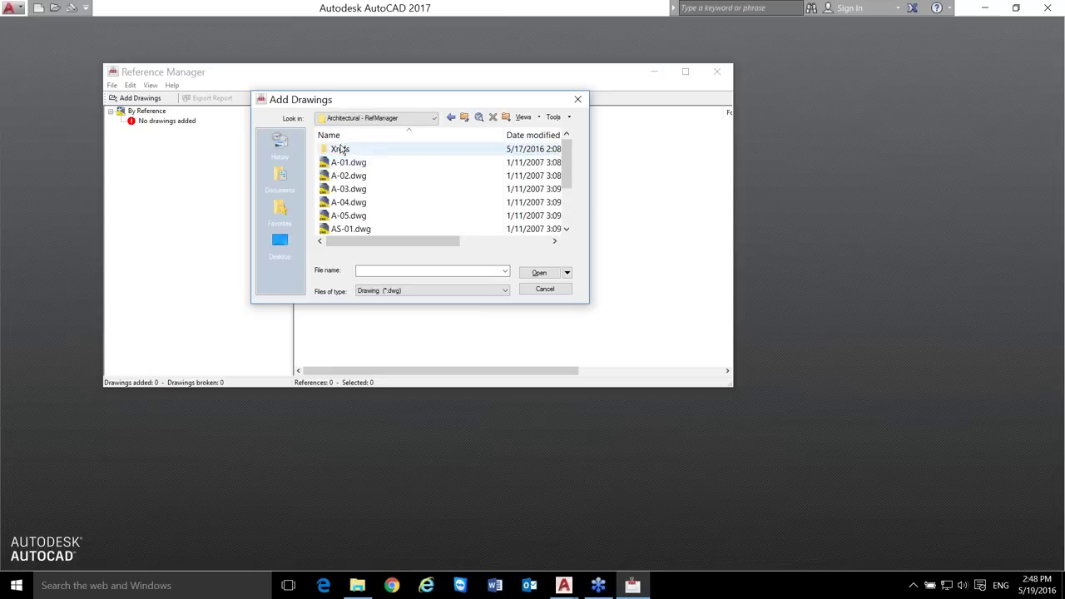
- Select drawings A-01 through T-01 and add them
click(359, 163)
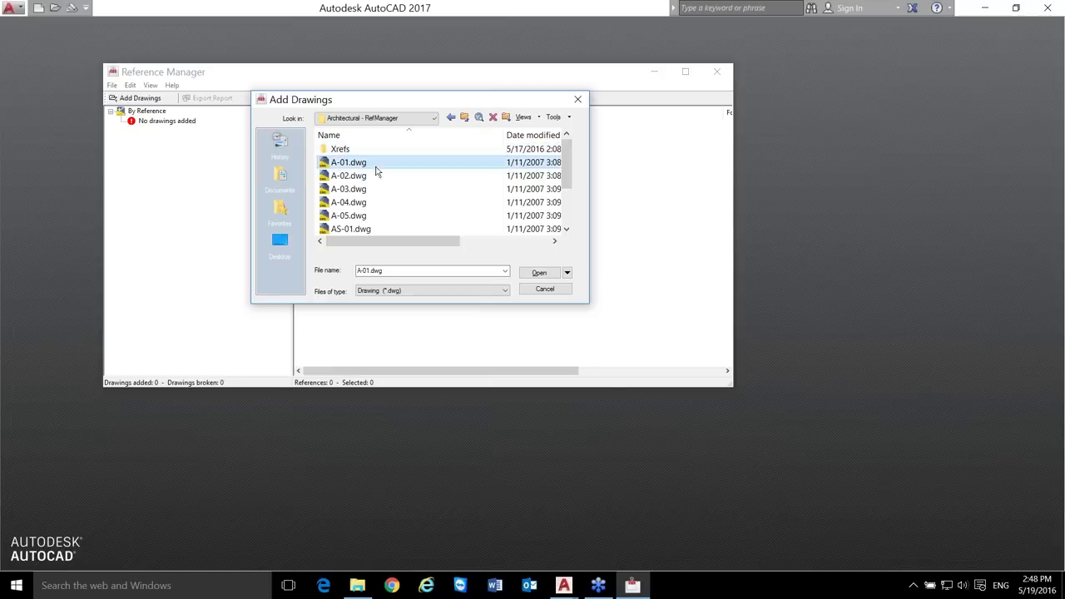
scroll(372, 202, down, 2)
shift+click(364, 229)
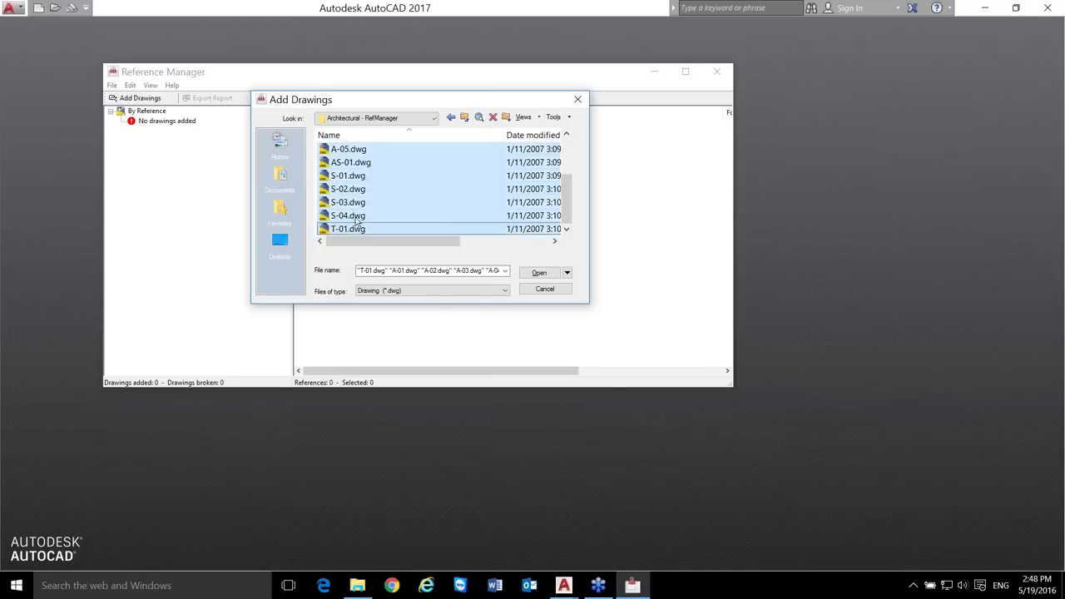
scroll(387, 204, up, 2)
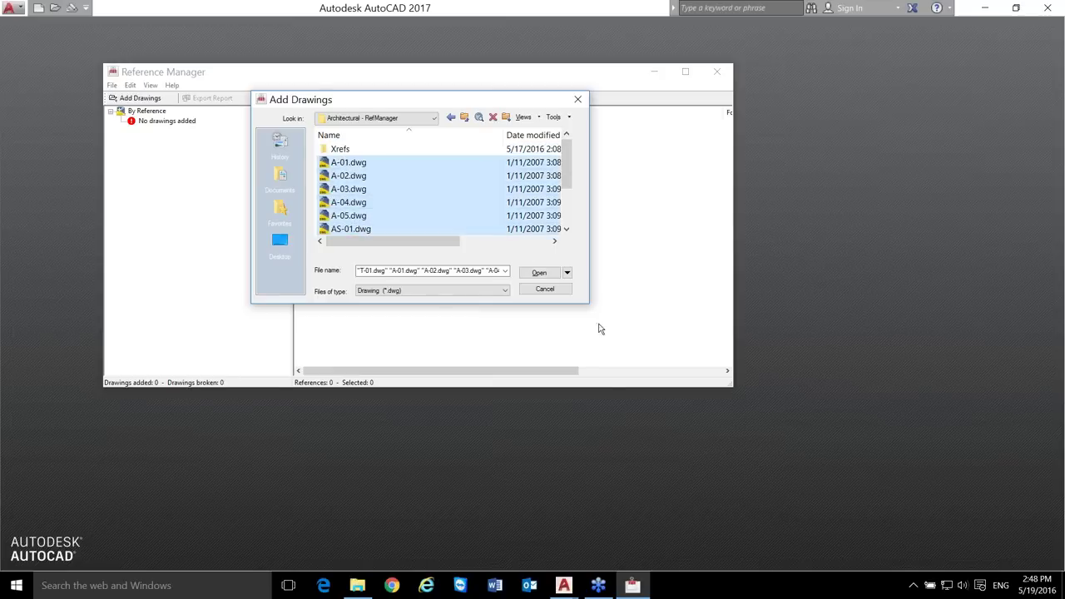
click(539, 273)
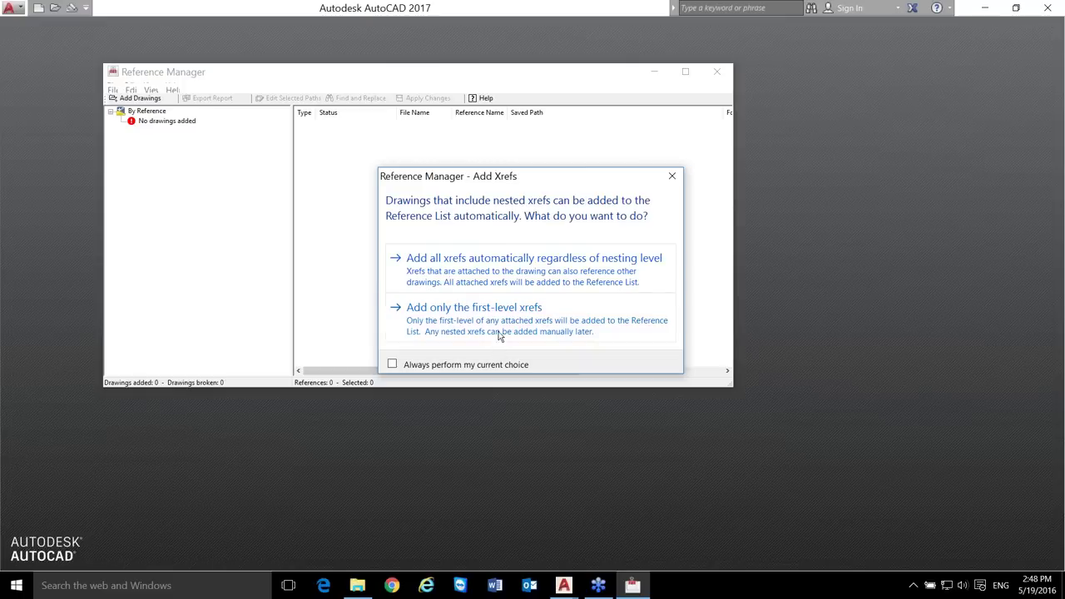
- Add all nested xrefs automatically, then list font references with a wider Type column
click(476, 265)
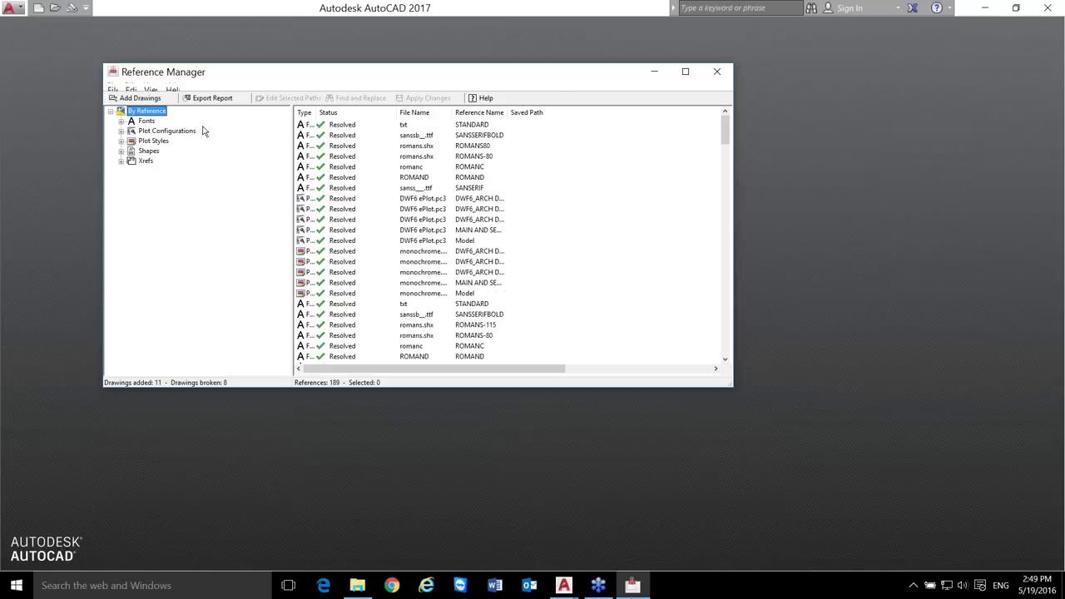
click(145, 121)
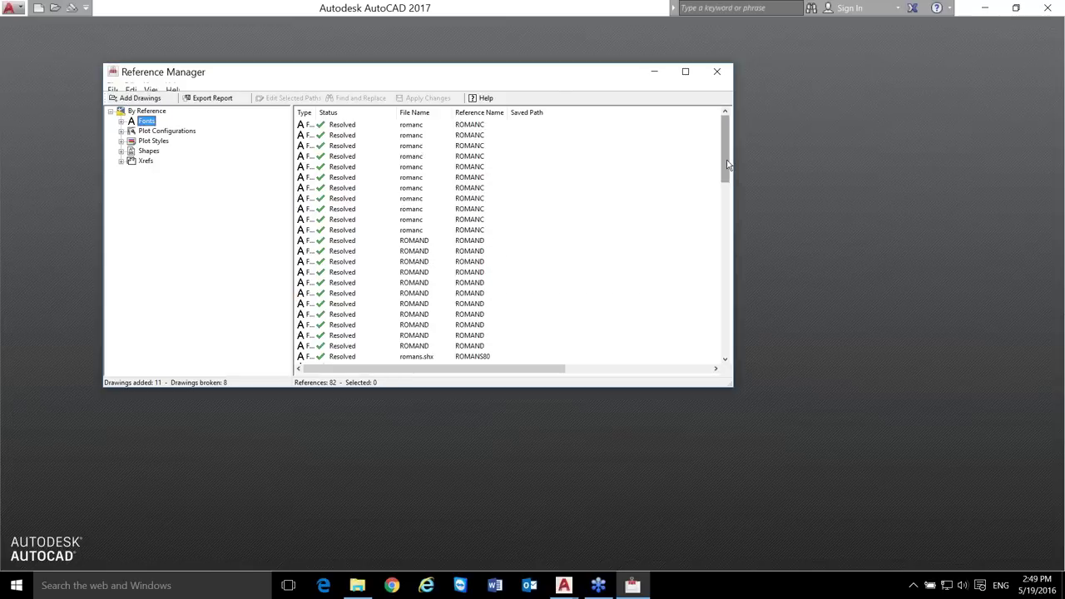
drag(724, 182, 728, 353)
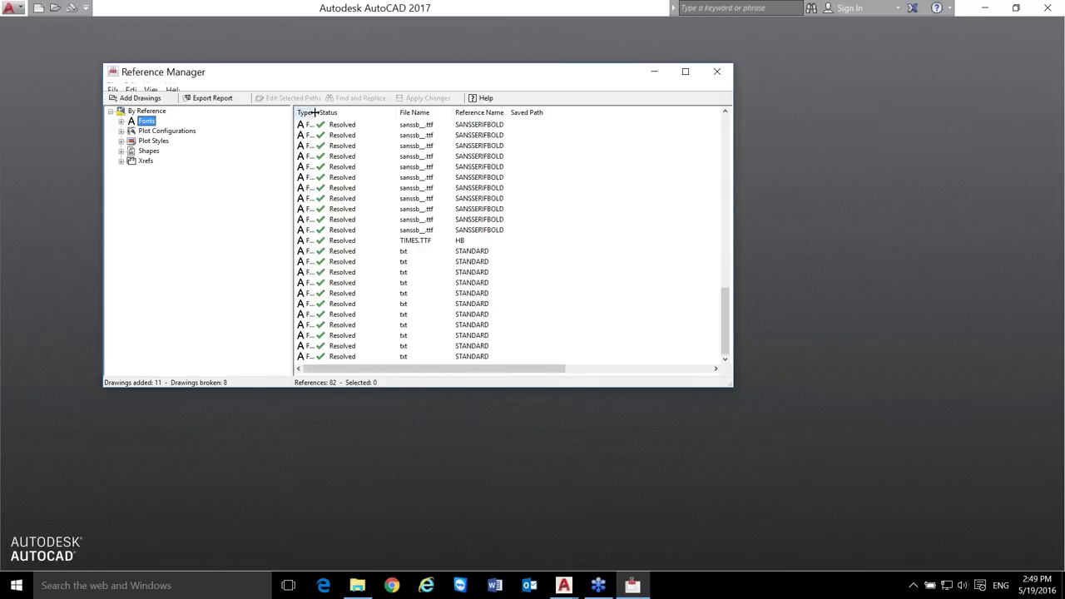
drag(315, 112, 362, 113)
- Review the plot configuration, plot style and shape references
click(148, 121)
click(162, 132)
click(160, 141)
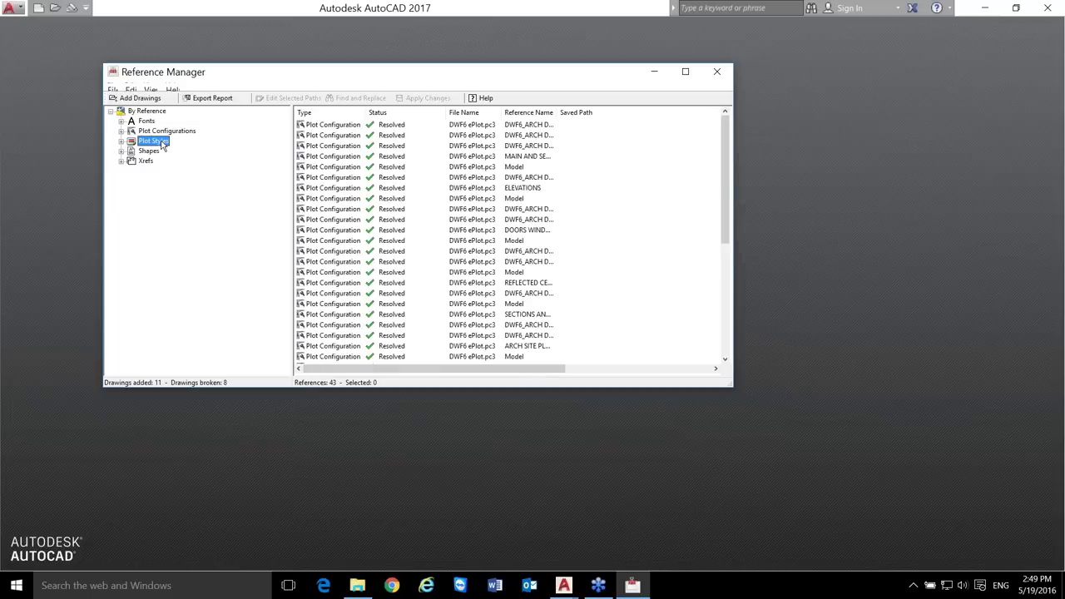
drag(725, 170, 734, 333)
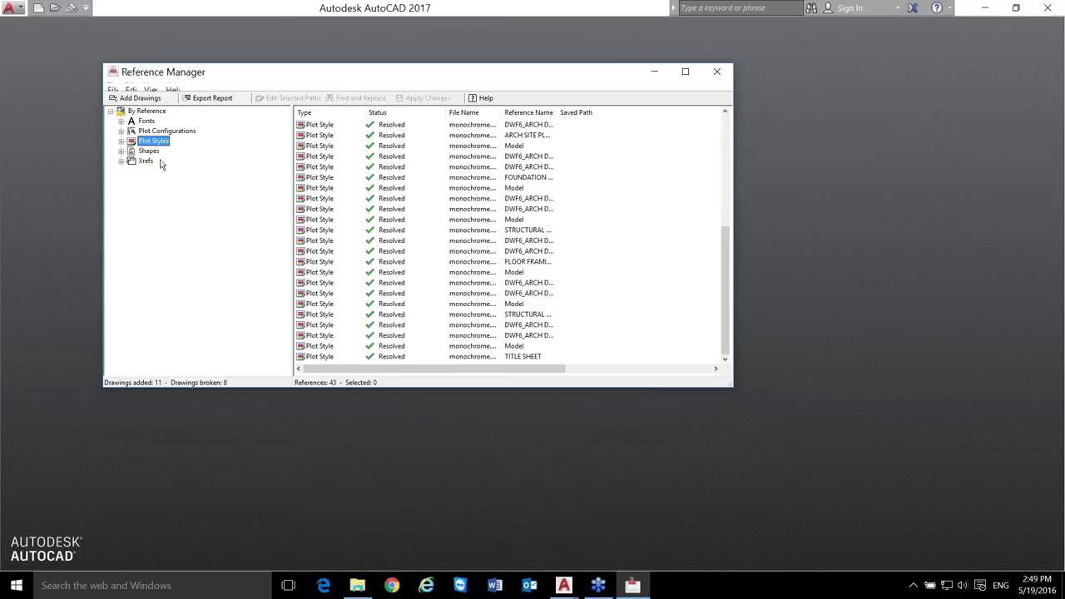
click(149, 151)
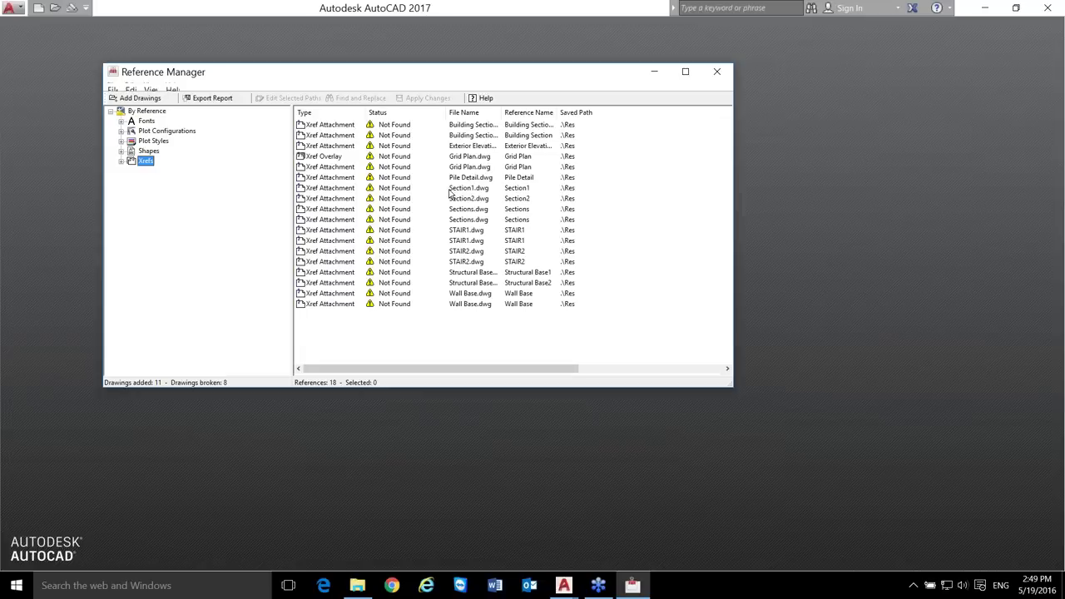
- Expand the Xrefs node and step through the broken xrefs to Section2.dwg, still Not Found
click(122, 161)
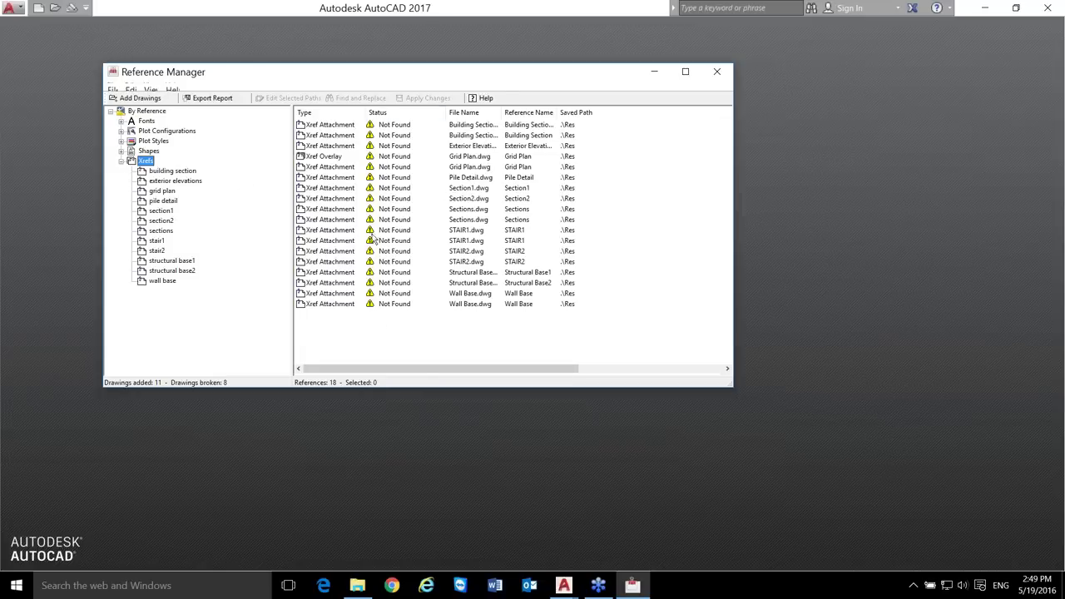
click(182, 171)
key(Down)
key(Down)
key(Down)
key(Down)
key(Down)
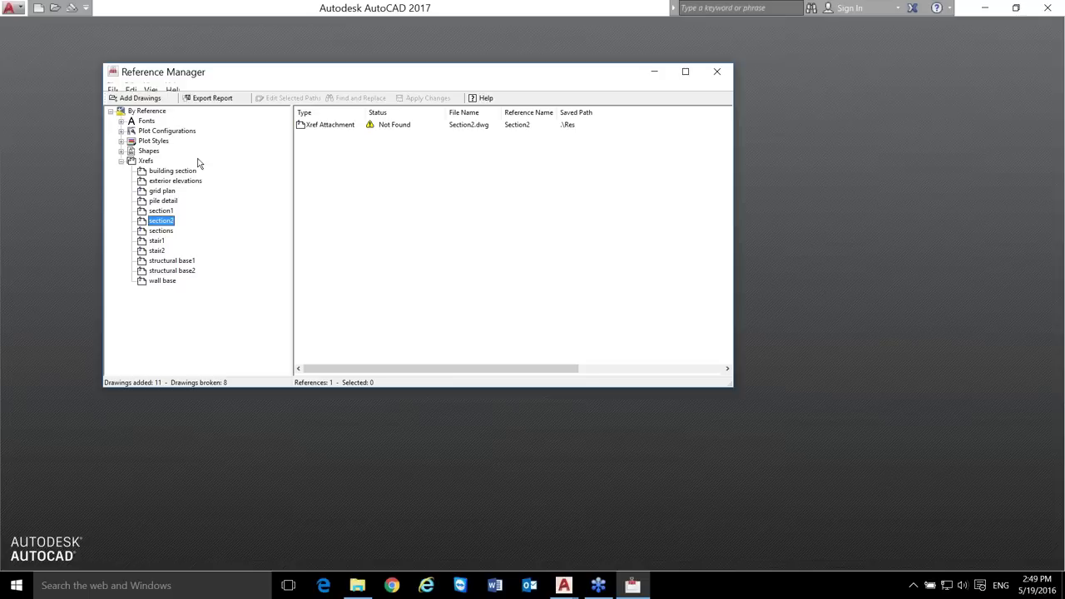
click(151, 90)
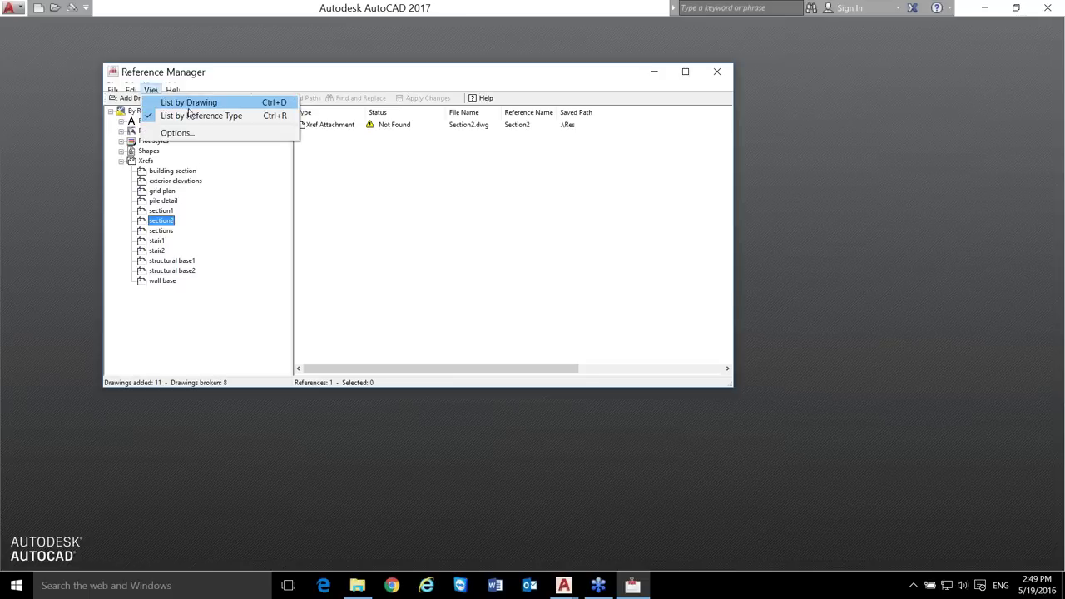
- List references by drawing, widen the drawing tree pane and maximize Reference Manager
click(186, 106)
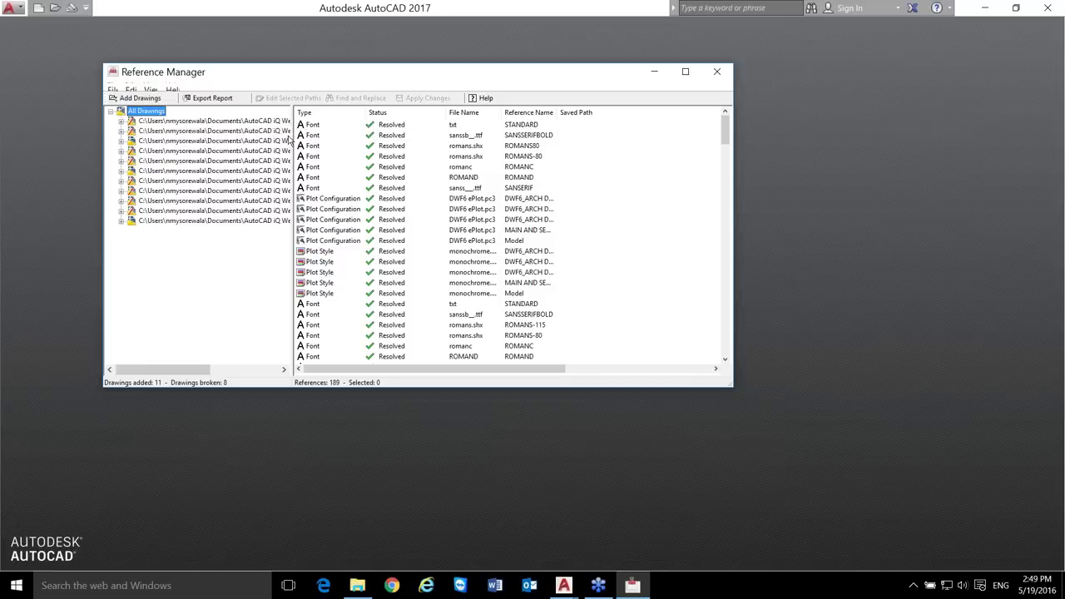
drag(293, 138, 398, 136)
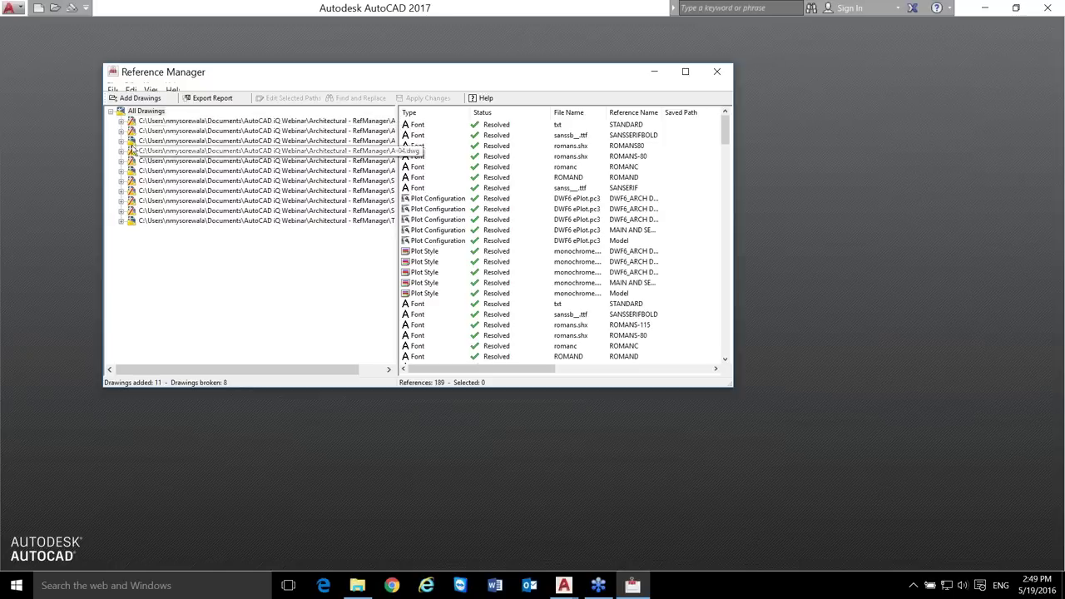
click(696, 72)
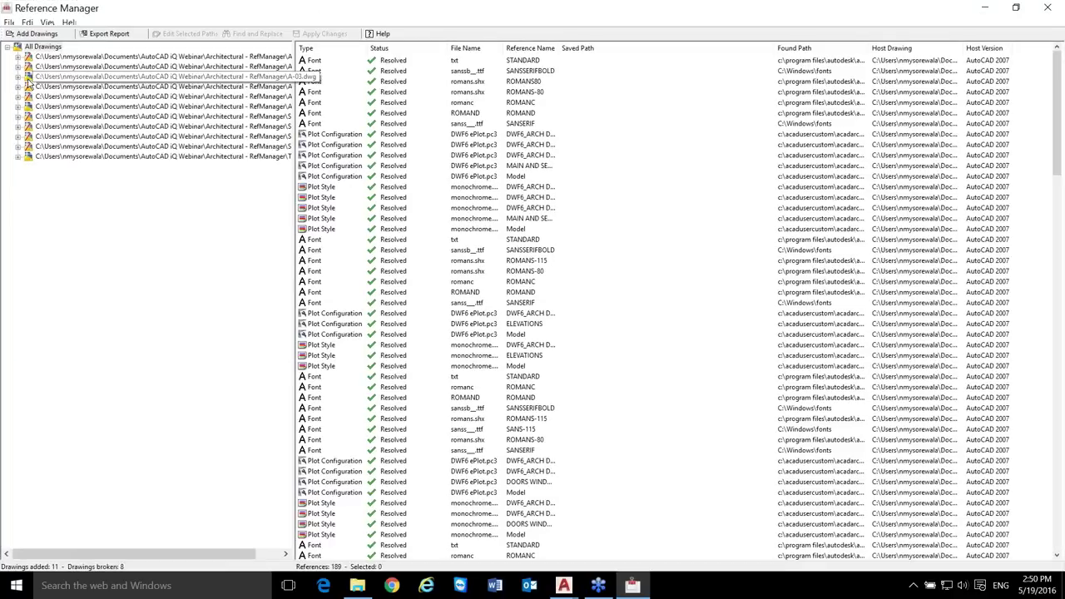
- Expand drawing A-02's Xrefs to reveal its Exterior Elevations xref marked Not Found
click(38, 76)
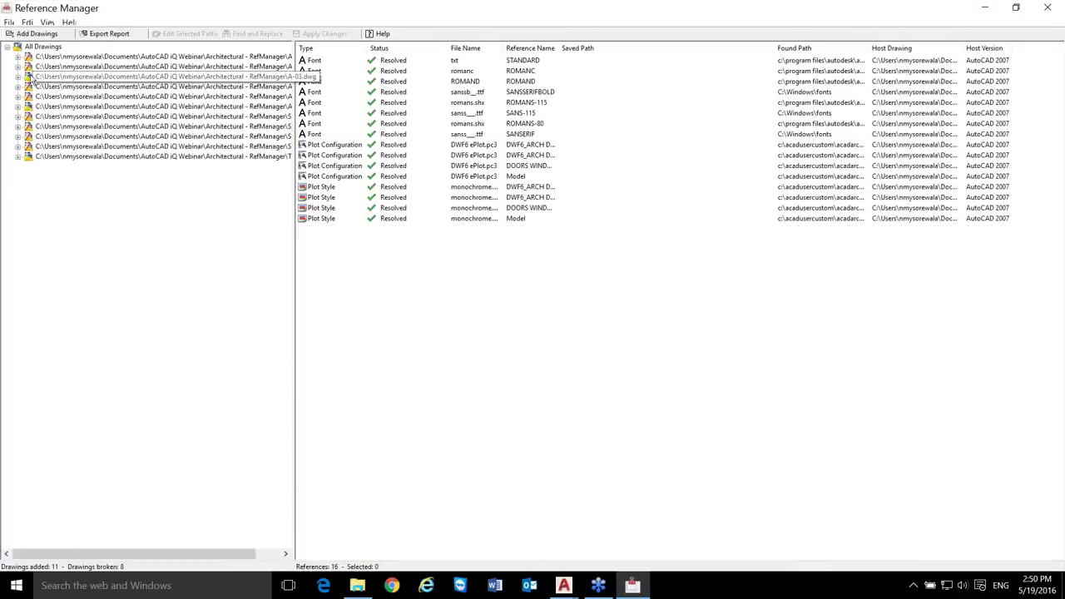
click(60, 67)
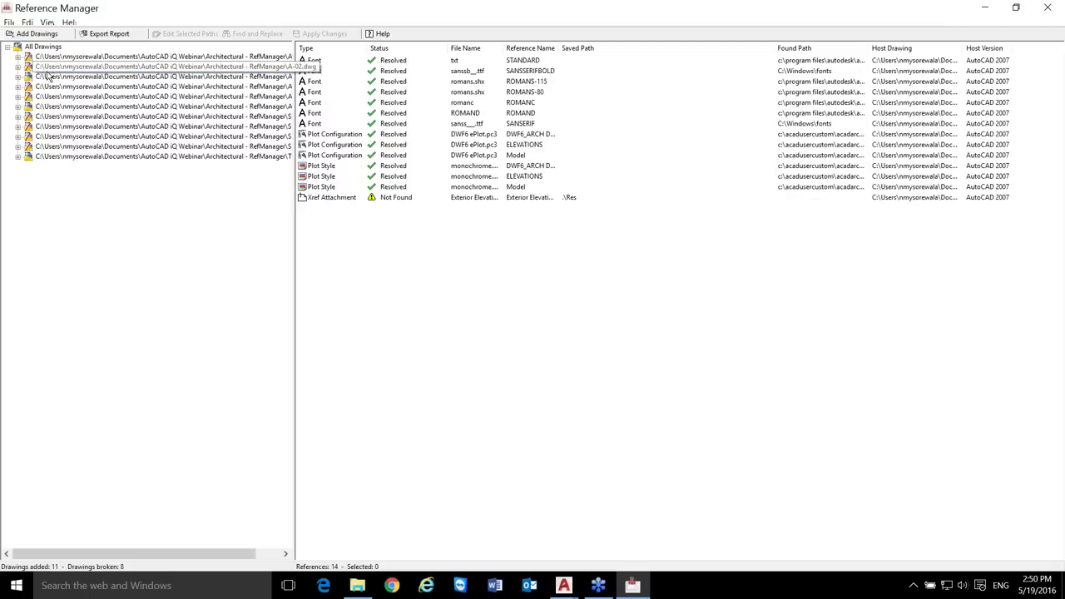
click(17, 66)
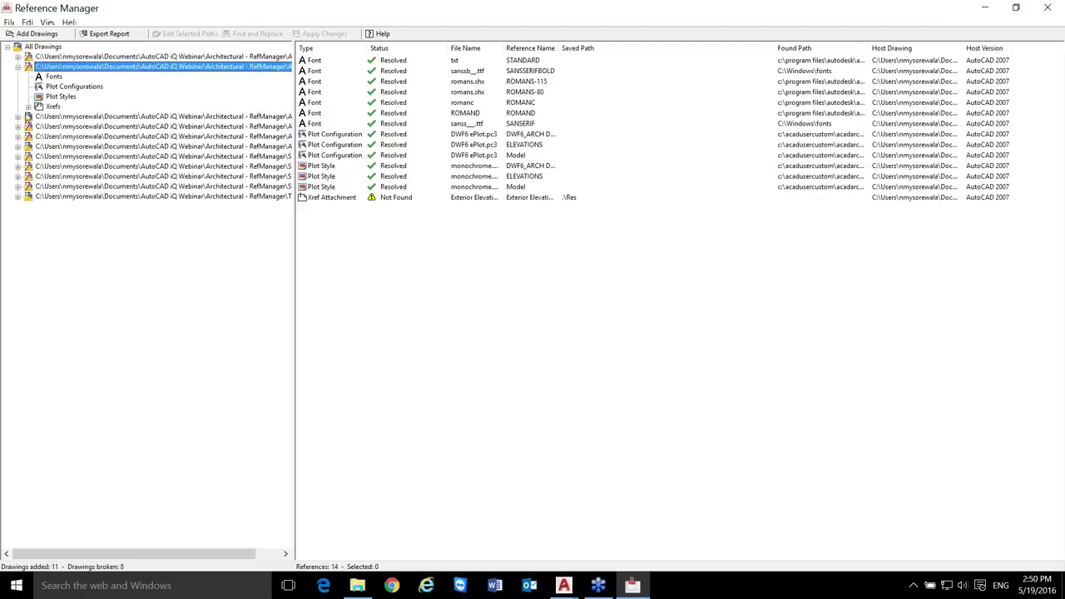
click(28, 106)
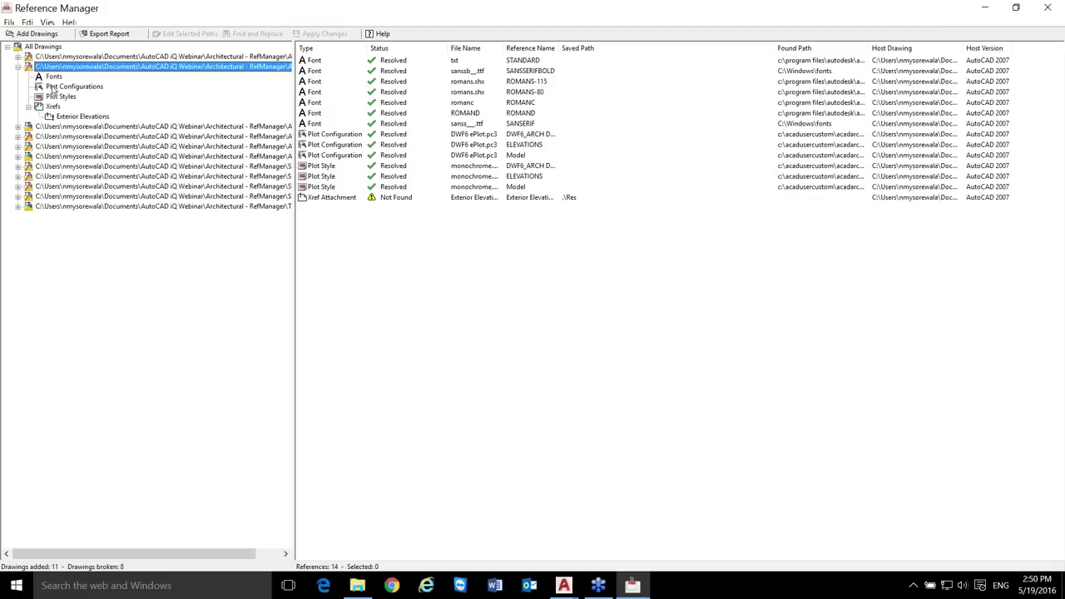
click(48, 23)
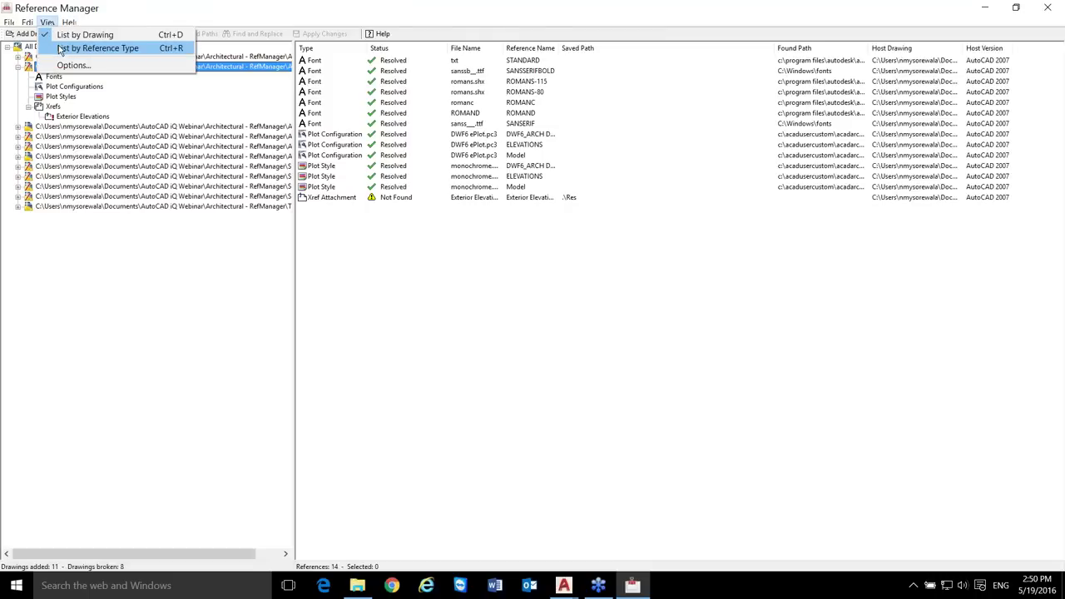
- List references by type and select all 18 Not Found xrefs
click(106, 50)
click(43, 97)
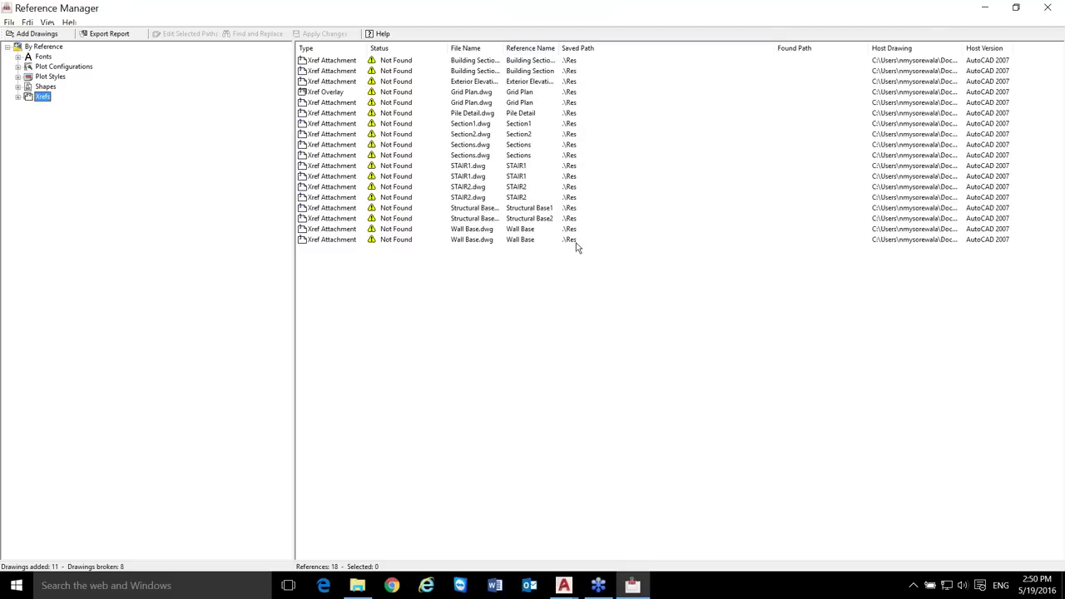
click(333, 61)
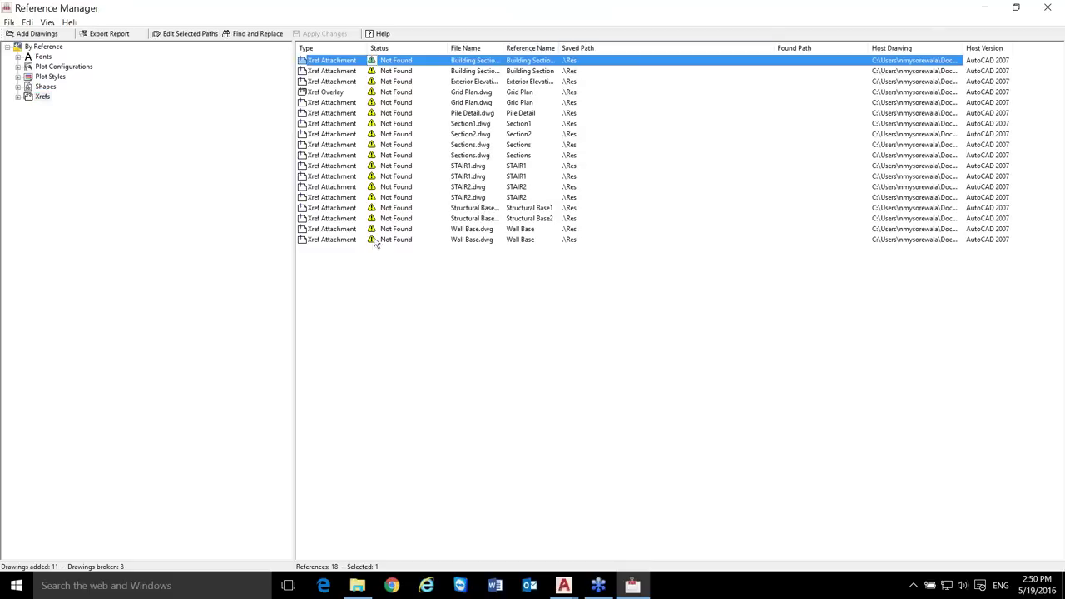
shift+click(335, 239)
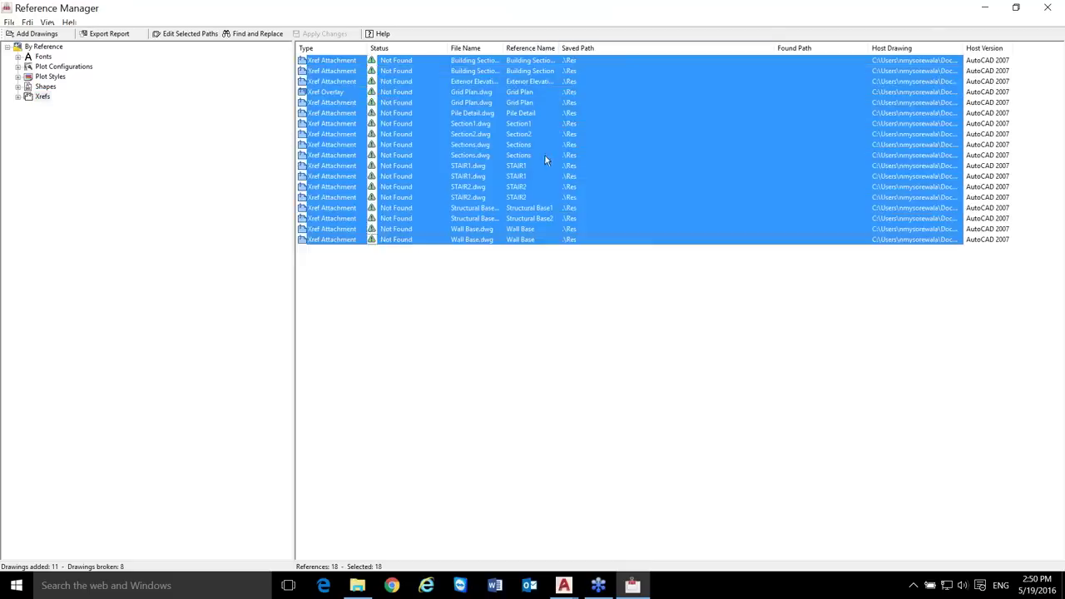
- Try a Find and Replace of 'Res' with 'Xref' on the selected paths, then cancel it
right_click(529, 147)
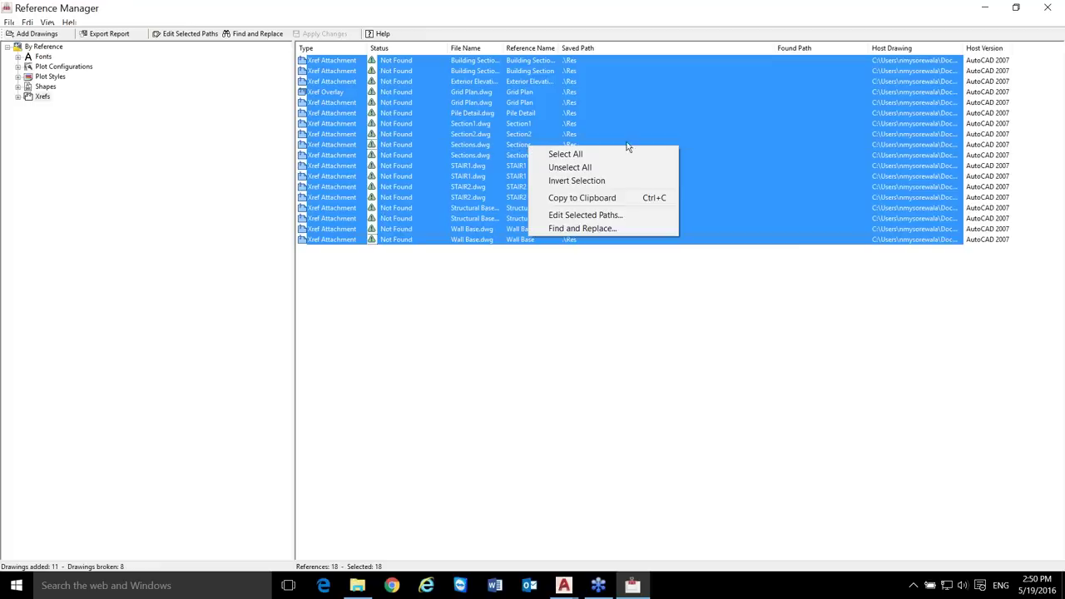
click(618, 227)
text(Res)
key(Tab)
key(Tab)
text(Xref)
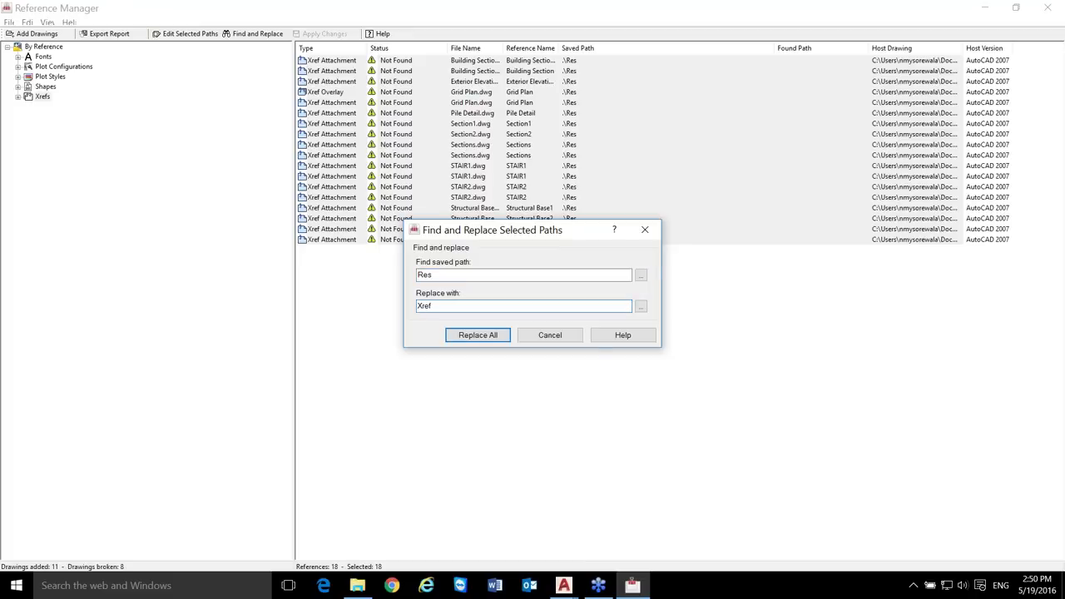
click(549, 335)
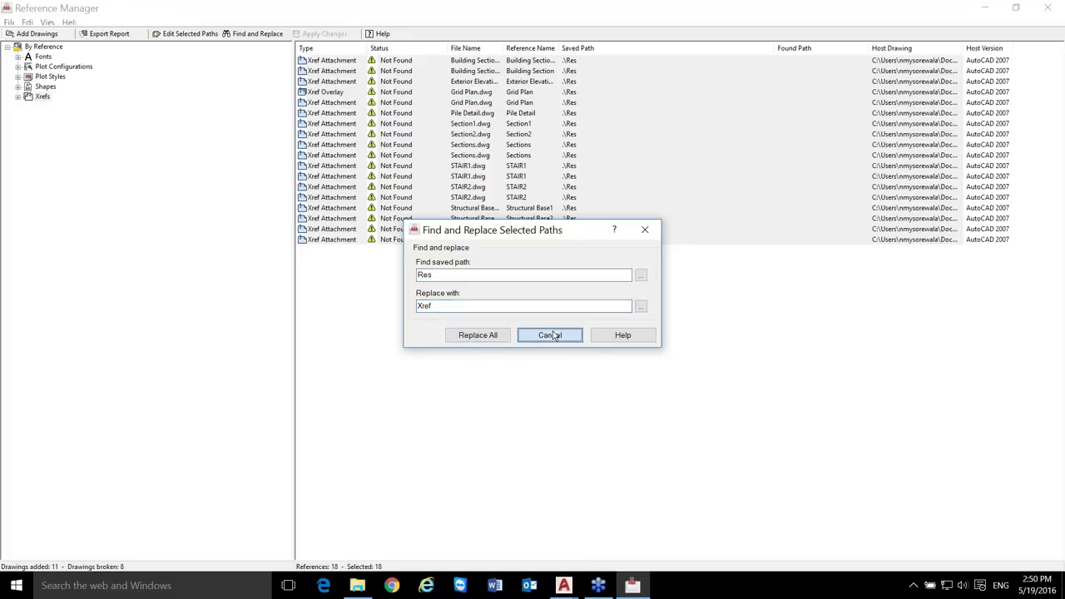
- Edit the selected paths for all 18 xrefs, starting from the prefilled \Res saved path
right_click(569, 217)
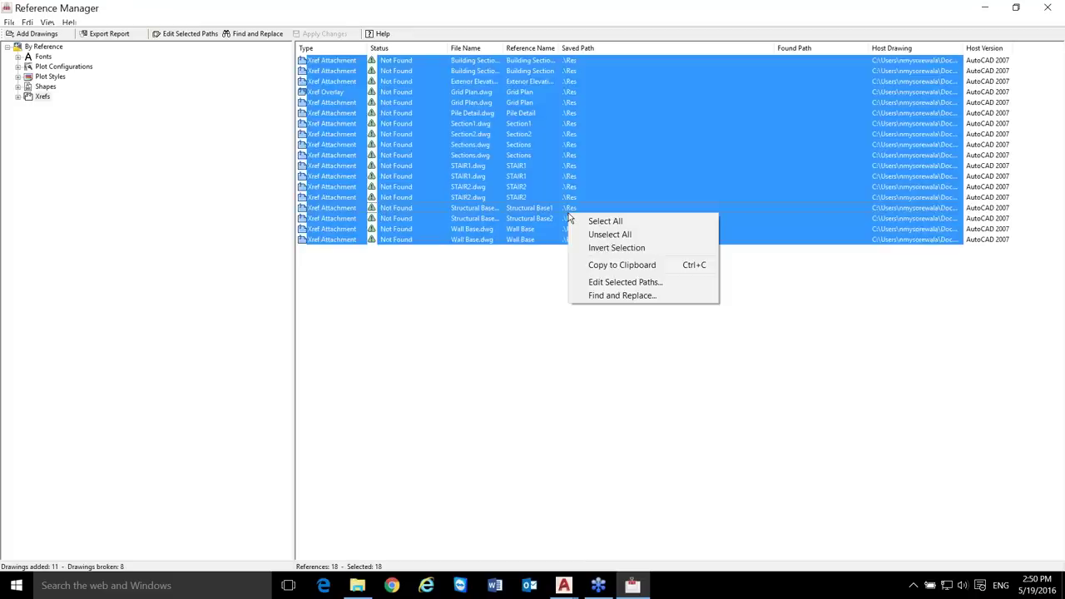
click(607, 288)
click(336, 196)
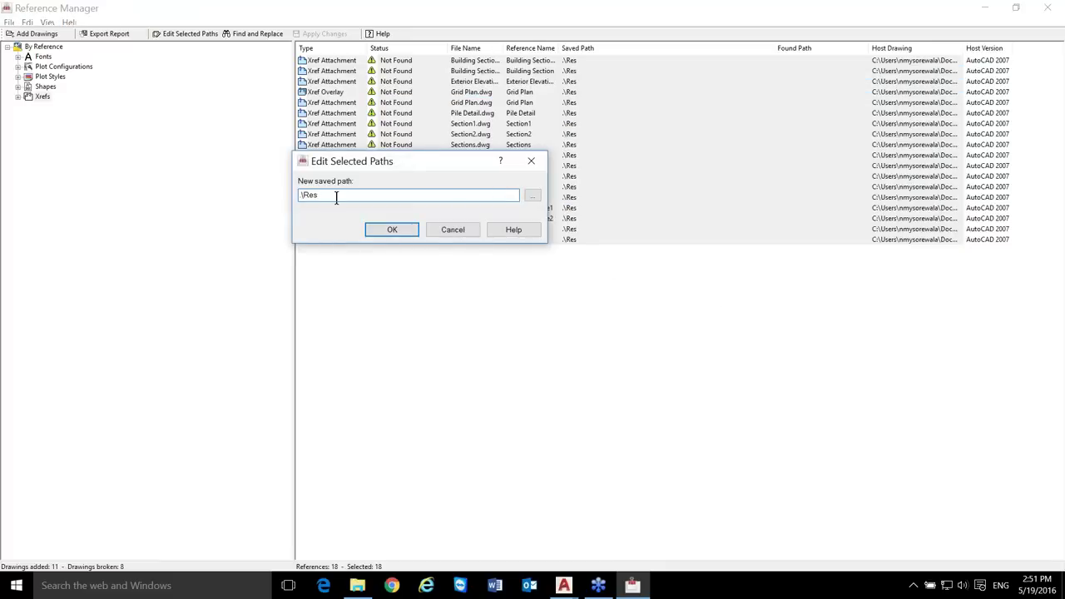
- Change the new saved path from .\Res to .\Xrefs and confirm it for all 18 xrefs
key(BackSpace)
key(BackSpace)
key(BackSpace)
text(Xrefs)
click(392, 233)
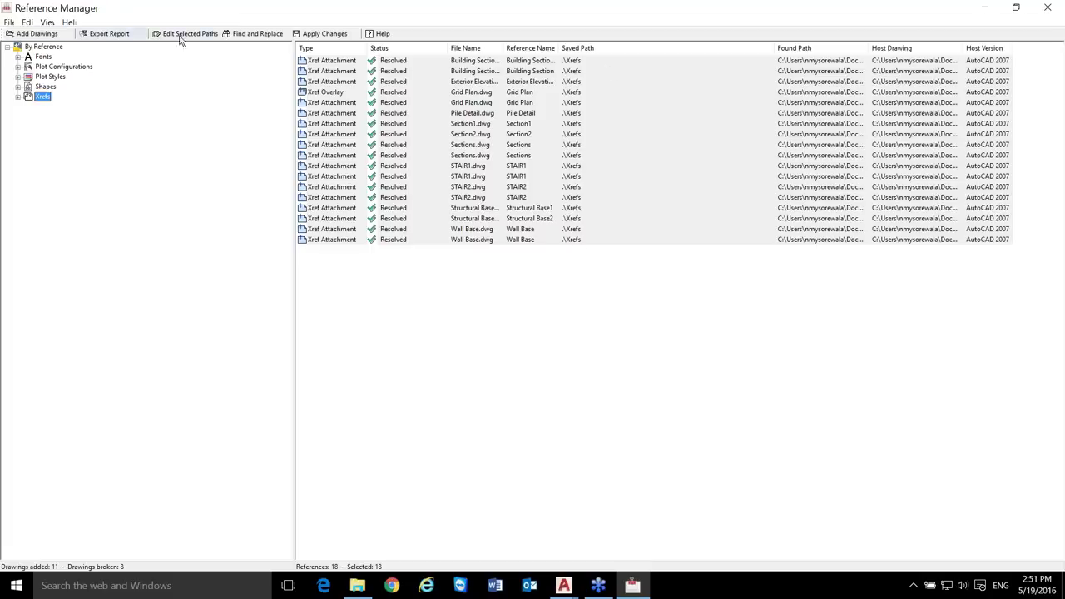
- Apply the path changes, saving all host drawings in AutoCAD 2013 format
click(331, 34)
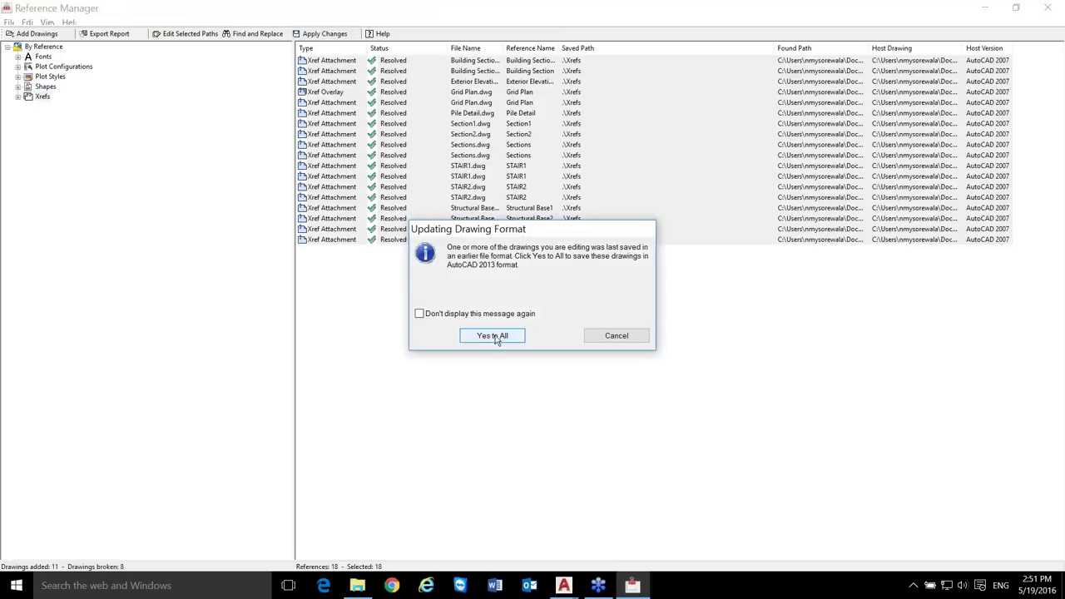
click(496, 337)
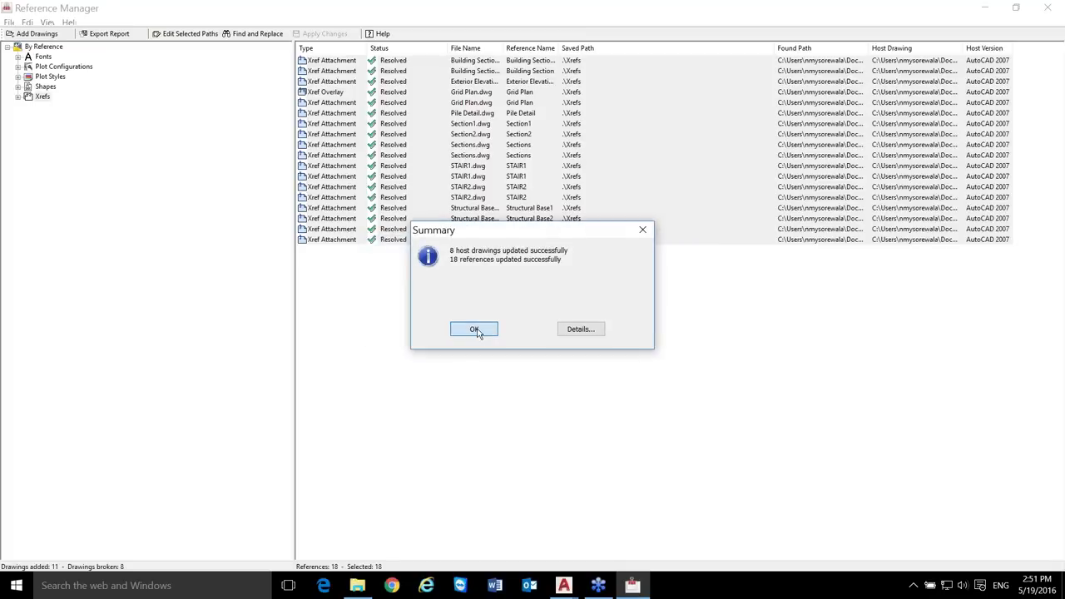
click(476, 331)
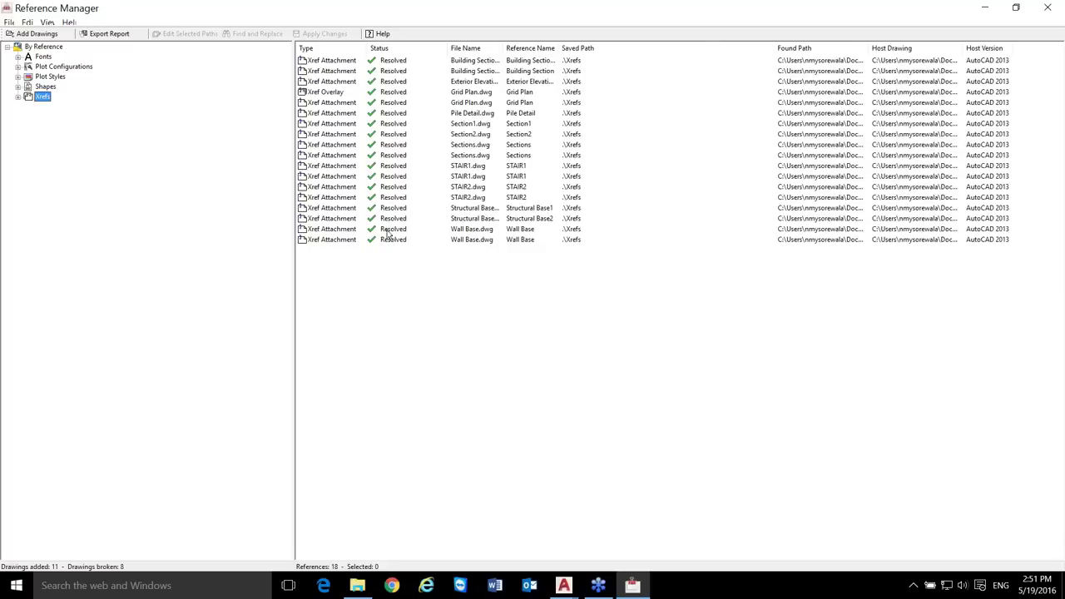
- Check the Resolved xref rows from Building Section to Wall Base, then clear the selection
click(581, 61)
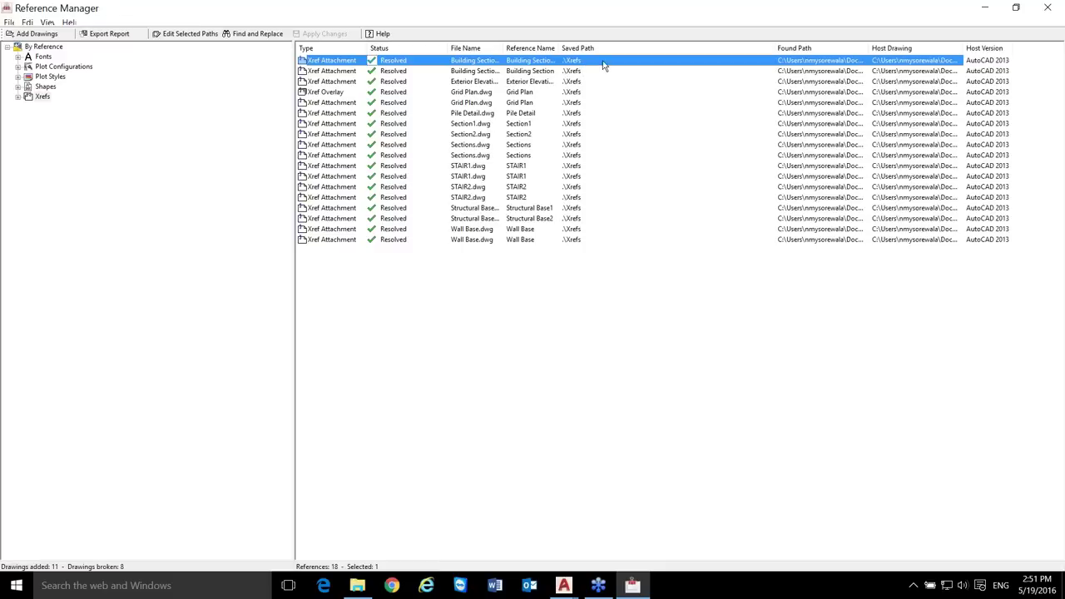
click(595, 71)
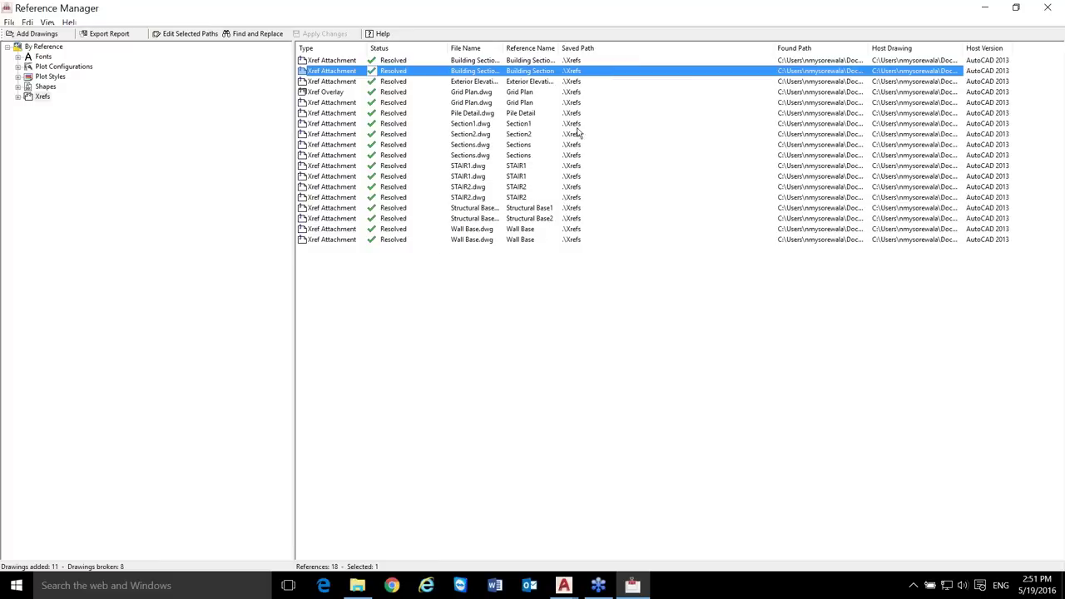
key(End)
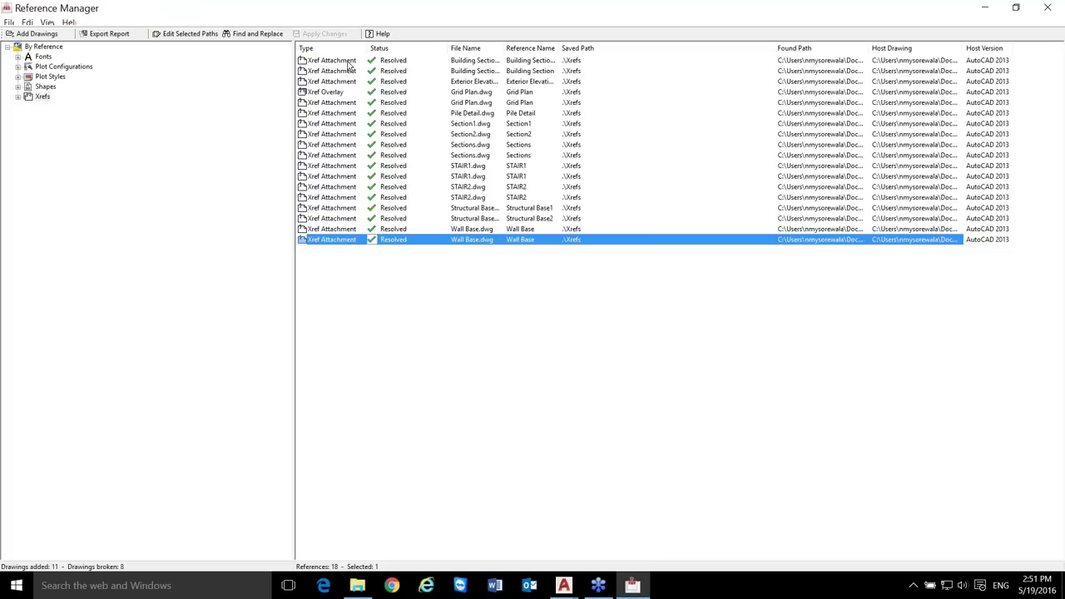
key(ctrl+a)
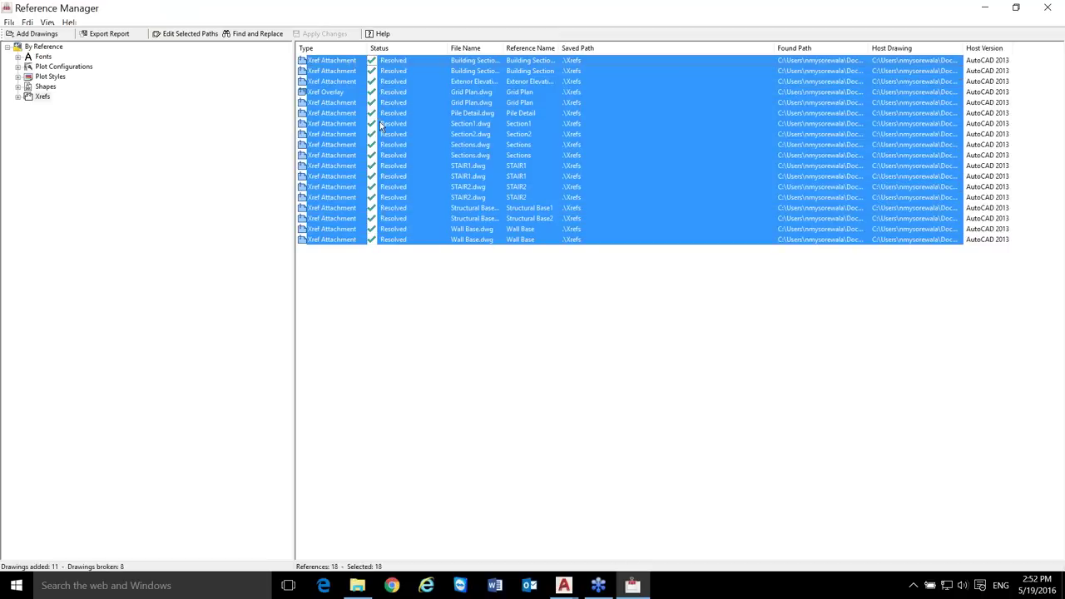
click(404, 276)
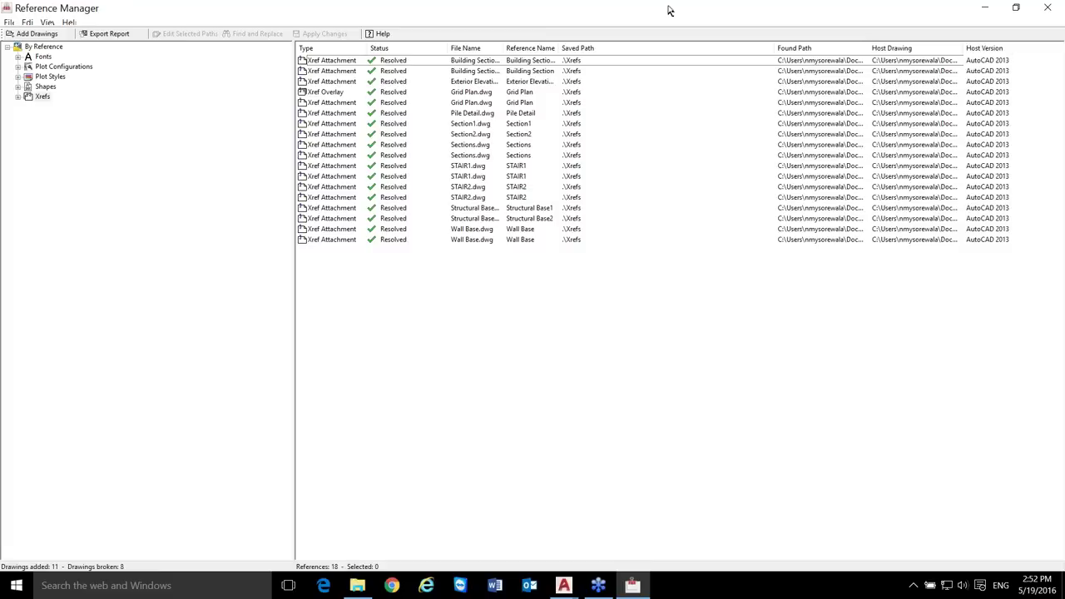
- Move the reference report aside and close Autodesk Reference Manager after all 18 references resolved
drag(668, 10, 413, 149)
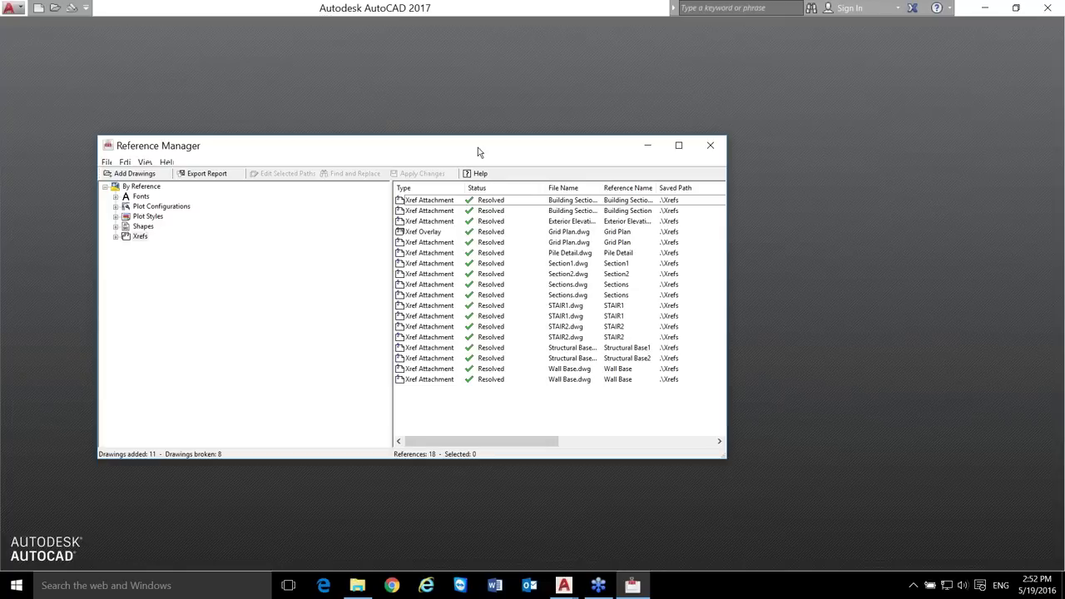
click(707, 146)
click(707, 147)
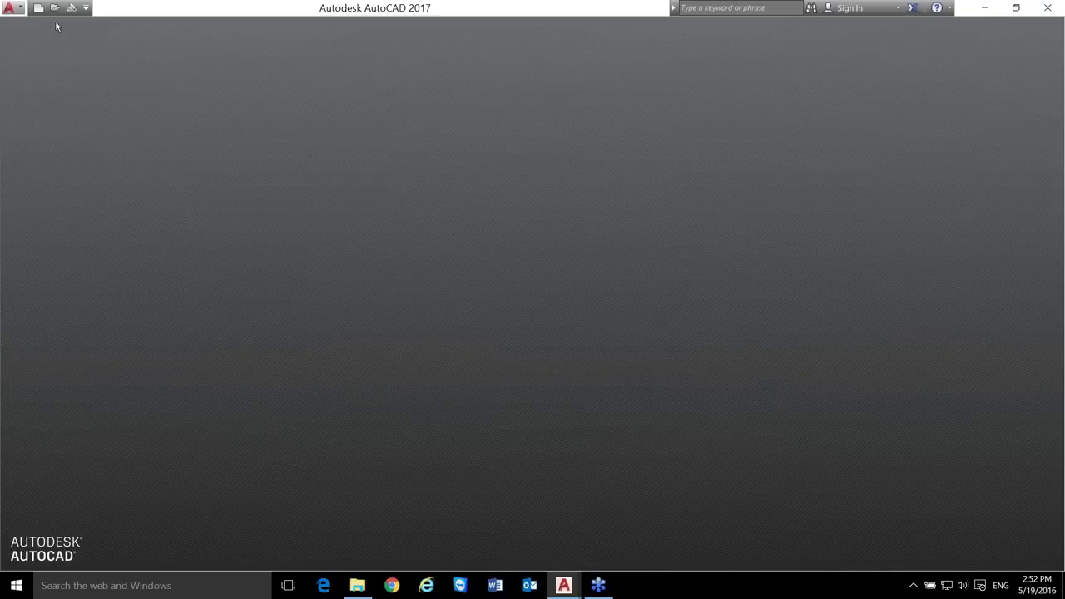
- Open Site Grading Plan.dwg from the recent documents list
click(10, 8)
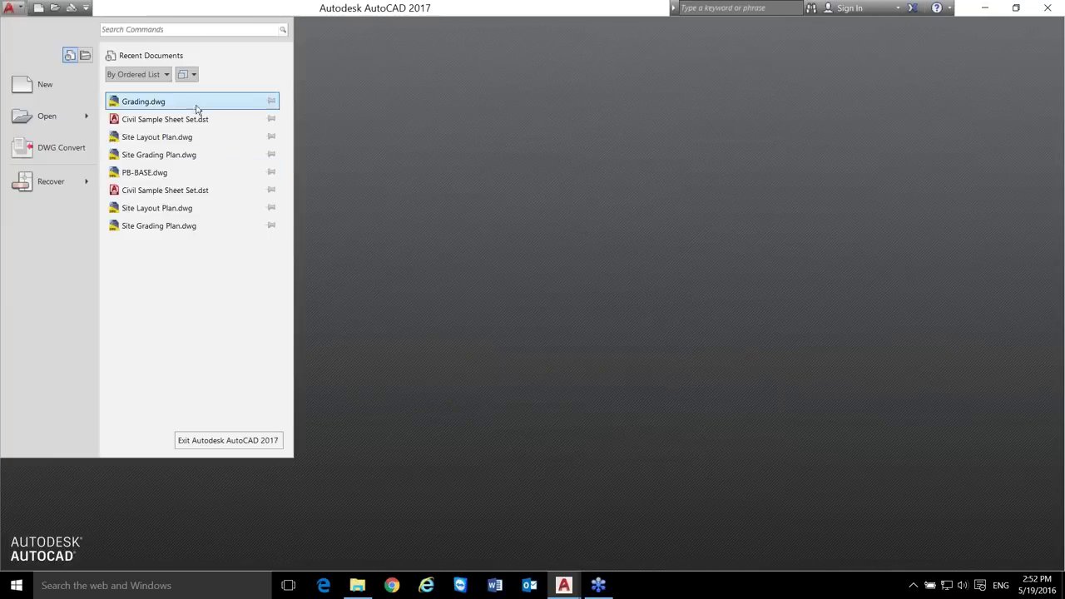
mouse_move(196, 107)
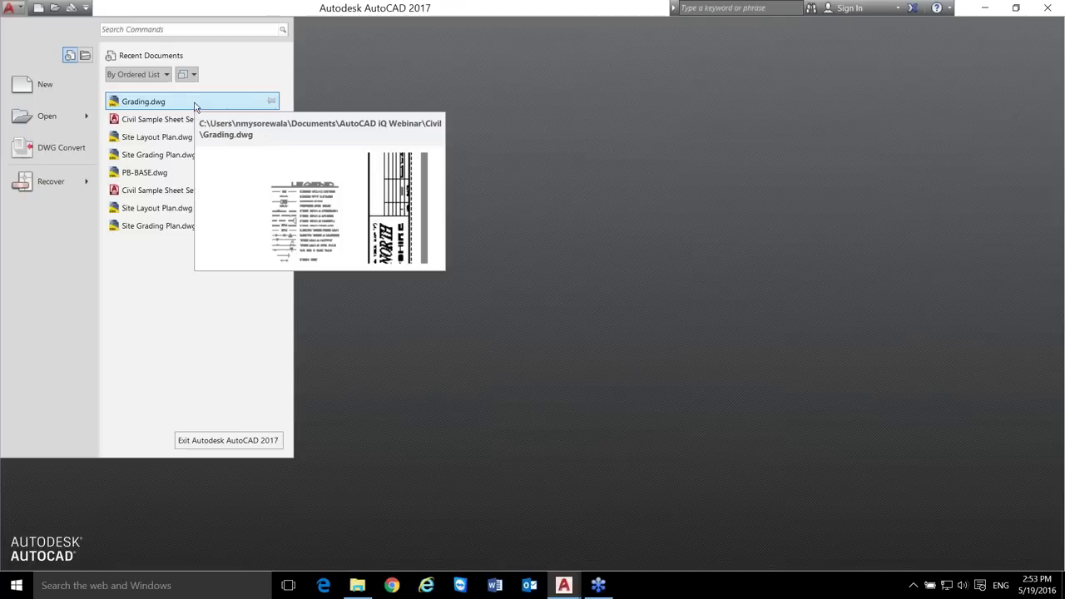
click(184, 158)
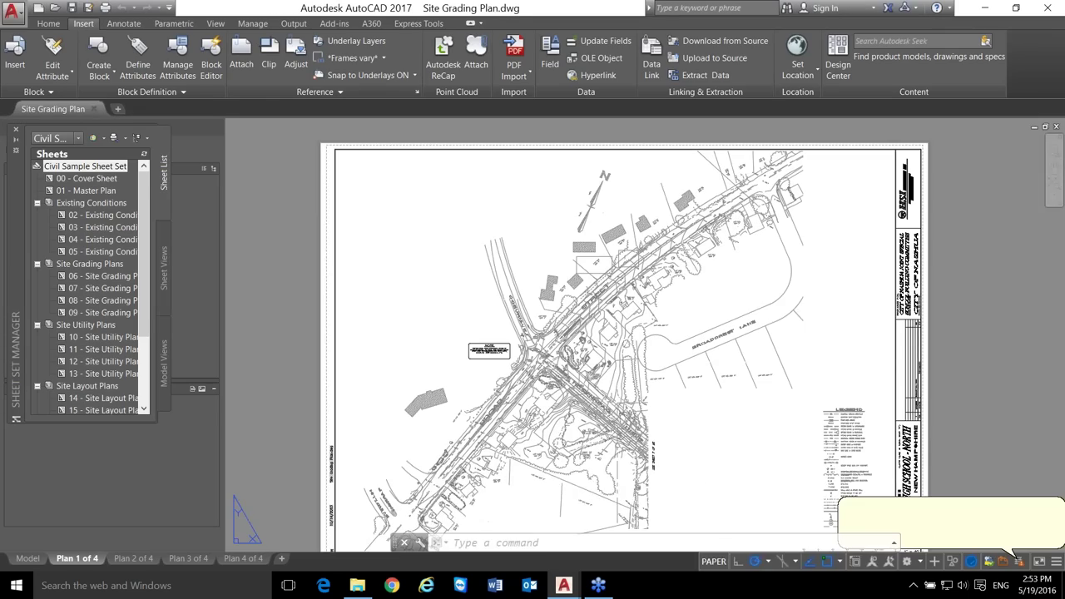
- Maximize the layout viewport to fill the drawing area around Broadcrest Lane
double_click(673, 280)
click(673, 280)
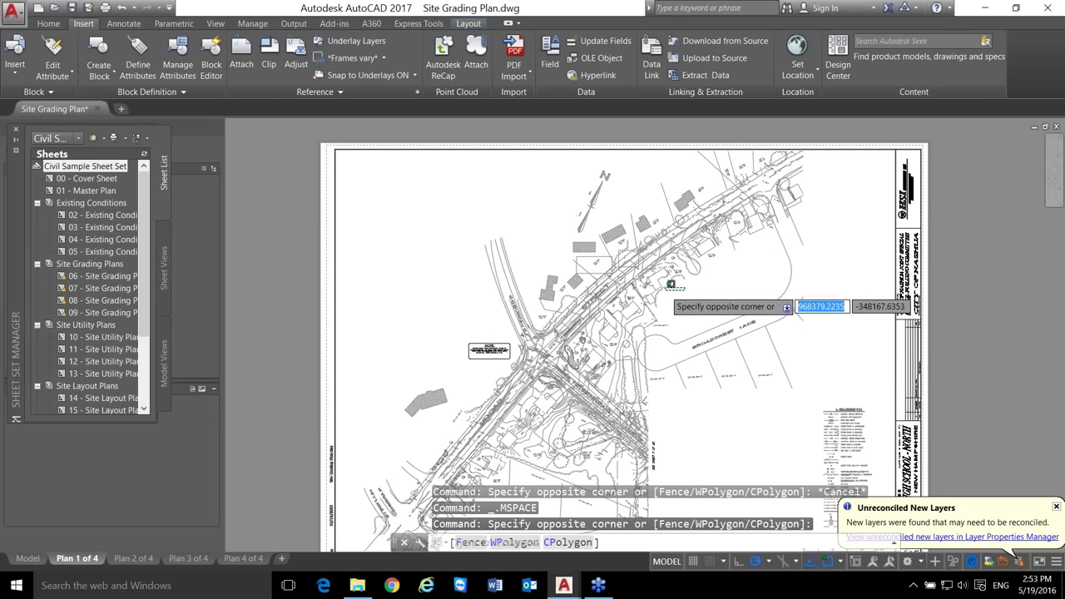
click(1014, 559)
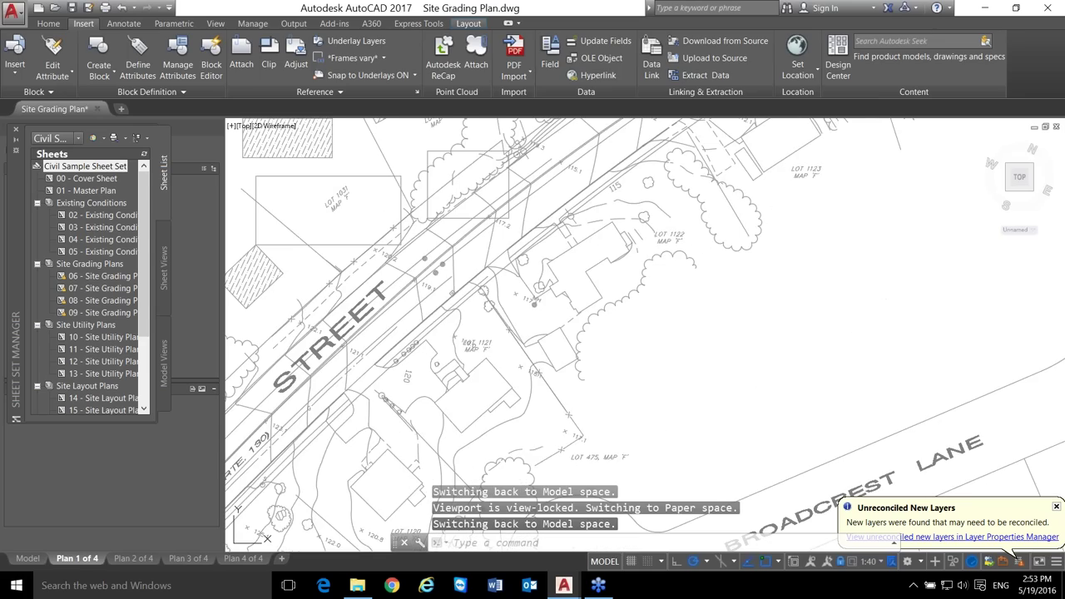
click(657, 258)
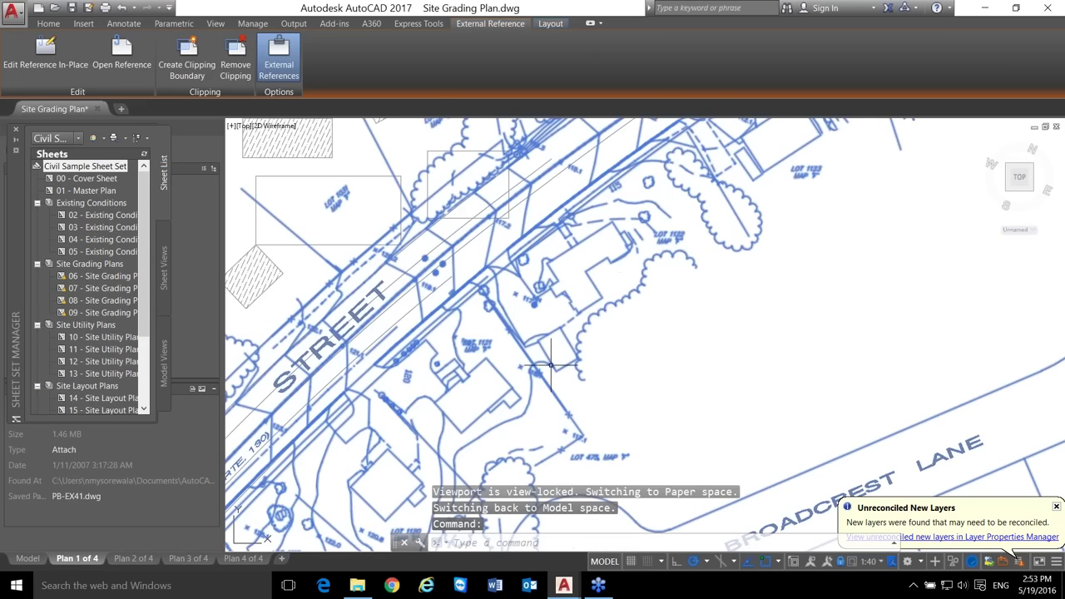
key(Escape)
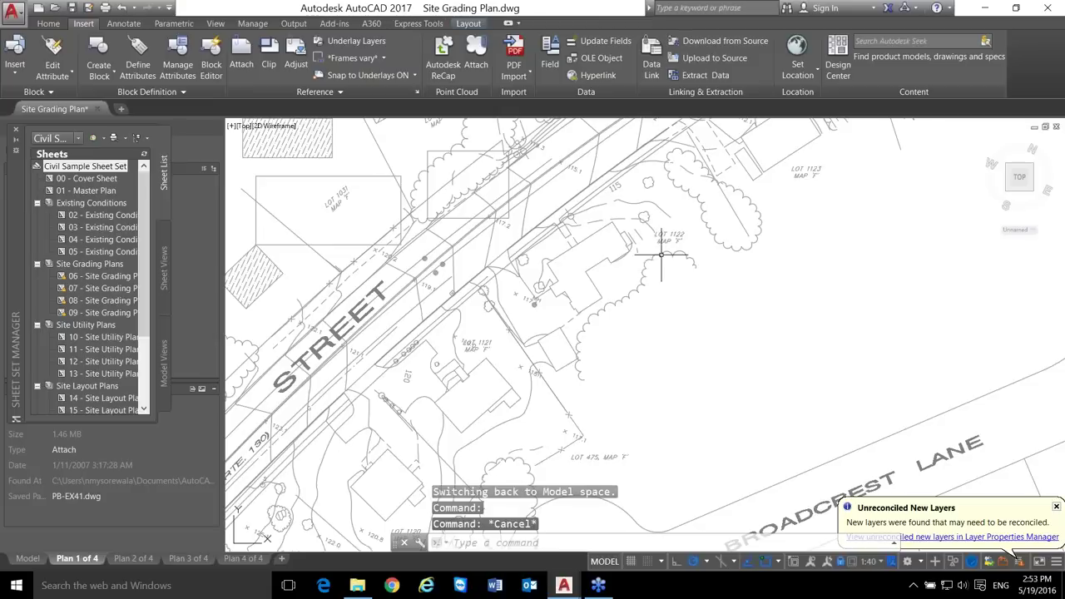
click(41, 25)
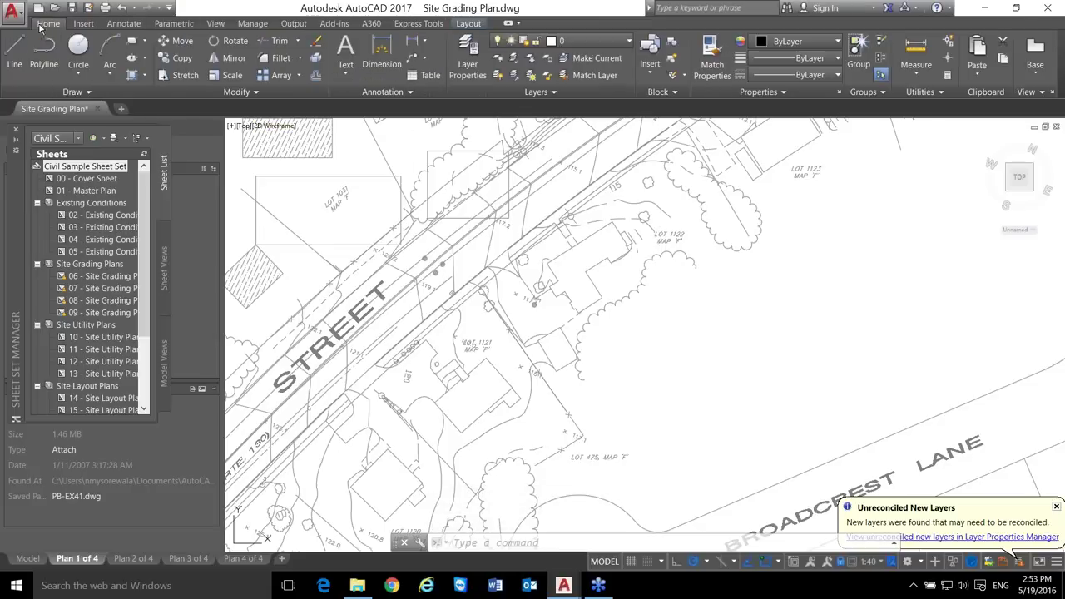
- Start a viewport layer freeze, then cancel the stray picks and selections
click(531, 58)
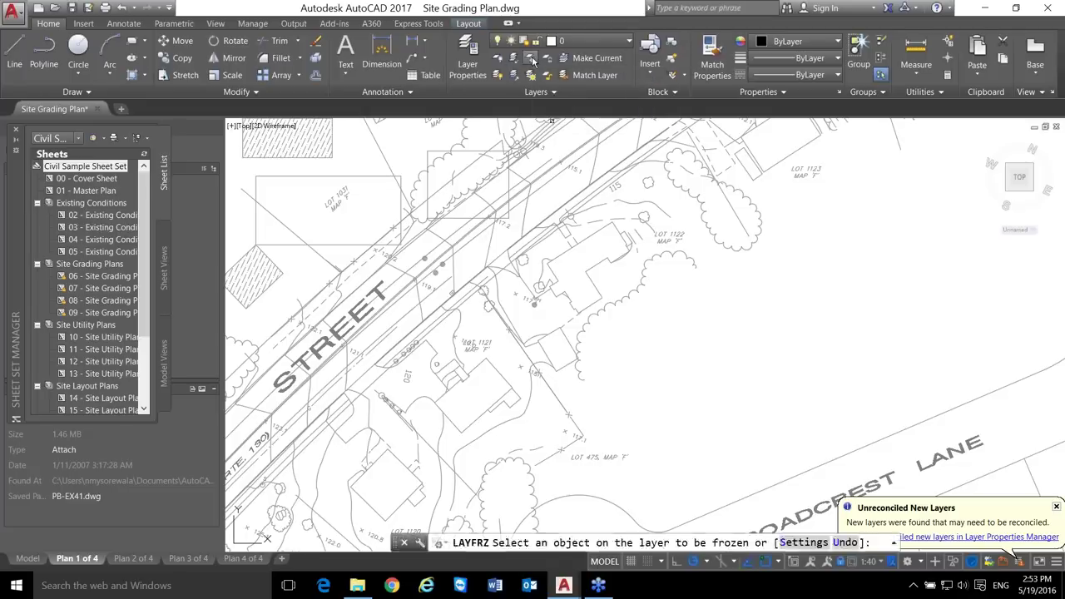
click(633, 287)
key(Escape)
click(633, 286)
key(Escape)
click(586, 204)
key(Escape)
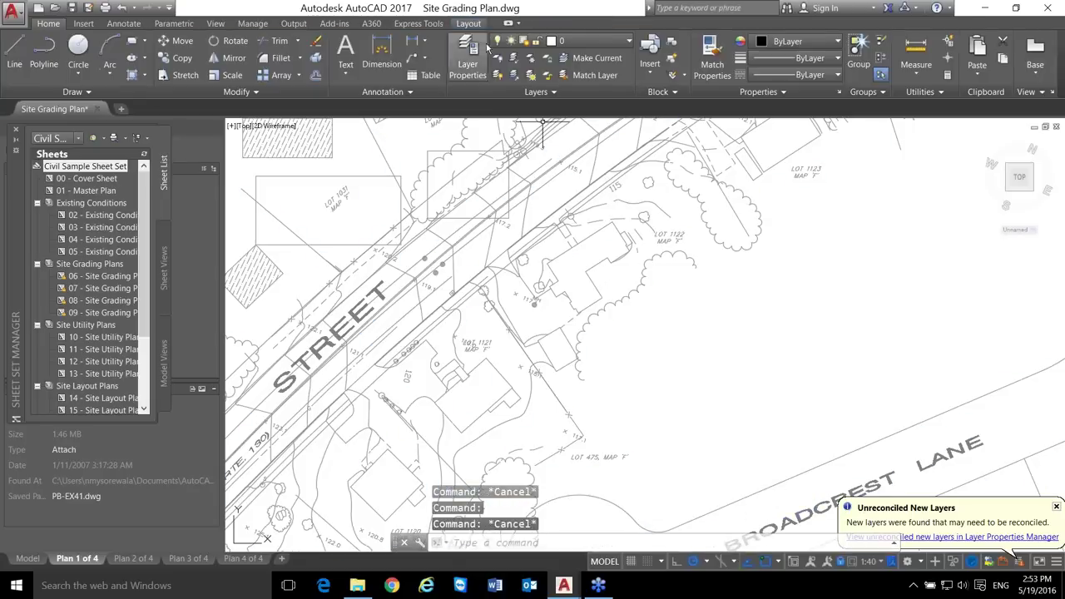
- Freeze PB-EX41|TREELINE and PB-EX41|BUILDING by picking a tree outline and a building outline
click(531, 58)
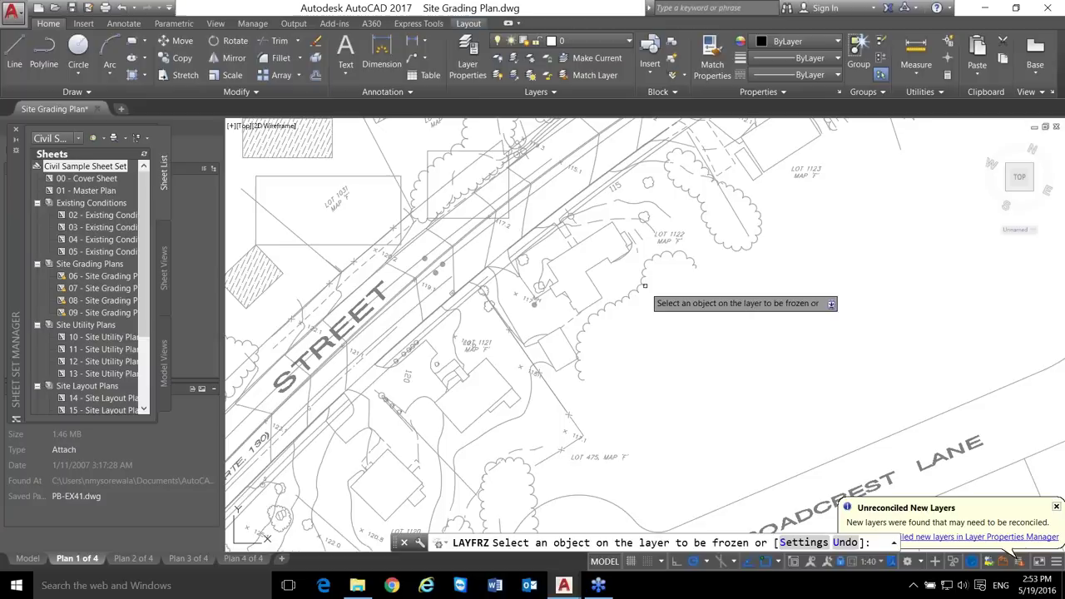
click(644, 285)
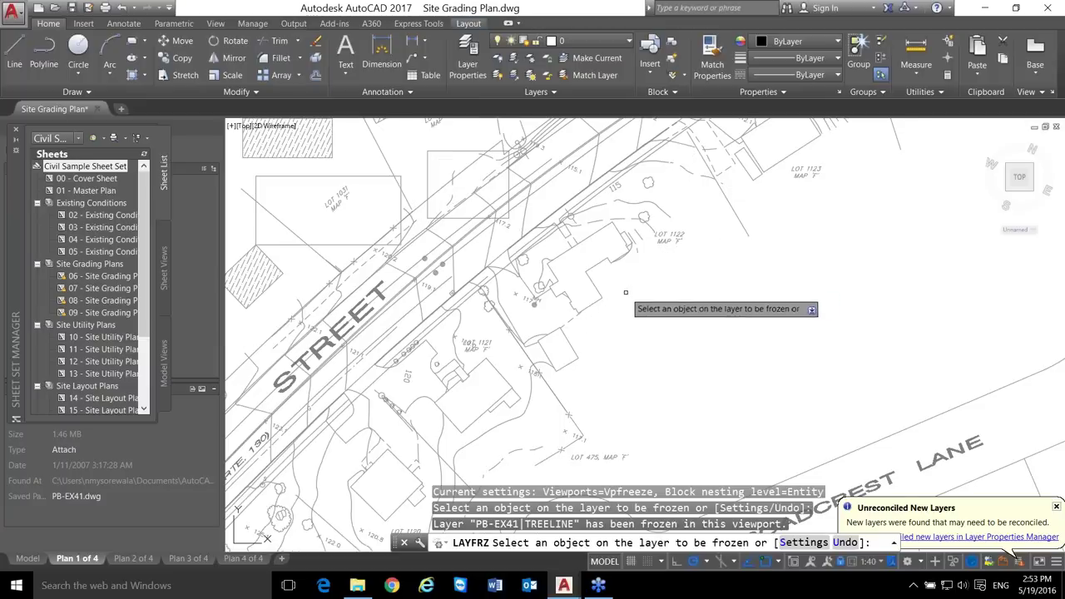
click(562, 255)
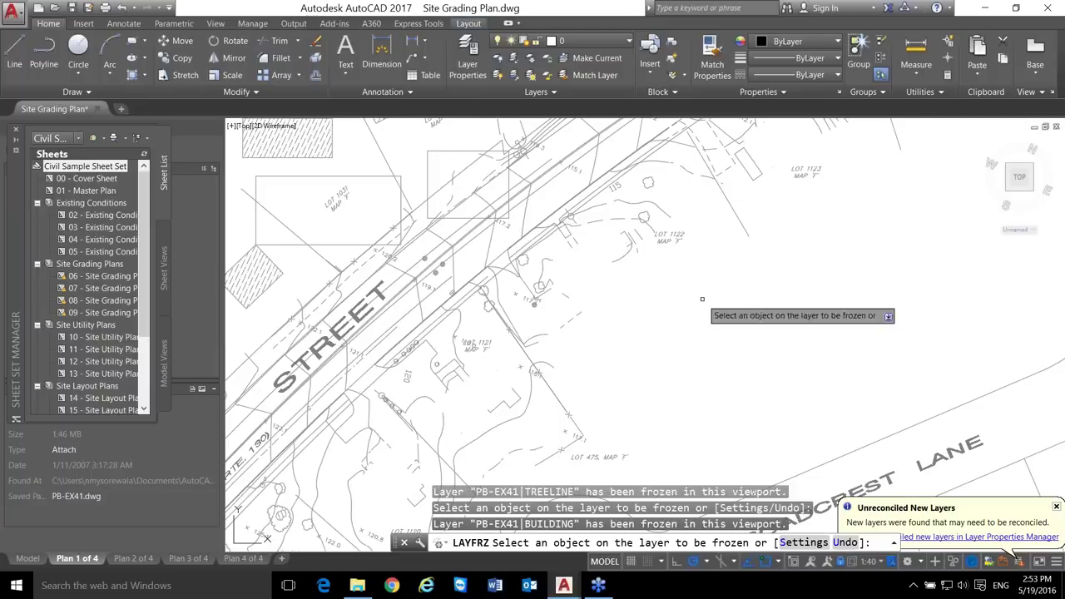
key(Escape)
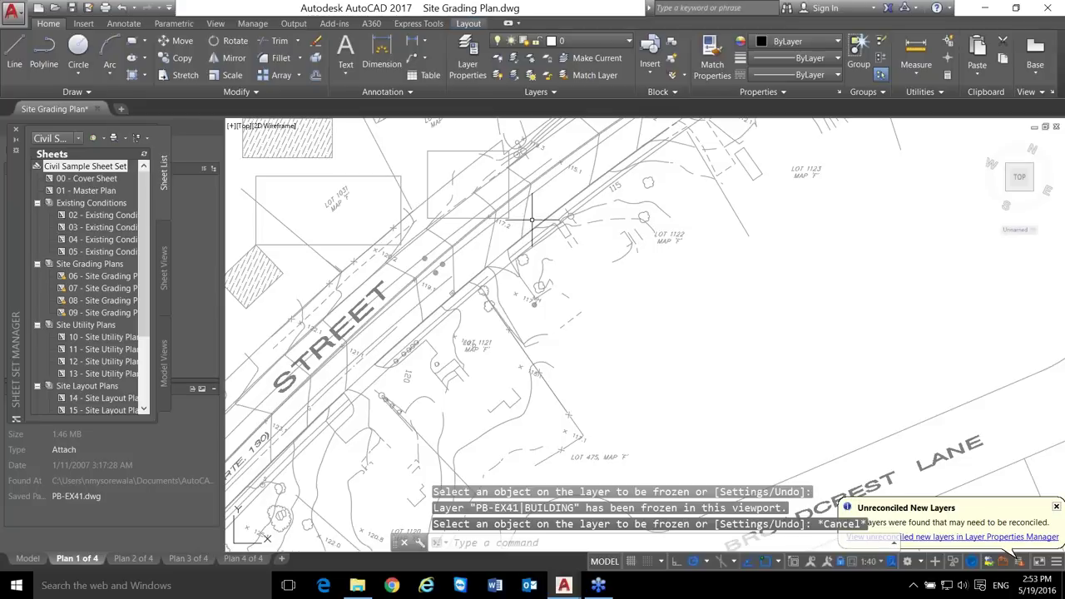
click(418, 24)
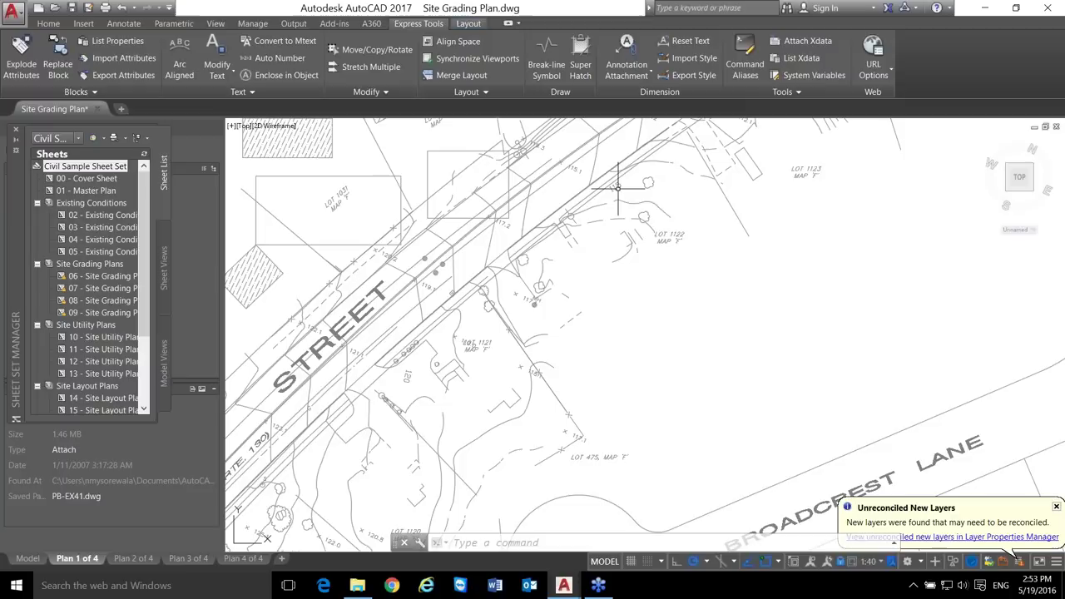
text(layfrz)
key(Return)
key(Escape)
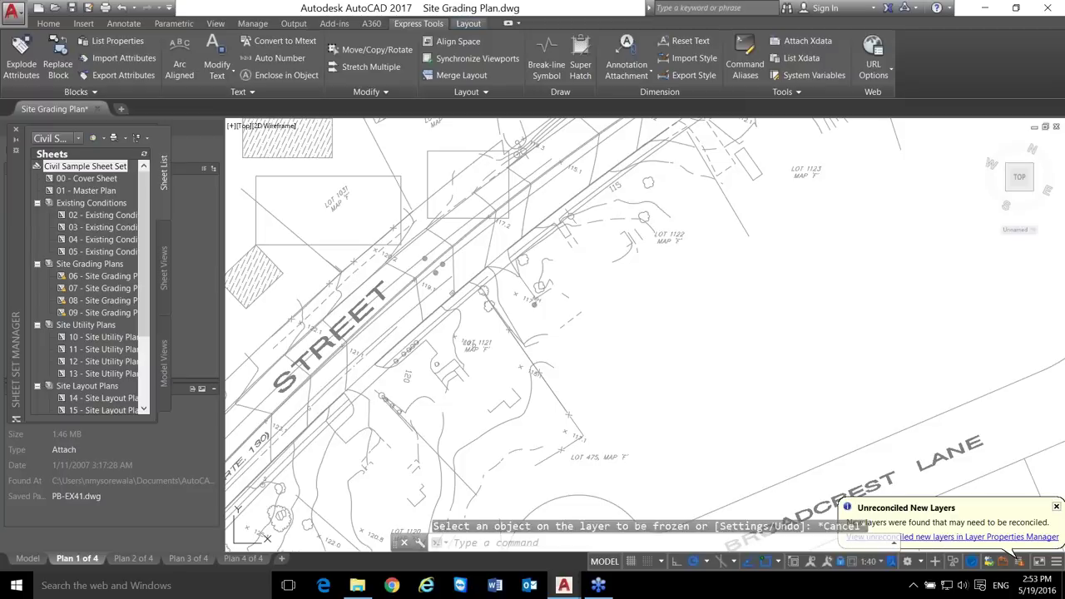
text(xlist)
key(Return)
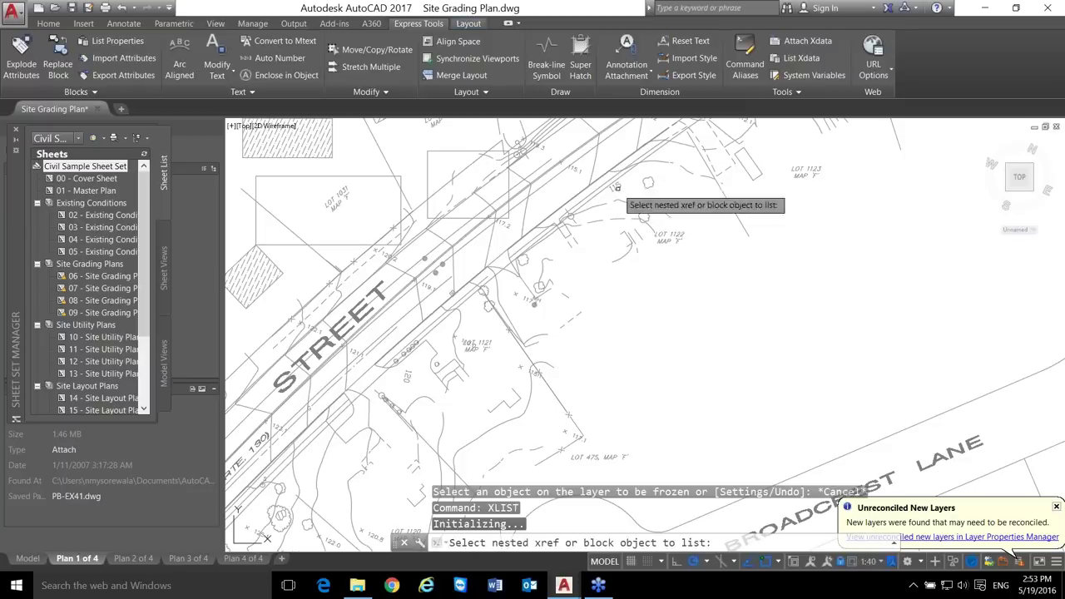
click(546, 282)
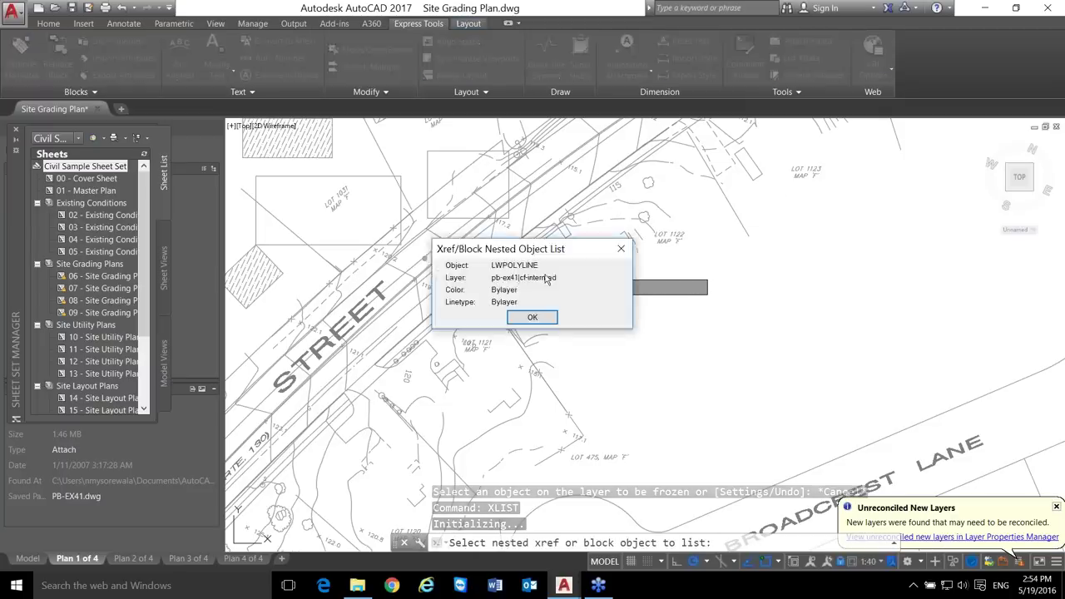
click(535, 316)
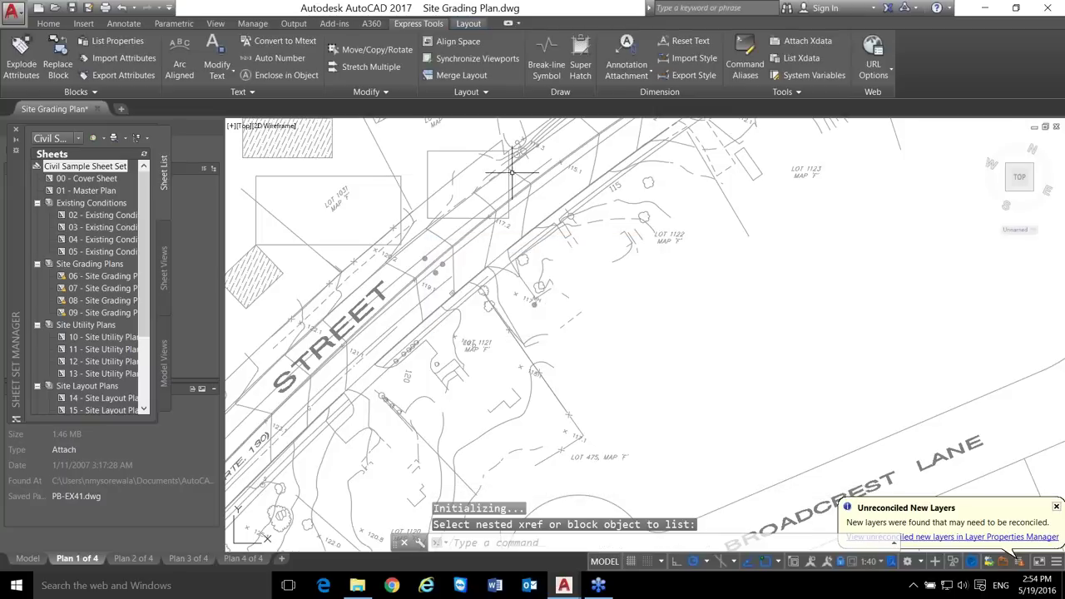
click(72, 93)
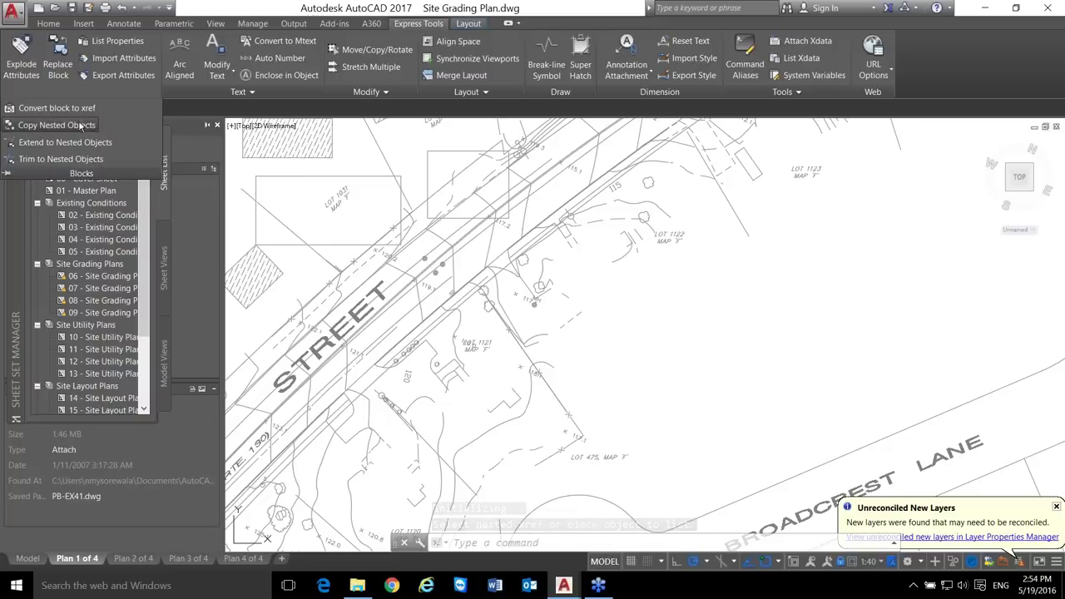
click(81, 126)
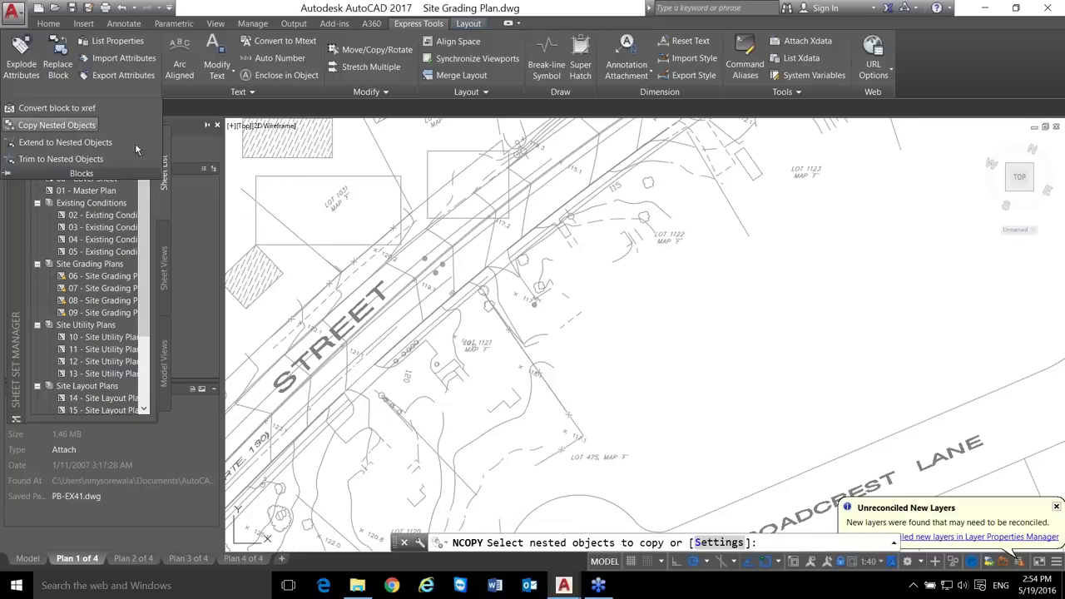
click(549, 289)
key(Escape)
key(Escape)
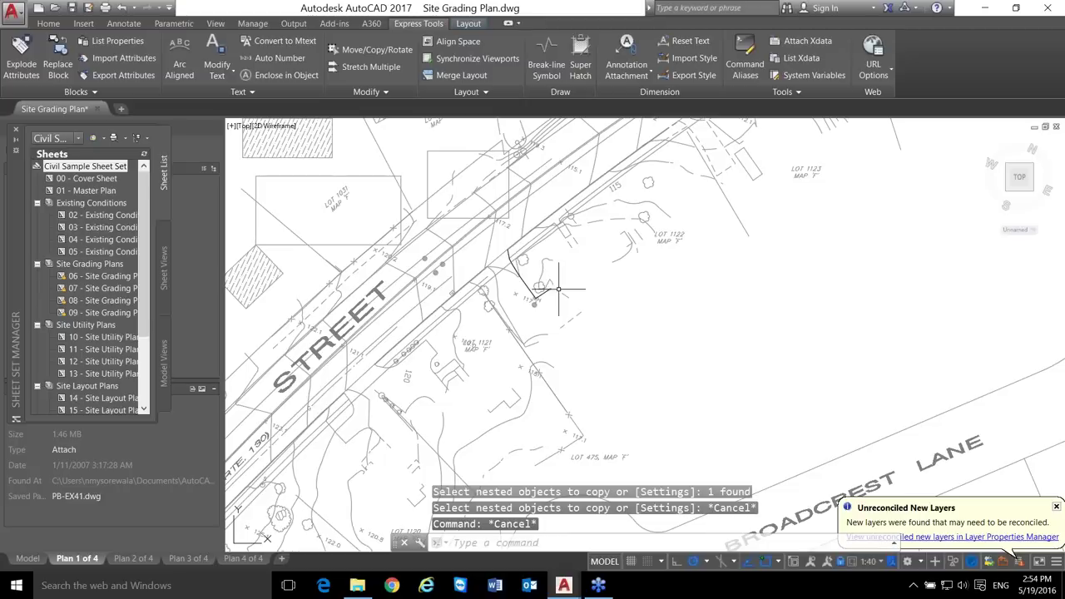
click(572, 245)
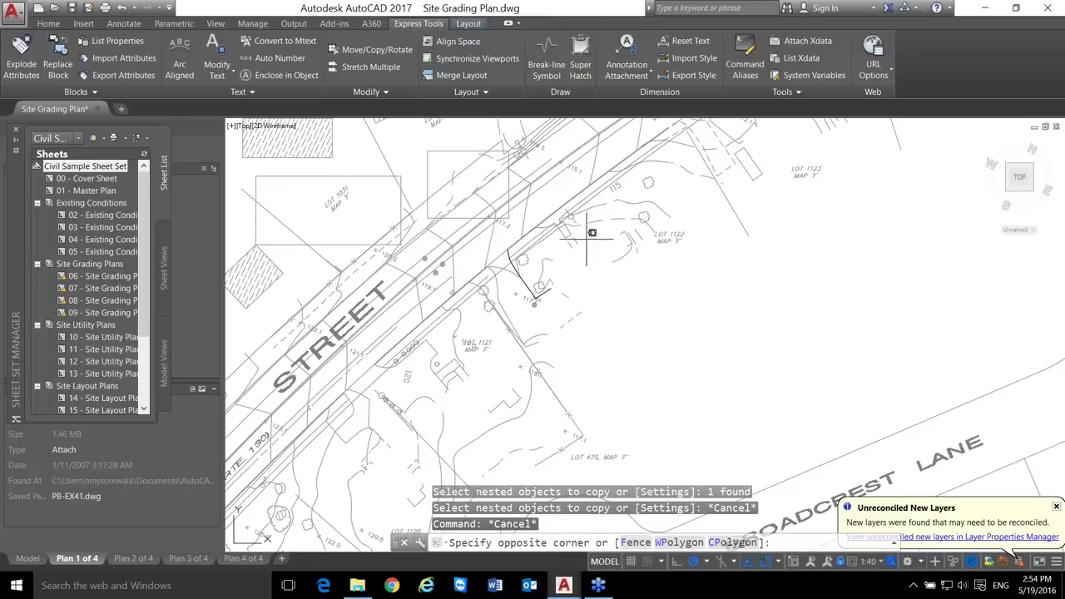
click(577, 230)
right_click(573, 241)
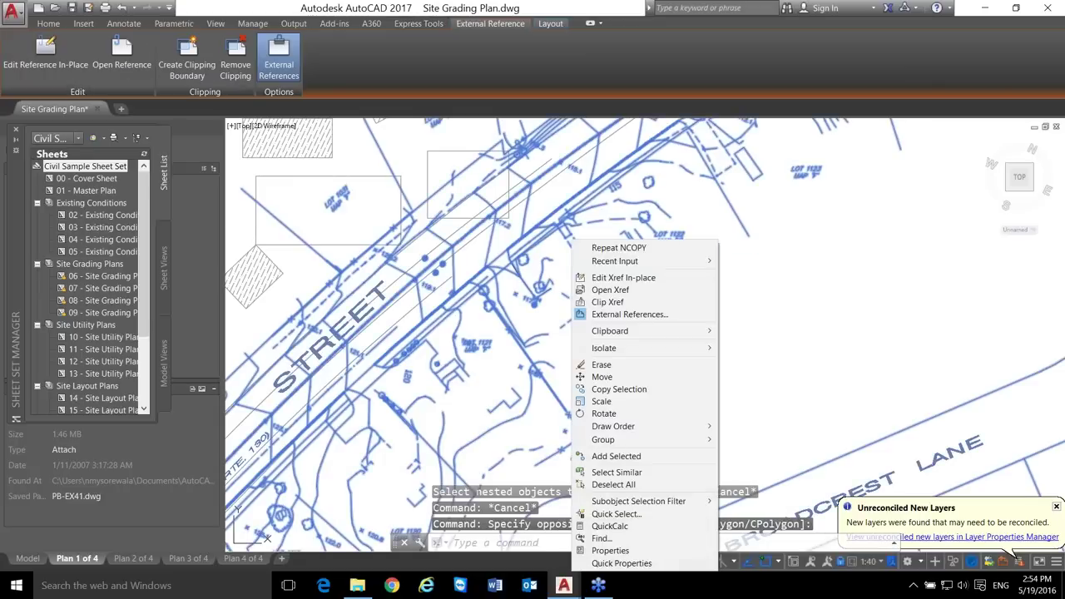
- Open the PB-EX41 xref and erase most of its objects with a window selection
click(620, 293)
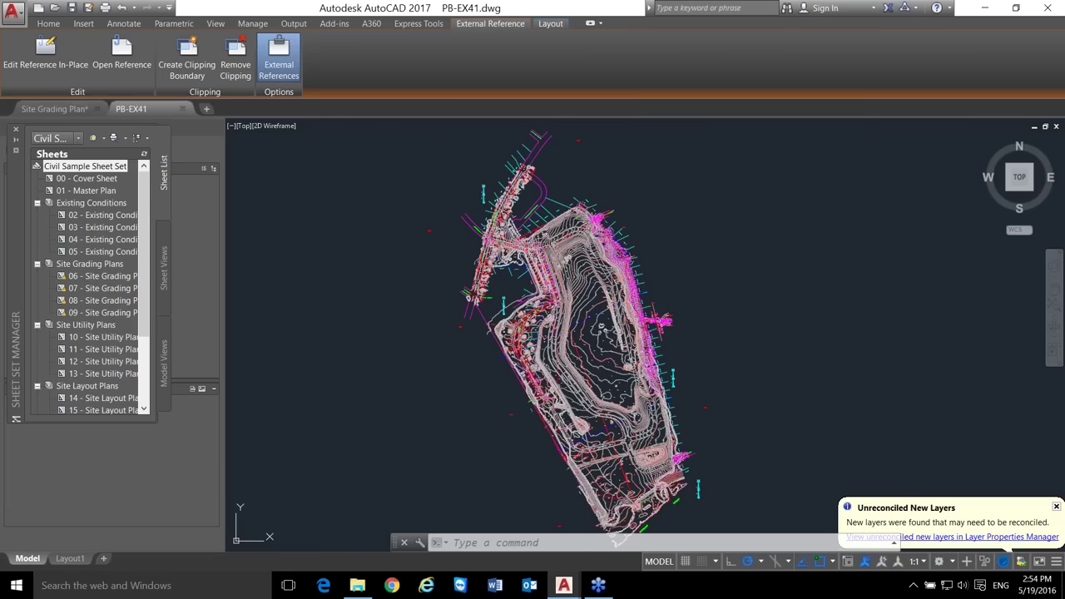
scroll(582, 333, up, 3)
scroll(582, 333, down, 3)
click(840, 407)
click(397, 172)
key(Delete)
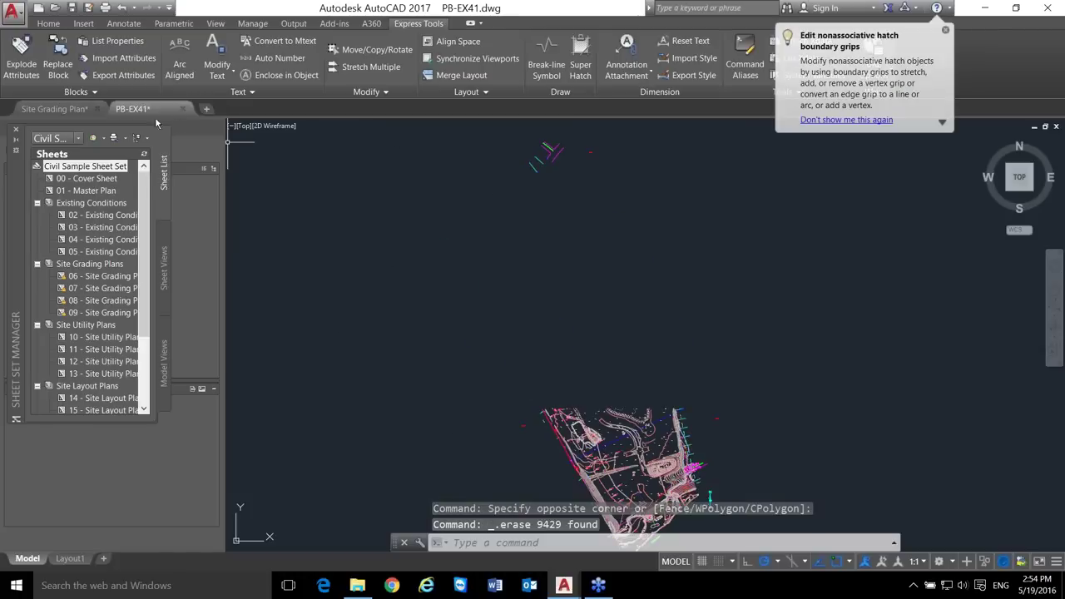
- Close PB-EX41 saving the changes, then reload the xref in Site Grading Plan
click(182, 108)
click(526, 323)
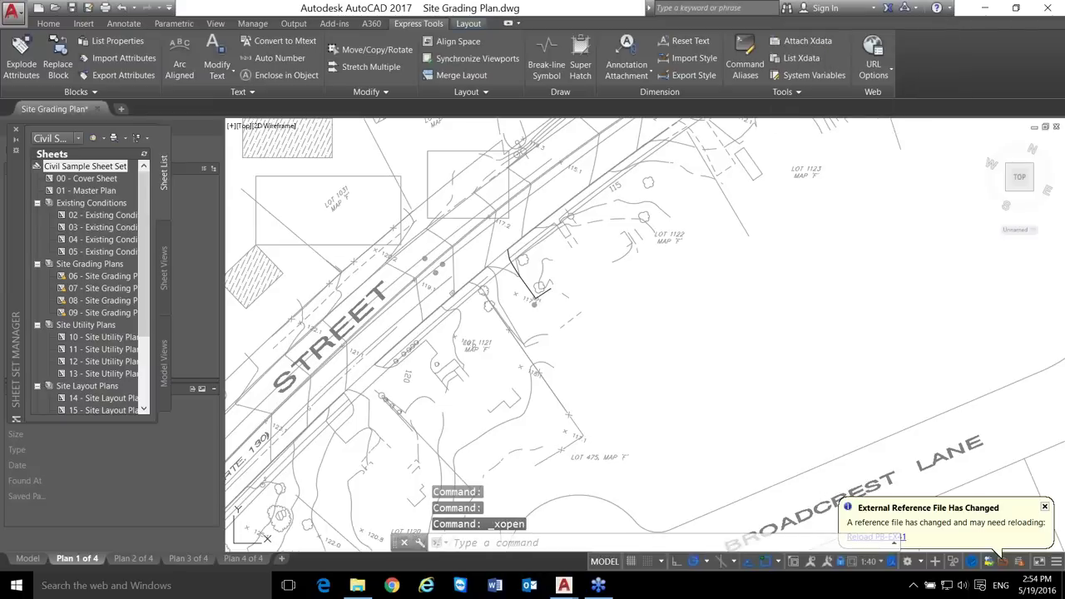
click(902, 538)
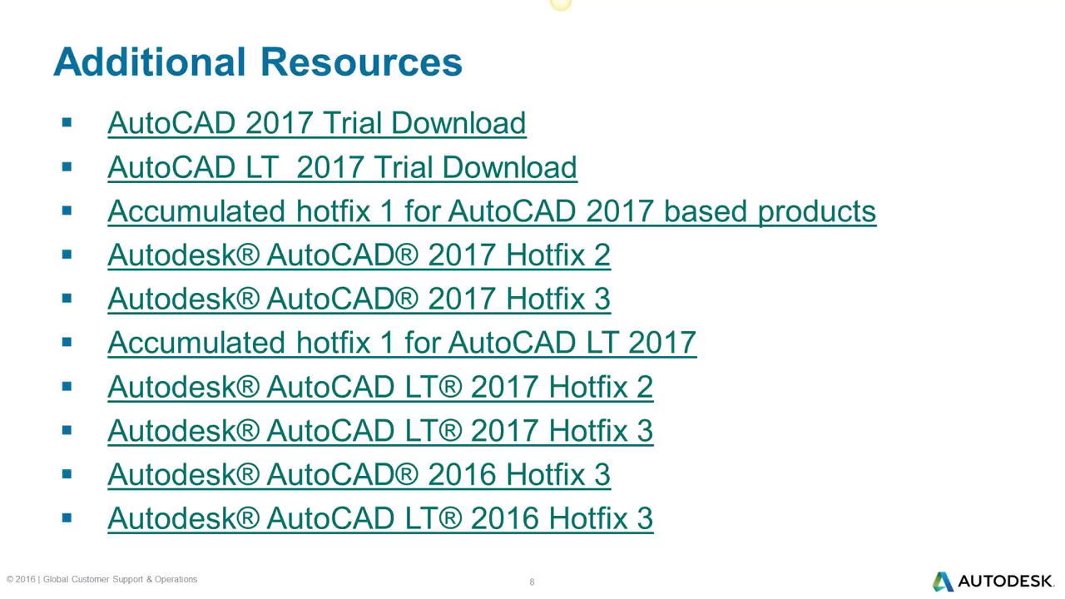
- Advance from slide 8 past the Thank you slide to the Q&A slide 10
key(Right)
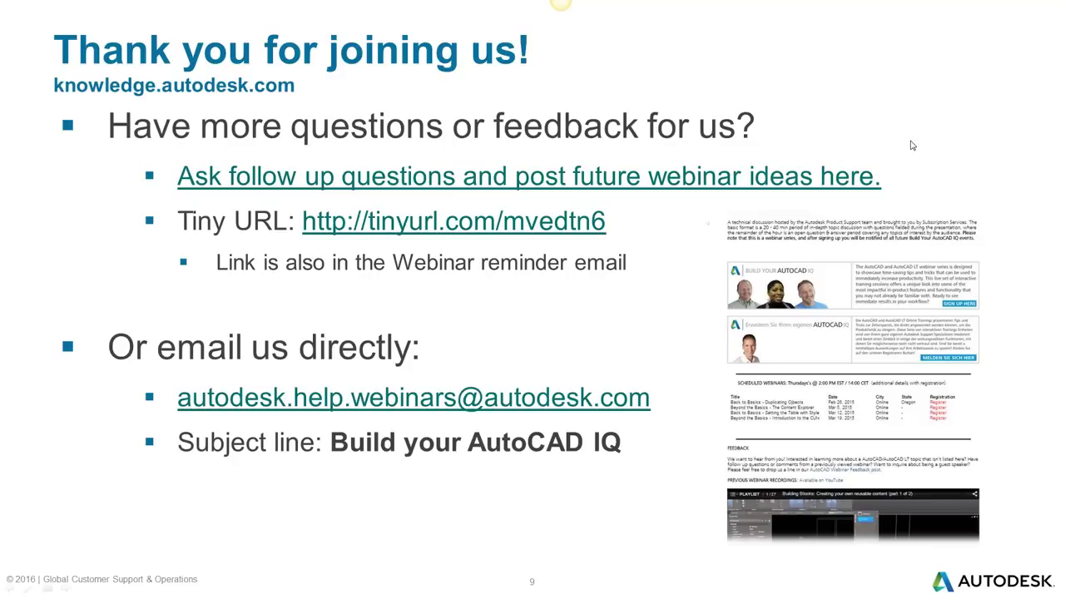
key(Right)
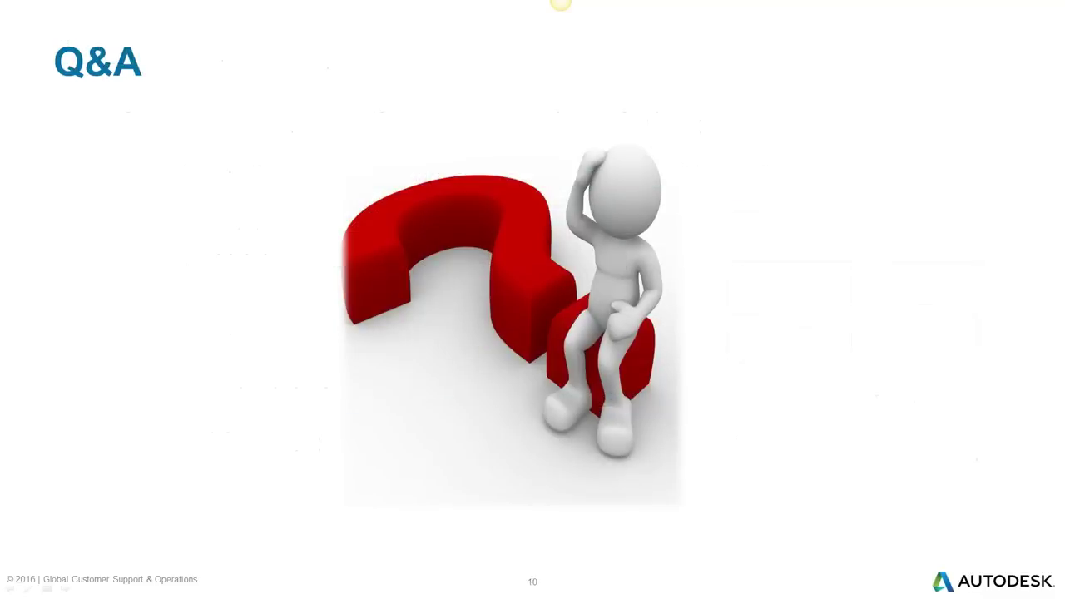